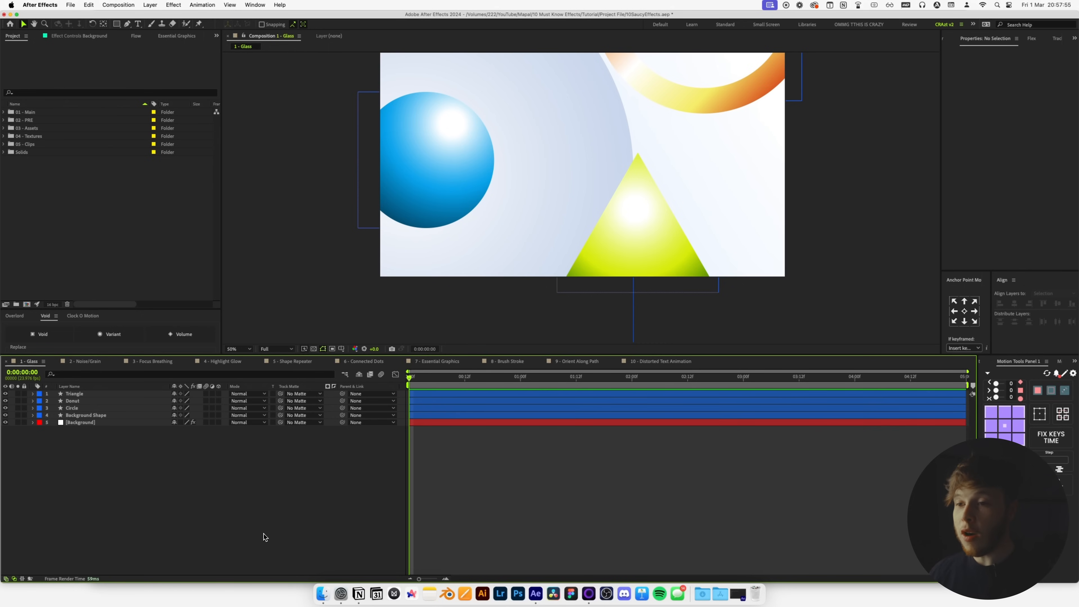
- Choose the Rectangle tool and set its fill type to Linear Gradient
left_click(118, 25)
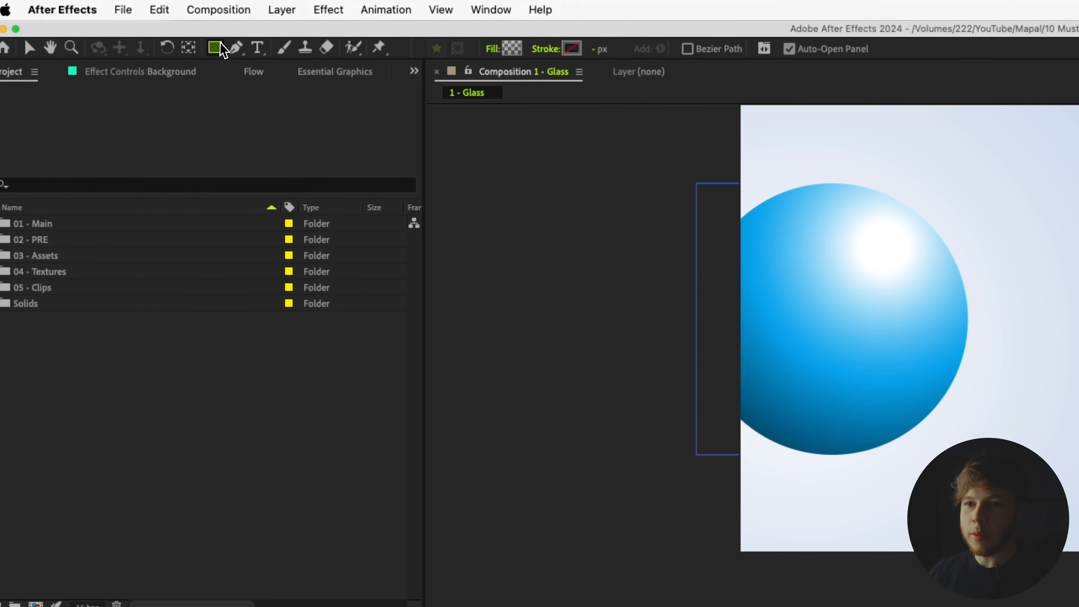
left_click(221, 47)
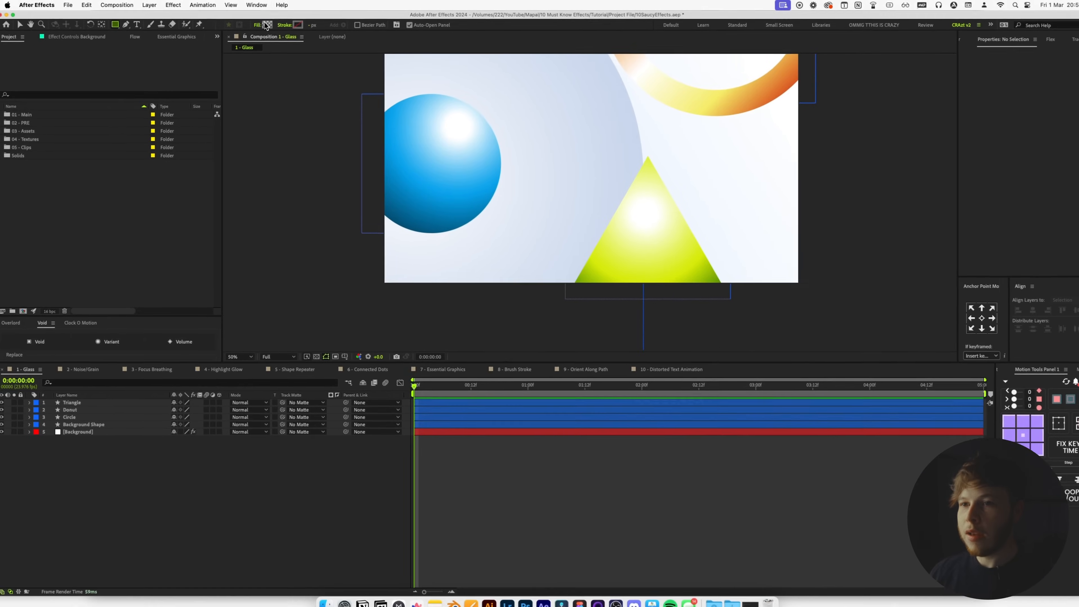
left_click(283, 29)
key("Return")
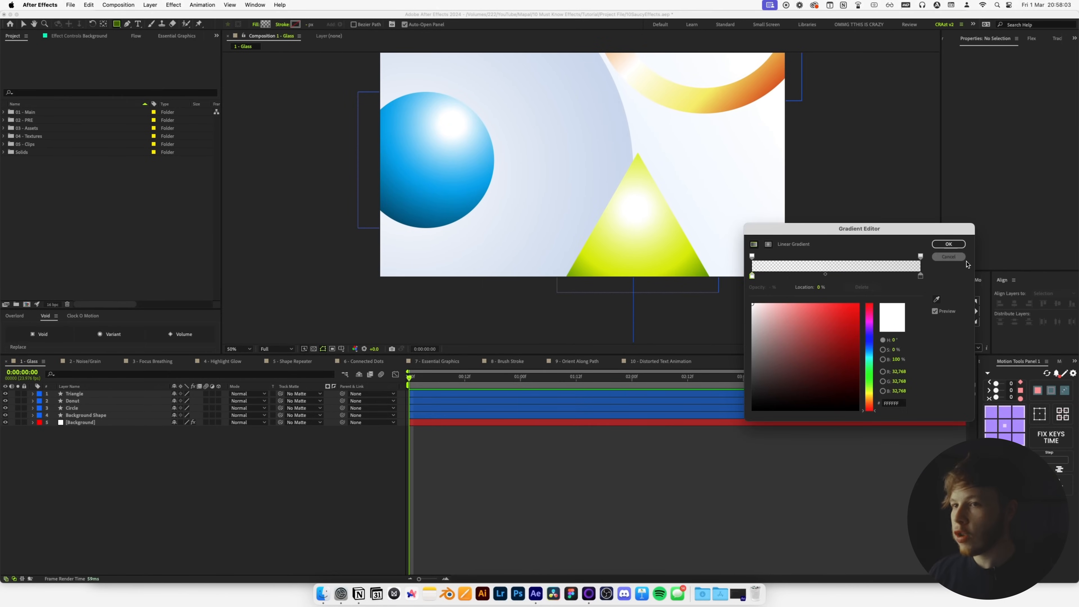
left_click(255, 25)
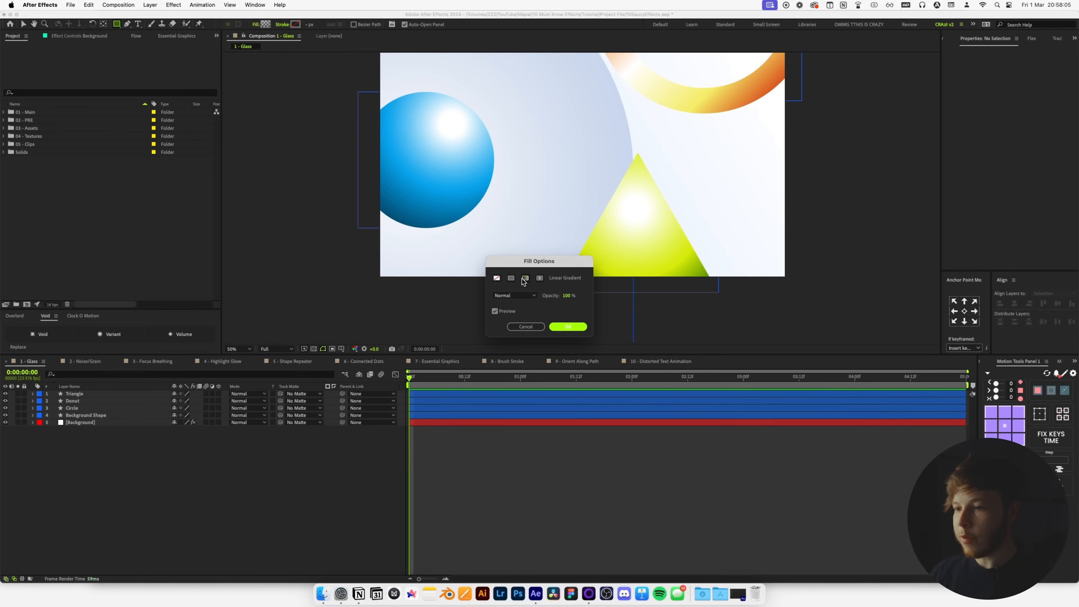
left_click(570, 327)
- Make both ends of the fill gradient fully opaque and set its end color to near-black 030303, keeping the start white
left_click(267, 24)
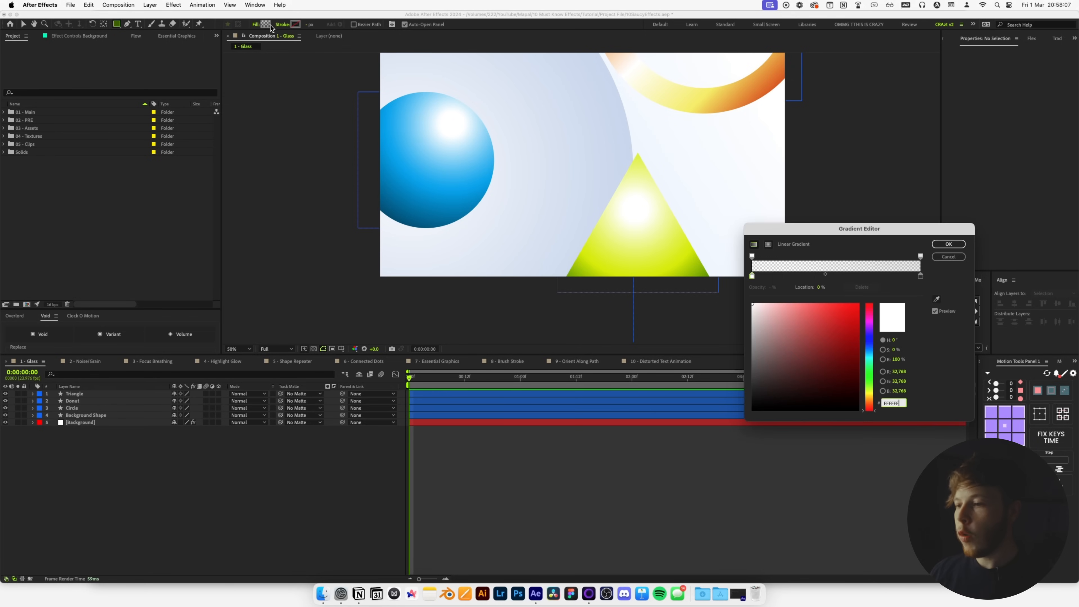
left_click(751, 256)
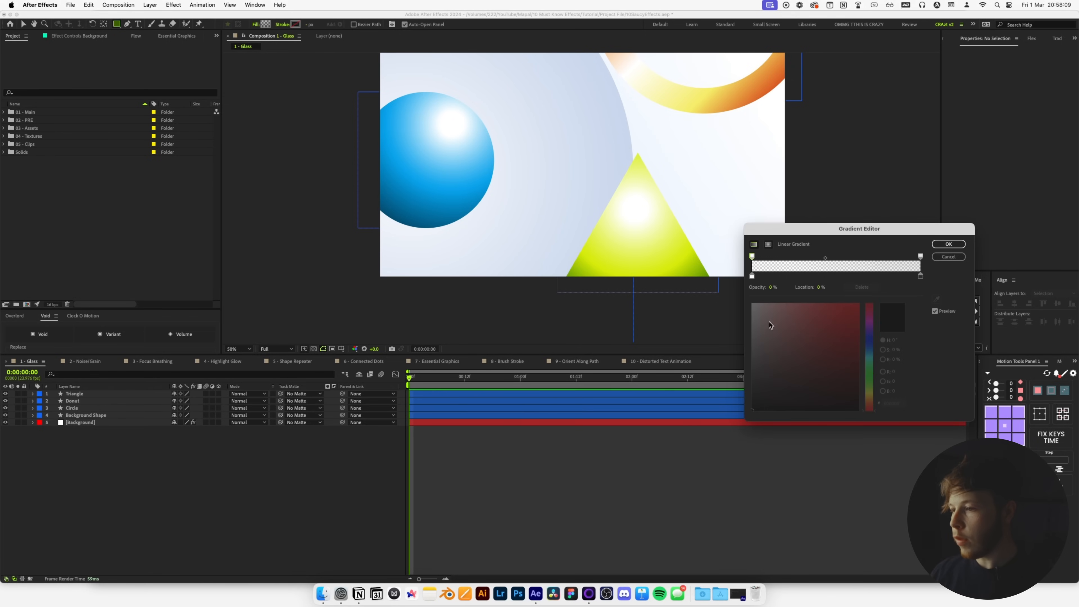
left_click_drag(772, 289, 879, 290)
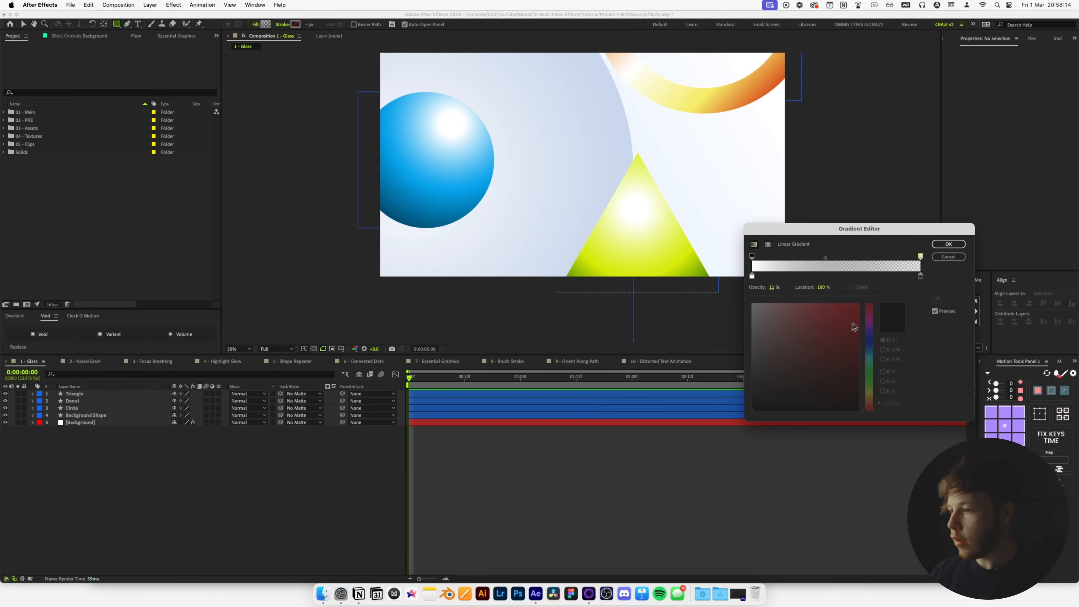
left_click_drag(770, 293, 867, 294)
left_click(752, 276)
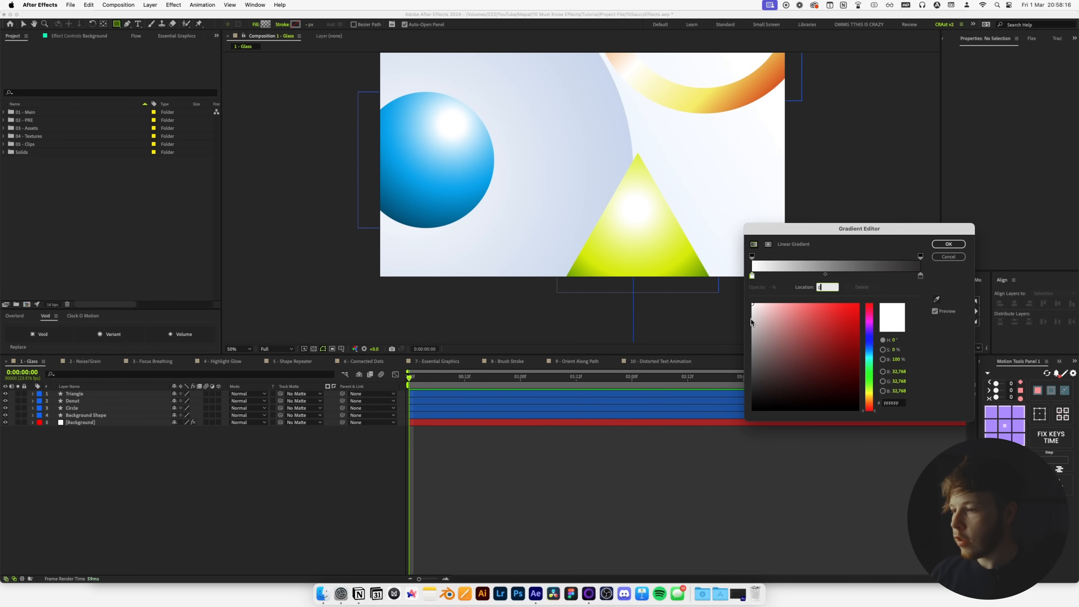
left_click(921, 276)
left_click(752, 409)
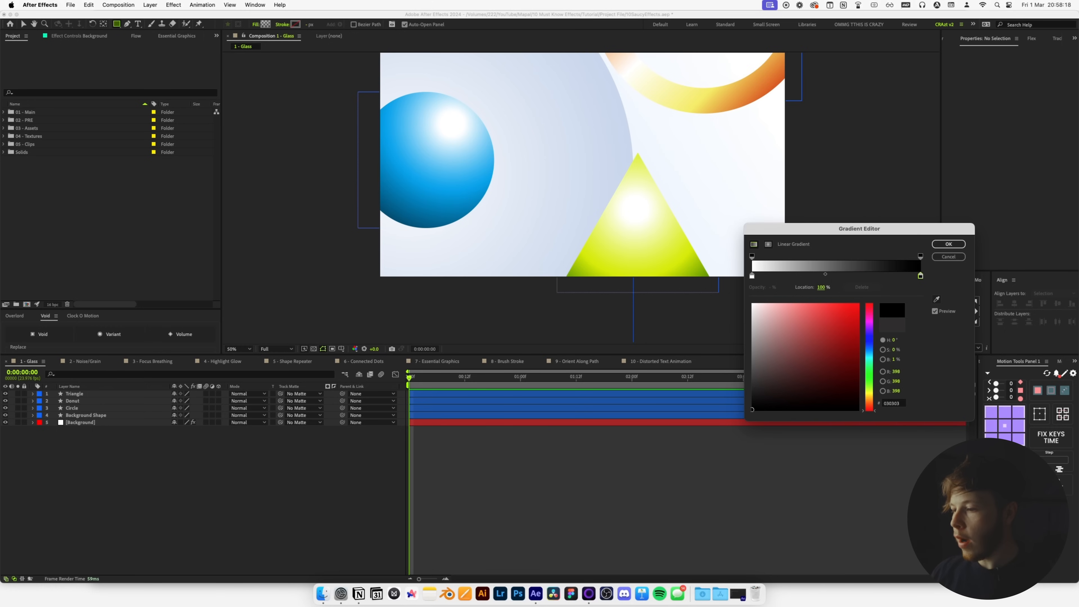
left_click(948, 244)
- Draw a rectangle about 1545 by 662 px across the composition and run its gradient vertically from white at the top to black at the bottom
mouse_move(427, 107)
left_mouse_down()
mouse_move(694, 209)
mouse_move(751, 247)
left_mouse_up()
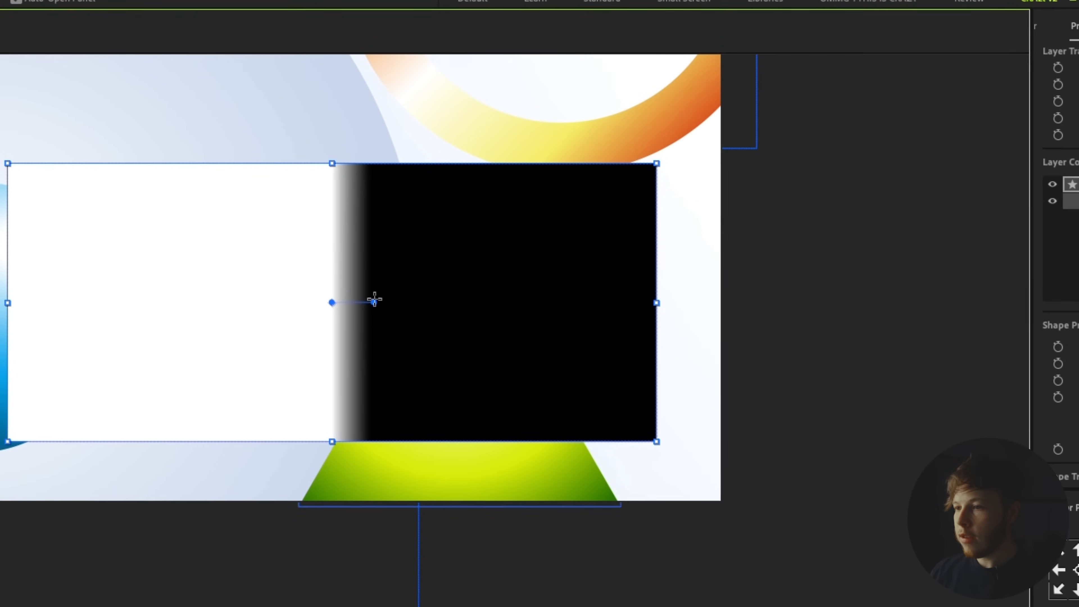
left_click_drag(605, 176, 599, 207)
left_click_drag(347, 365, 332, 442)
left_click_drag(330, 303, 334, 169)
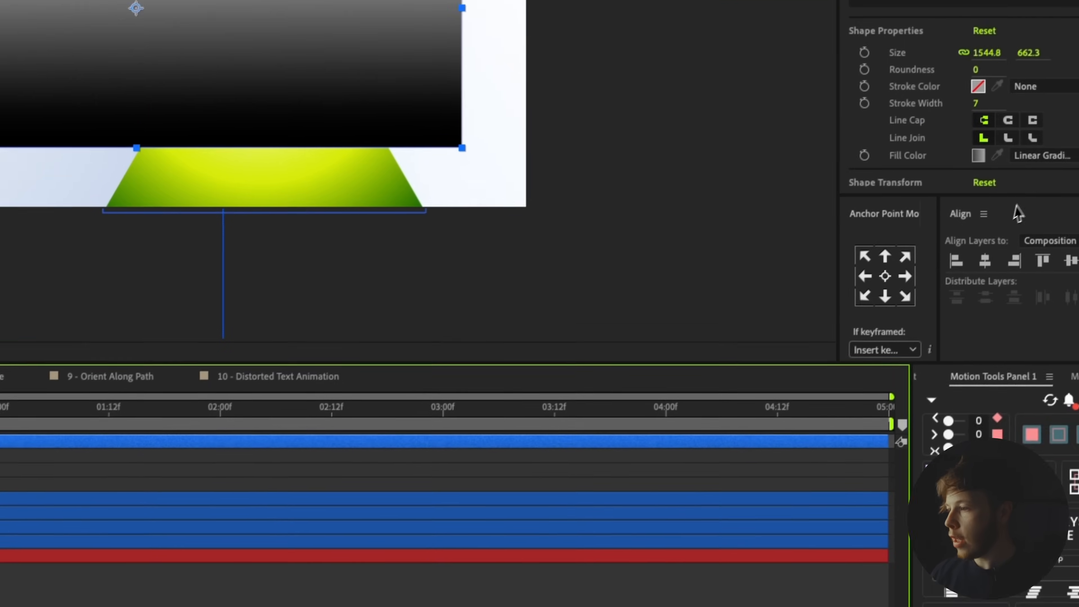
- Center the rectangle in the composition and add a Bevel and Emboss layer style to its layer
left_click(981, 306)
left_click(1040, 302)
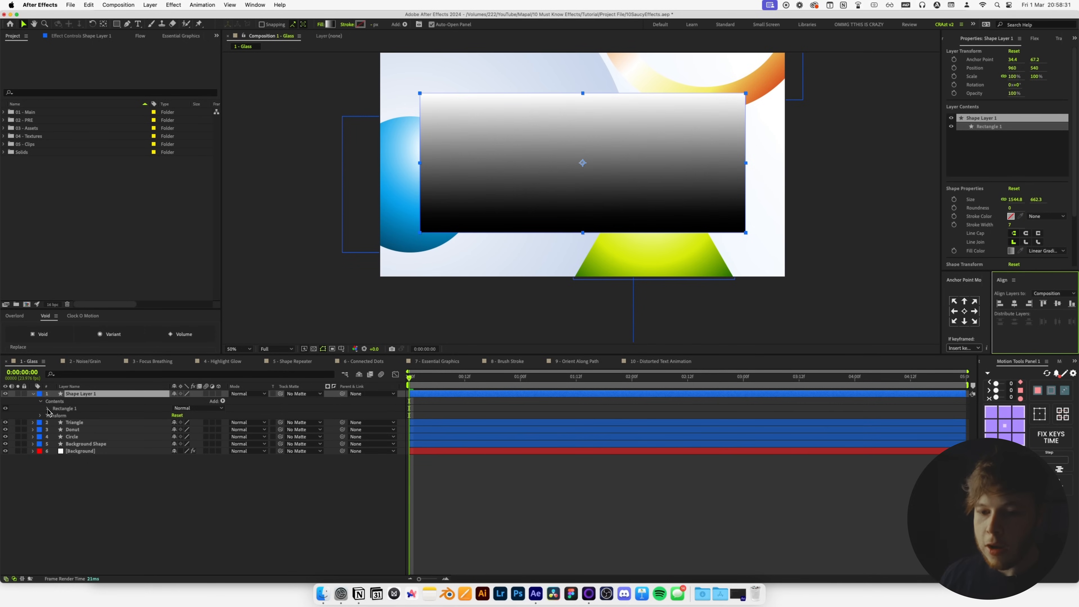
right_click(77, 401)
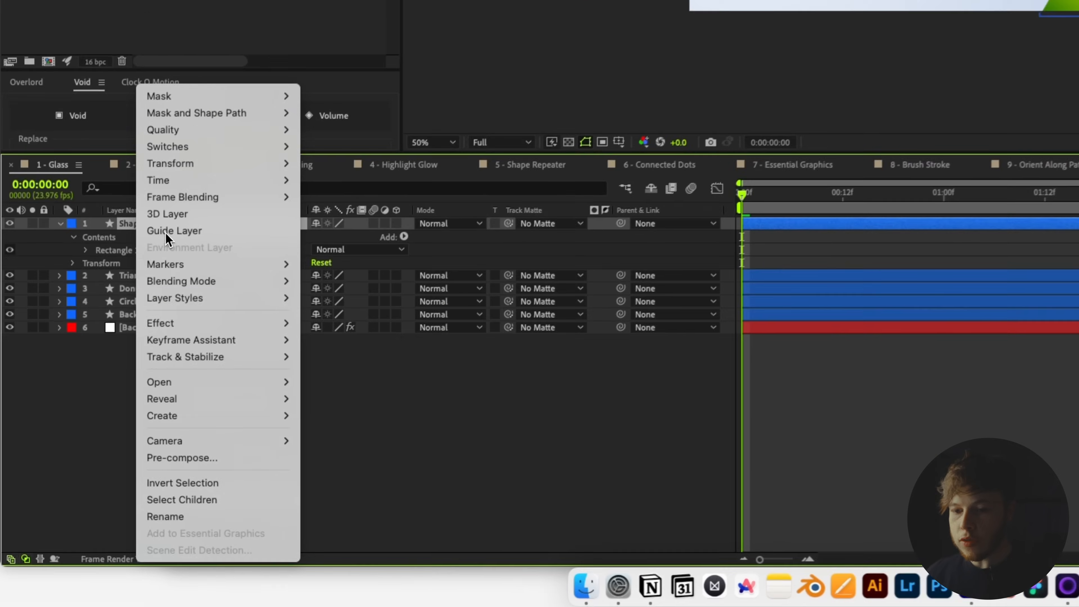
mouse_move(117, 438)
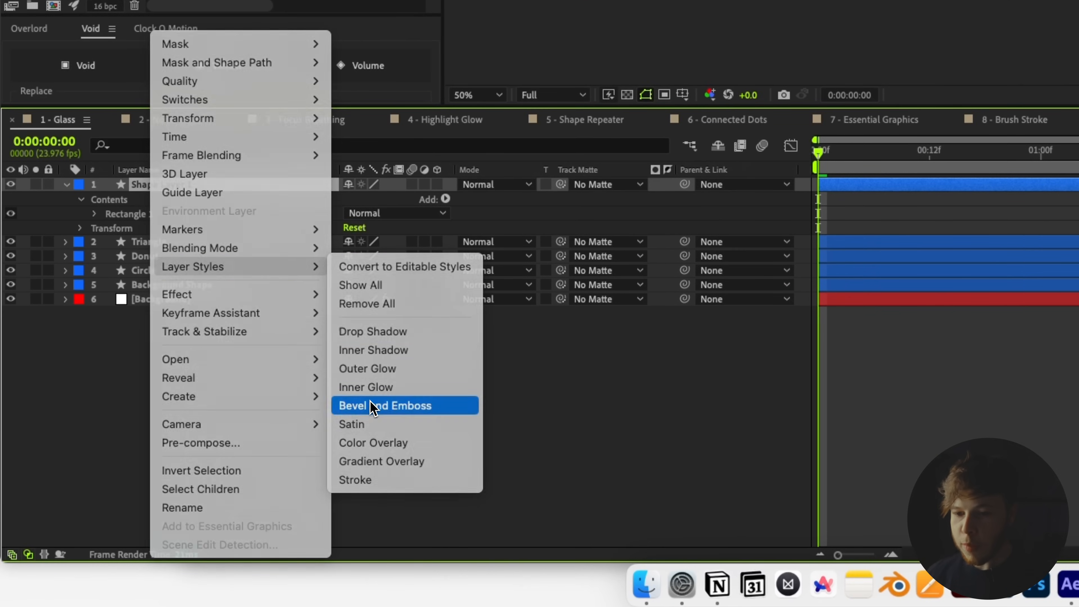
left_click(373, 406)
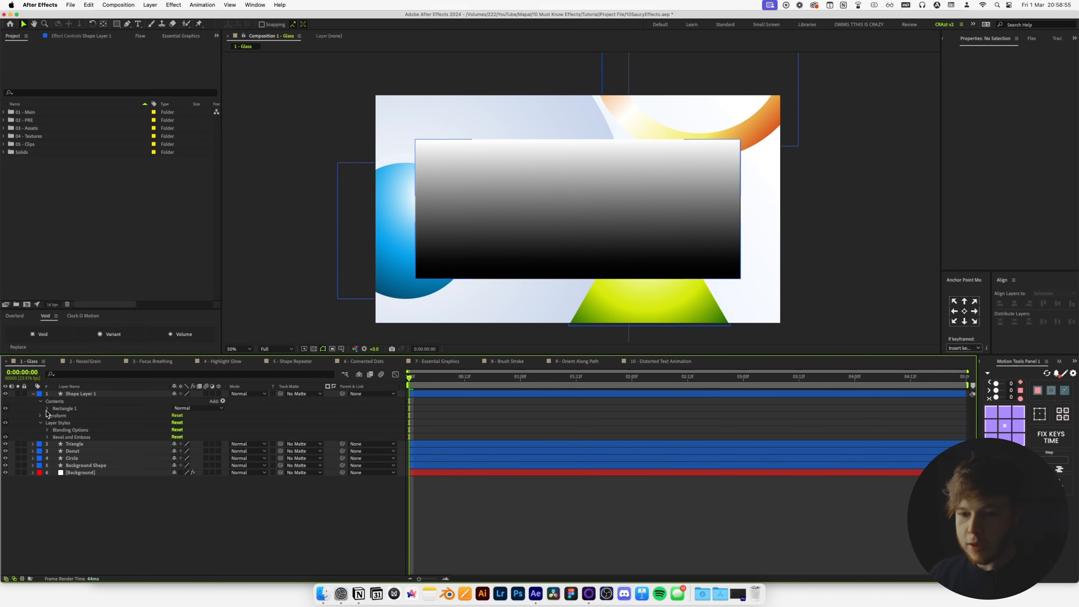
- Reverse the rectangle's Gradient Fill so black sits at the top edge and white at the bottom edge
left_click(94, 214)
left_click(110, 350)
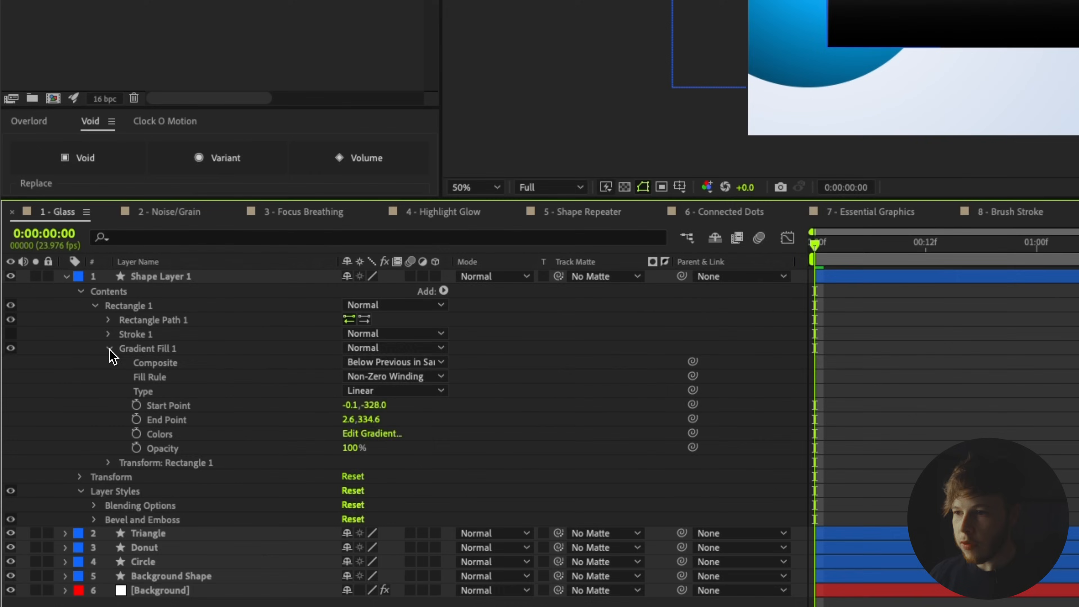
left_click(148, 350)
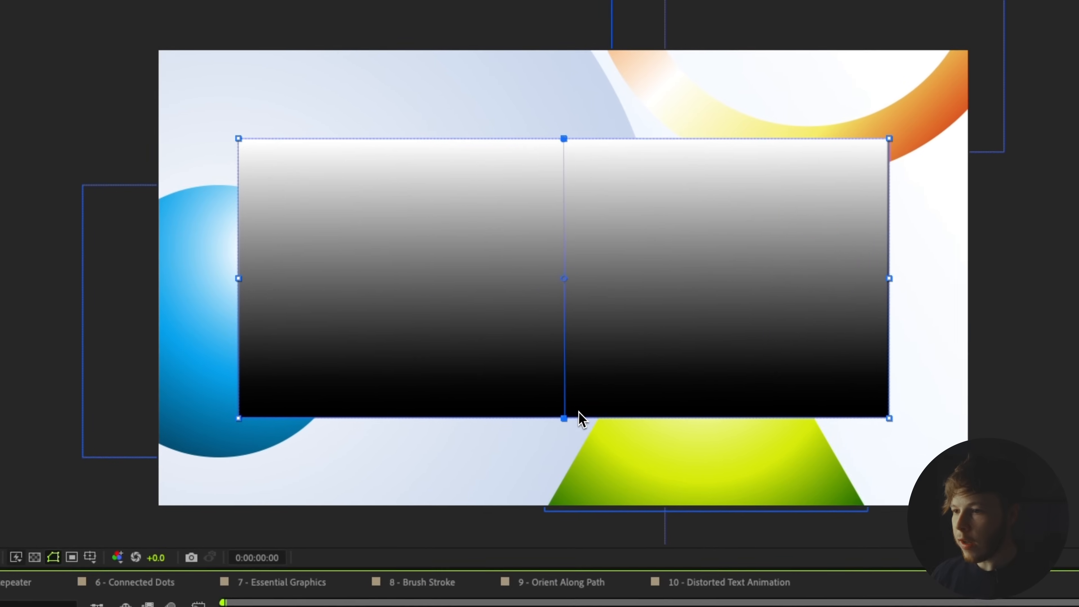
left_click_drag(635, 389, 574, 239)
left_click_drag(556, 142, 556, 421)
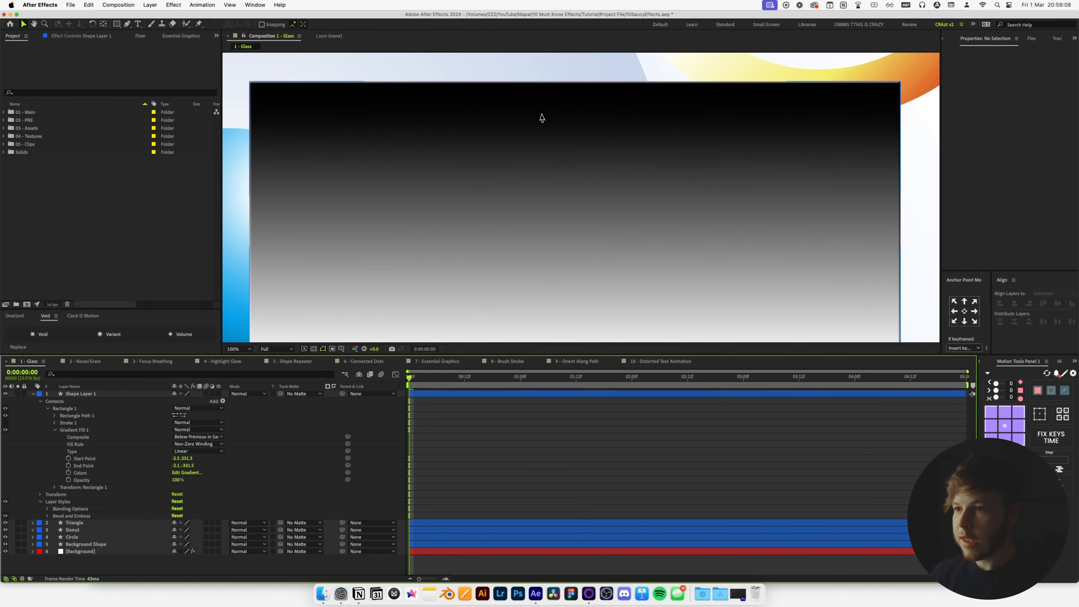
- Set the Bevel and Emboss highlight mode to Normal and its highlight opacity to 100%
scroll(545, 102, "up", 1)
left_click_drag(463, 100, 639, 251)
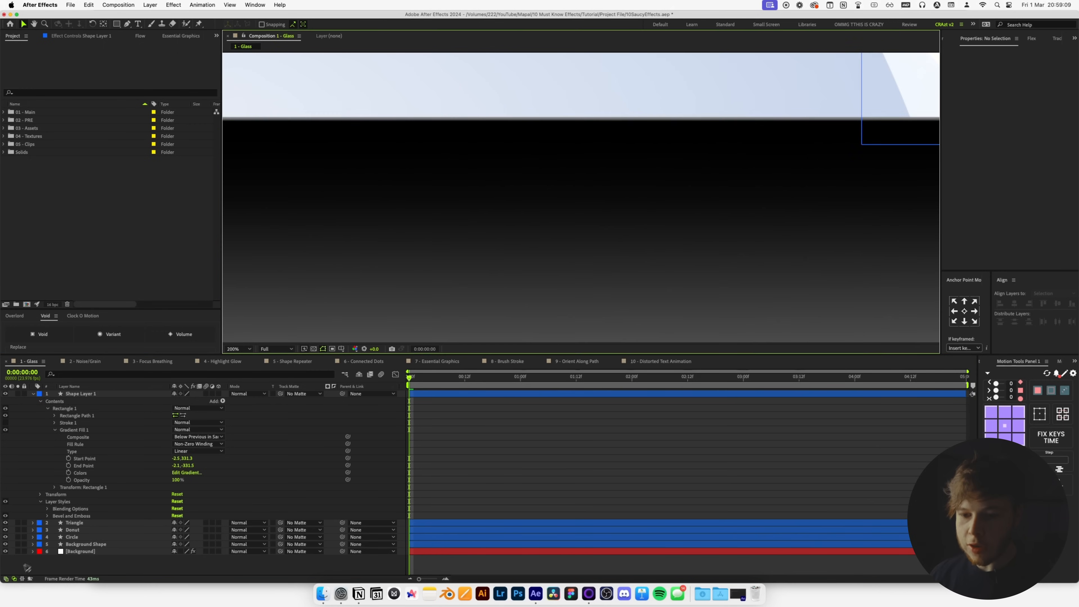
left_click(47, 516)
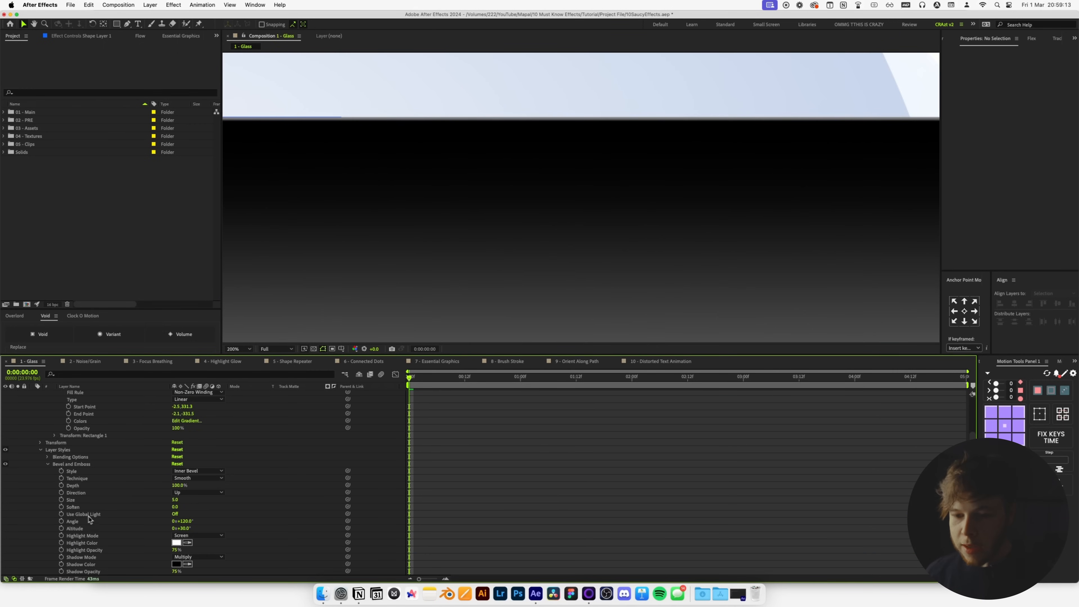
scroll(73, 480, "down", 1)
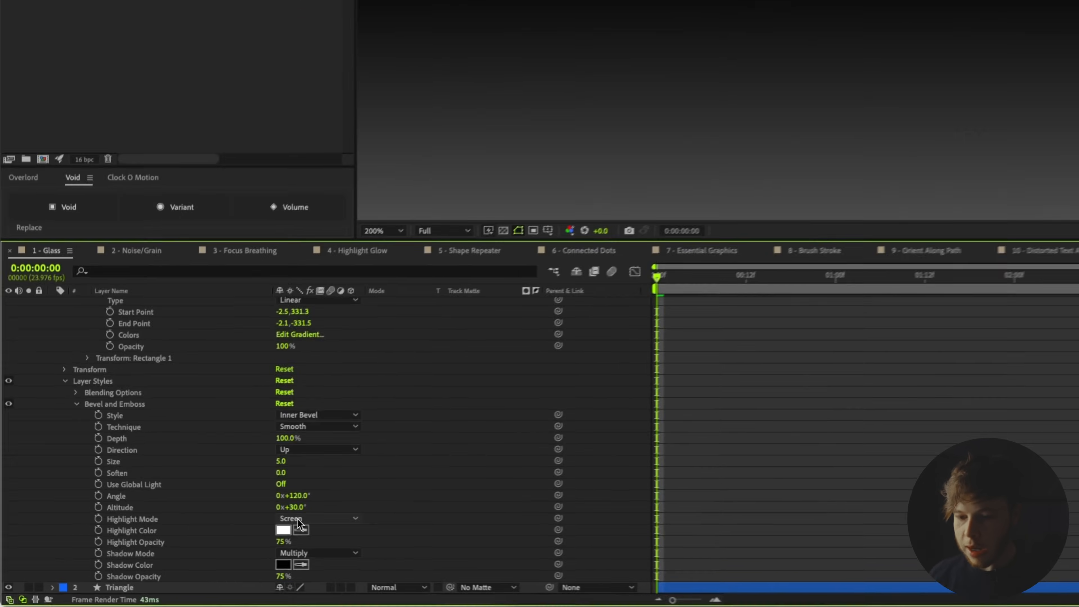
left_click(187, 528)
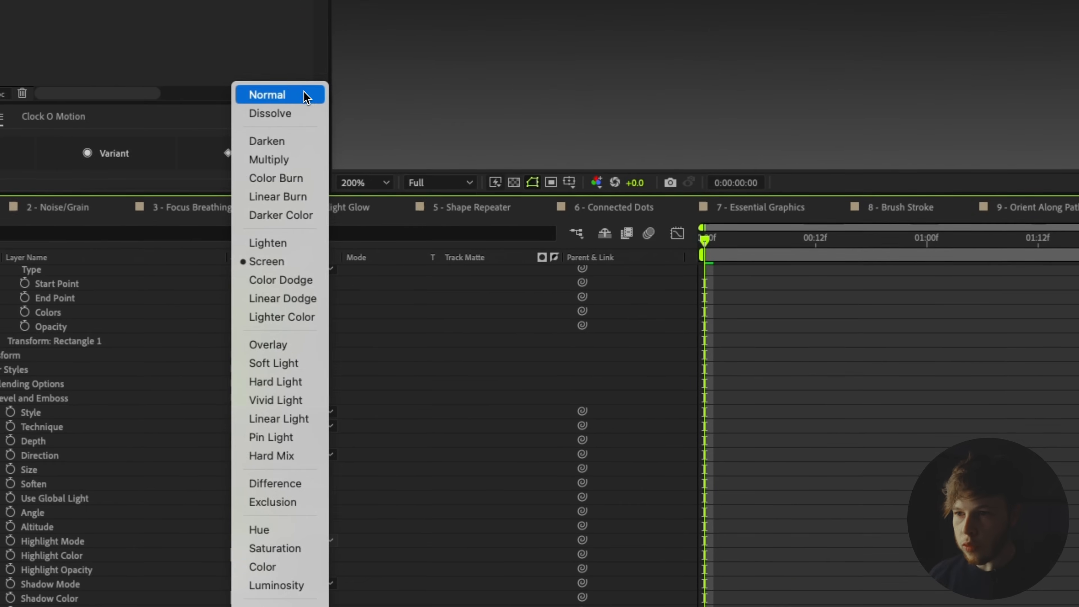
left_click(197, 303)
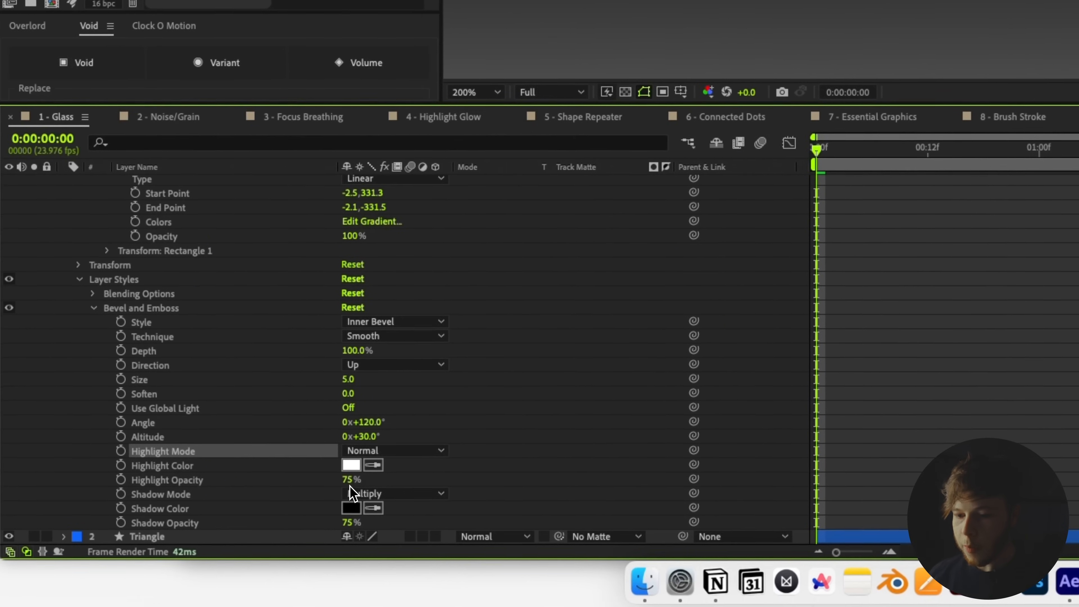
left_click_drag(214, 575, 550, 524)
left_click(1074, 337)
- Try the Pillow Emboss, Outer Bevel and Stroke Emboss styles on the rectangle's bevel, then return to Inner Bevel
scroll(583, 147, "down", 1)
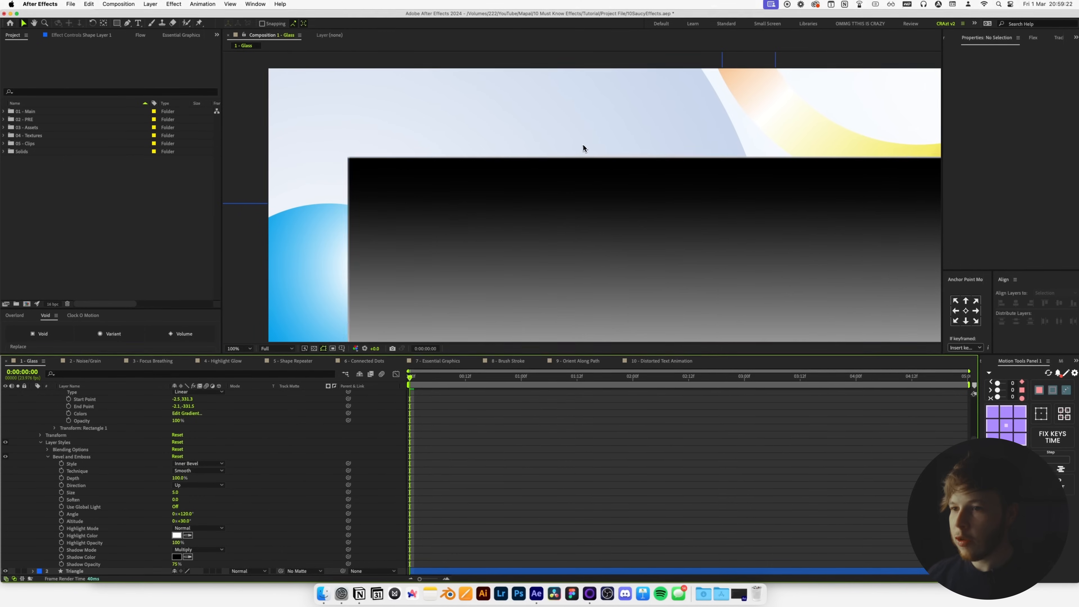
left_click(197, 464)
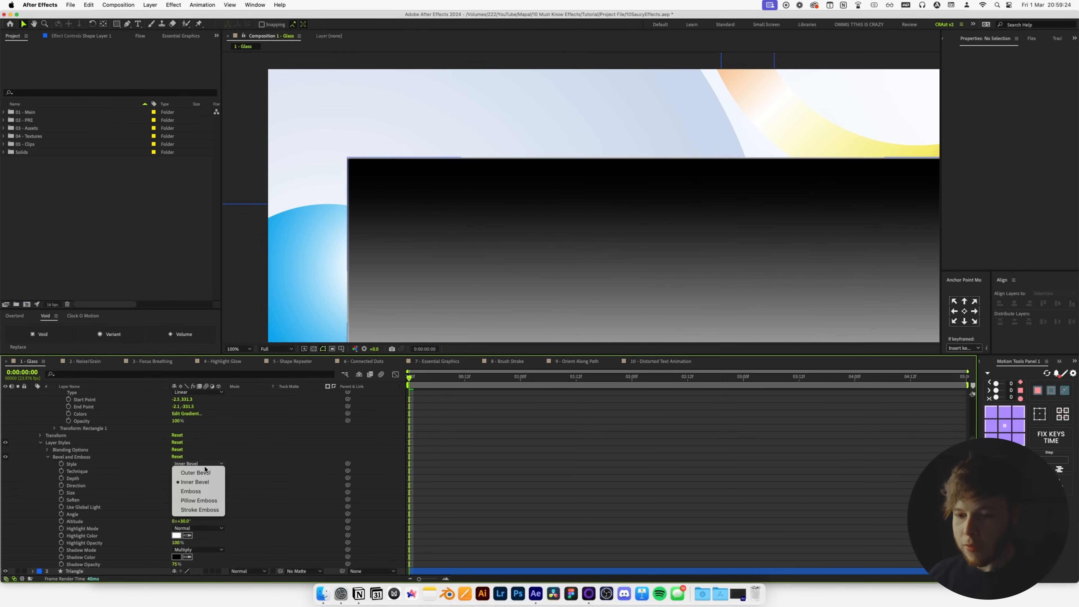
left_click(203, 501)
left_click(212, 464)
left_click(213, 469)
left_click(214, 465)
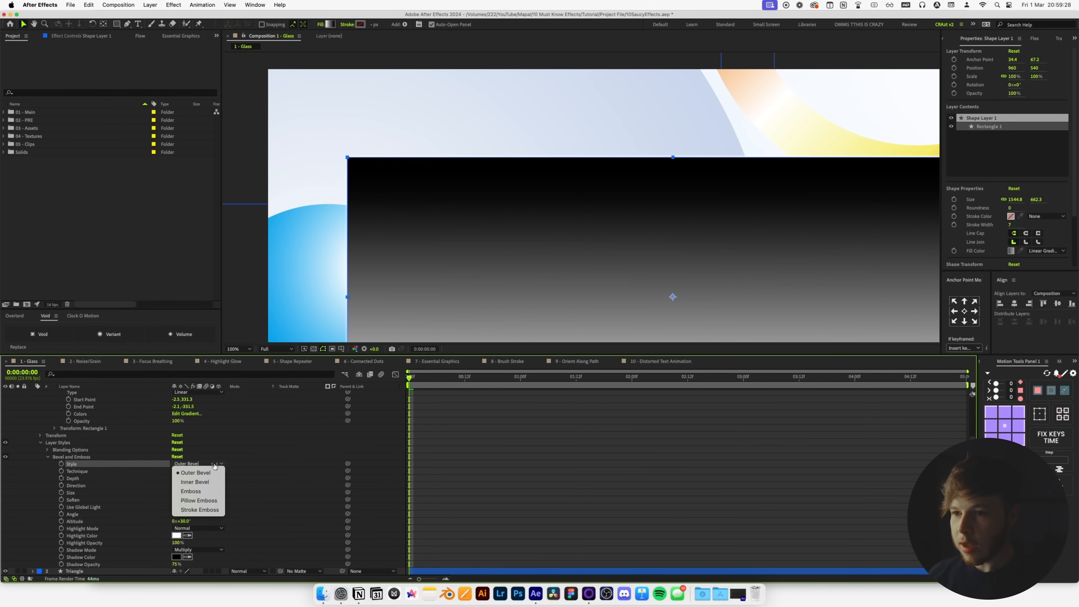
left_click(199, 510)
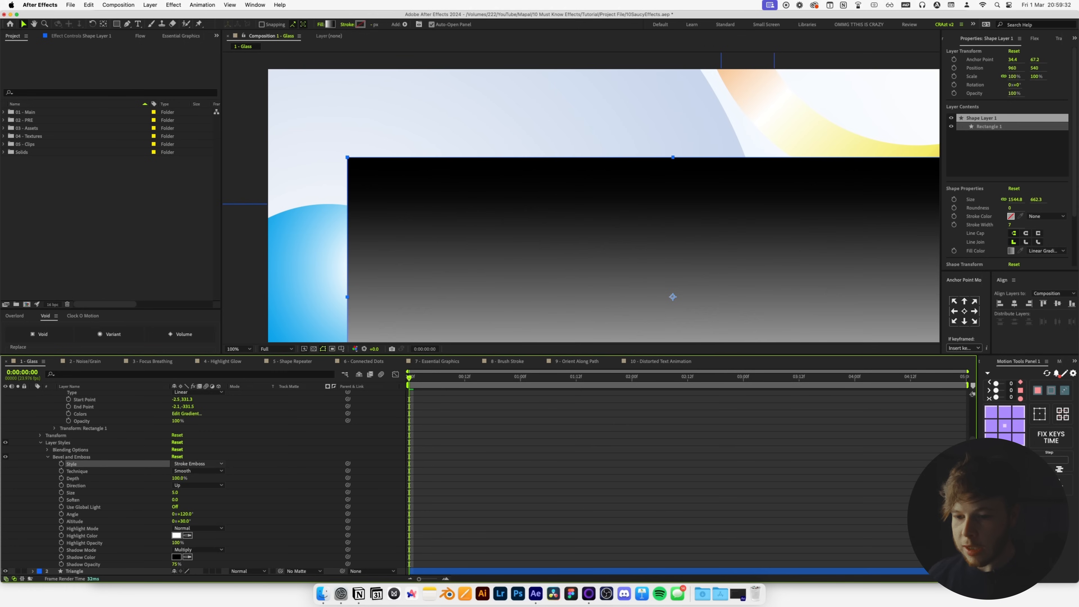
left_click(207, 466)
left_click(204, 481)
left_click(525, 436)
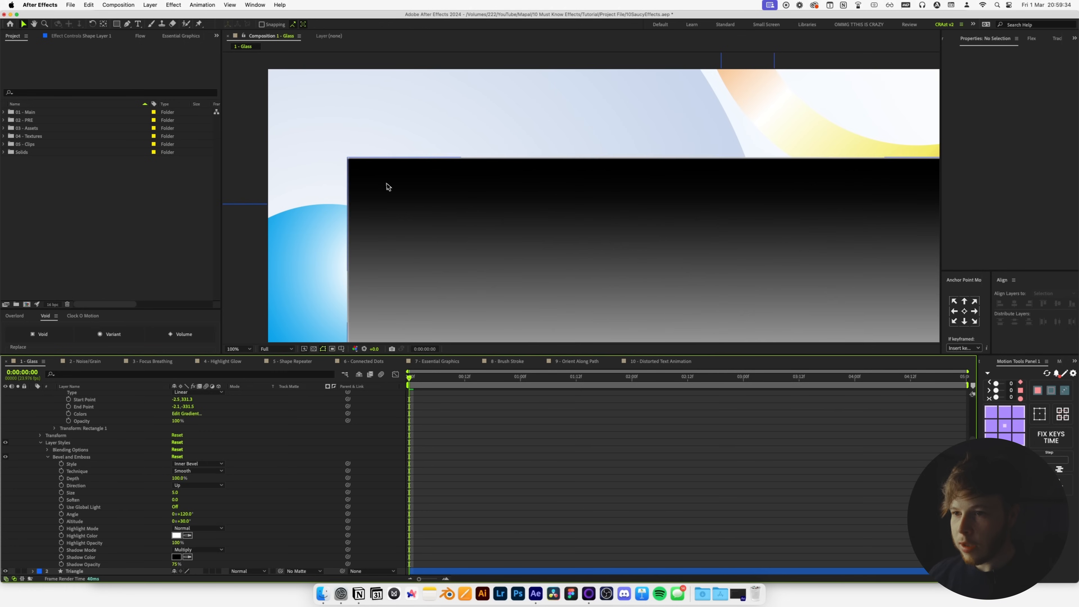
- Change the Bevel and Emboss technique to Chisel Hard
left_click(198, 471)
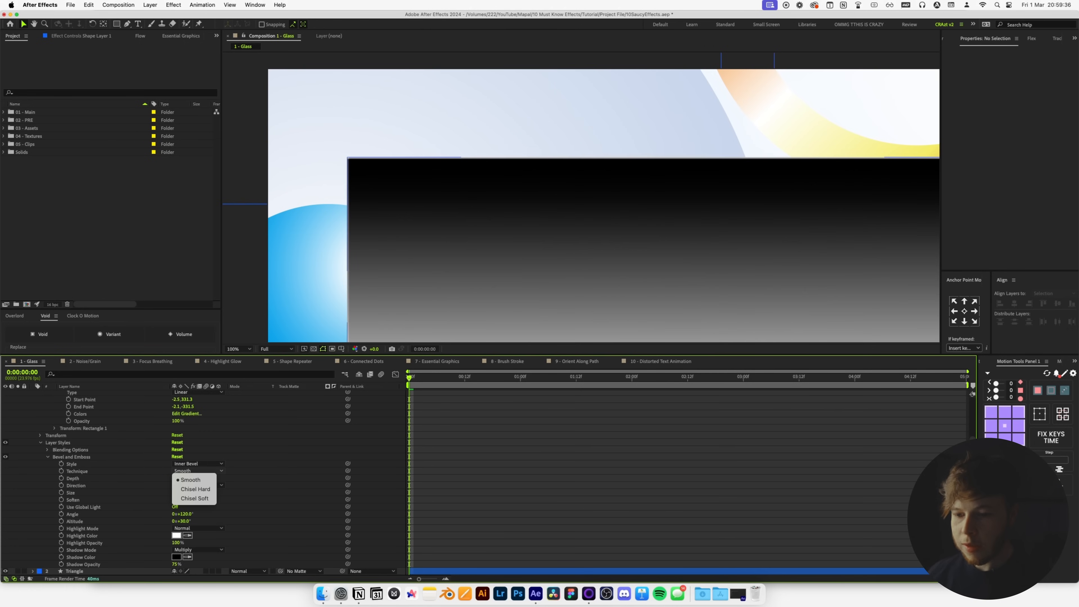
left_click(195, 485)
left_click(545, 473)
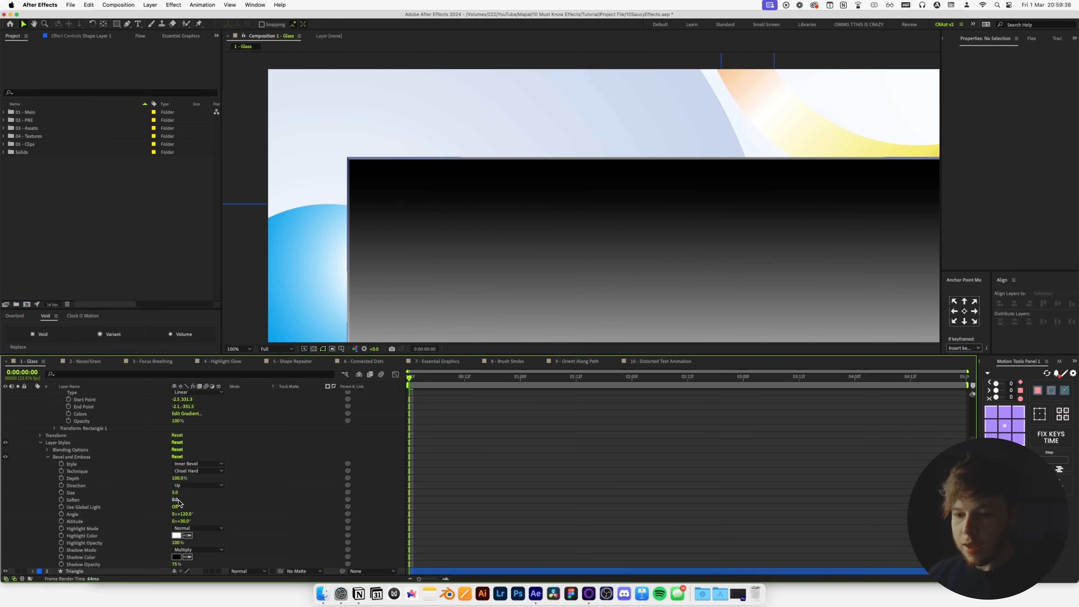
- Set the bevel's lighting angle to 90° and its altitude to 42°
left_click_drag(182, 514, 214, 517)
key("comma")
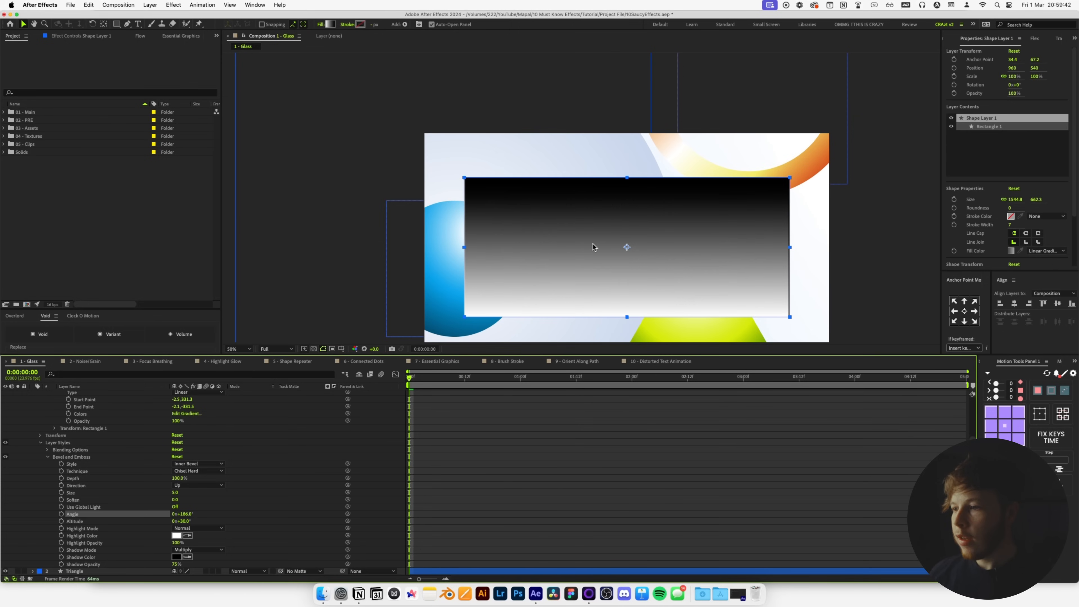
mouse_move(183, 515)
left_mouse_down()
mouse_move(215, 512)
mouse_move(165, 512)
left_mouse_up()
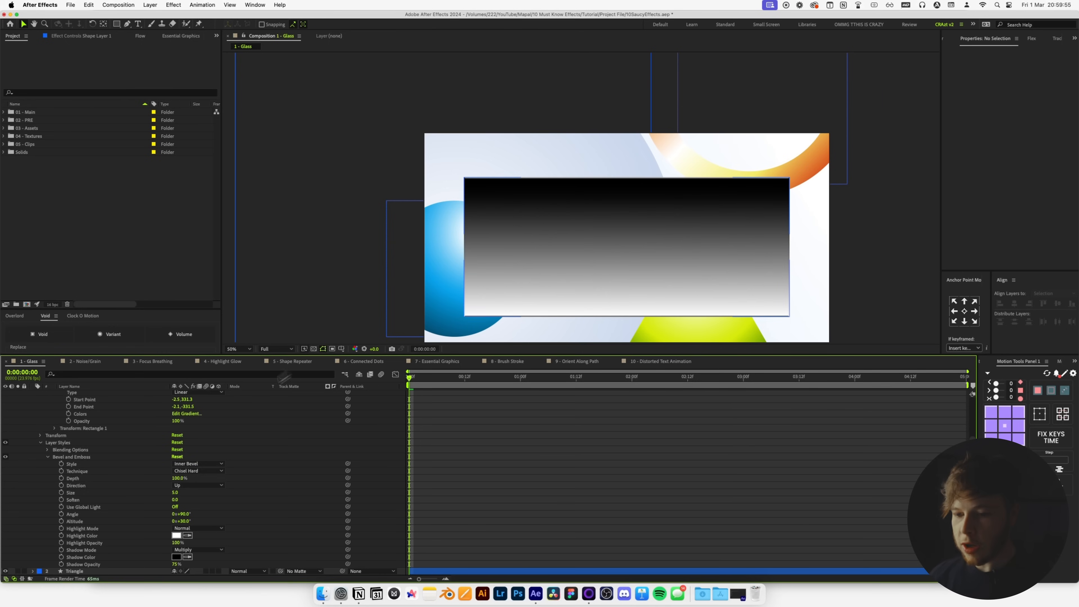
mouse_move(183, 521)
left_mouse_down()
mouse_move(234, 523)
mouse_move(199, 525)
left_mouse_up()
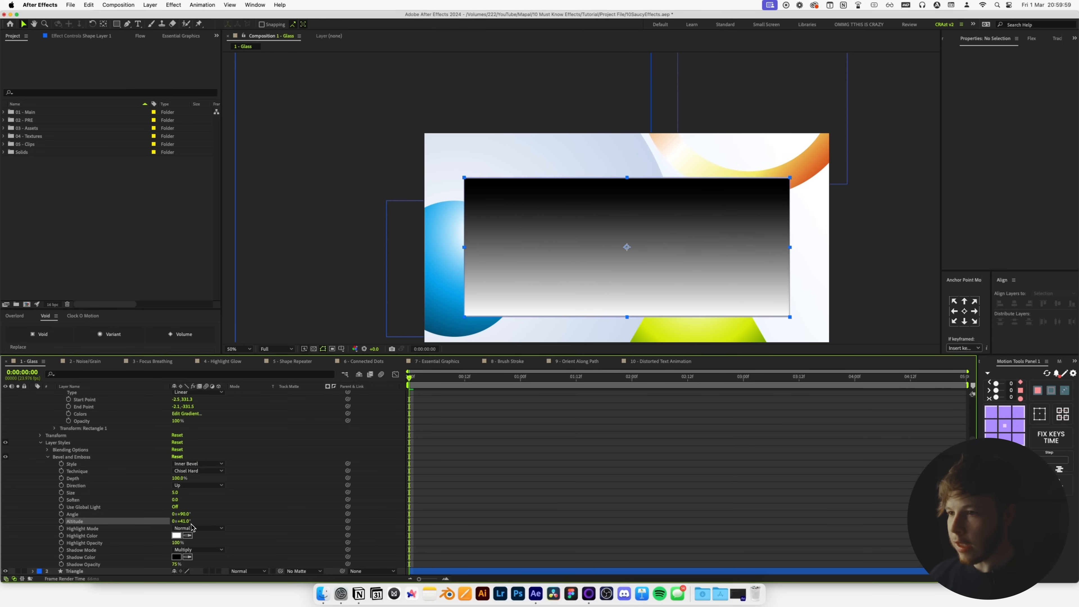
left_click(476, 498)
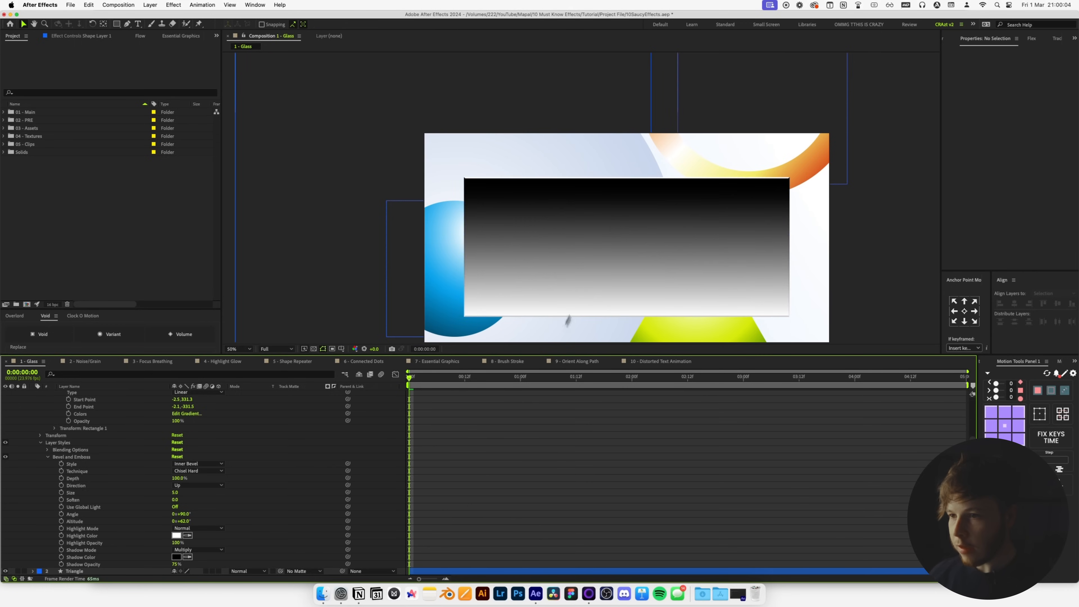
key("period")
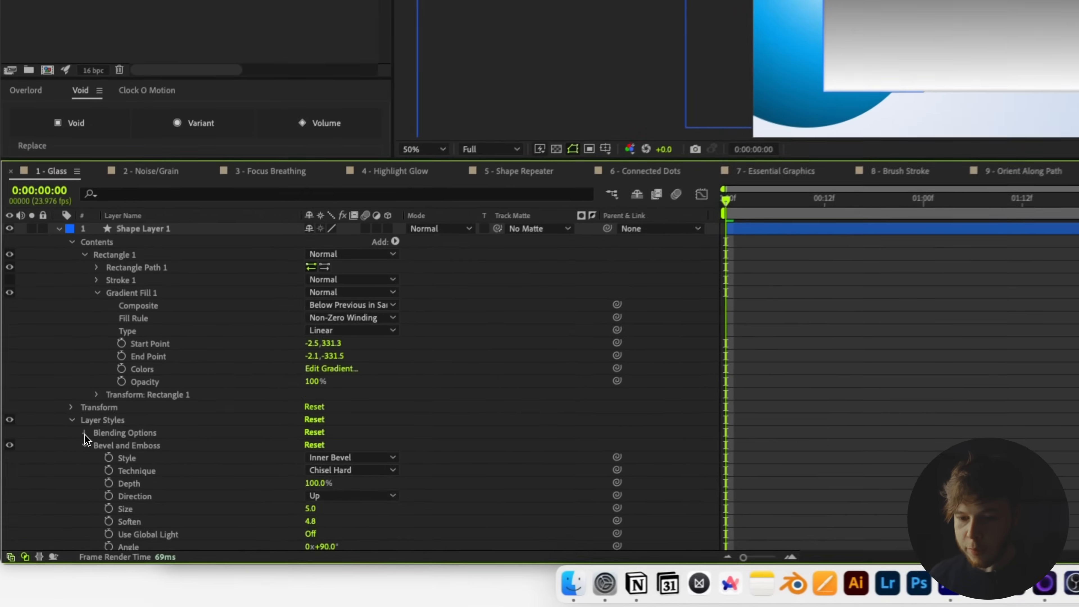
- Set the fill opacity in Shape Layer 1's Advanced Blending options to 0%
left_click(46, 509)
left_click(109, 454)
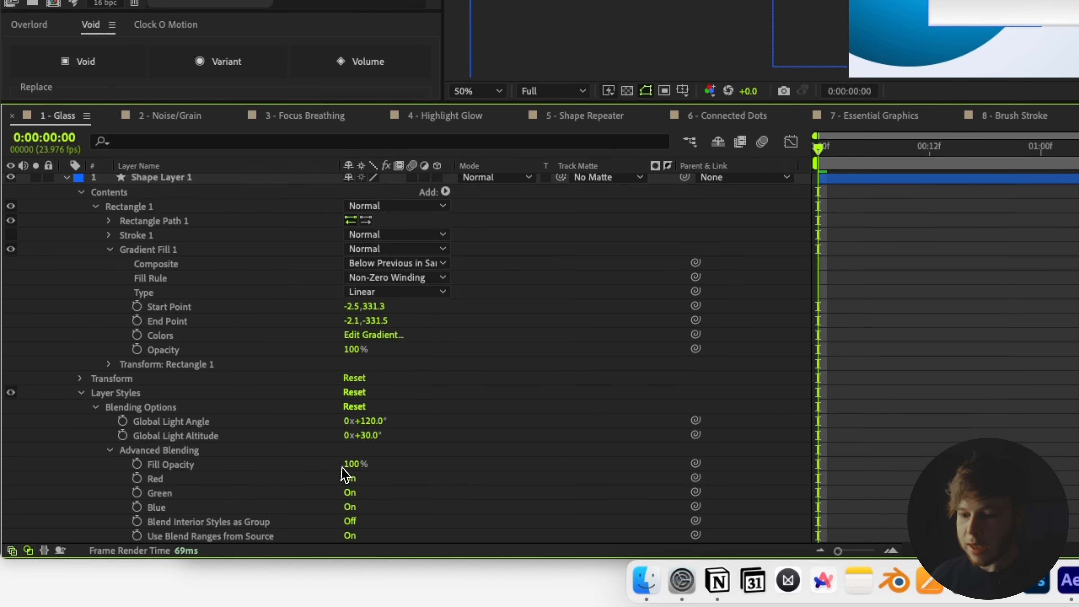
left_click_drag(347, 464, 187, 474)
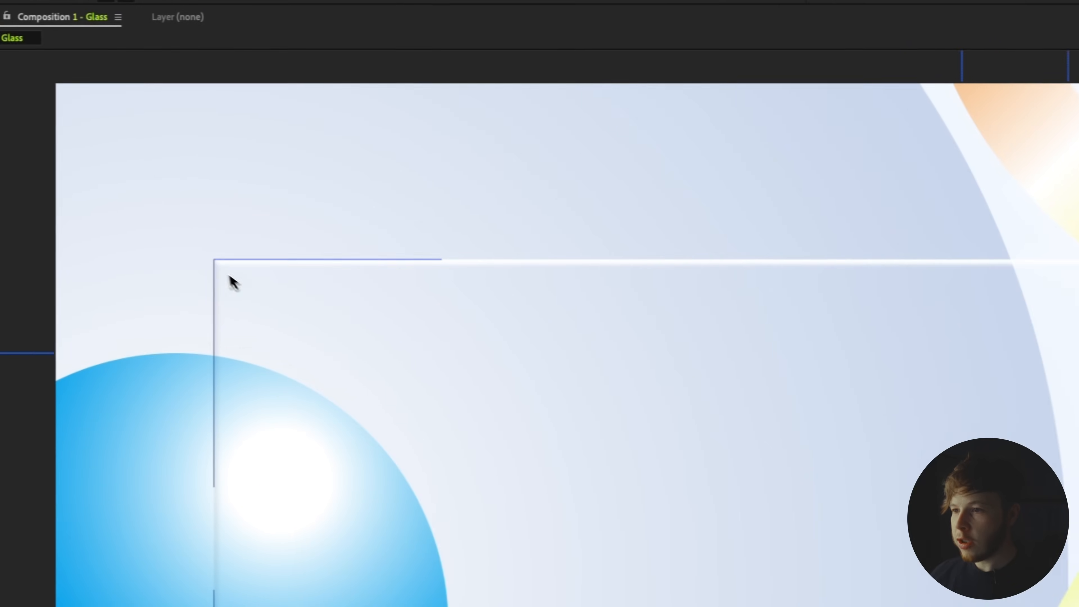
left_click_drag(717, 512, 635, 138)
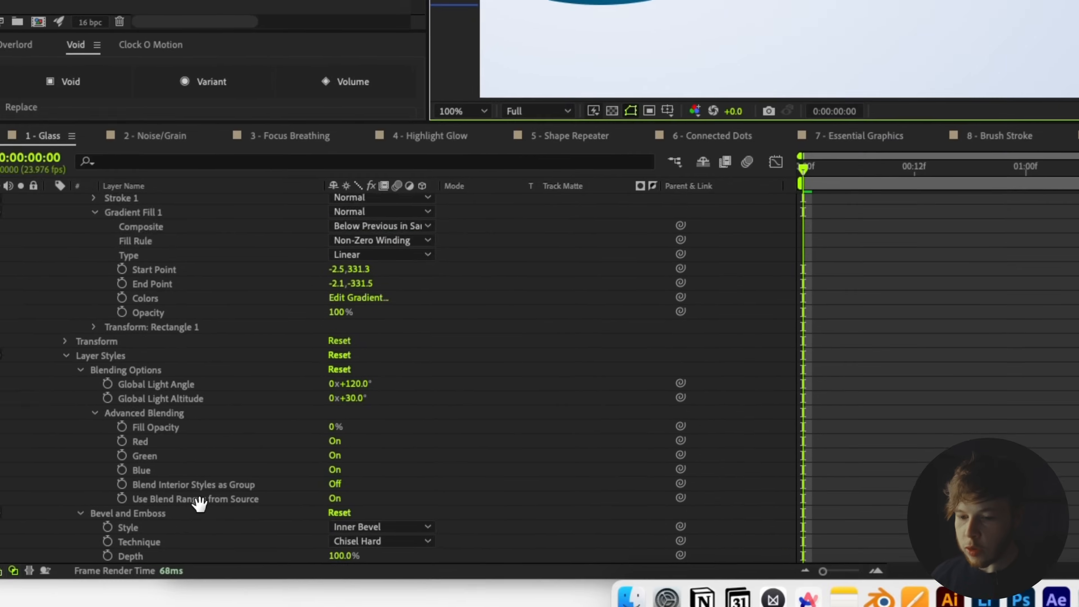
- Adjust the Bevel and Emboss shadow opacity of Shape Layer 1
scroll(211, 589, "down", 6)
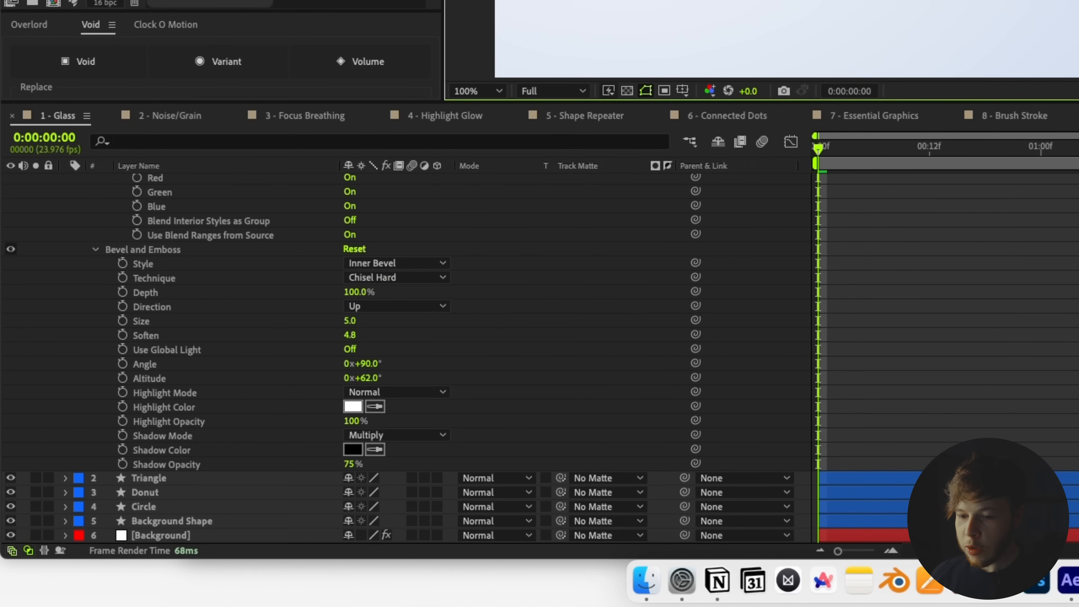
left_click_drag(348, 466, 410, 460)
left_click(383, 459)
scroll(862, 54, "down", 1)
left_click_drag(863, 54, 818, 111)
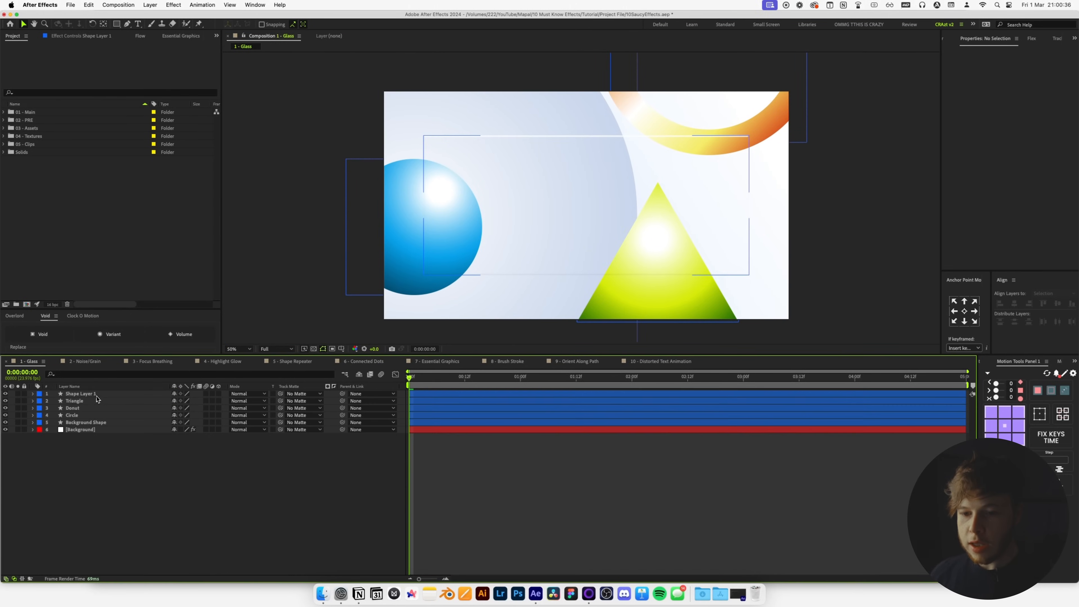
- Duplicate Shape Layer 1 and place the copy directly beneath the original
left_click(96, 395)
key("super+d")
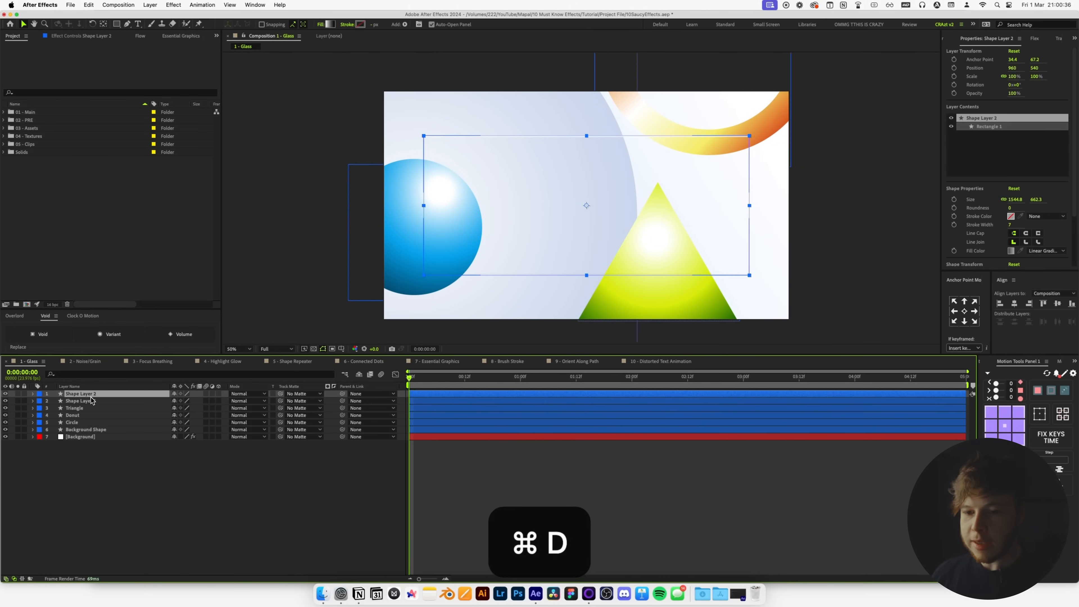
left_click_drag(95, 395, 83, 408)
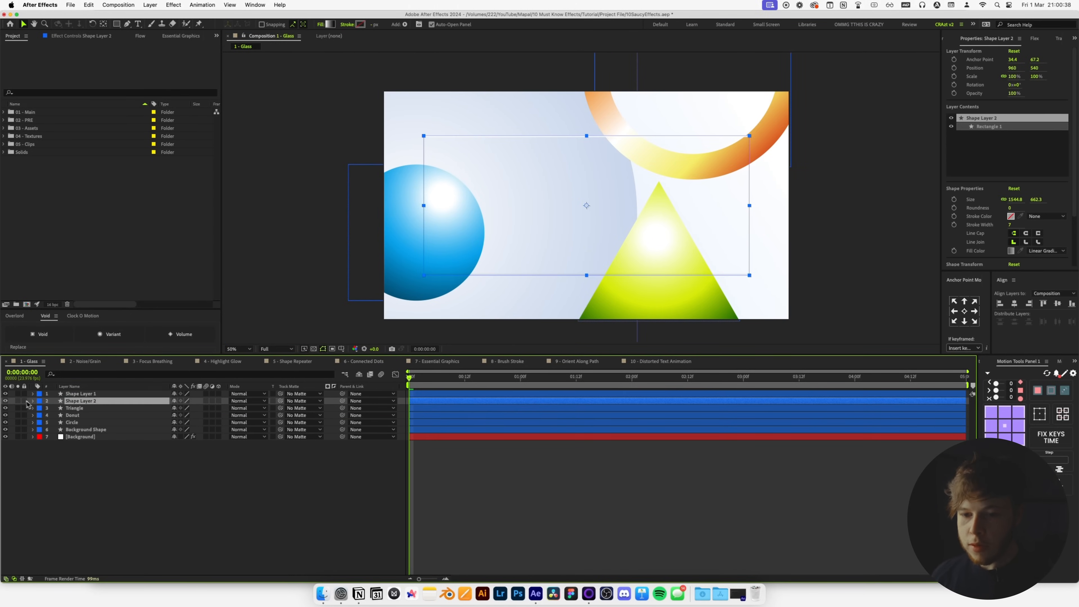
- Remove all layer styles from the duplicated Shape Layer 2
left_click(32, 401)
left_click(61, 424)
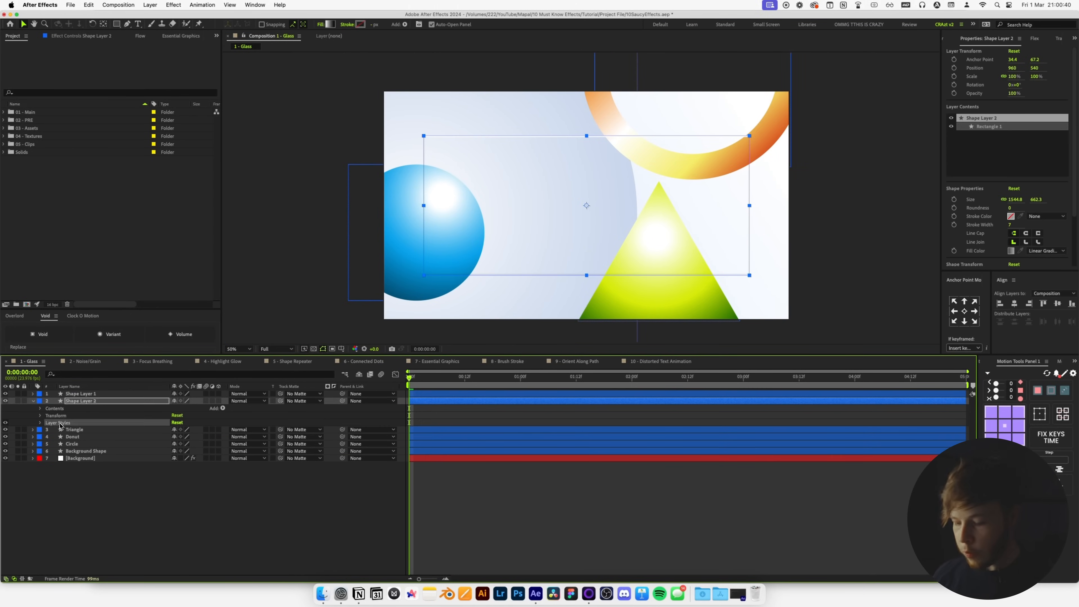
key("Delete")
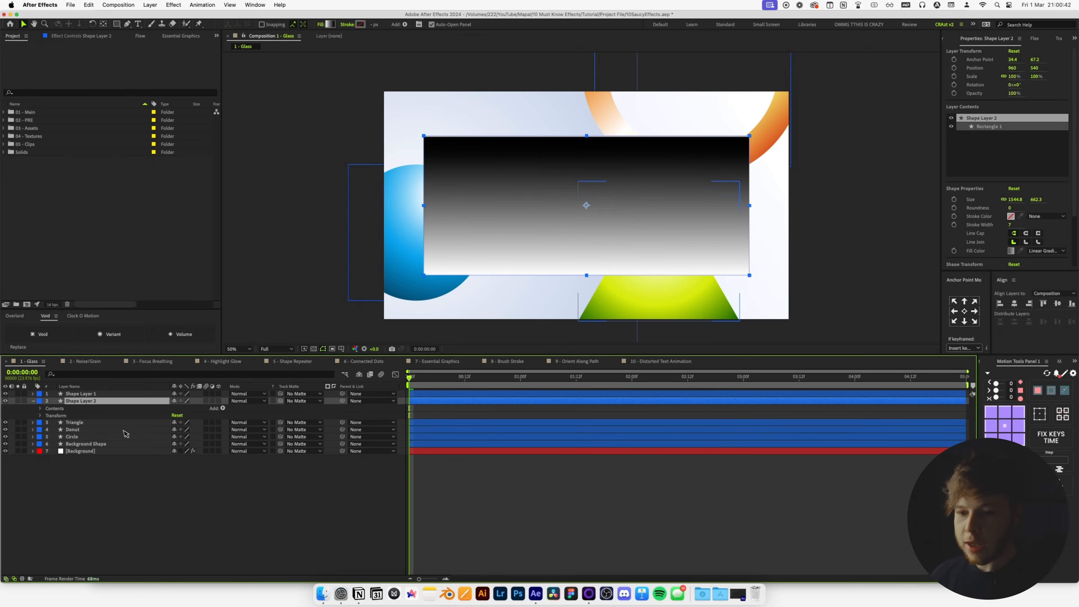
- Set the opacity at the white end of Shape Layer 2's gradient fill to 10%
left_click(331, 24)
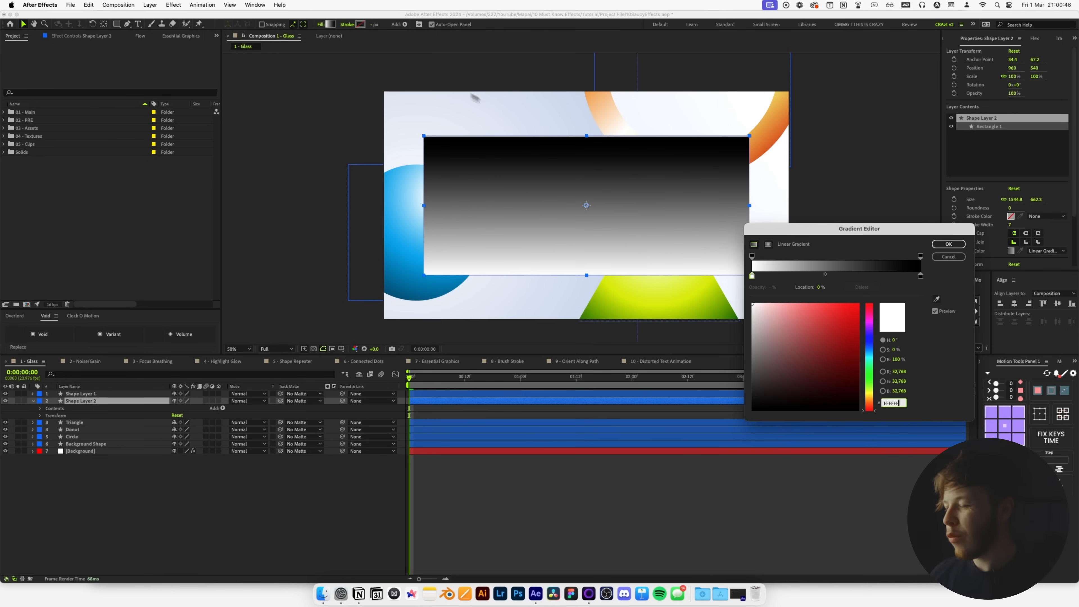
left_click(751, 257)
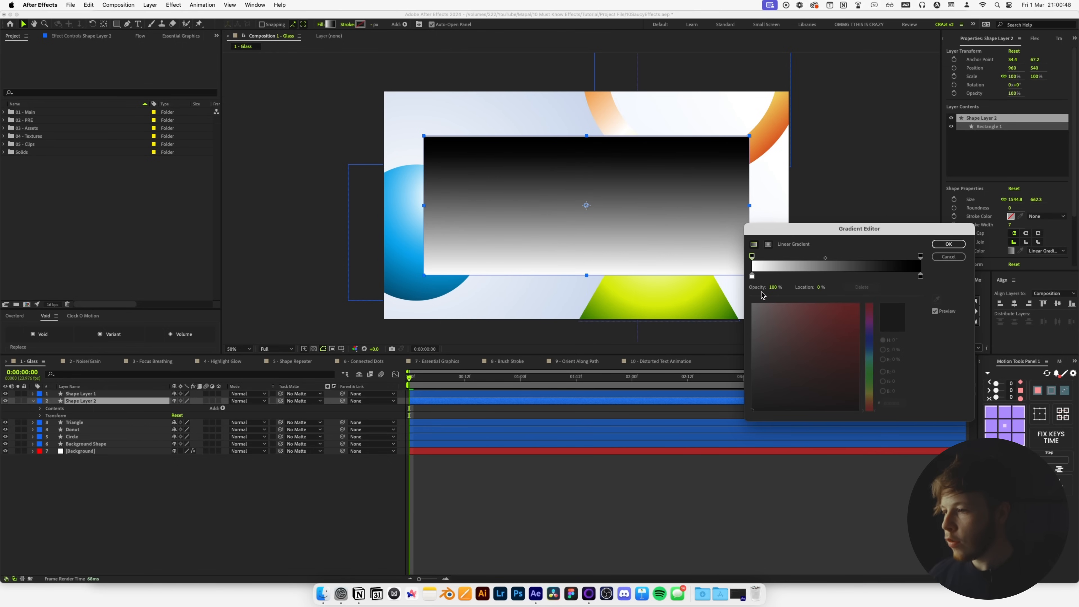
left_click_drag(773, 287, 743, 288)
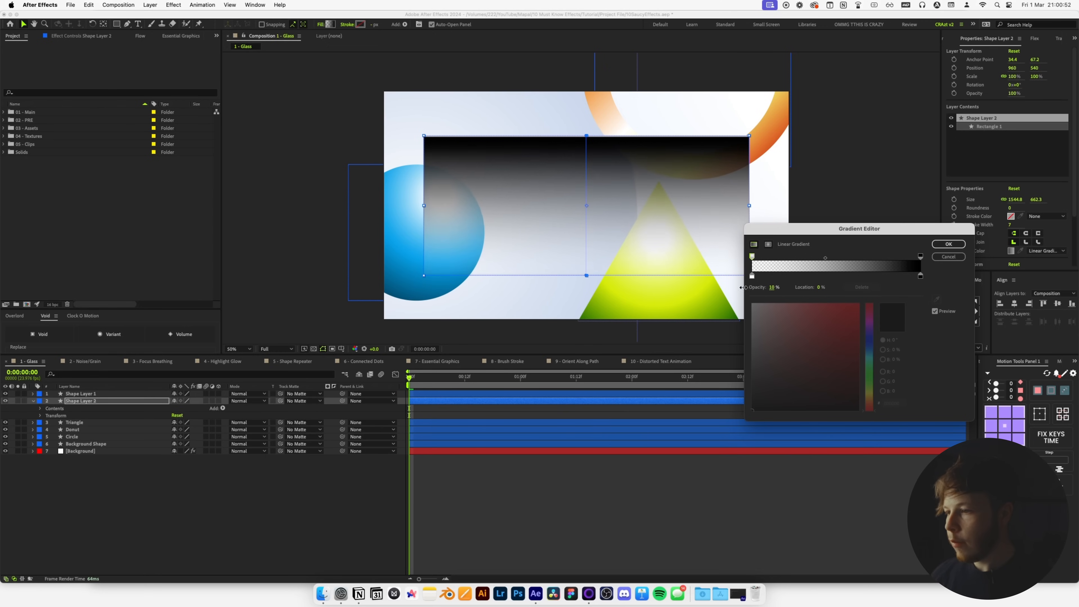
key("Return")
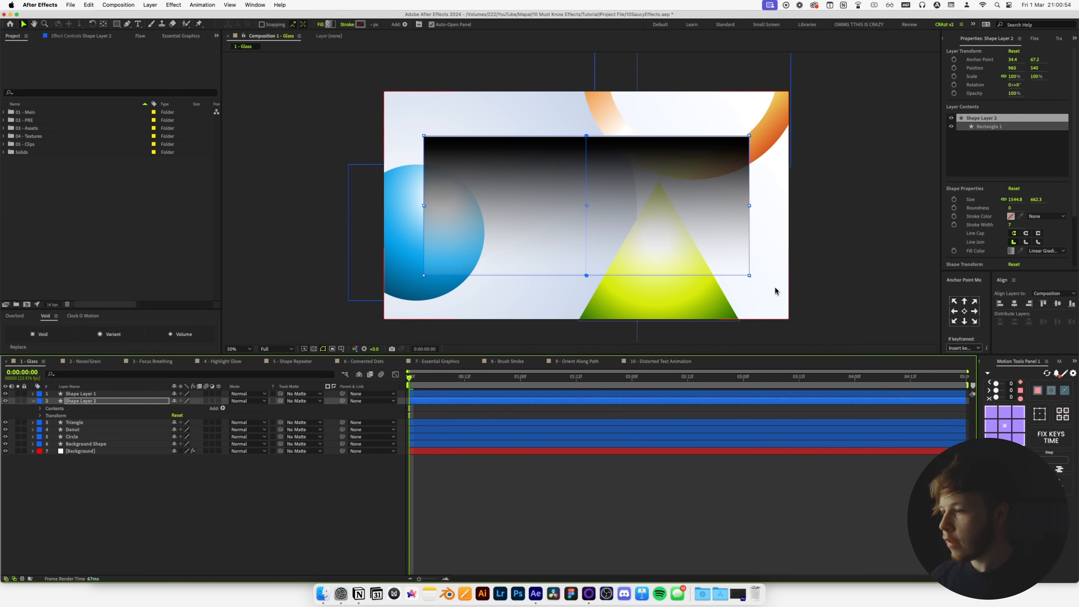
- Set the opacity at the black end of Shape Layer 2's gradient fill to 23%
left_click(330, 25)
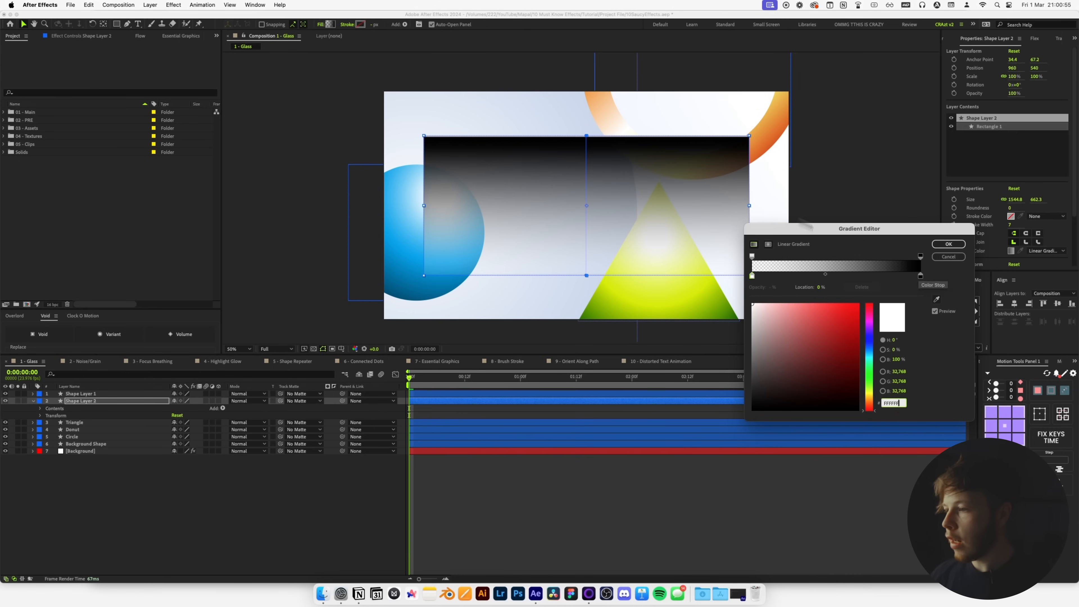
left_click(920, 257)
left_click_drag(771, 286, 736, 287)
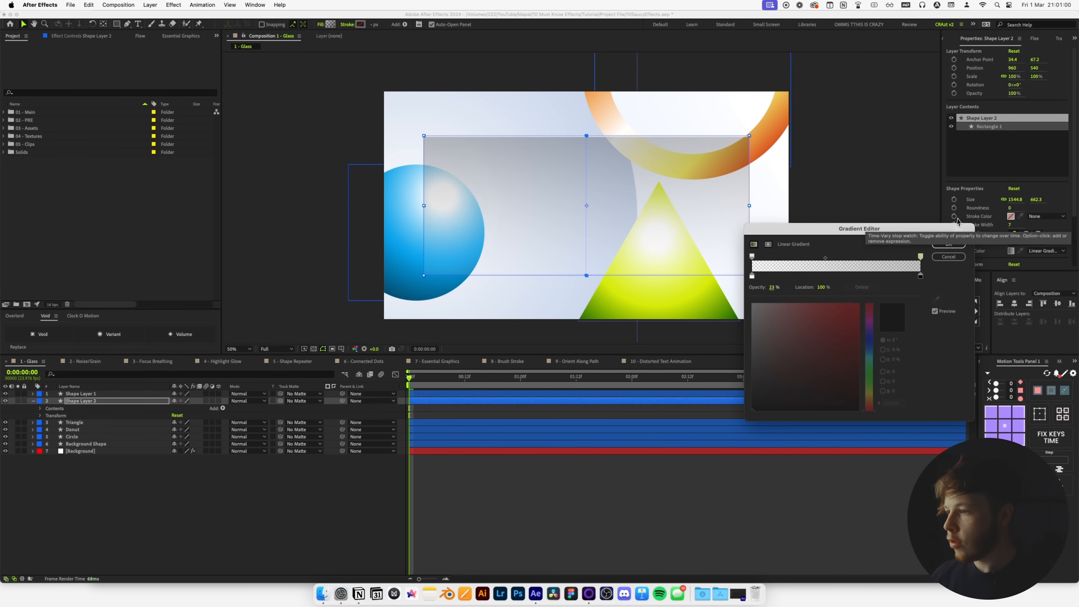
left_click(949, 244)
- Flip Shape Layer 2's gradient so it darkens toward the rectangle's lower edge, and collapse the layer's properties
mouse_move(587, 275)
left_mouse_down()
mouse_move(568, 268)
mouse_move(572, 141)
mouse_move(601, 140)
mouse_move(585, 277)
left_mouse_up()
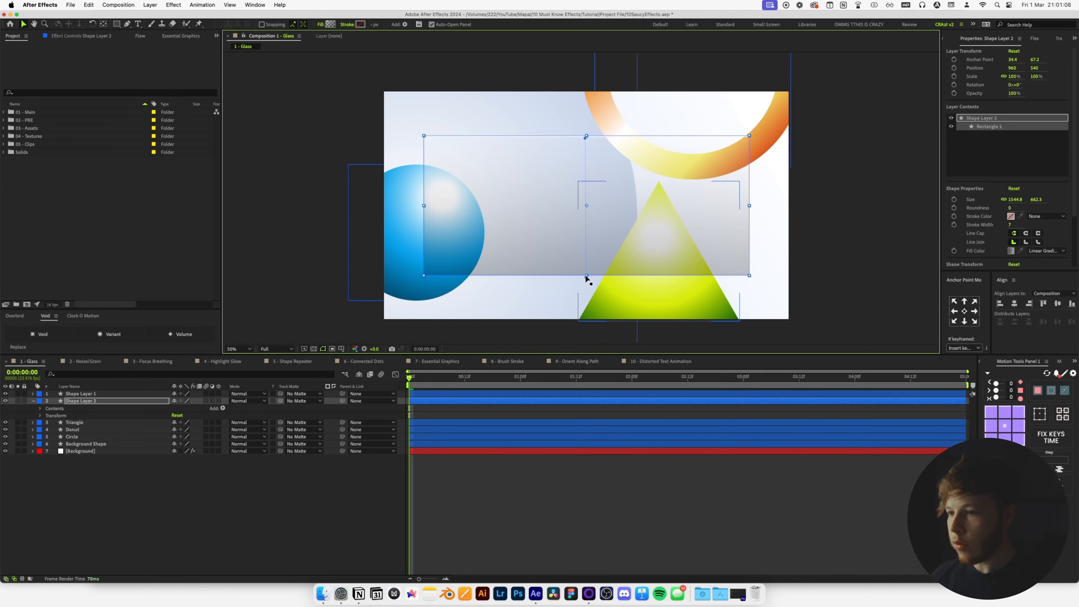
left_click(607, 489)
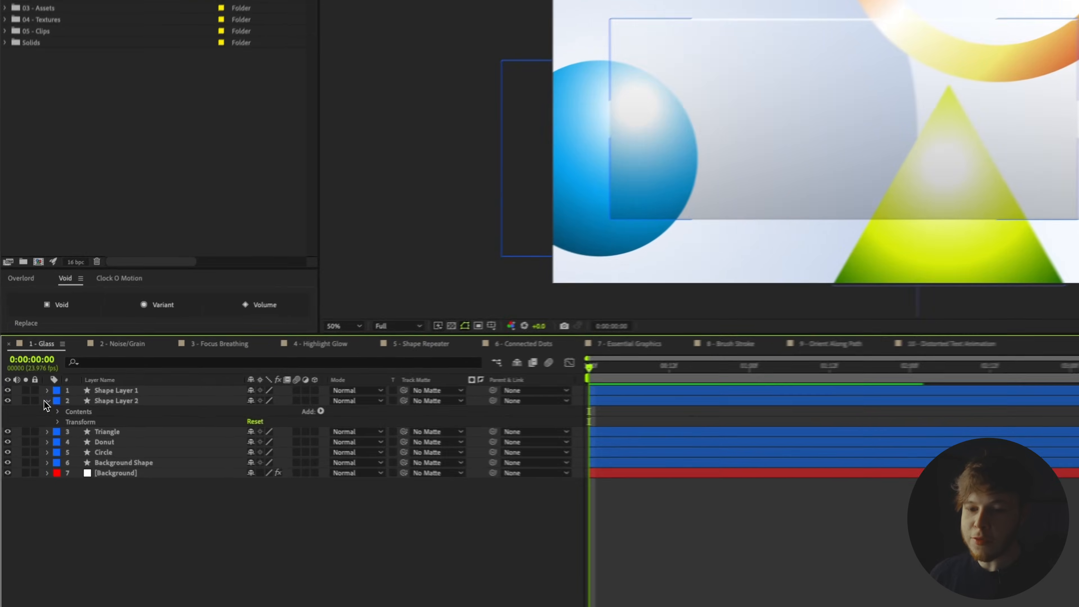
left_click(46, 401)
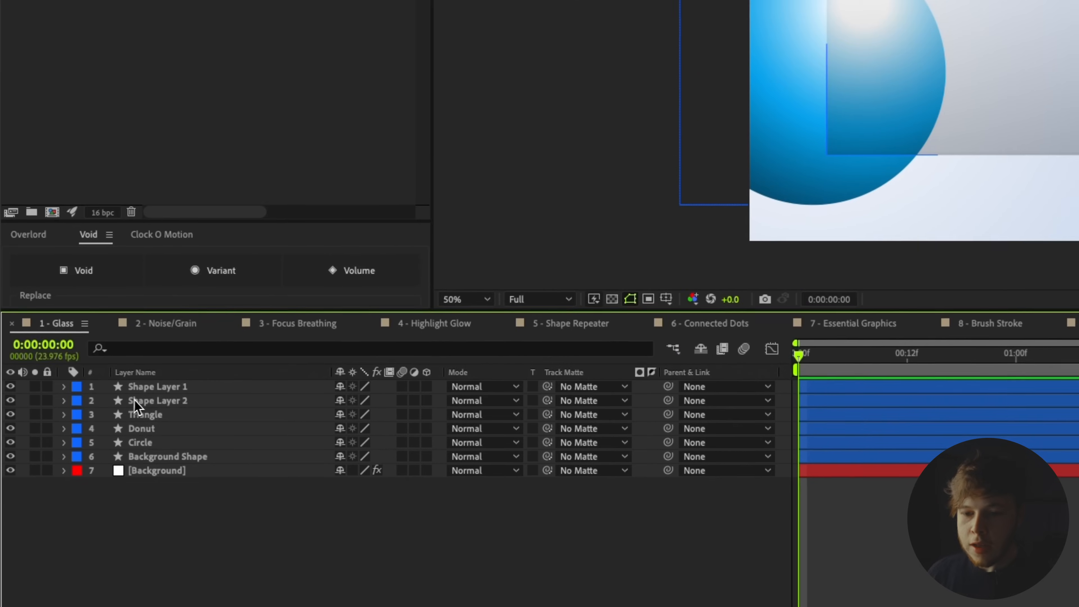
- Duplicate Shape Layer 2 and place the copy directly beneath it
left_click(100, 400)
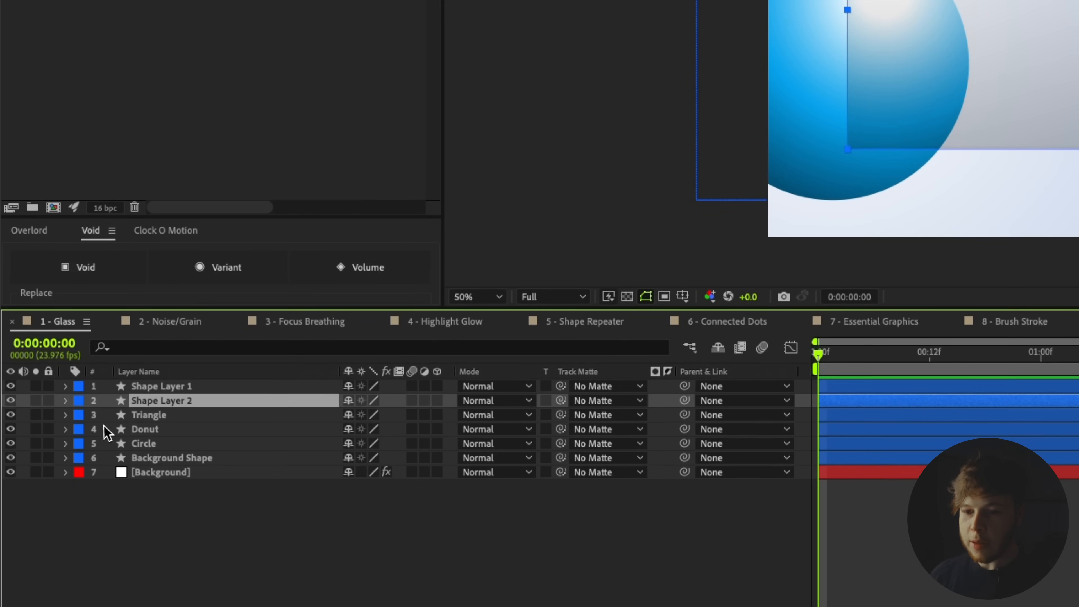
key("super+d")
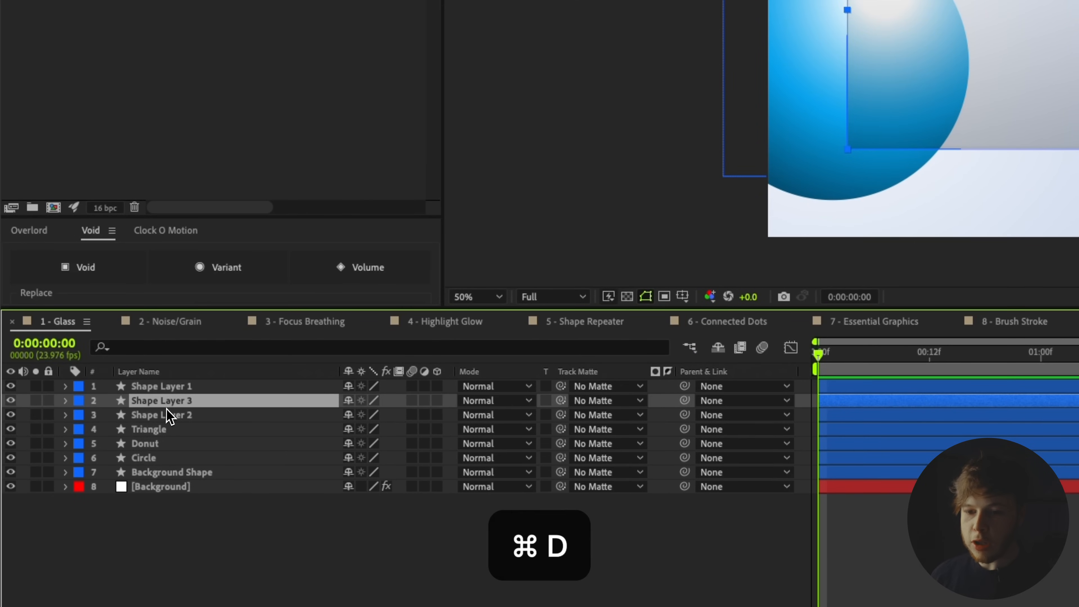
left_click_drag(127, 401, 163, 419)
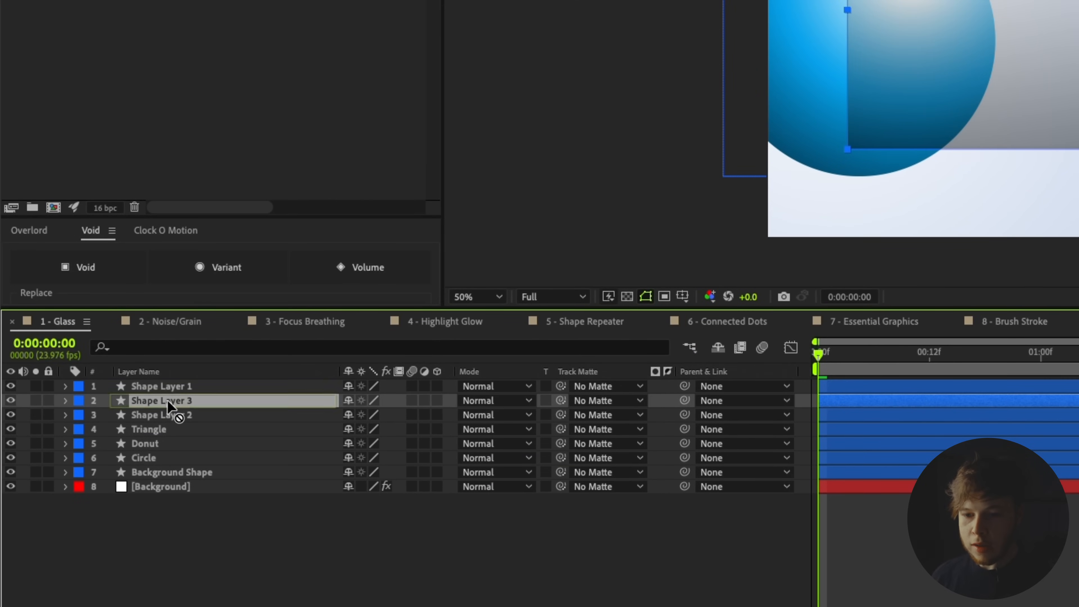
- Rename the new duplicate layer as Blur map
key("Return")
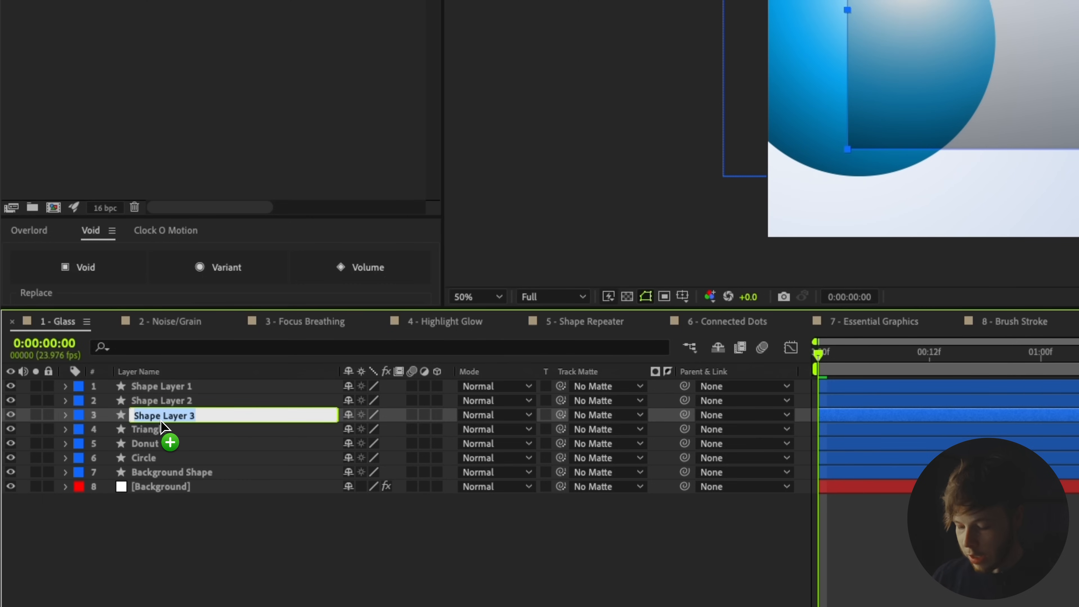
key("super+a")
type("Blur map")
key("Return")
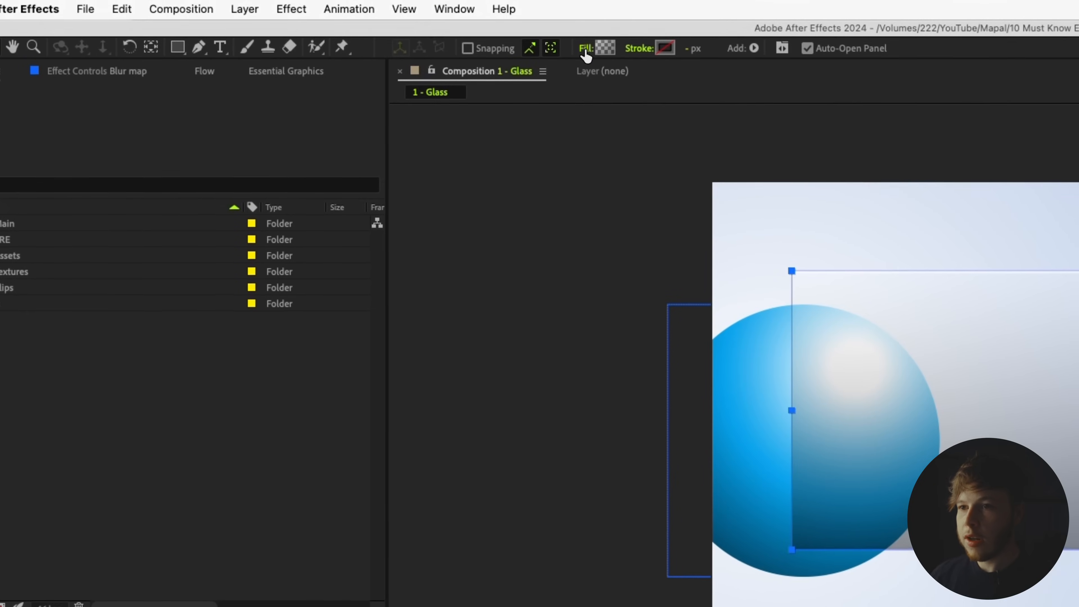
- Change the Blur map rectangle's fill to a solid color of 000000 and hide the layer
left_click(587, 50)
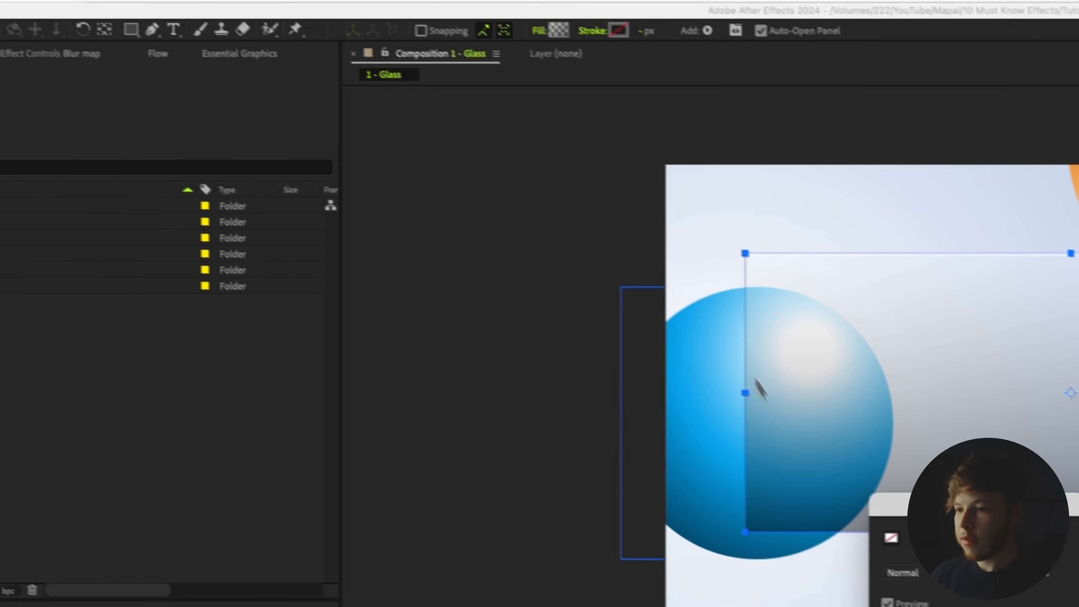
left_click(966, 555)
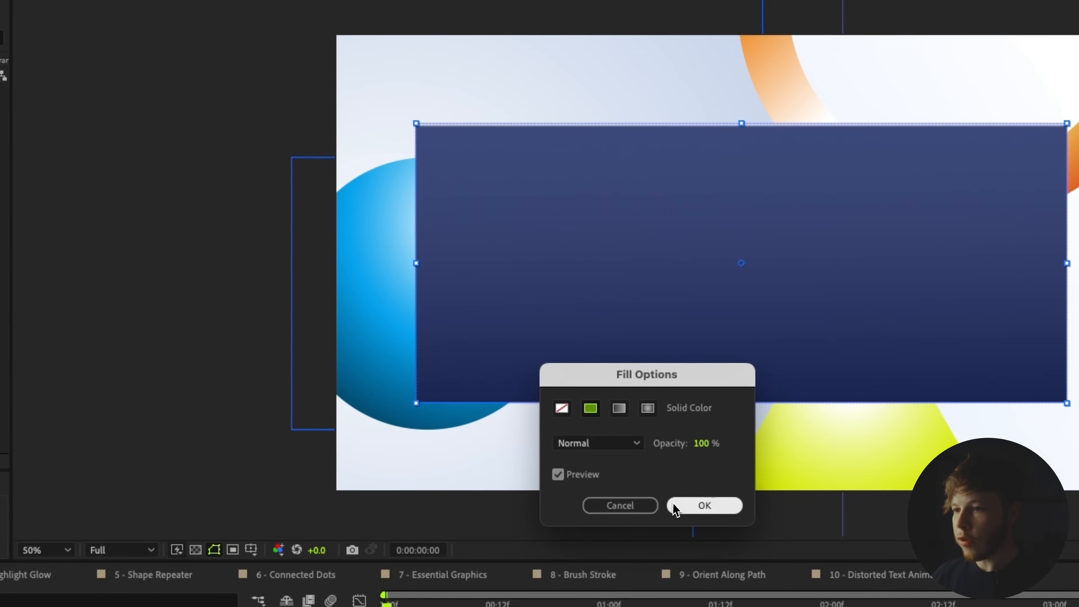
left_click(675, 509)
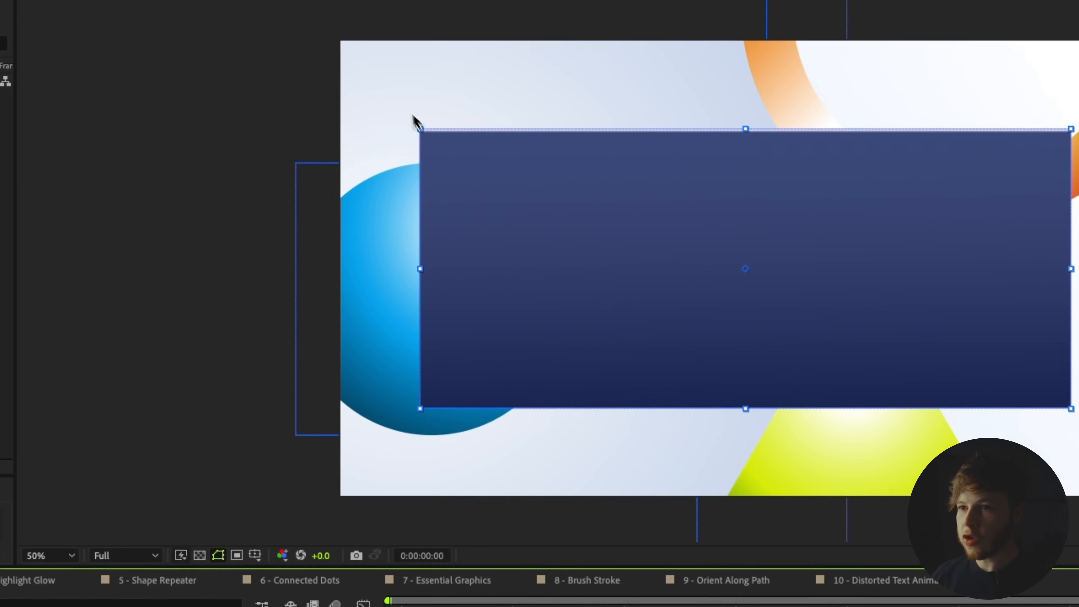
left_click(331, 26)
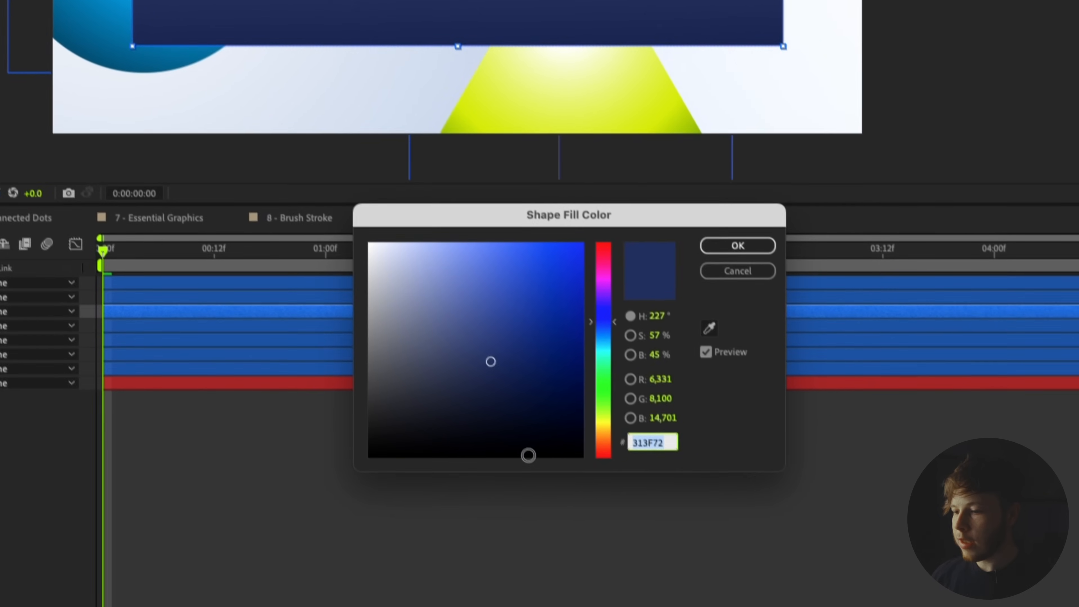
type("000000")
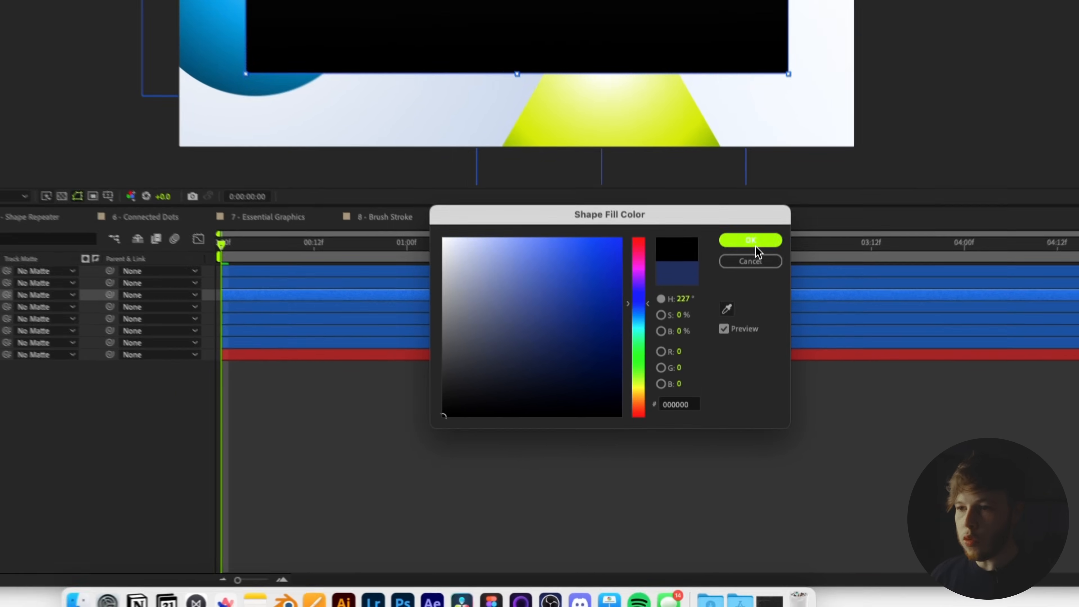
left_click(737, 245)
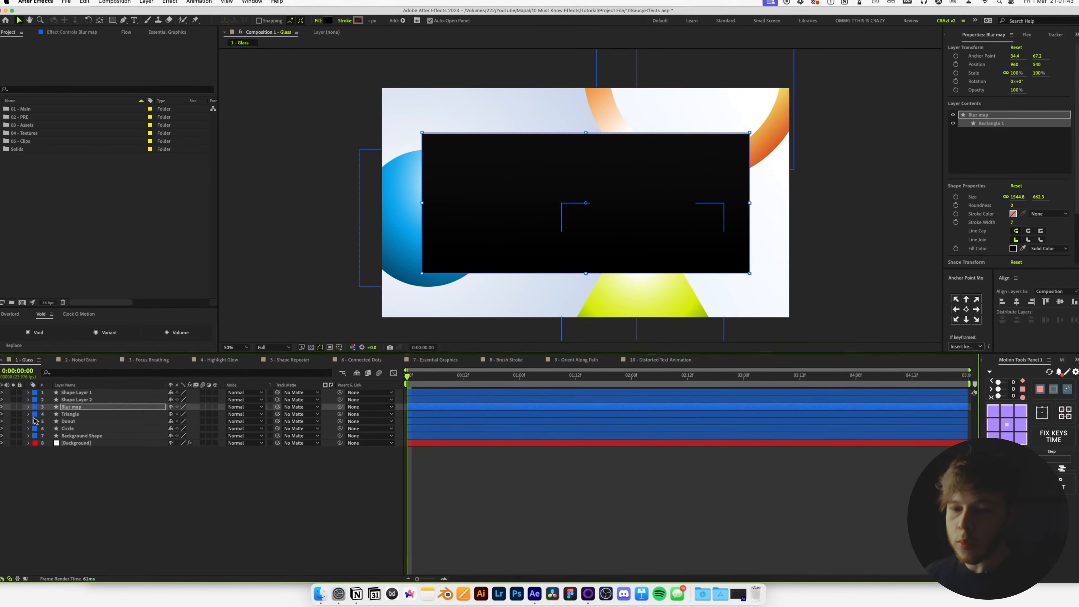
left_click(5, 408)
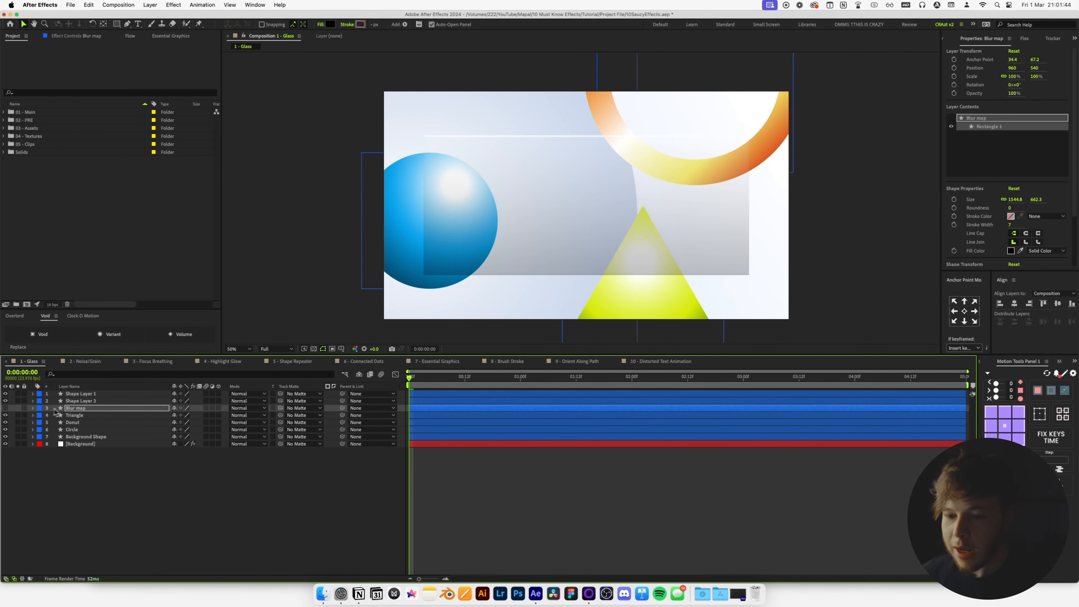
- Add an adjustment layer between Blur map and Triangle and apply the Camera Lens Blur effect to it
left_click(73, 416)
key("super+alt+y")
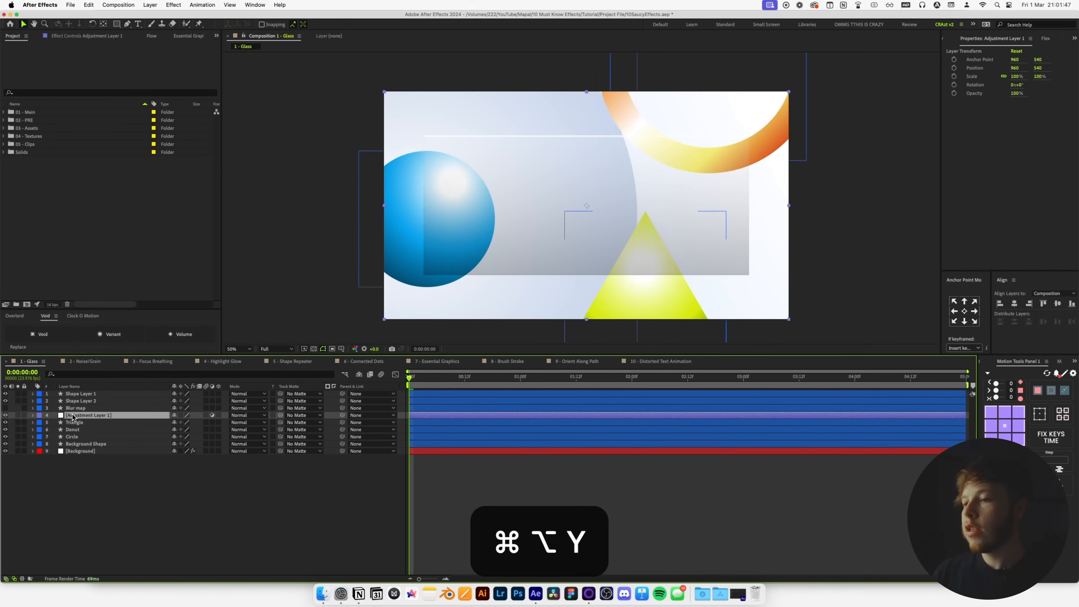
type("cam")
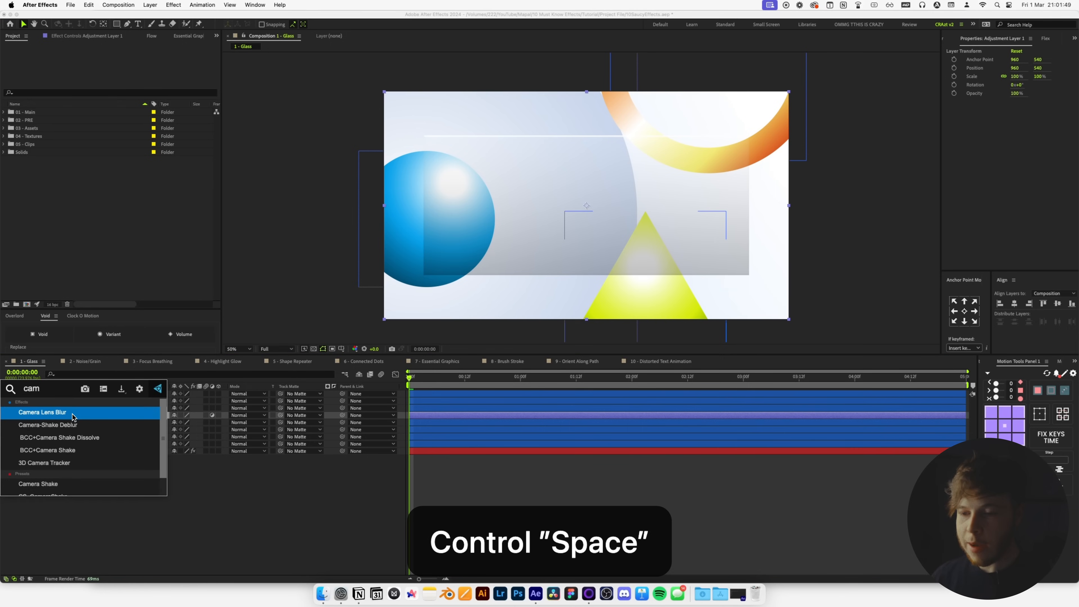
key("Return")
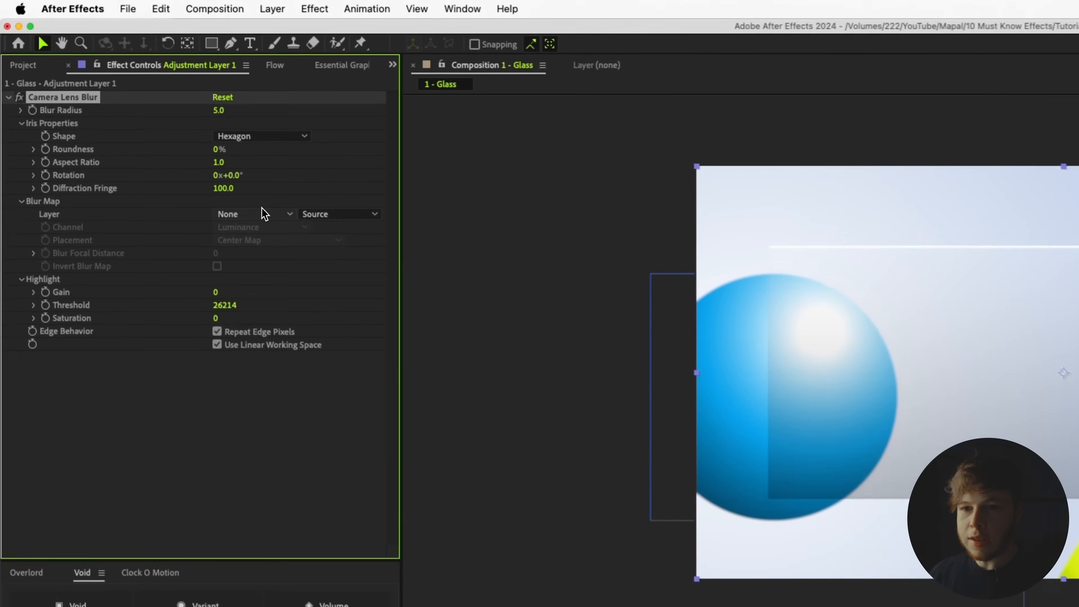
- Assign the Blur map layer with Effects & Masks as the Camera Lens Blur's map, inverted, and raise the Blur Radius to 166
left_click(139, 119)
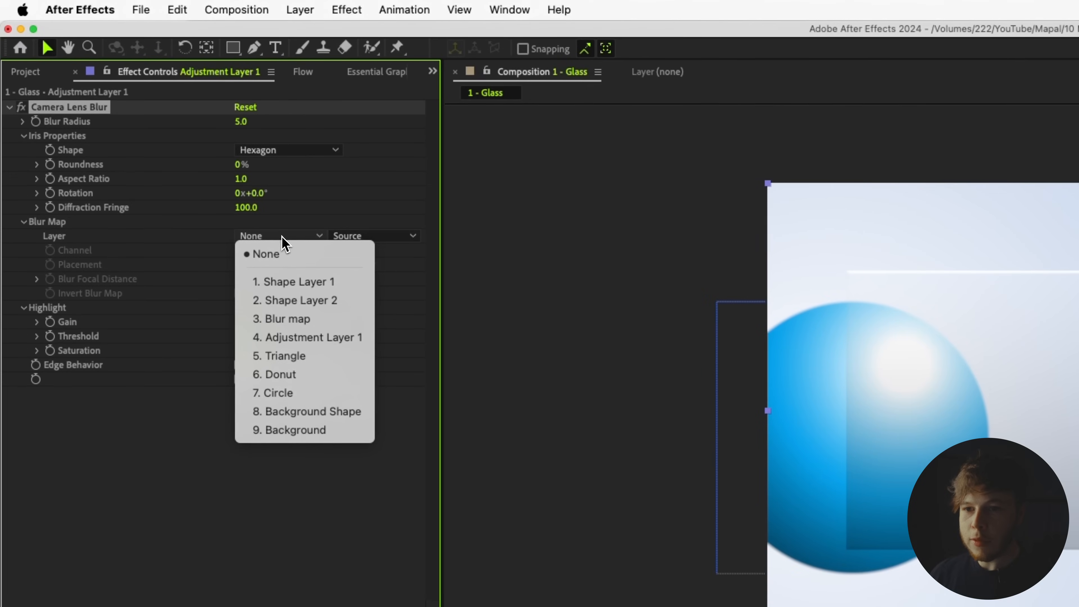
left_click(298, 319)
left_click(373, 236)
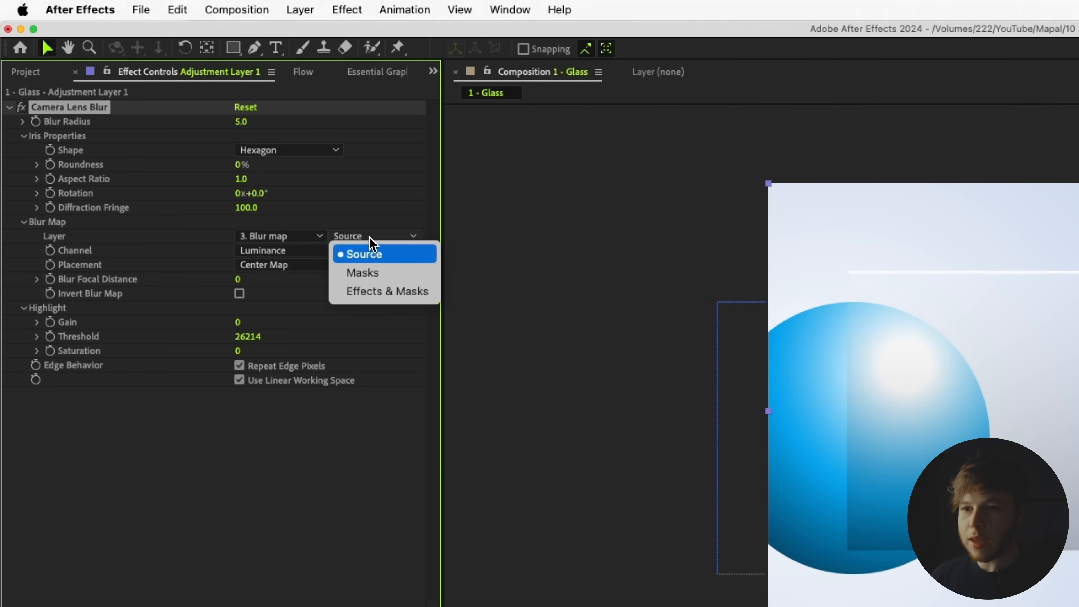
left_click(382, 298)
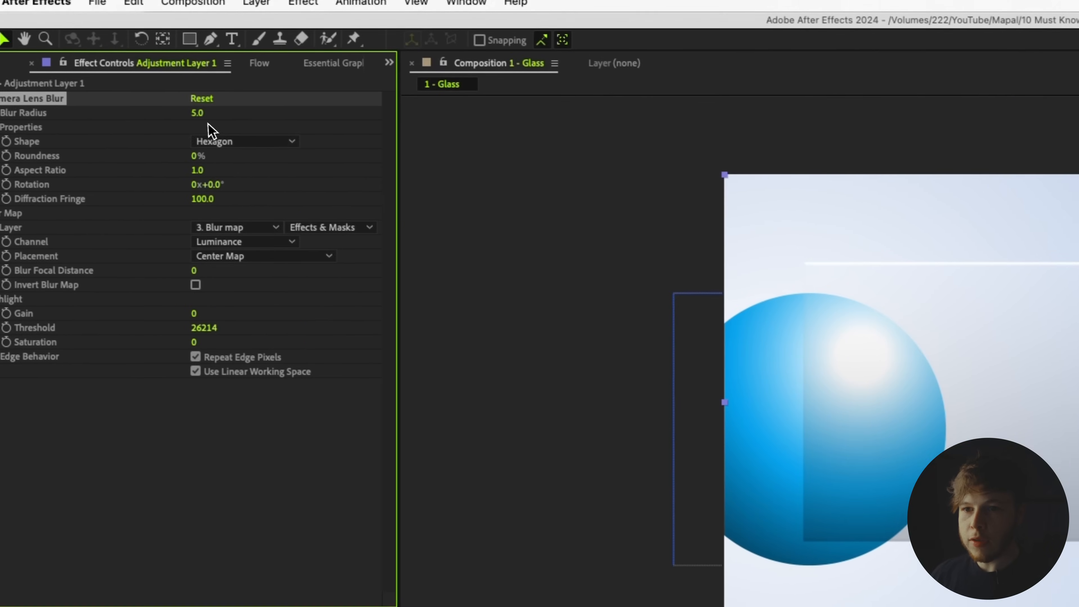
left_click_drag(198, 114, 327, 119)
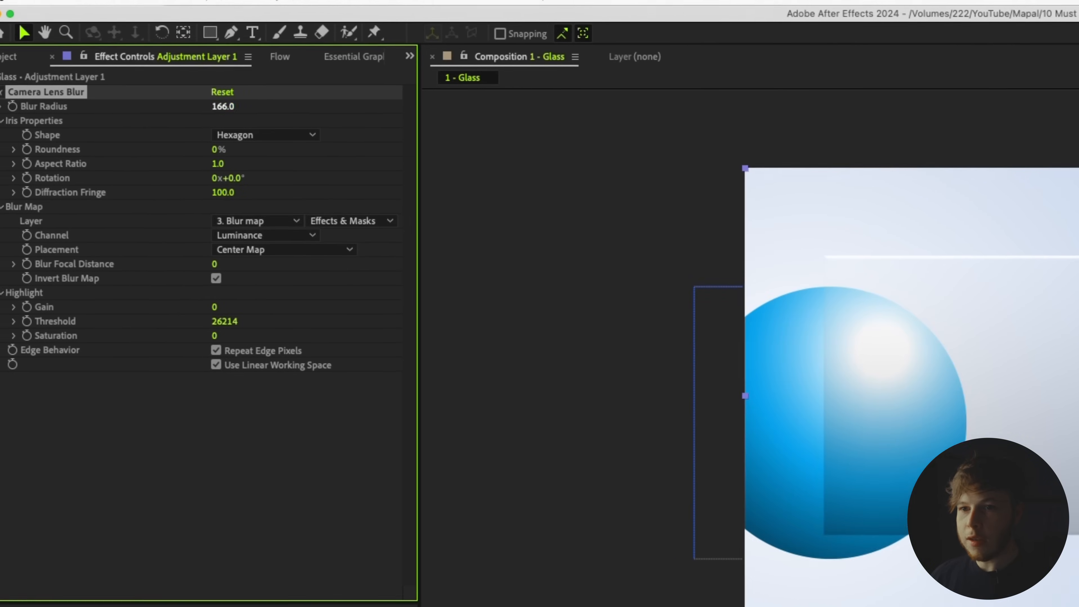
left_click(31, 75)
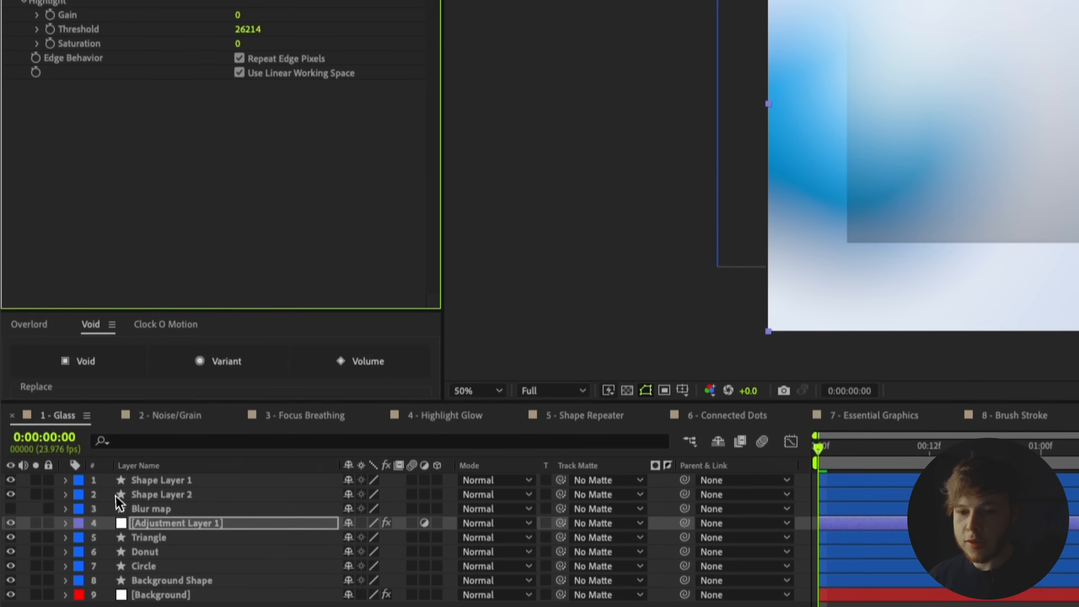
- Make the Blur map layer visible and apply the Solid Composite effect to it
left_click(122, 447)
left_click(11, 441)
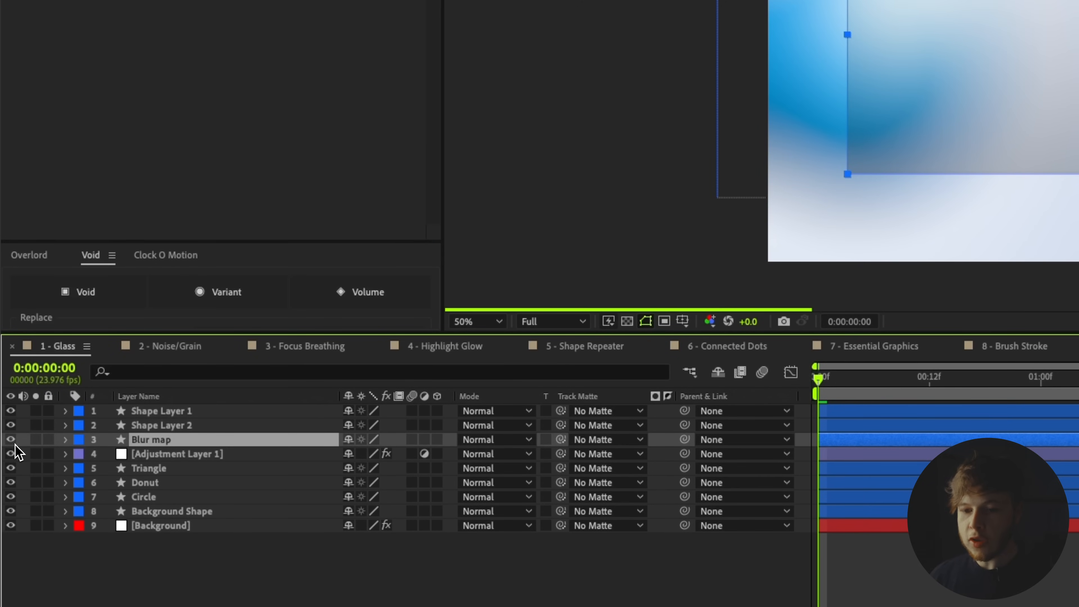
key("ctrl+space")
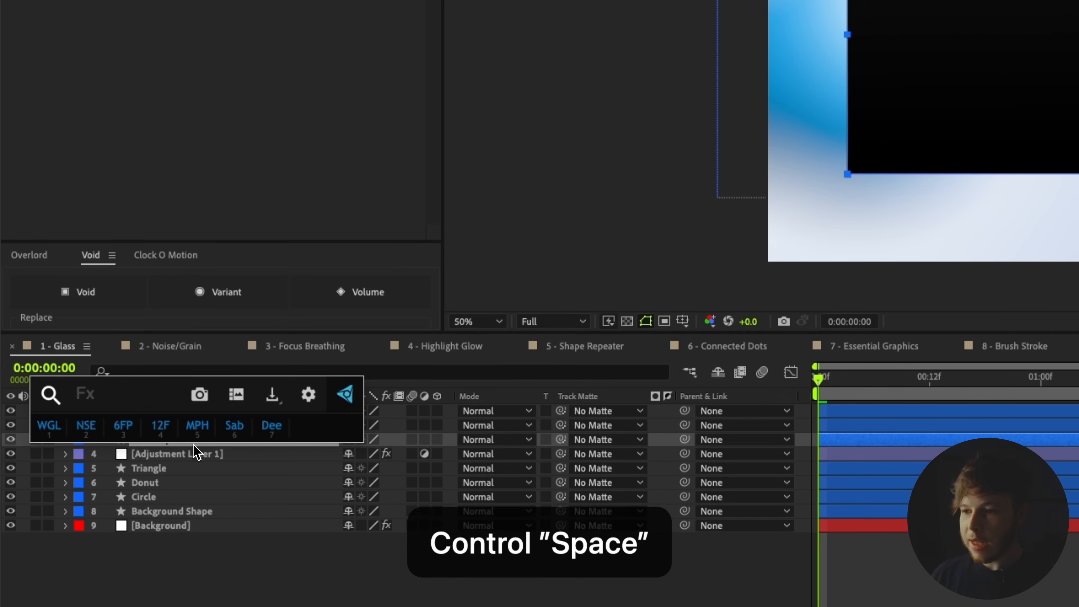
type("sol")
key("Return")
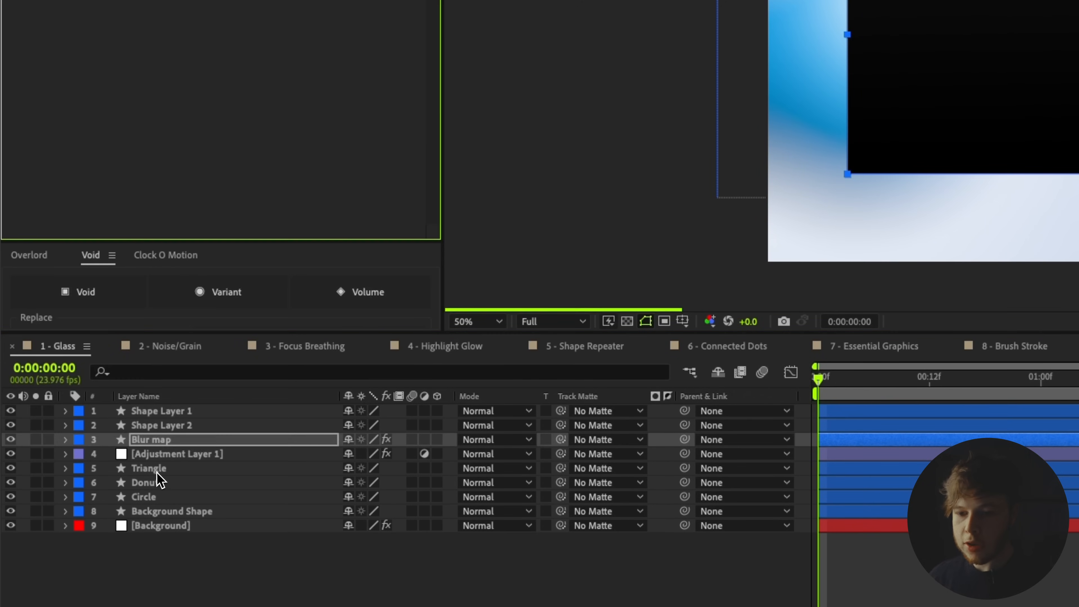
- Set the Camera Lens Blur radius on Adjustment Layer 1 to 10 and hide the Blur map layer
left_click(166, 453)
left_click(248, 113)
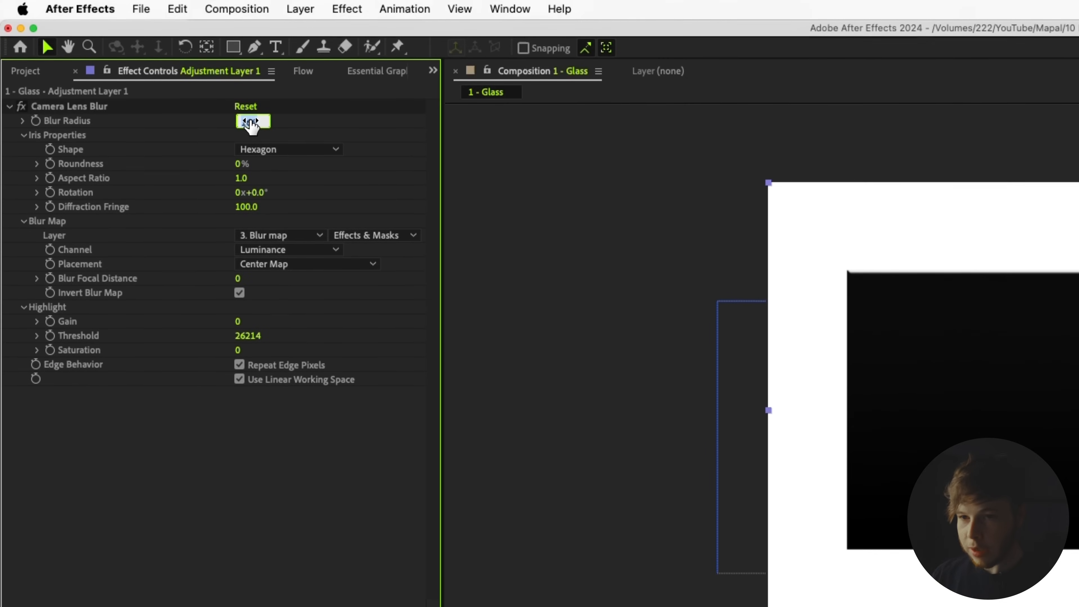
type("10")
key("Return")
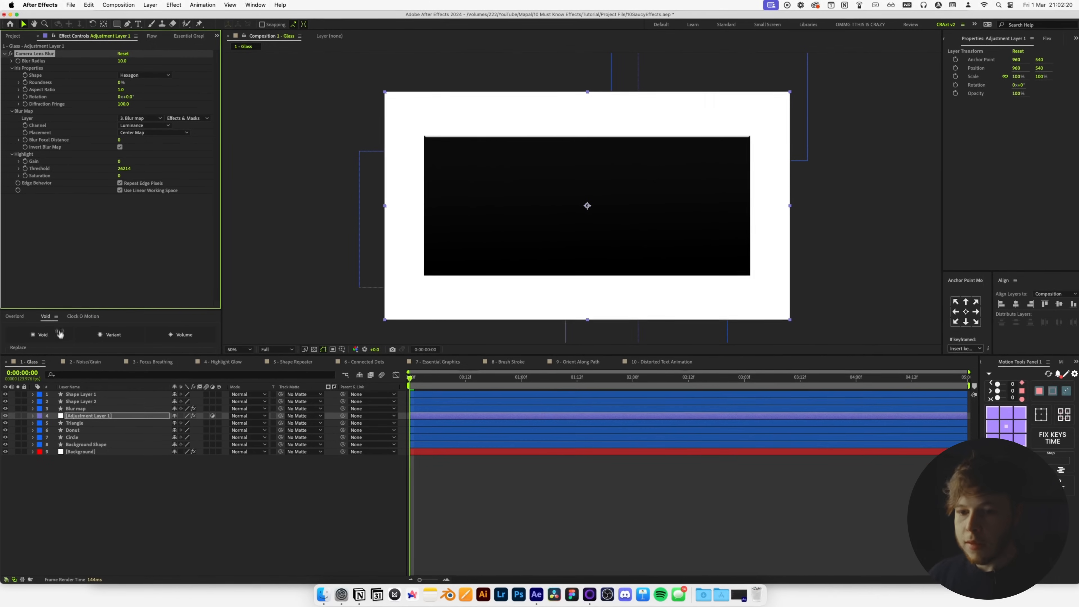
left_click(6, 415)
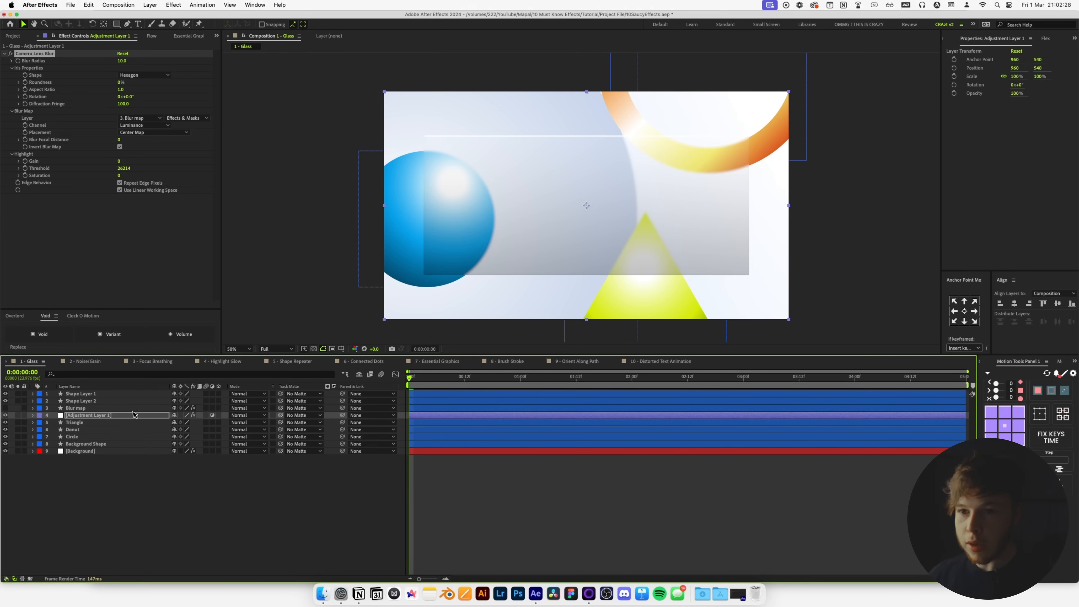
- Compare the glass blur with Invert Blur Map off and on again, and preview the animation from frame 11
left_click(120, 147)
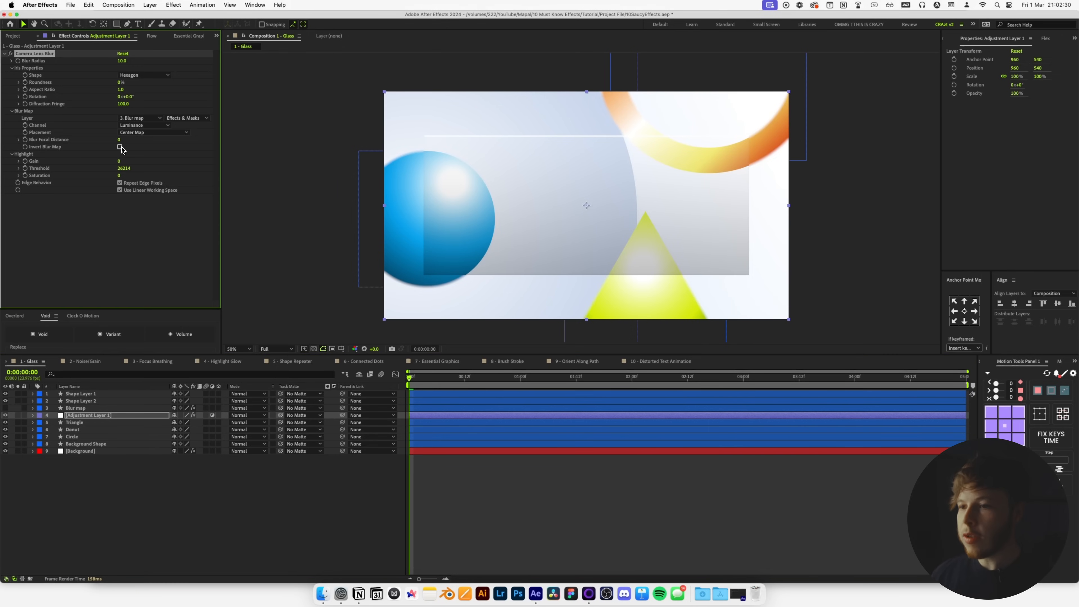
left_click(120, 147)
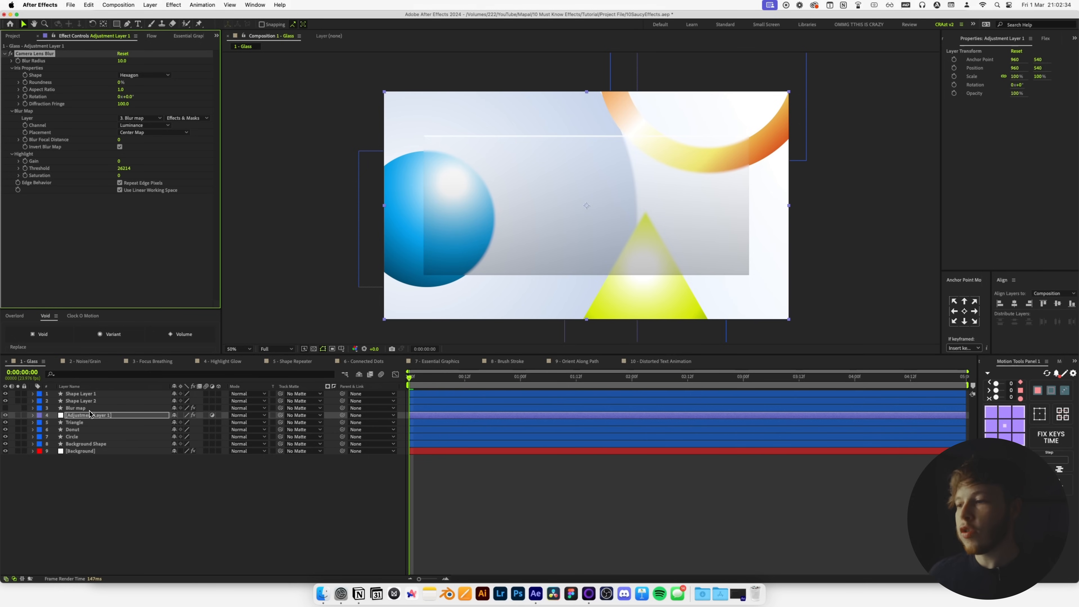
left_click(615, 452)
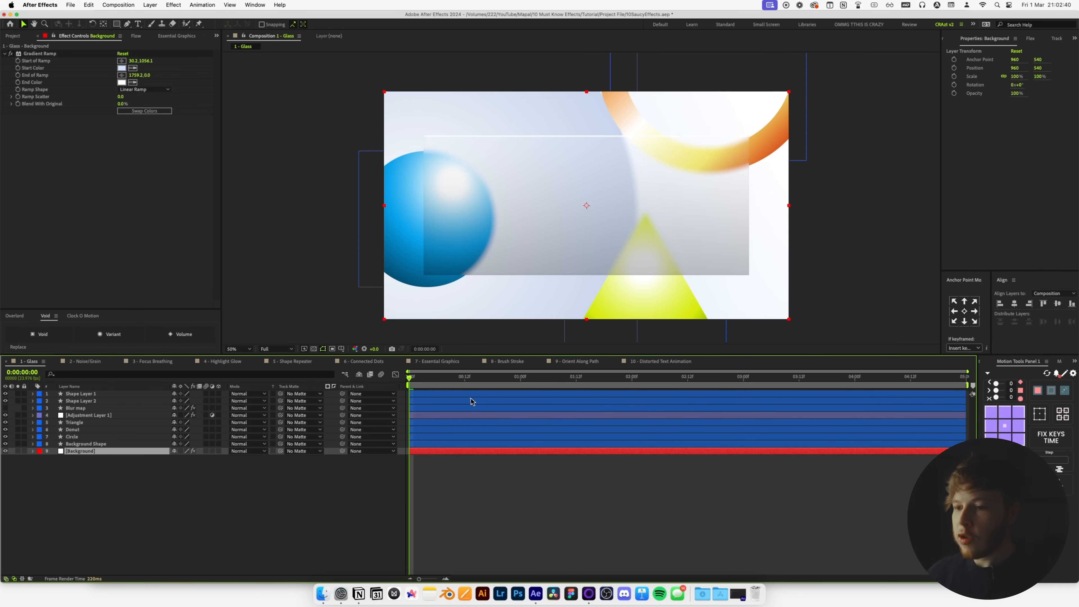
left_click_drag(430, 378, 460, 380)
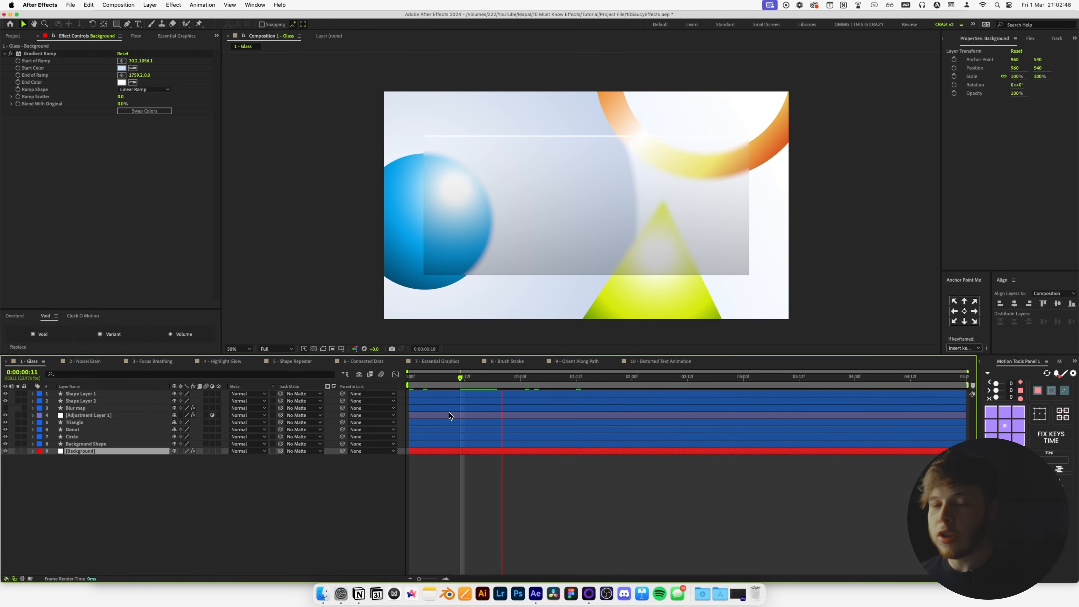
key("space")
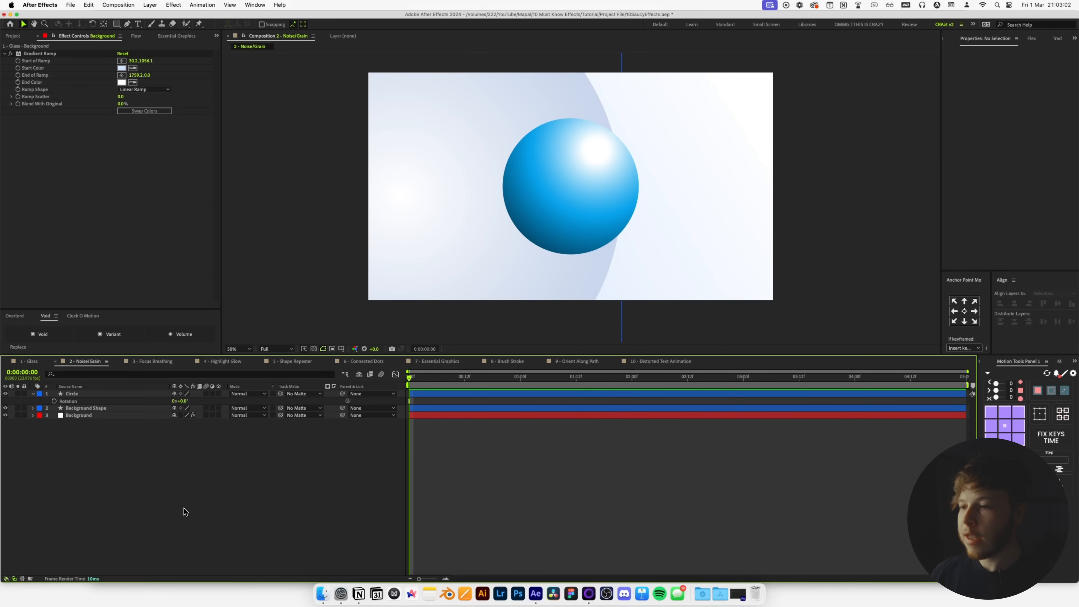
- Duplicate the Circle layer in the 2 - Noise/Grain composition
left_click(601, 190)
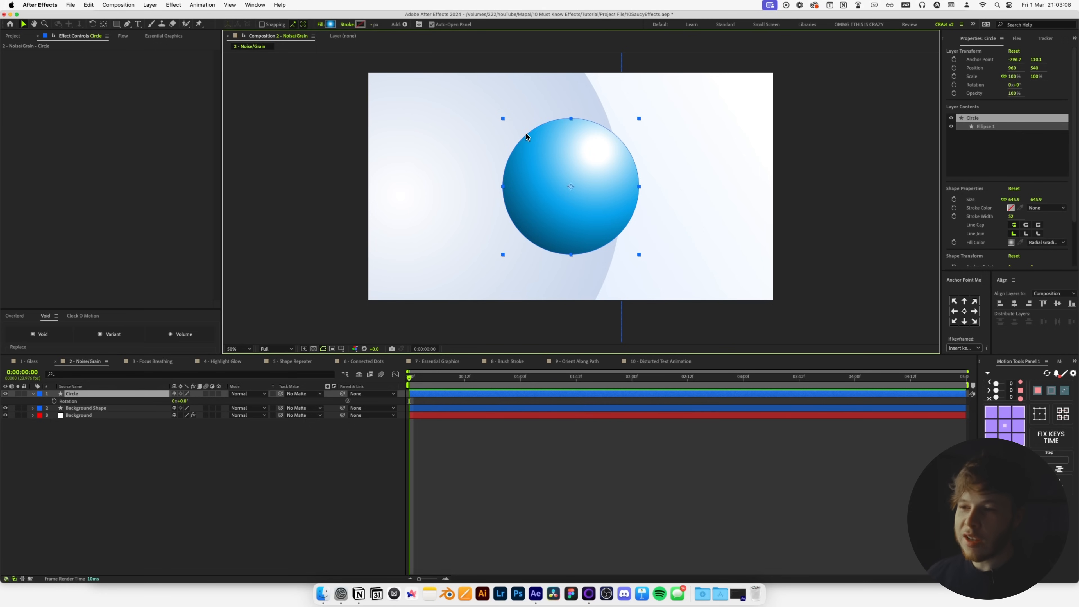
left_click(224, 481)
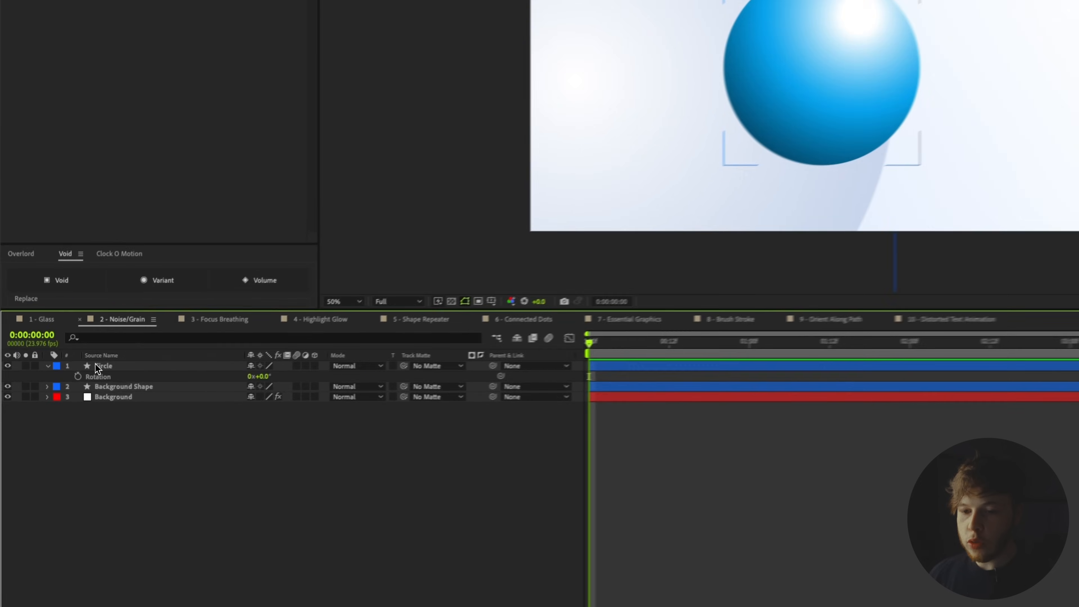
left_click(71, 394)
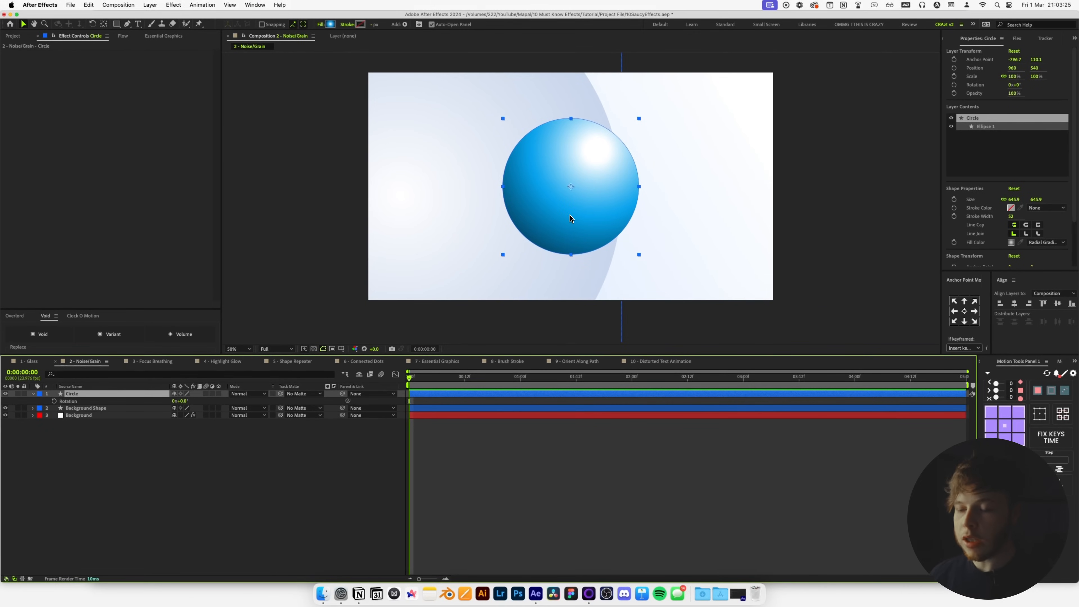
key("super+d")
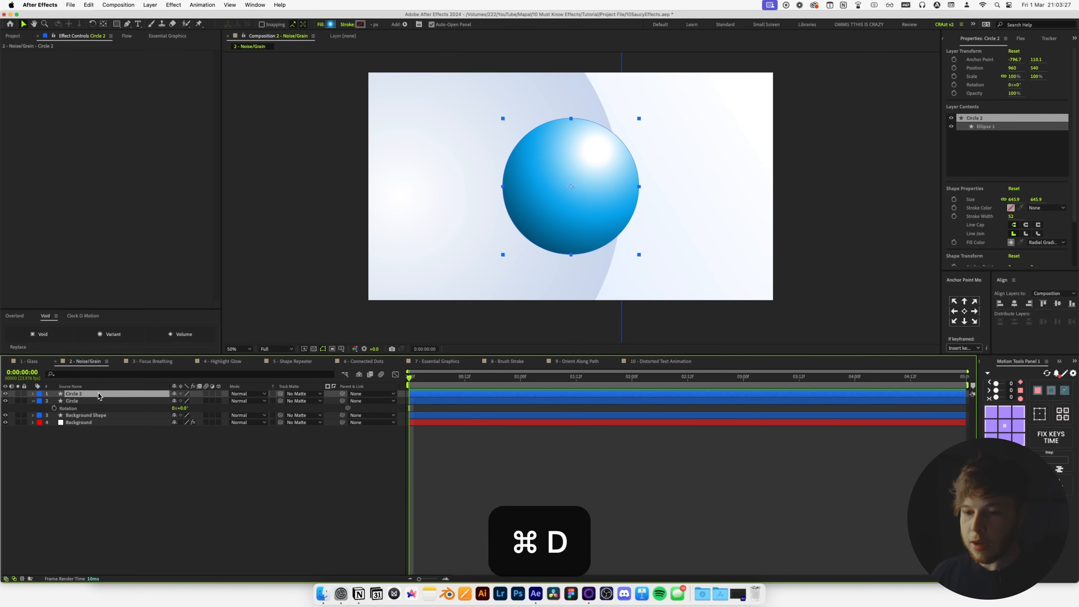
- Apply the Extract effect to the Circle 2 layer
key("ctrl+space")
type("ex")
key("Down")
key("Down")
key("Return")
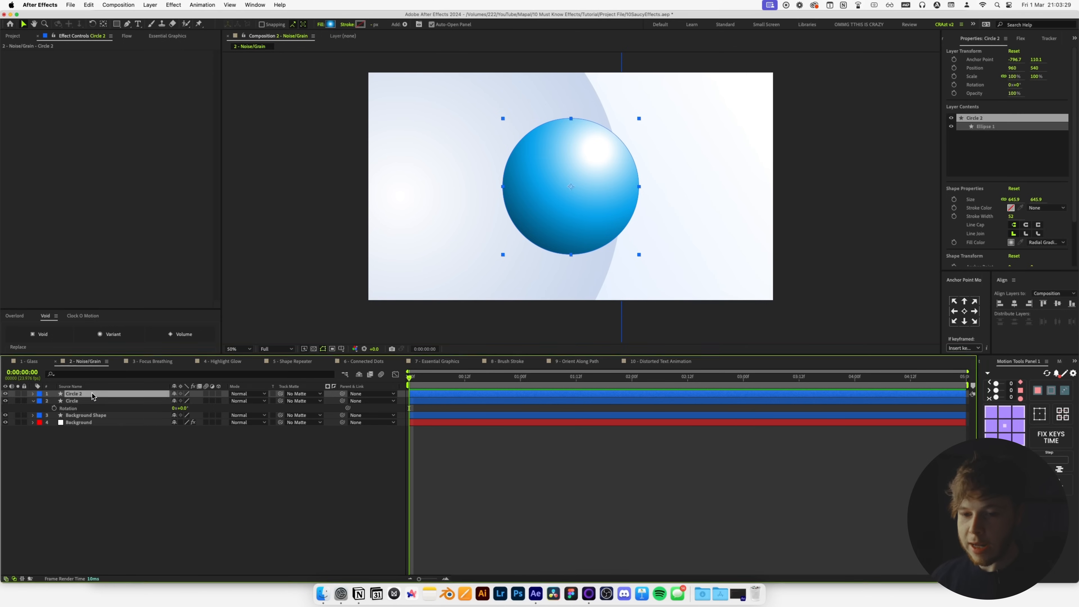
- Solo Circle 2 and set Extract's White Point to 39 and White Softness to 104 to isolate the sphere's shadow
left_click(18, 393)
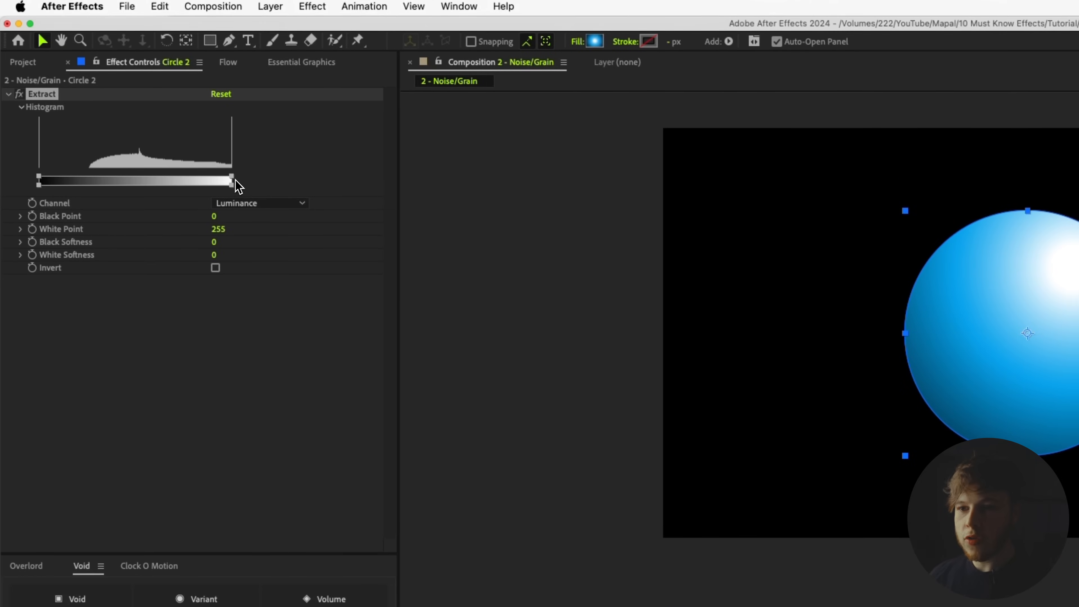
left_click_drag(236, 182, 179, 187)
left_click_drag(99, 179, 66, 179)
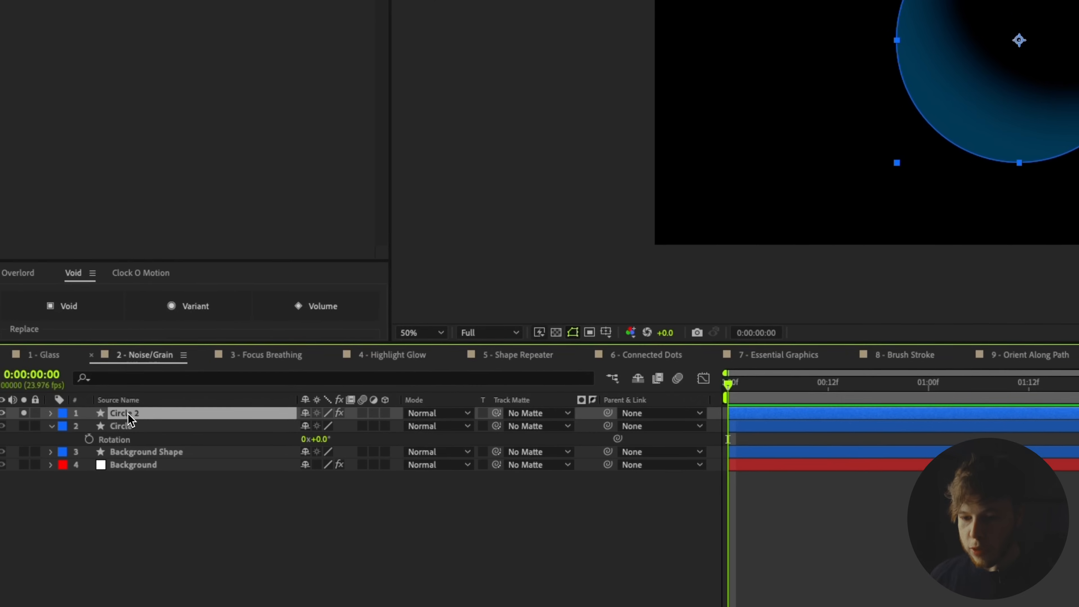
- Apply the Roughen Edges effect to Circle 2
key("ctrl+space")
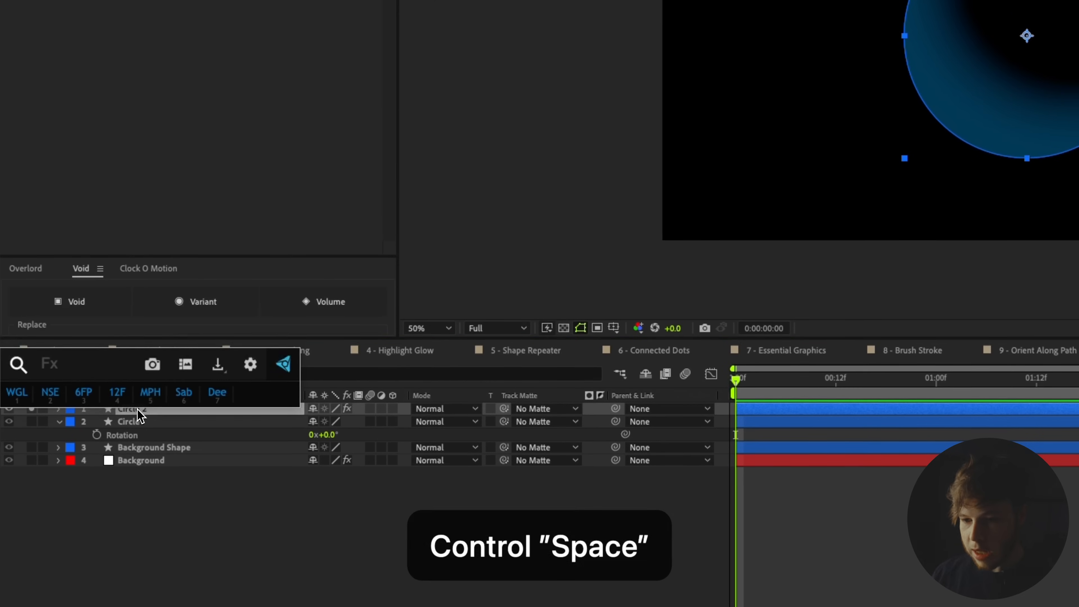
type("roug")
key("Return")
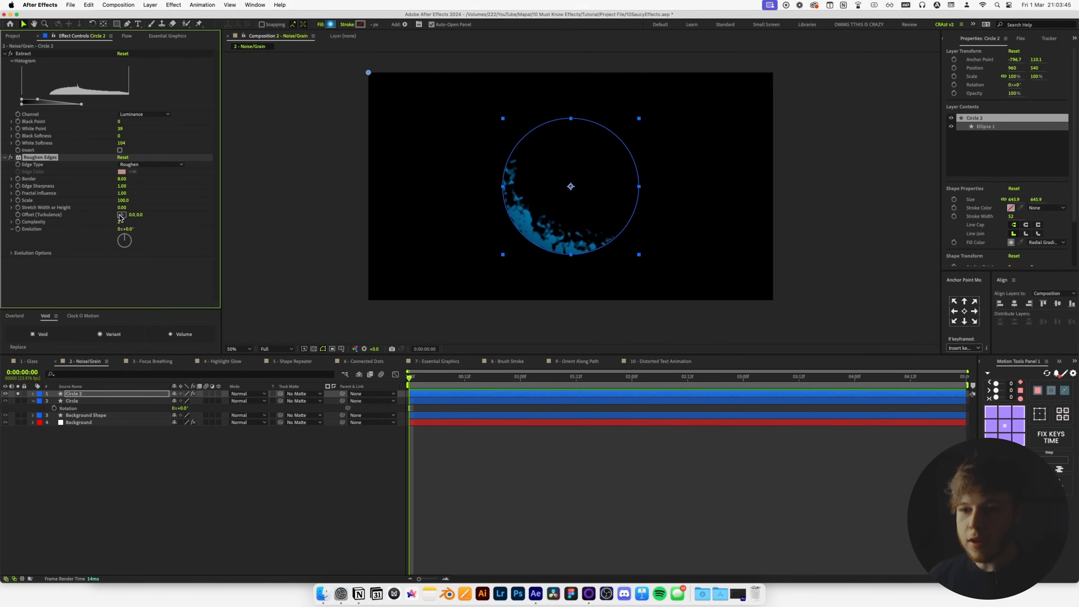
- Set Roughen Edges' Complexity to 10, Scale to 10 and Edge Sharpness to 4.45, and unsolo Circle 2
left_click_drag(119, 222, 104, 201)
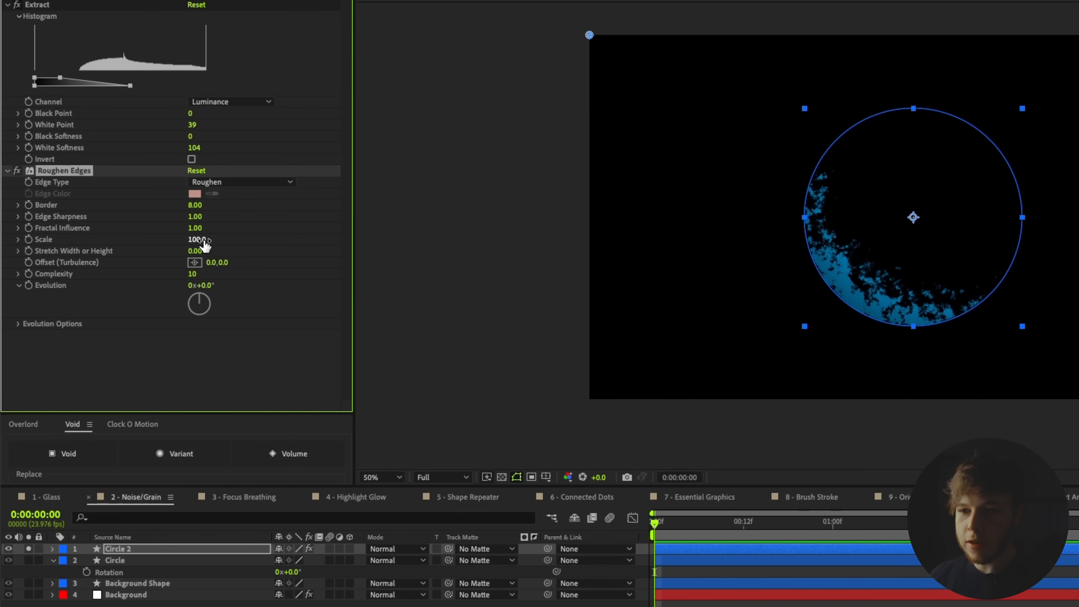
left_click_drag(168, 244, 137, 248)
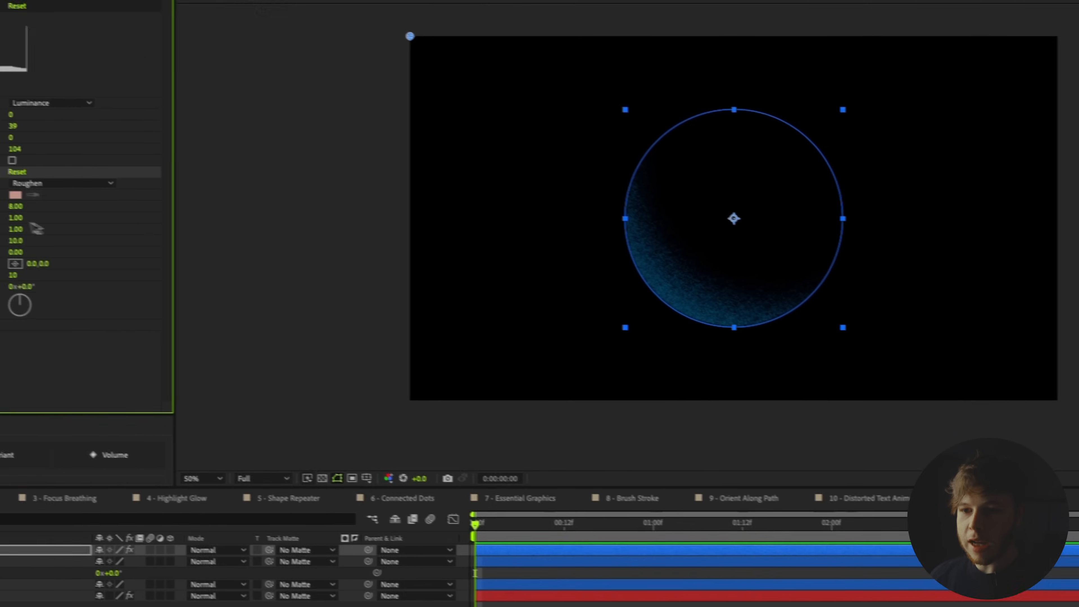
left_click_drag(18, 219, 179, 222)
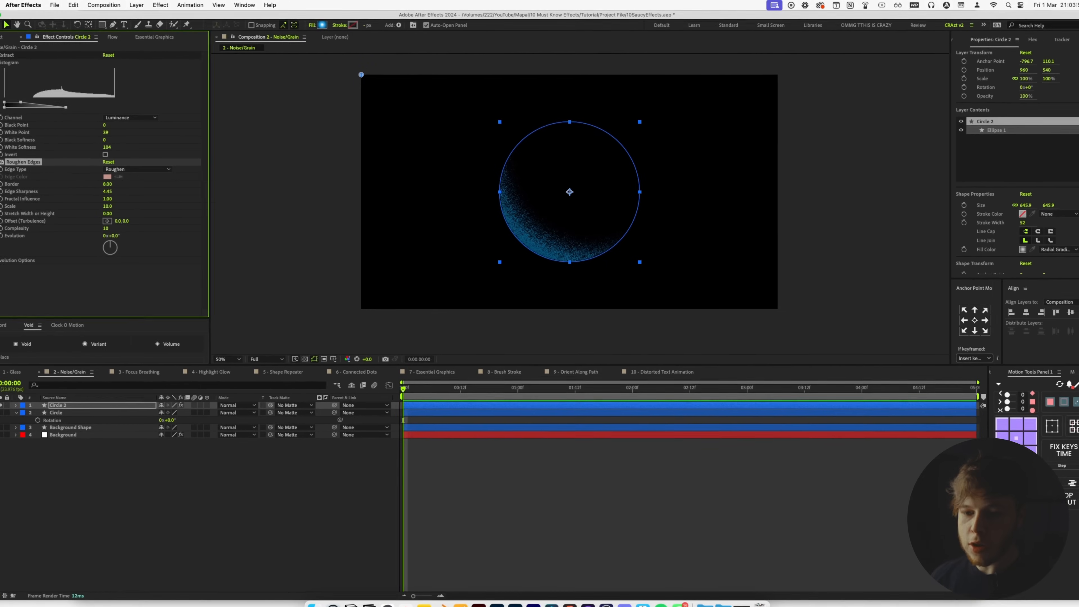
left_click(1, 405)
- Apply the Hue/Saturation effect to Circle 2 and lower its Master Lightness to -53
left_click(83, 405)
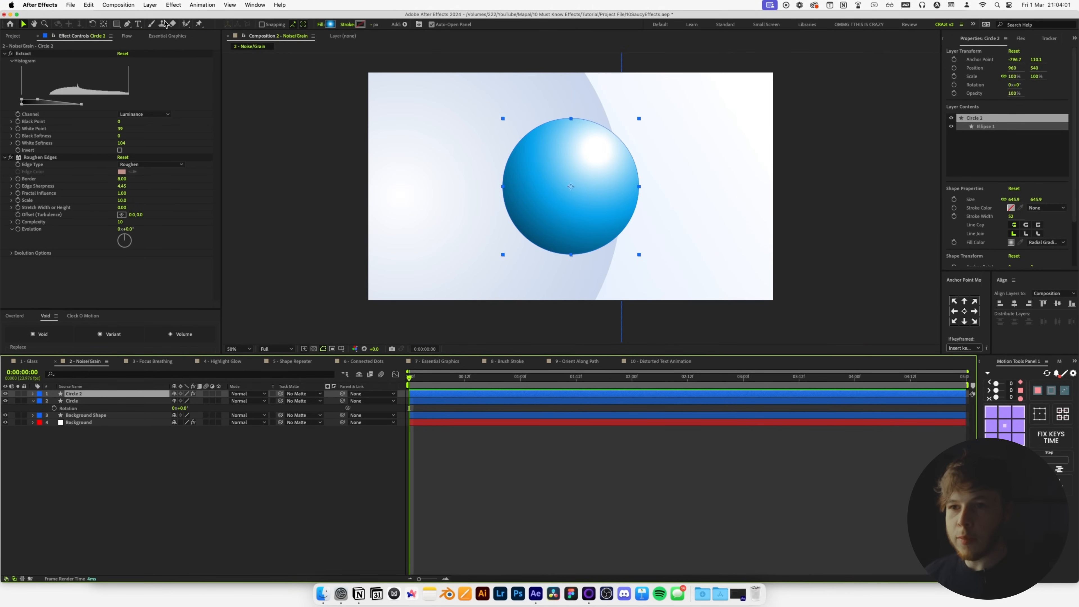
key("ctrl+space")
type("hue")
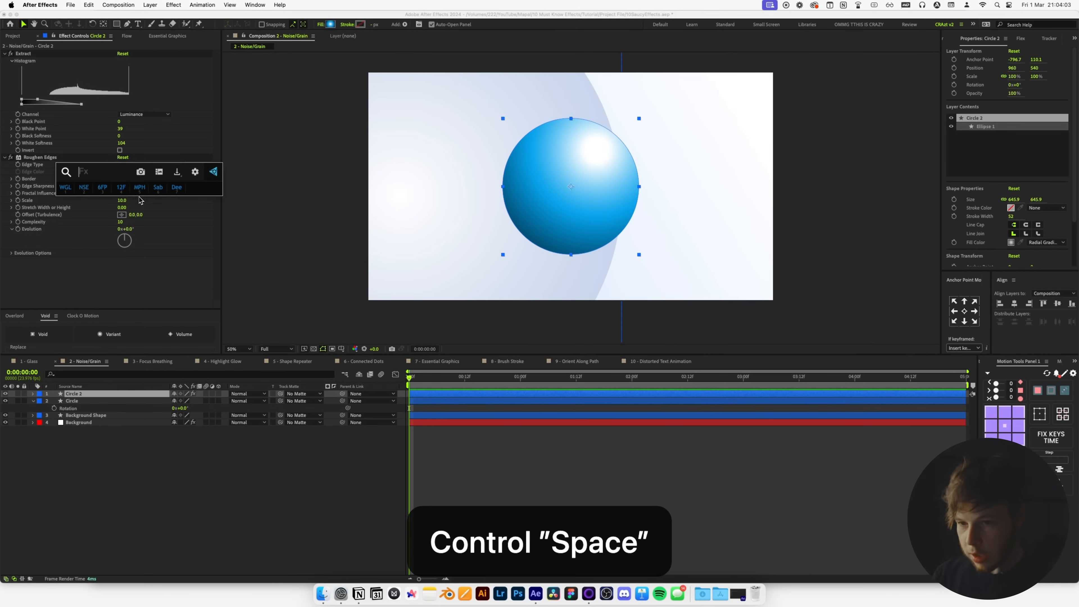
key("Return")
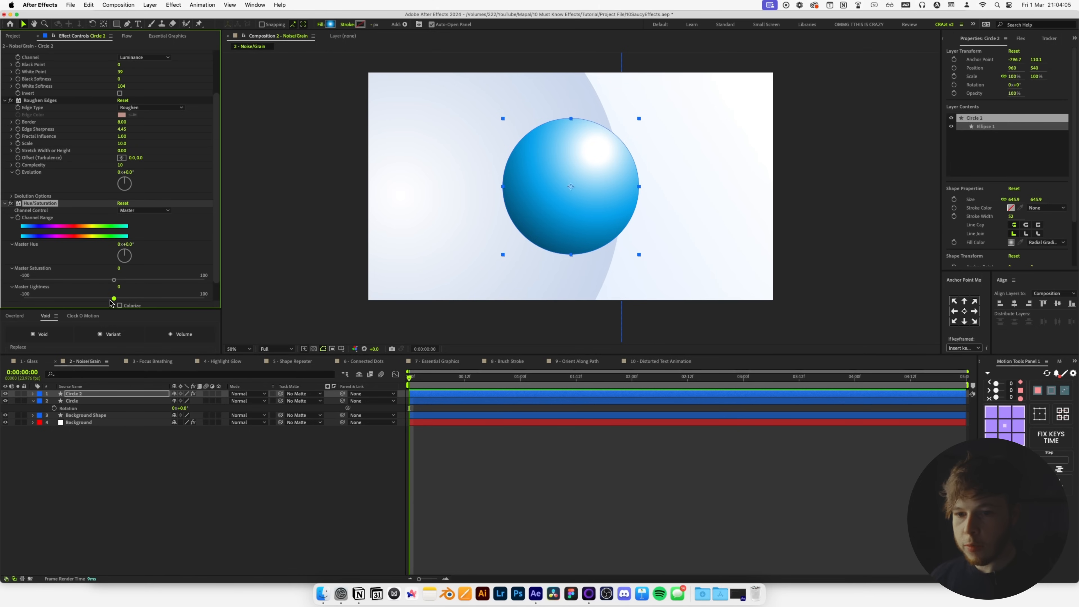
left_click_drag(114, 299, 66, 298)
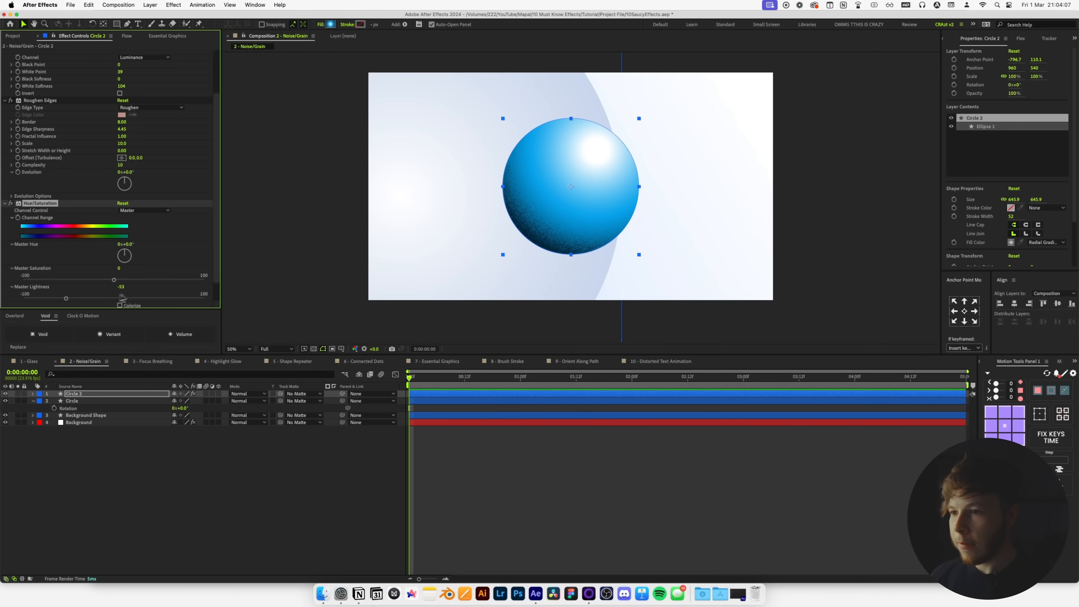
- Examine the grainy shading on the sphere up close and hide Circle 2 to compare the sphere without it
key("slash")
scroll(486, 249, "down", 2)
left_click_drag(474, 174, 432, 209)
key("comma")
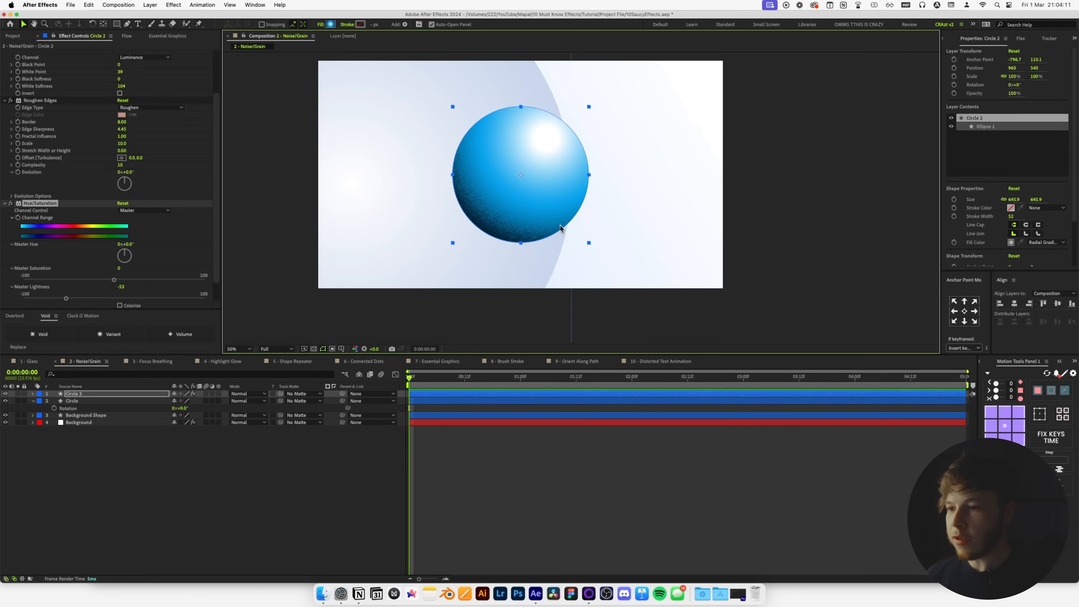
left_click(489, 474)
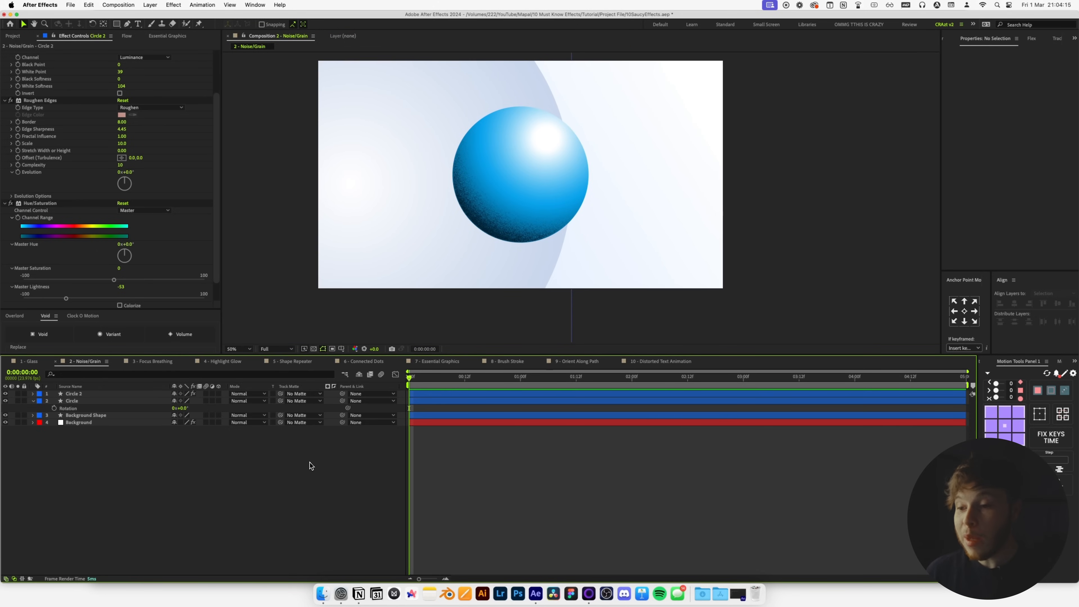
left_click(5, 393)
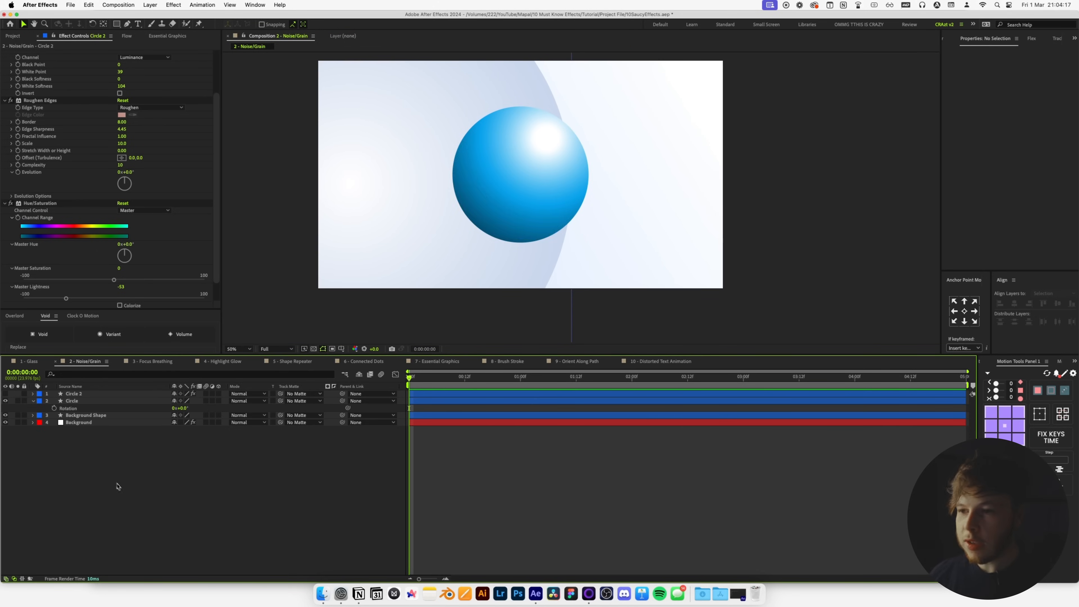
- Draw a closed black shape with the Pen tool, curving across the sphere's lower half and extending beyond its lower-left edge
key("g")
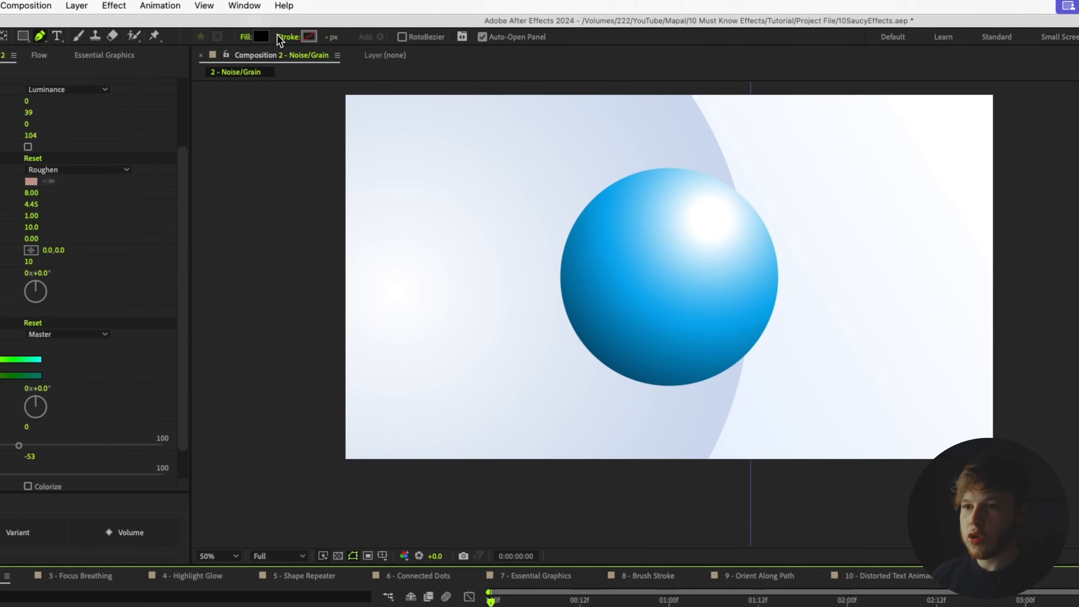
left_click(575, 182)
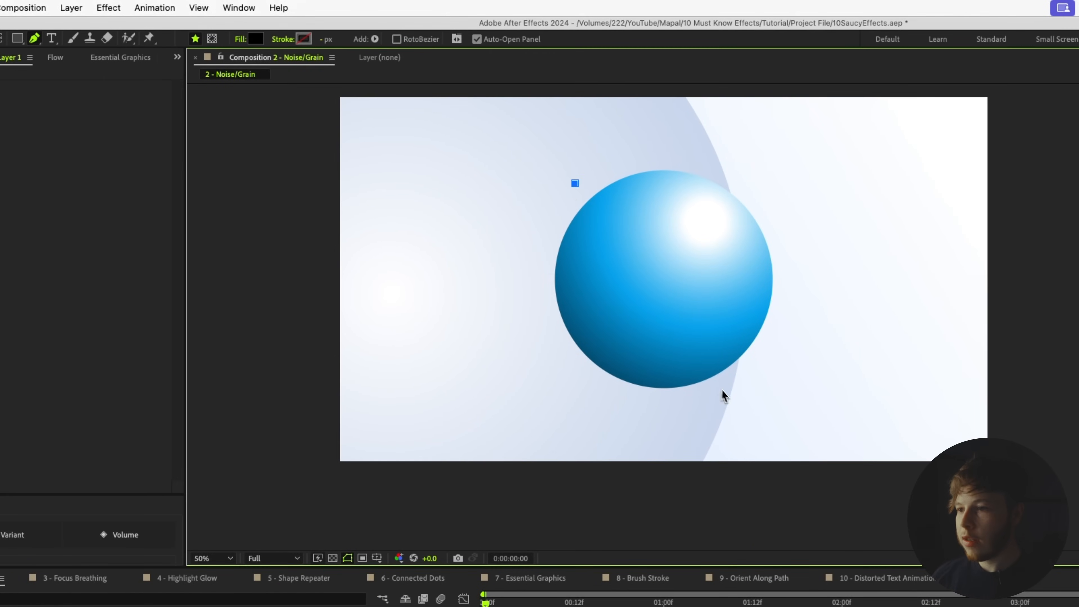
left_click_drag(764, 338, 1002, 284)
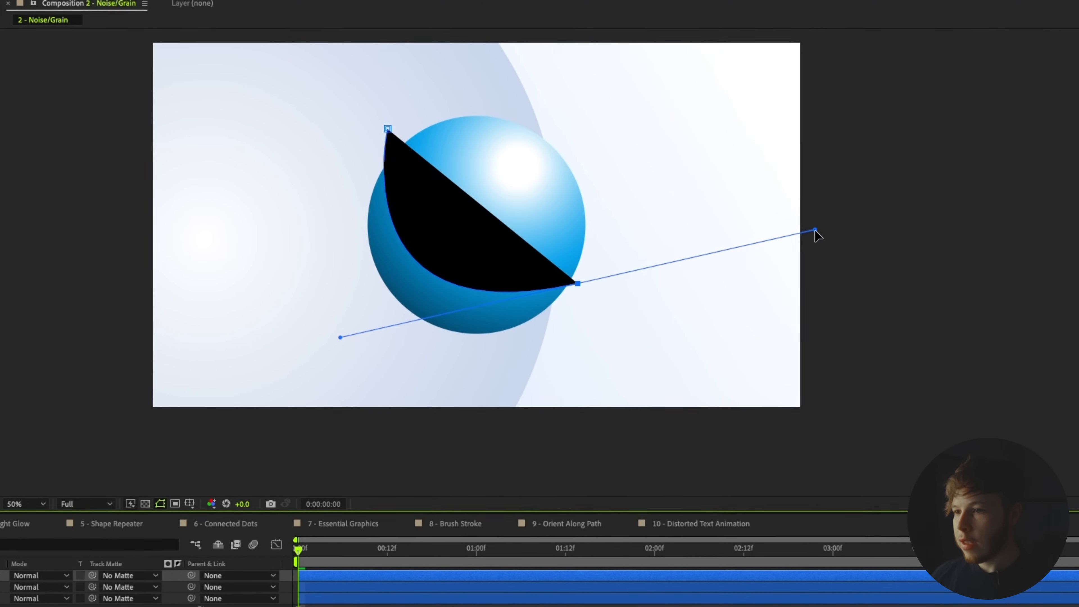
left_click_drag(816, 231, 814, 229)
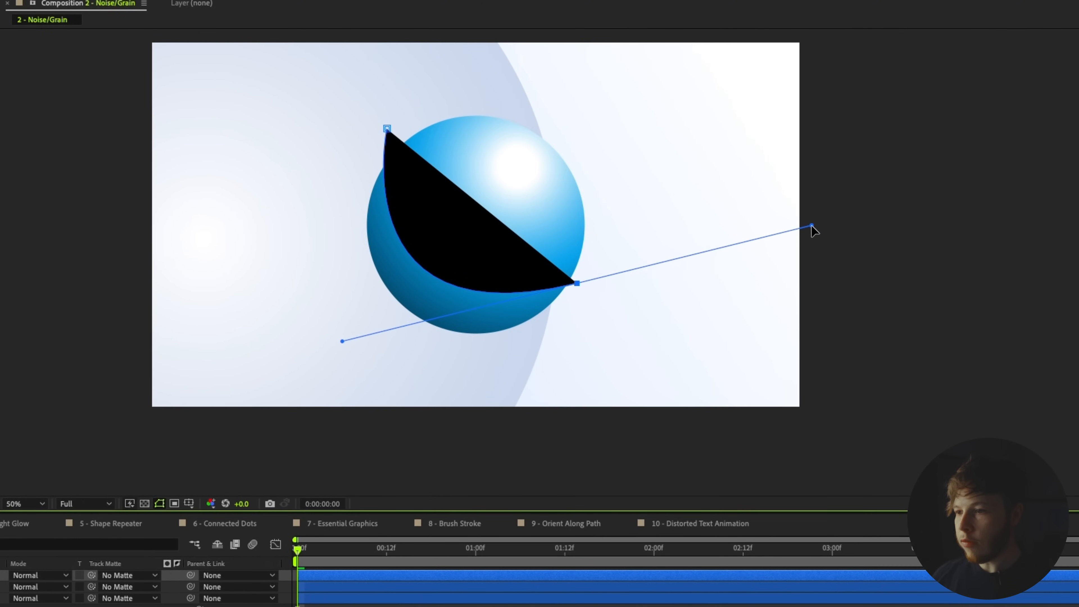
left_click(556, 395)
left_click(394, 375)
left_click(328, 224)
left_click(349, 179)
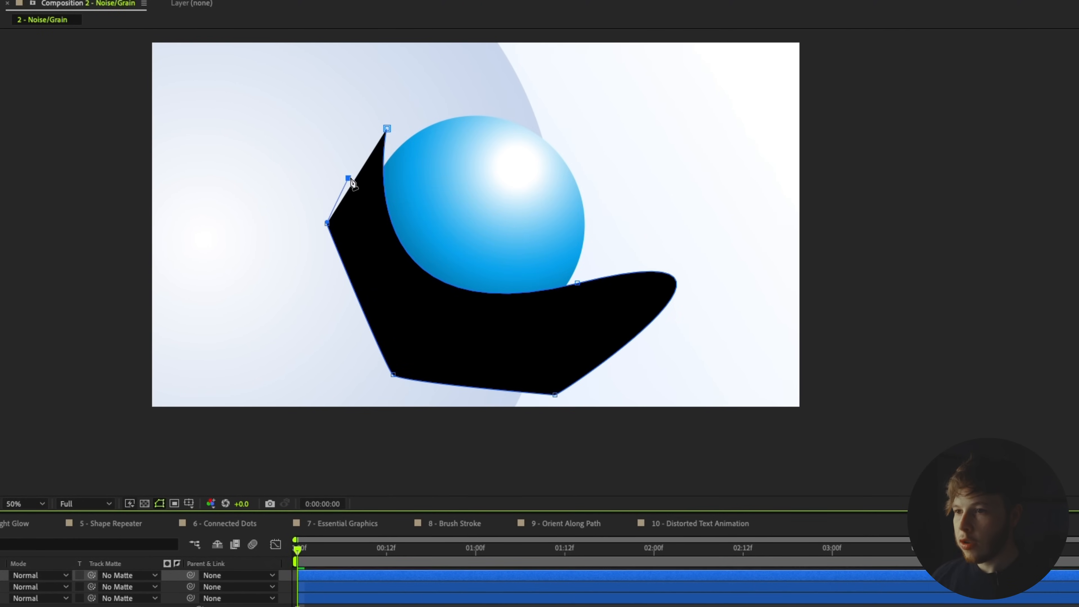
left_click(387, 128)
- Set Circle as the track matte of Shape Layer 1 and turn Circle's visibility back on
left_click(101, 392)
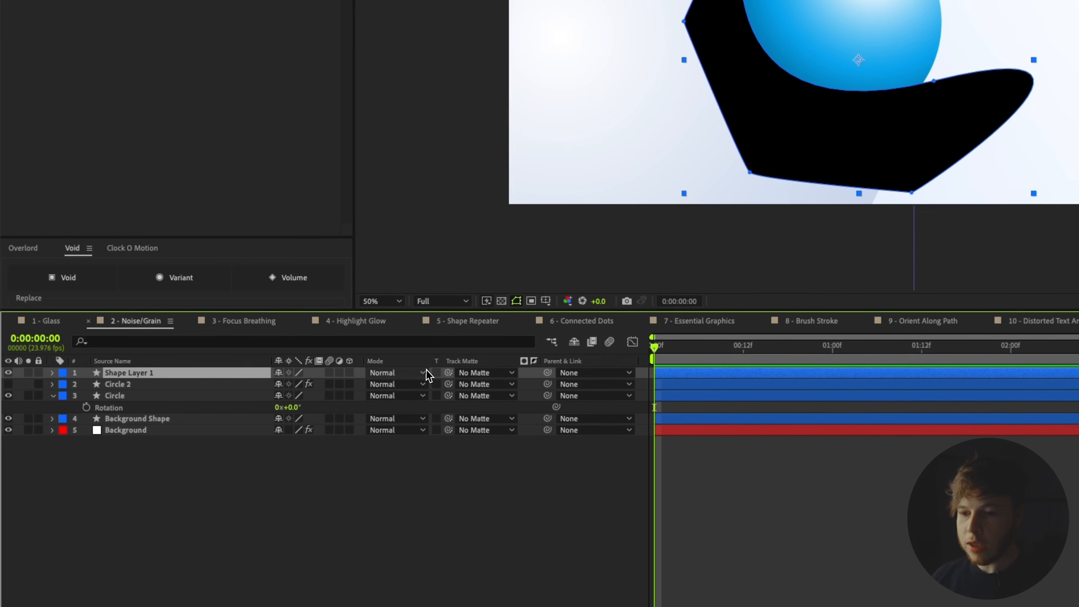
left_click_drag(445, 374, 137, 396)
key("super+shift+a")
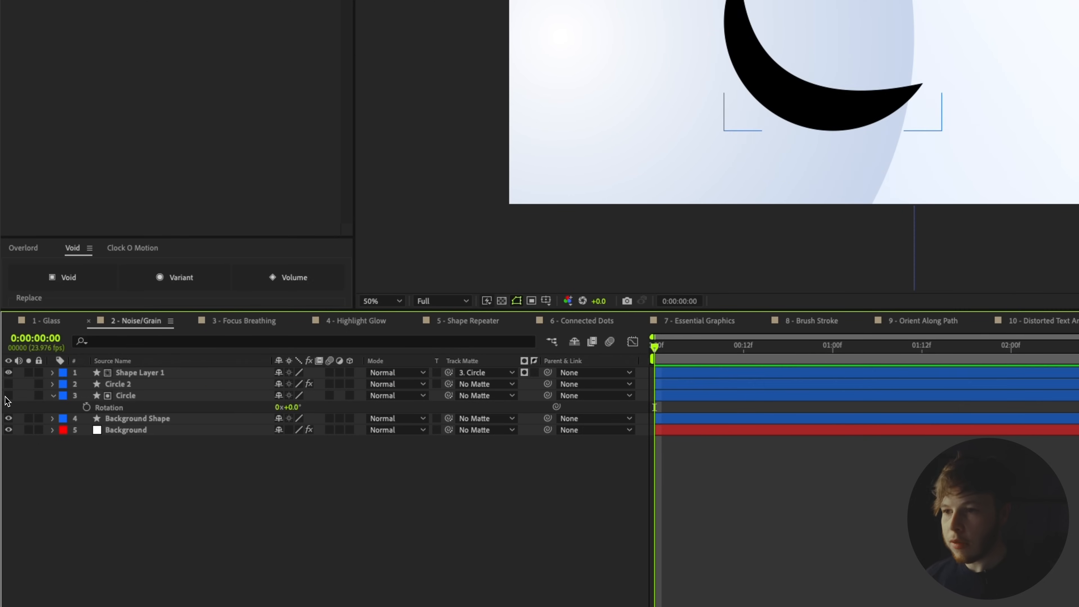
left_click(8, 392)
- Copy the Roughen Edges effect from Circle 2 and paste it onto Shape Layer 1
left_click(139, 381)
left_click(41, 147)
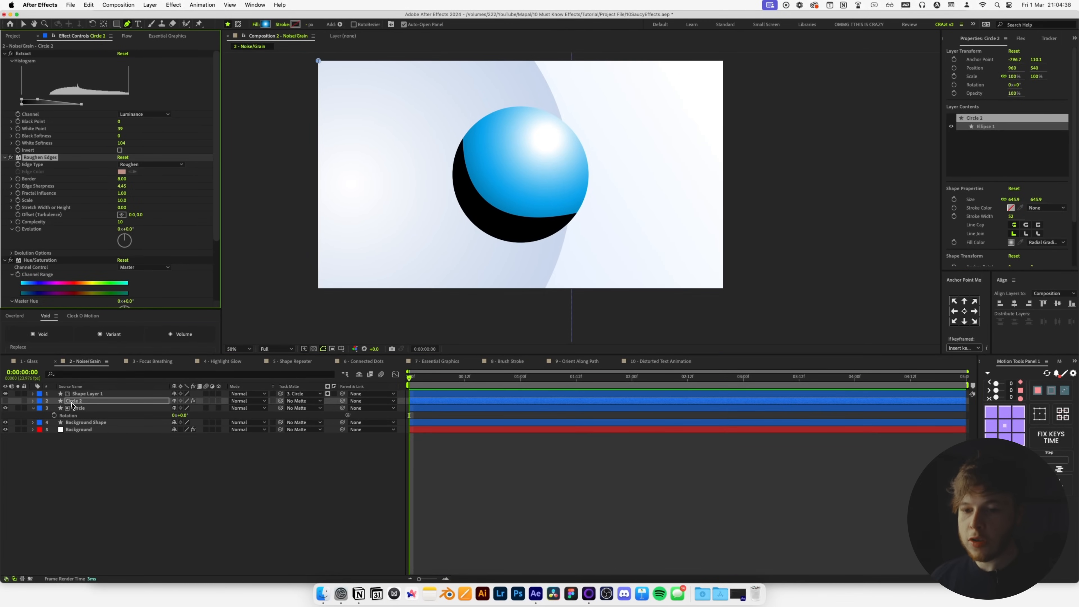
key("super+c")
left_click(84, 394)
key("super+v")
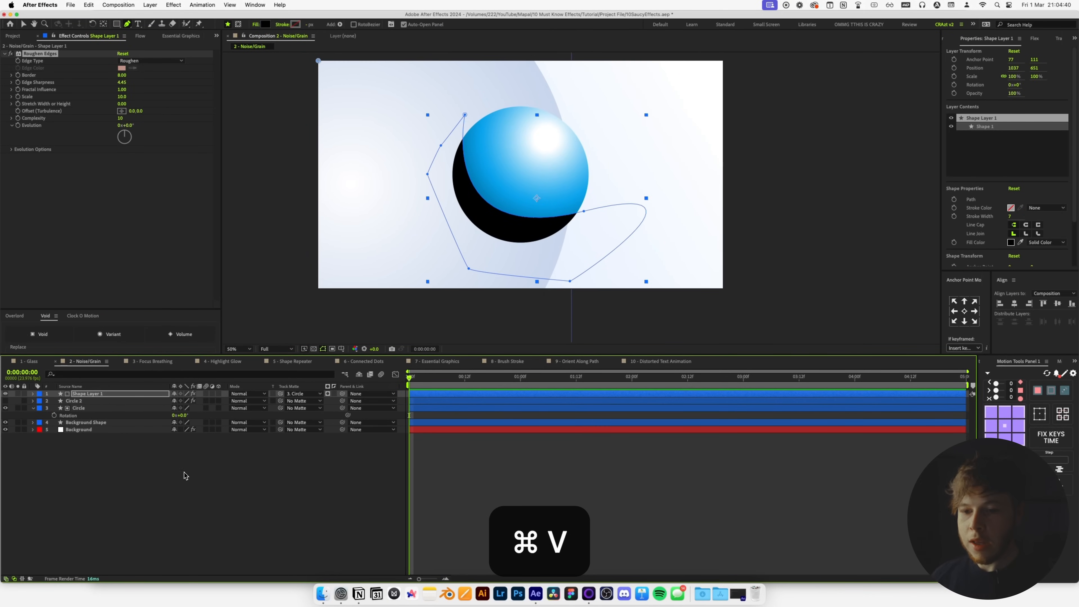
- Apply Fast Box Blur to Shape Layer 1, move it above Roughen Edges and raise its Blur Radius to 109
key("ctrl+space")
type("fast")
key("Return")
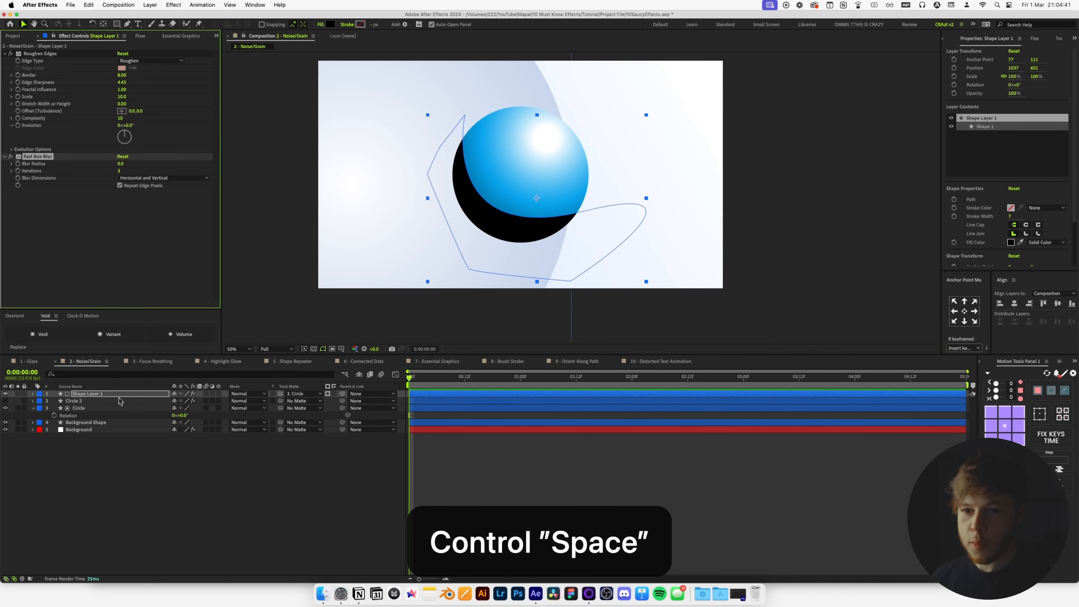
left_click_drag(38, 157, 58, 55)
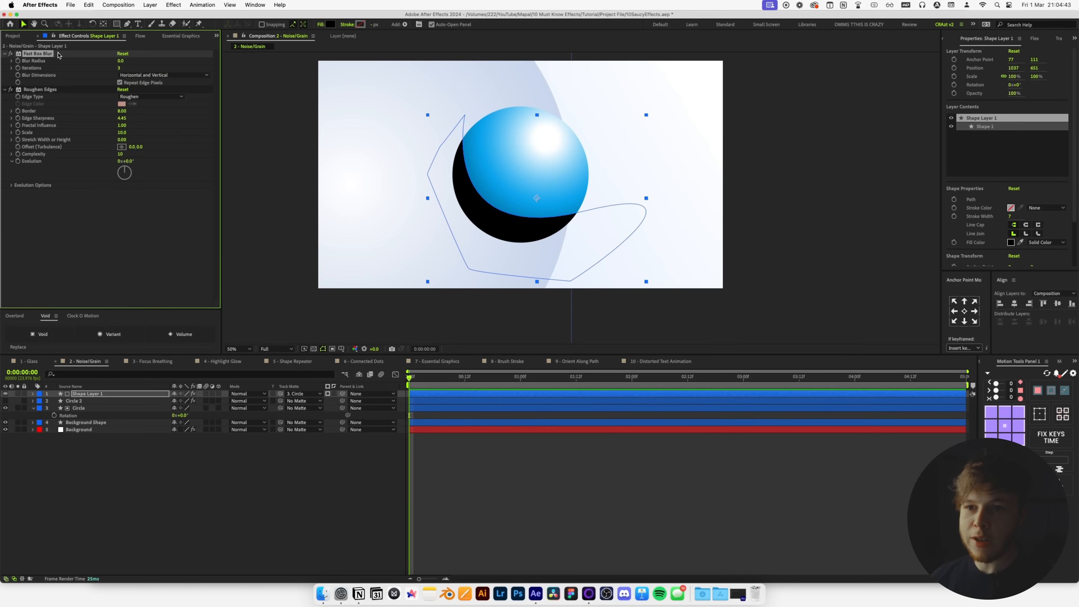
left_click(124, 62)
left_click_drag(122, 60, 172, 60)
left_click(577, 463)
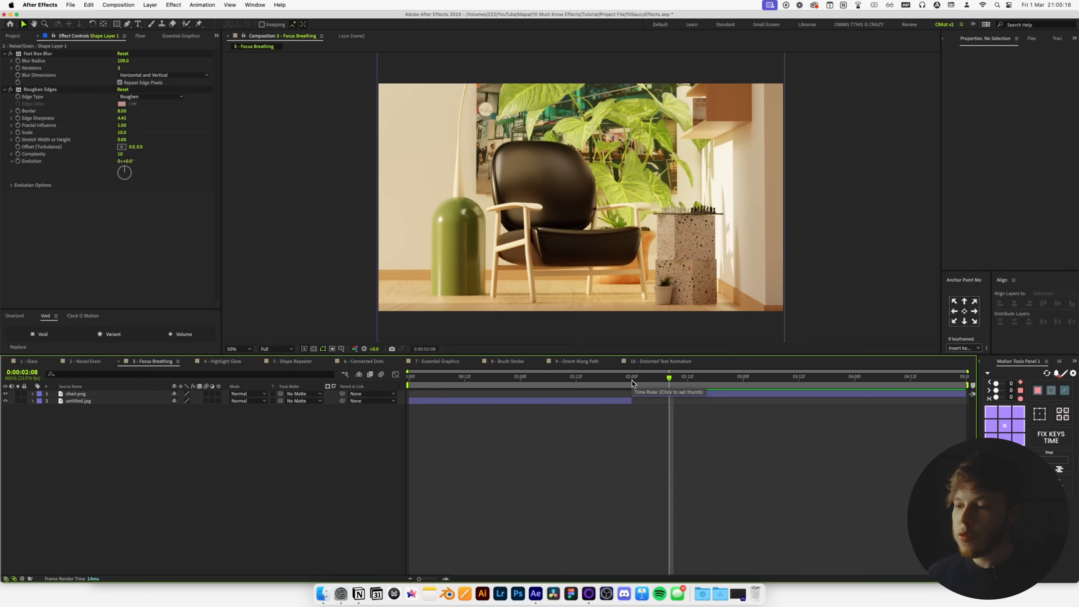
- Add an adjustment layer in the 3 - Focus Breathing composition and apply Fast Box Blur to it
left_click_drag(632, 381, 604, 408)
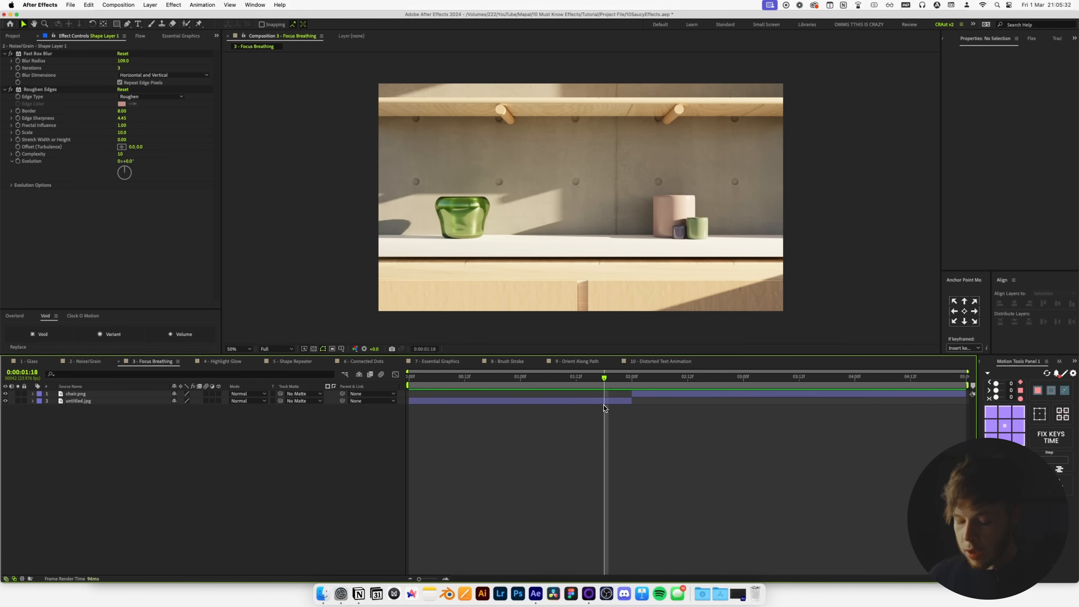
key("super+alt+y")
key("ctrl+space")
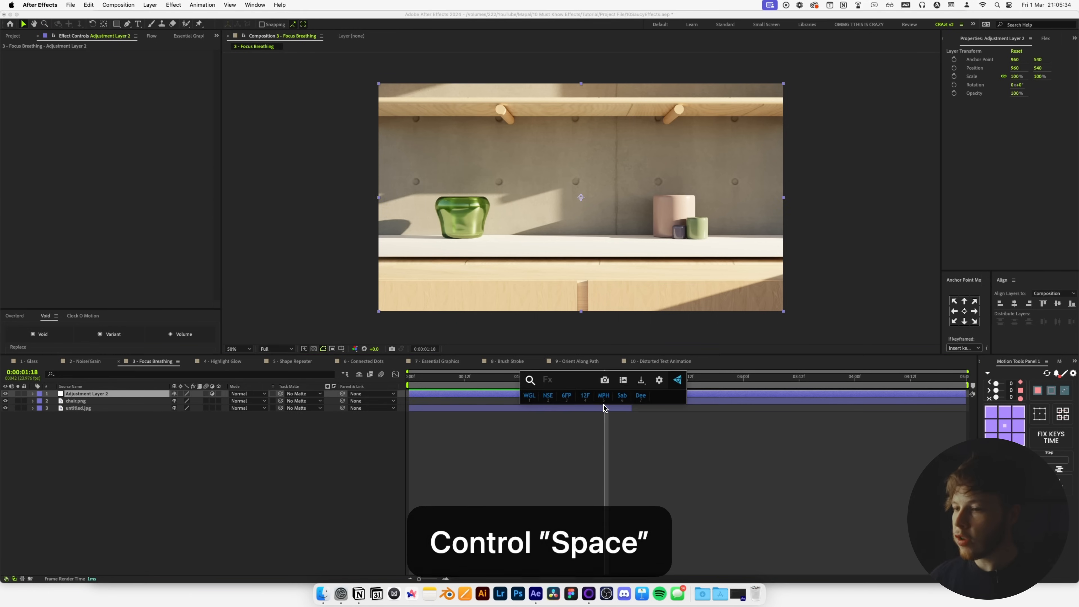
type("fas")
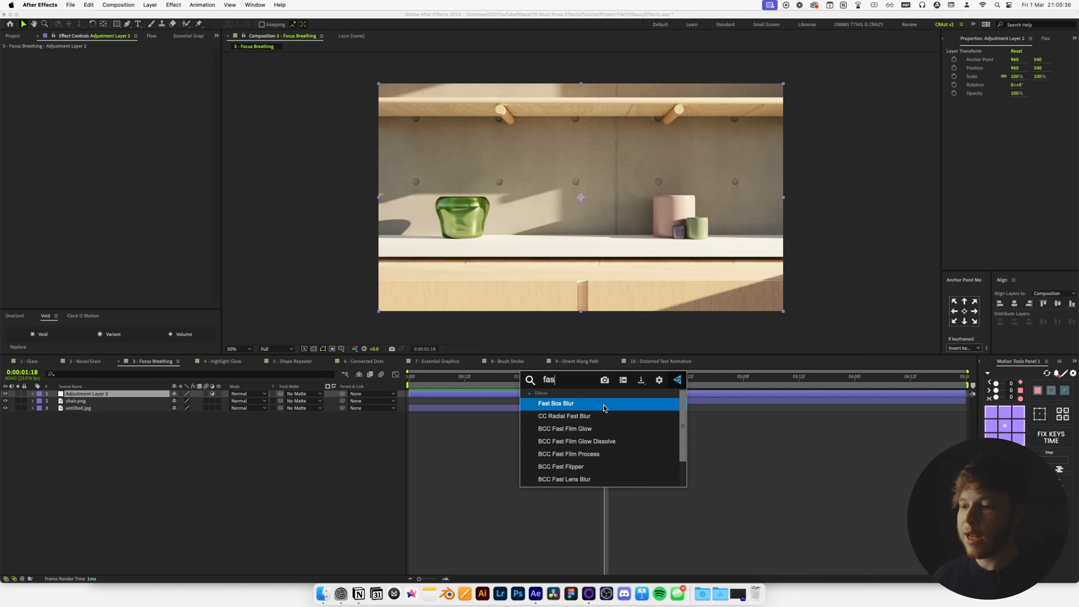
left_click(604, 408)
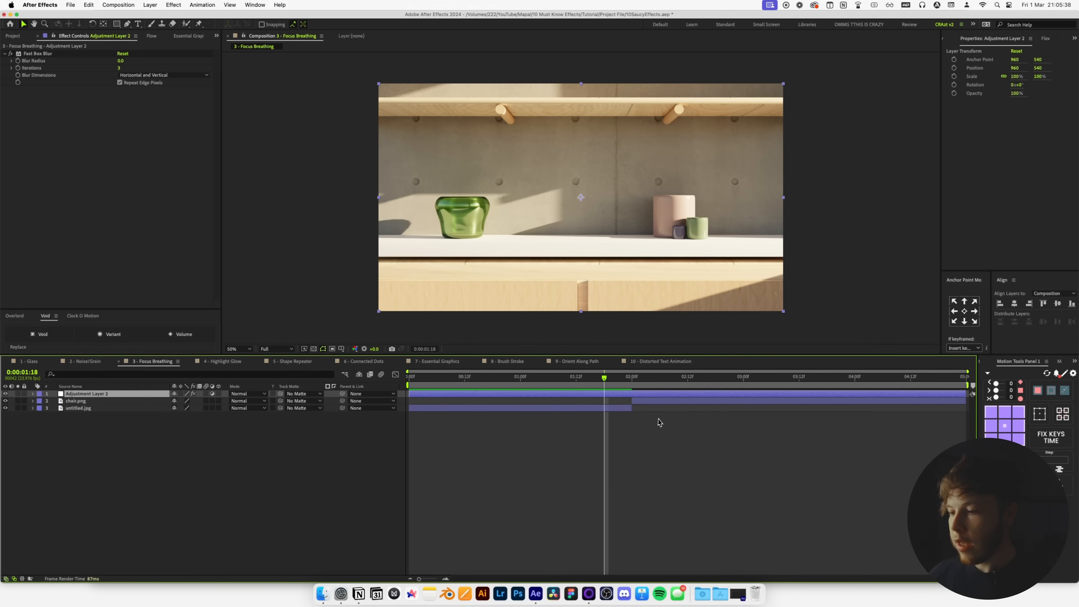
- At 0:00:02:00, where the two images meet, set the Fast Box Blur's Iterations to 6 and Blur Radius to 6
left_click_drag(605, 380, 632, 384)
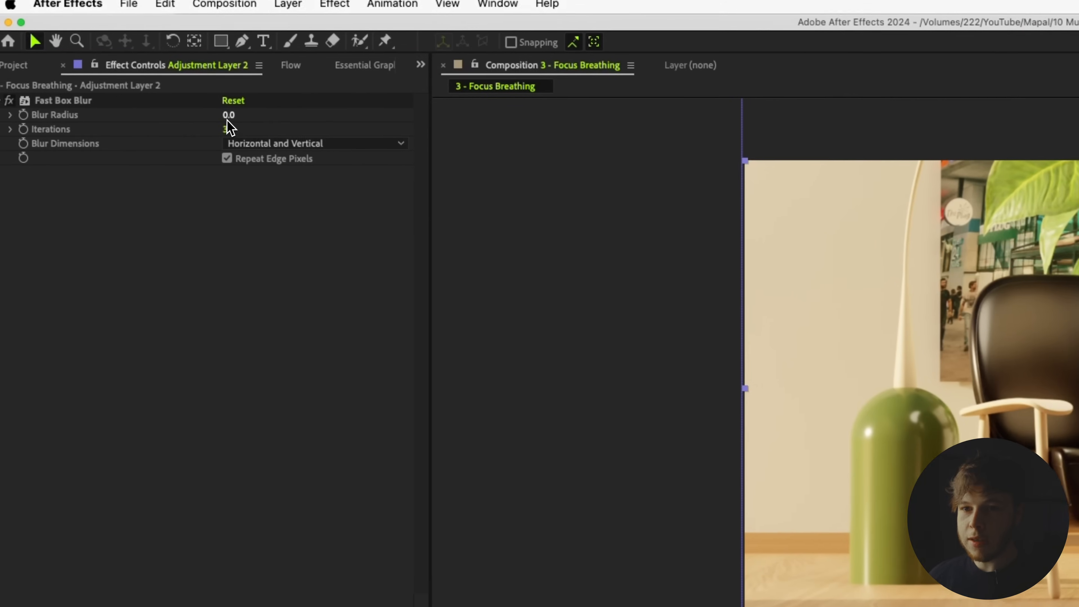
left_click(239, 136)
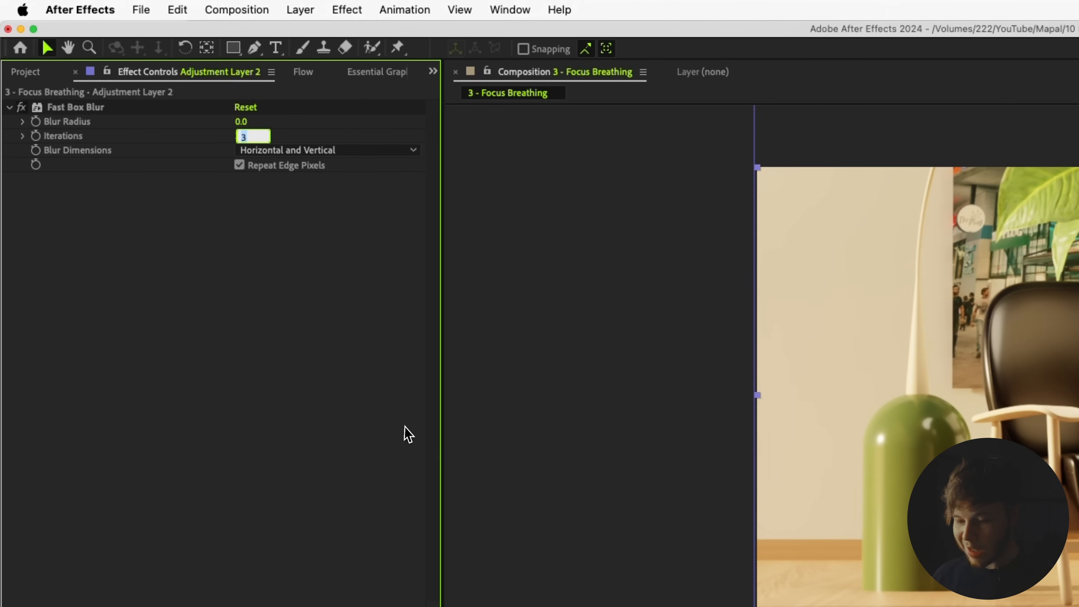
type("6")
key("Return")
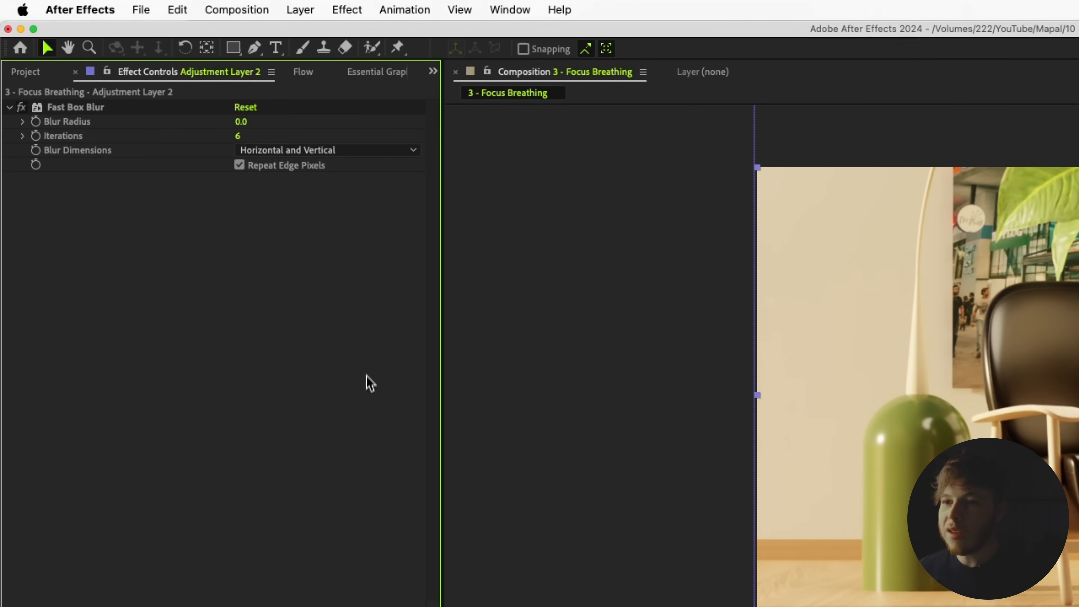
left_click(243, 122)
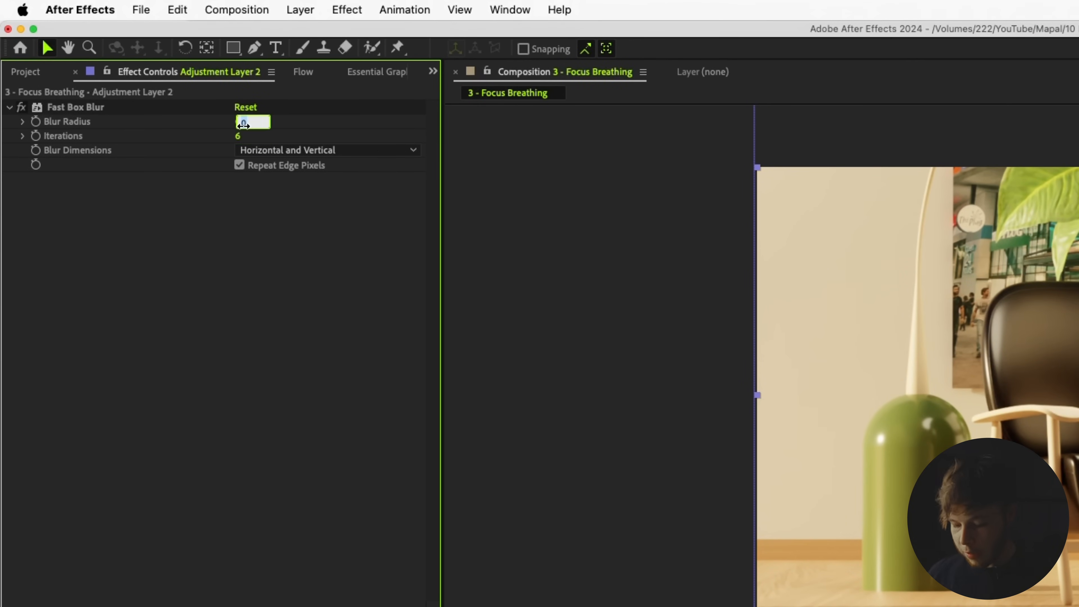
type("6")
key("Return")
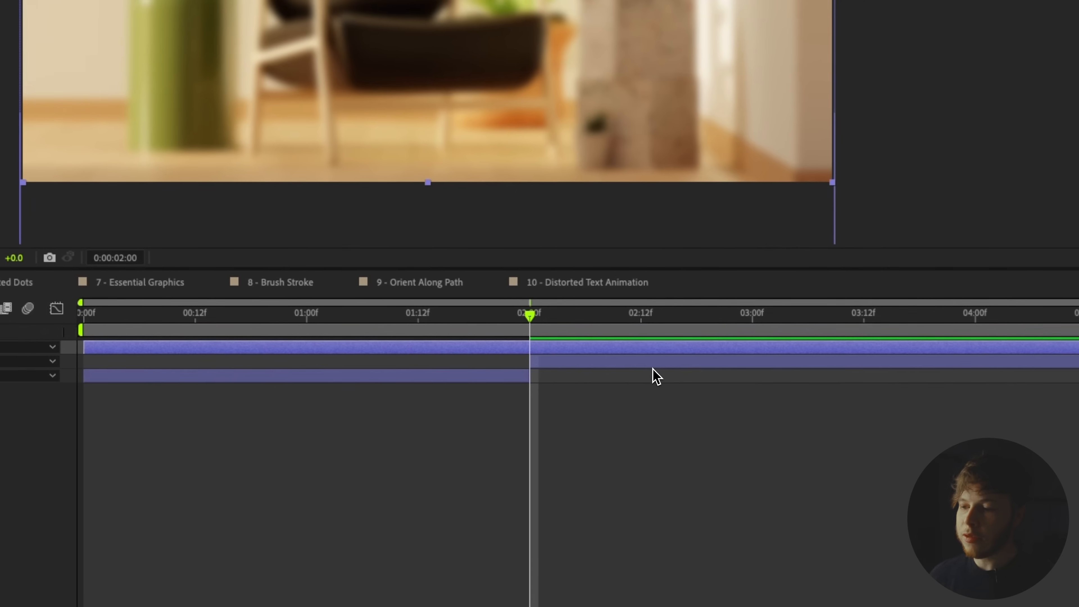
- Keyframe the Blur Radius at 0:00:02:00 and set it to 0 at 0:00:01:21
key("super+Left")
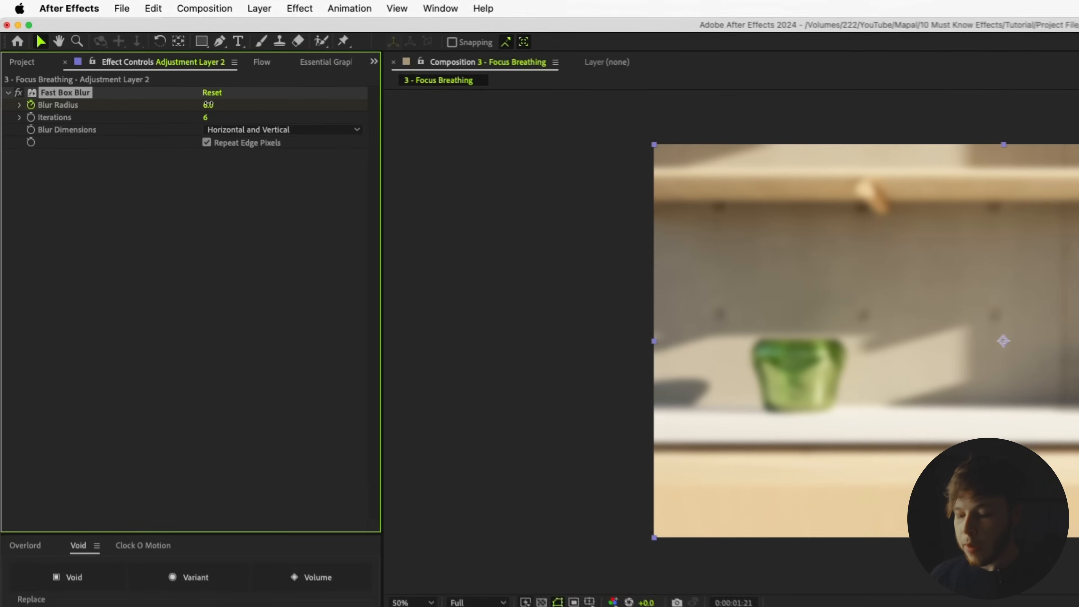
left_click(120, 61)
type("0")
key("Return")
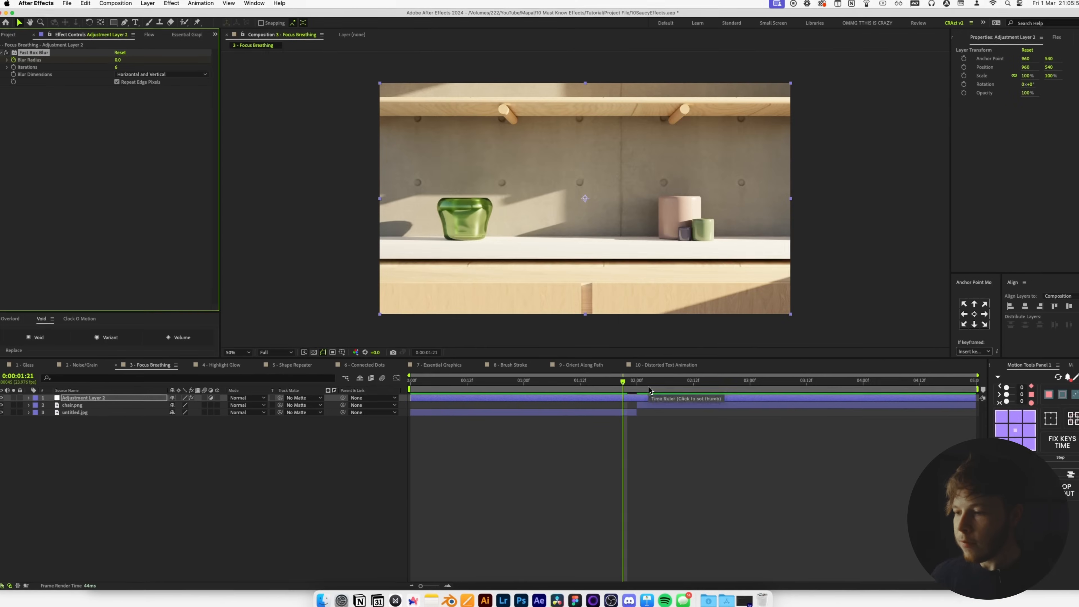
- Set the Blur Radius to 0 at 0:00:02:06 and reveal the adjustment layer's keyframes
key("super+Right")
key("super+Right")
key("super+Right")
key("super+Right")
key("super+Right")
key("super+Right")
key("super+Right")
key("super+Right")
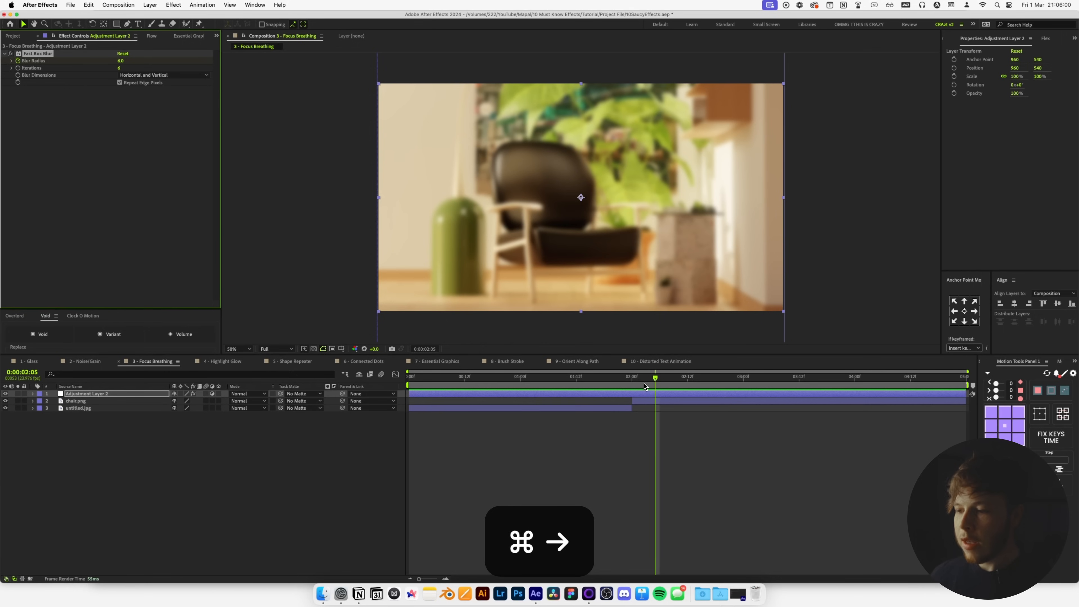
key("super+Right")
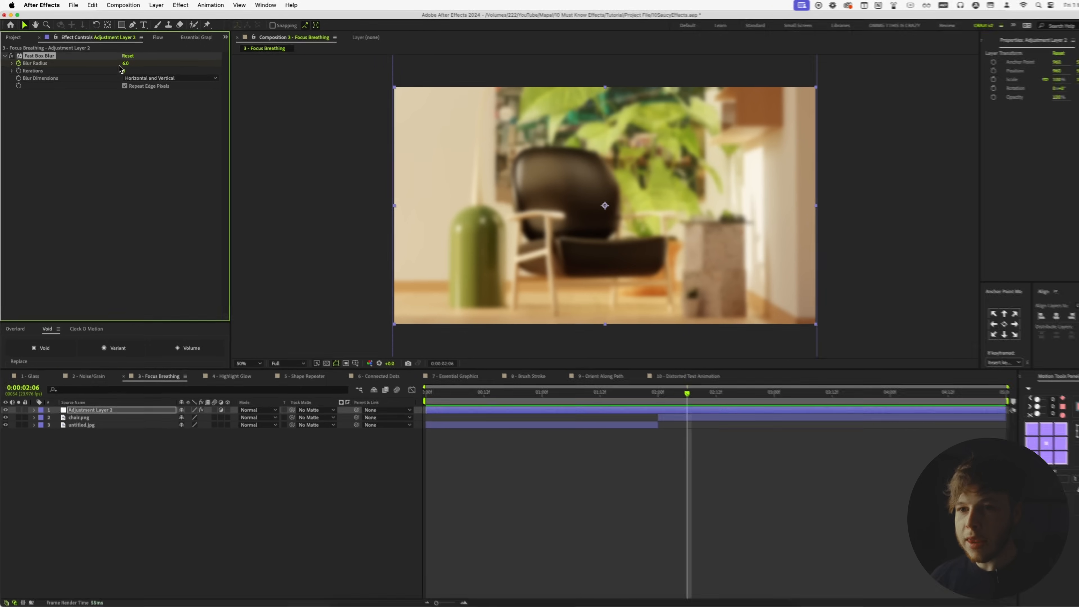
left_click(121, 64)
type("0")
key("Return")
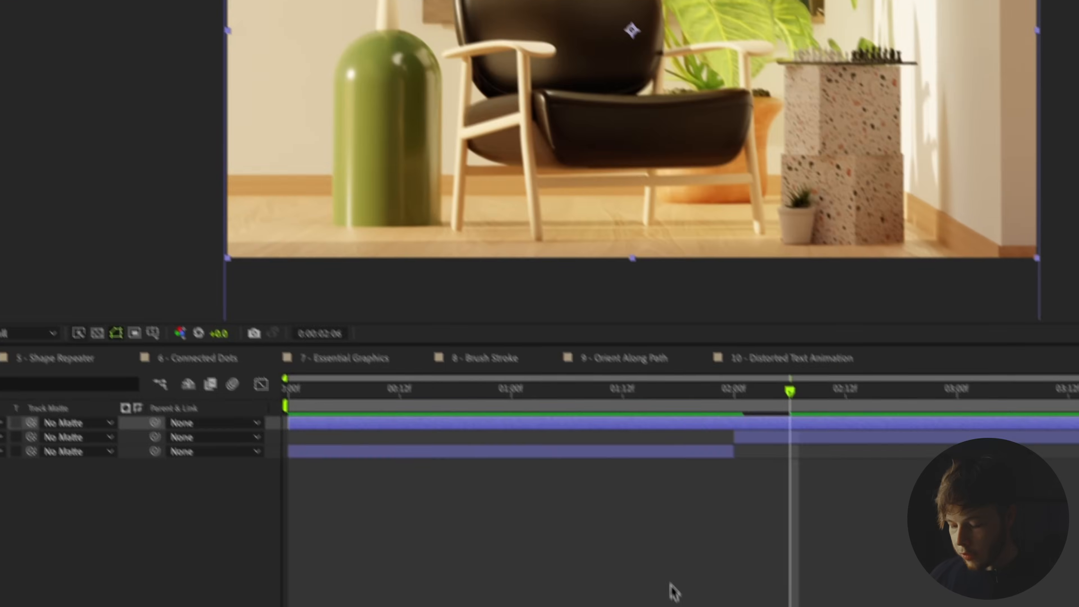
key("u")
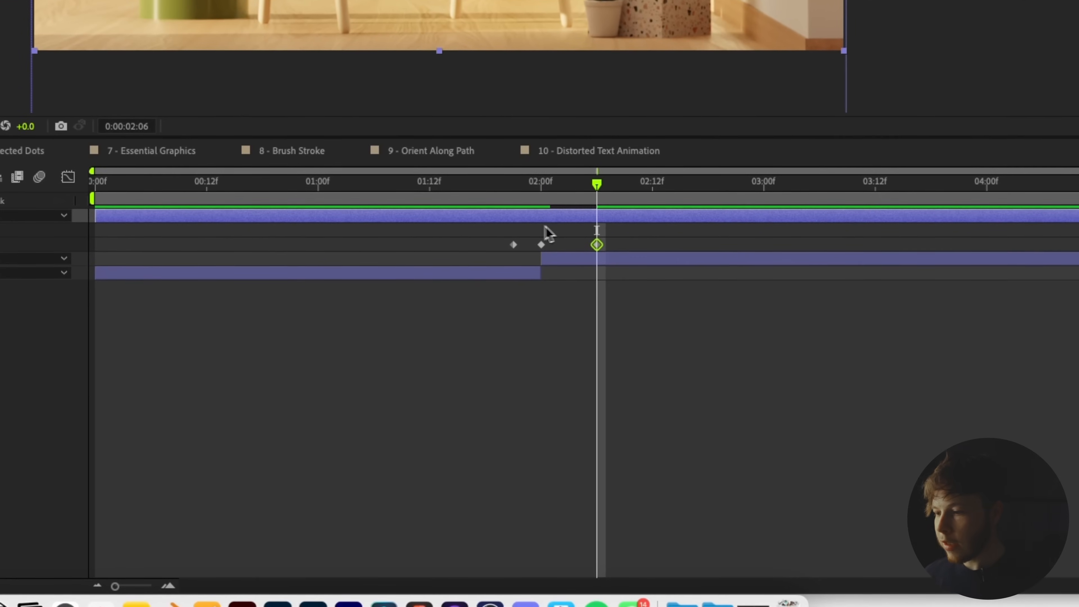
- Play back the blur transition between the two images several times, starting just before the first keyframe
left_click(687, 392)
left_click(484, 398)
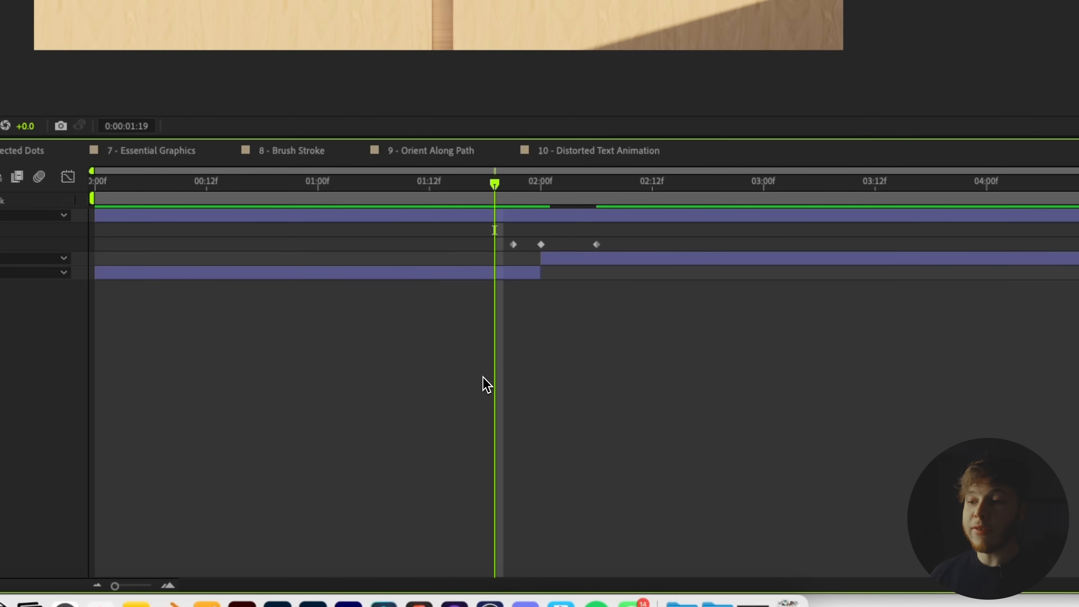
key("space")
key("space")
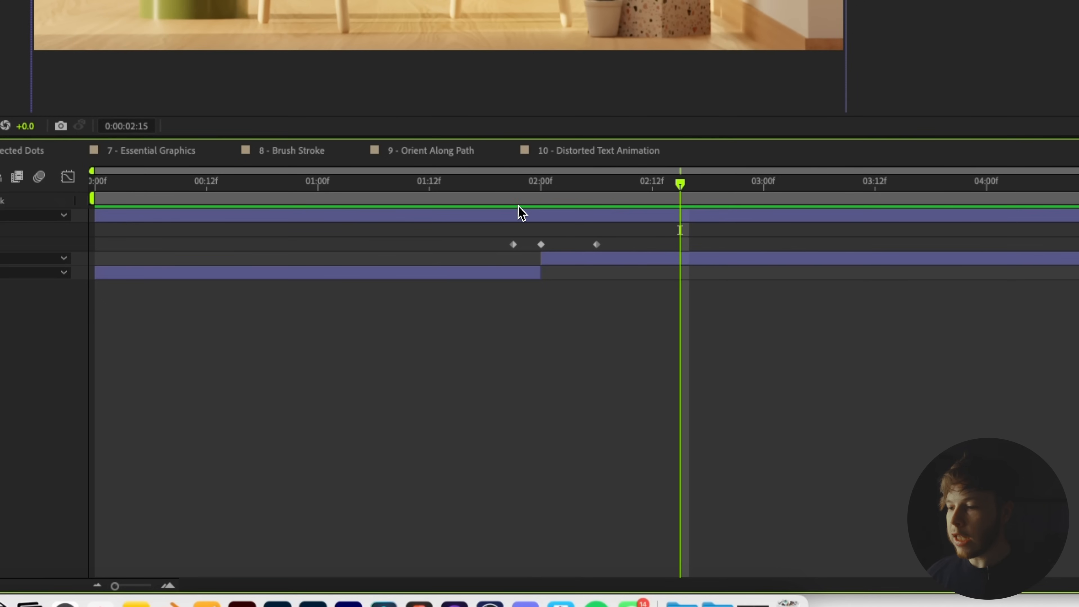
left_click(496, 184)
key("space")
left_click(578, 305)
key("space")
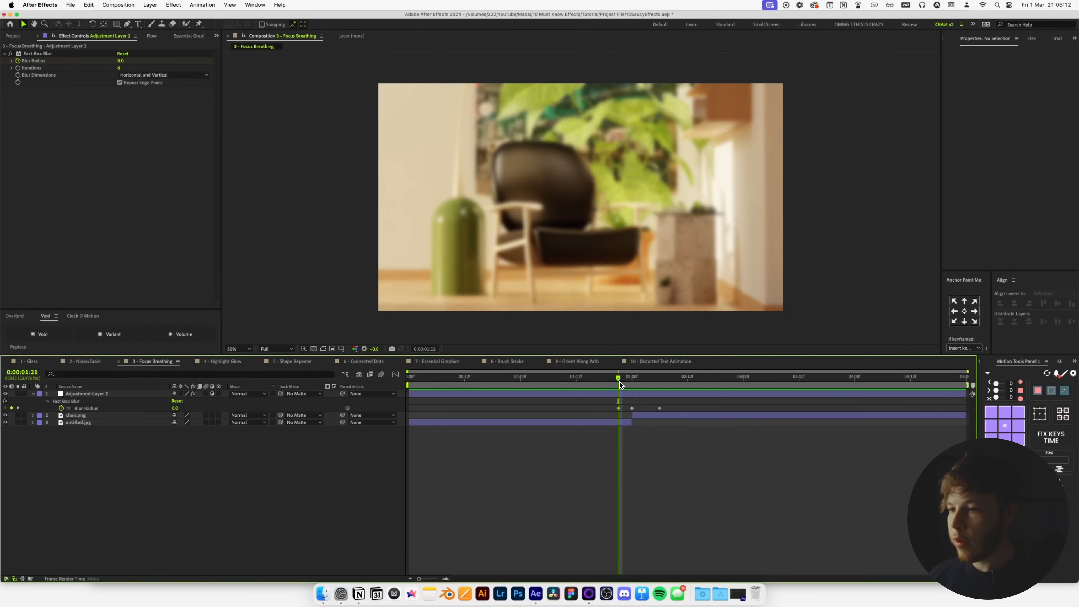
left_click(605, 378)
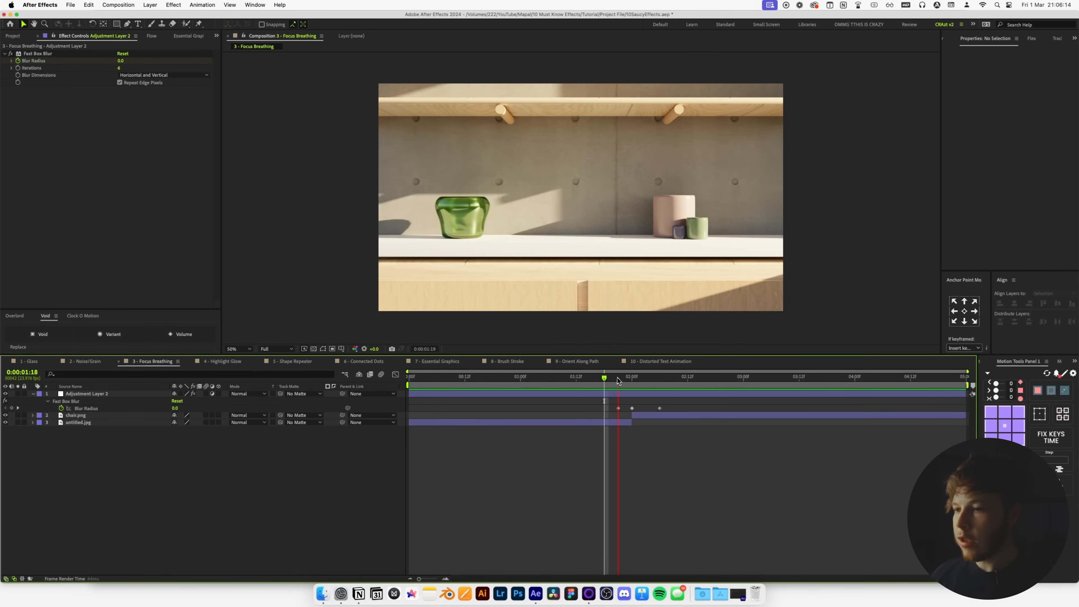
key("space")
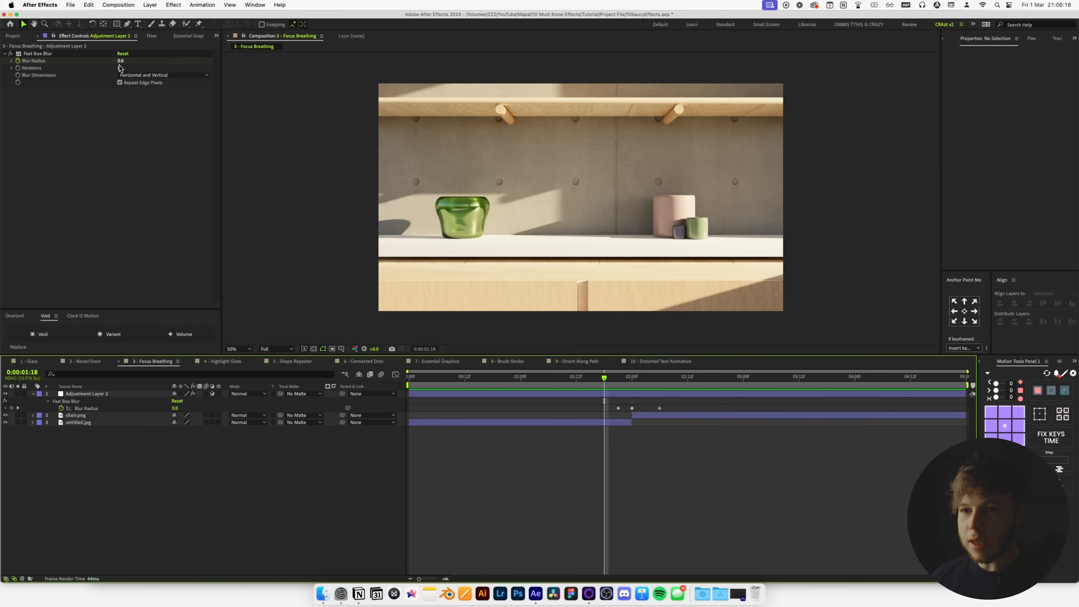
- Add Blur Radius keyframes of 3 at 0:00:01:20 and 0 at 0:00:01:18 on the adjustment layer
key("super+Right")
key("super+Right")
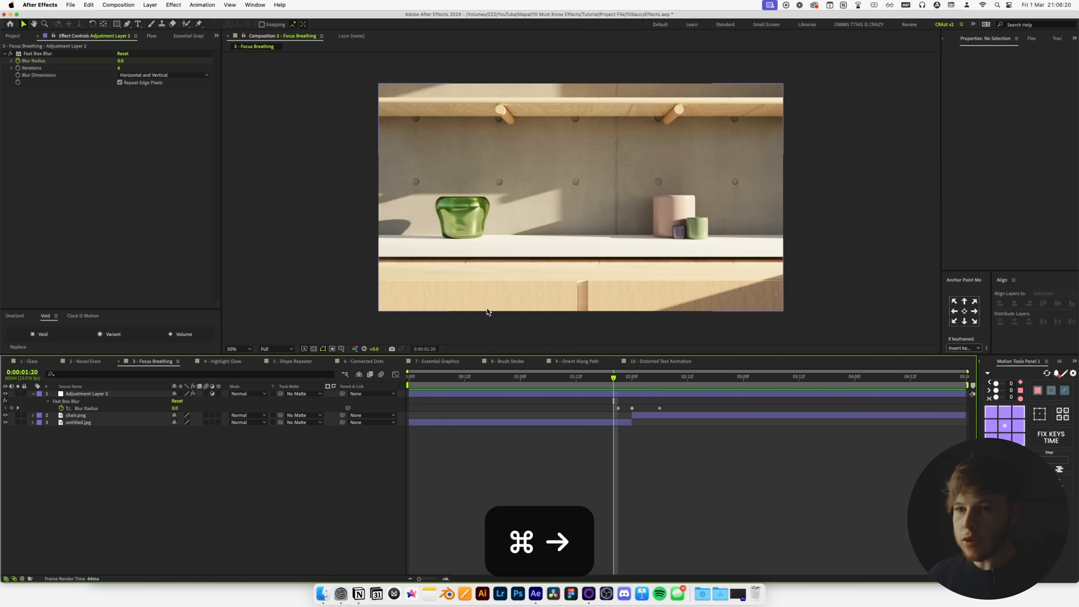
left_click_drag(118, 62, 120, 62)
key("super+Left")
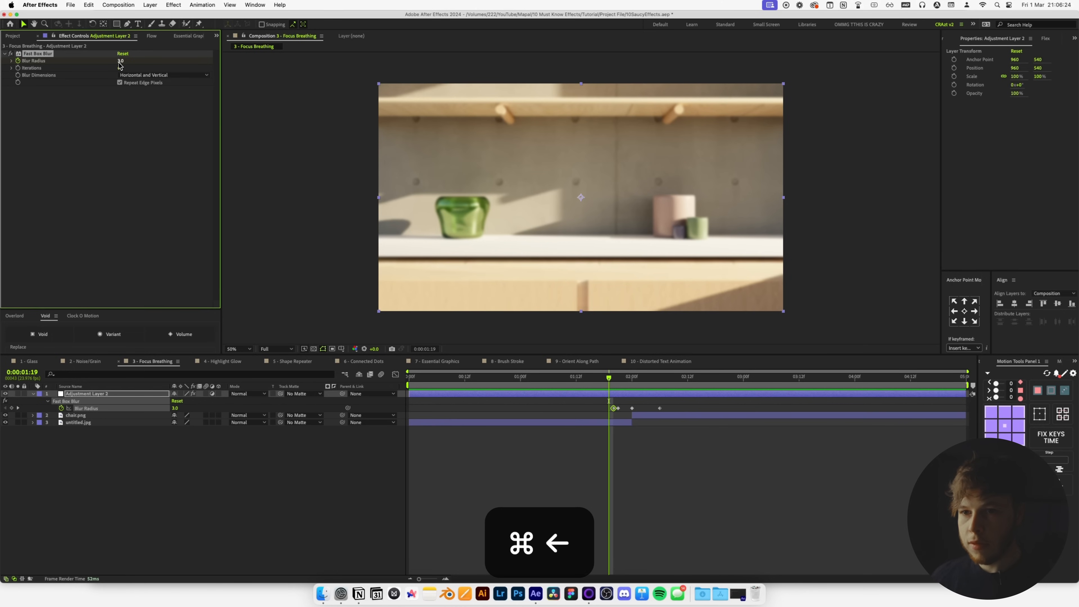
type("0")
key("Return")
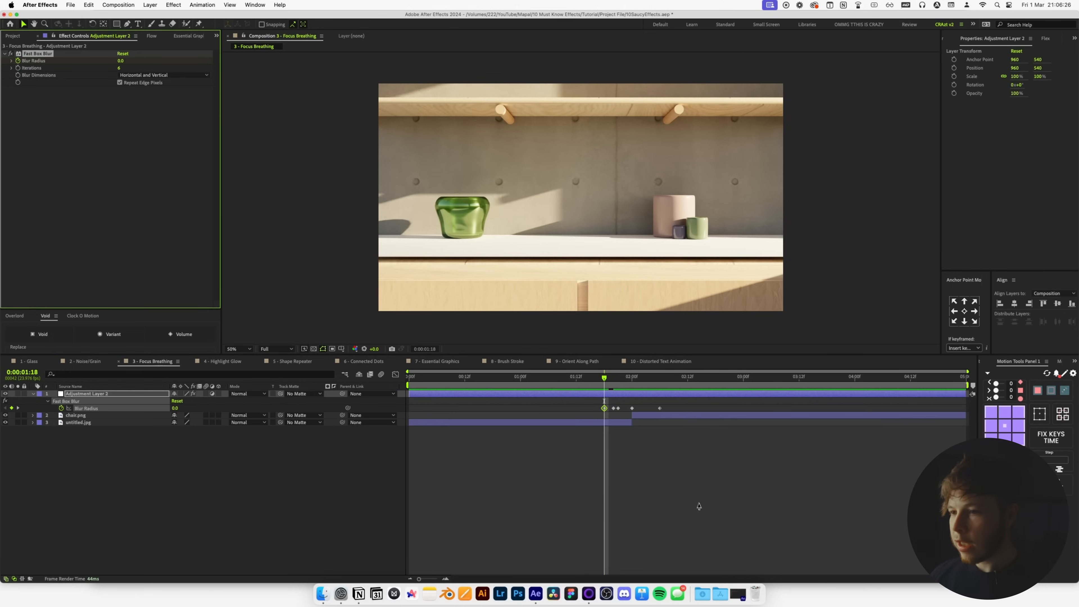
- Move the first two Blur Radius keyframes one frame earlier, to 0:00:01:17 and 0:00:01:19
left_click(690, 497)
key("space")
left_click_drag(597, 404, 609, 409)
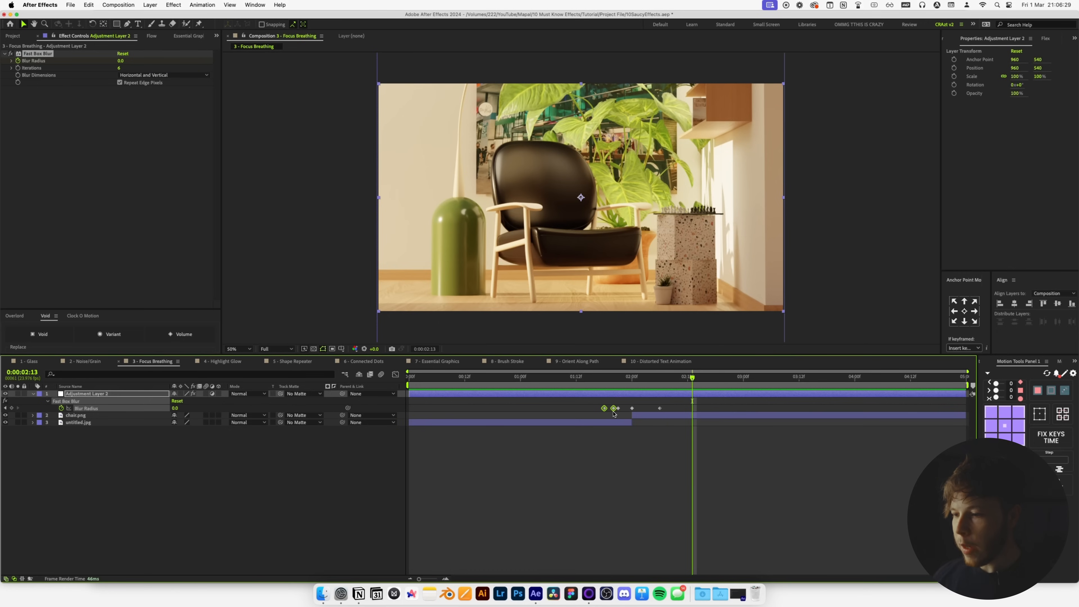
left_click(600, 447)
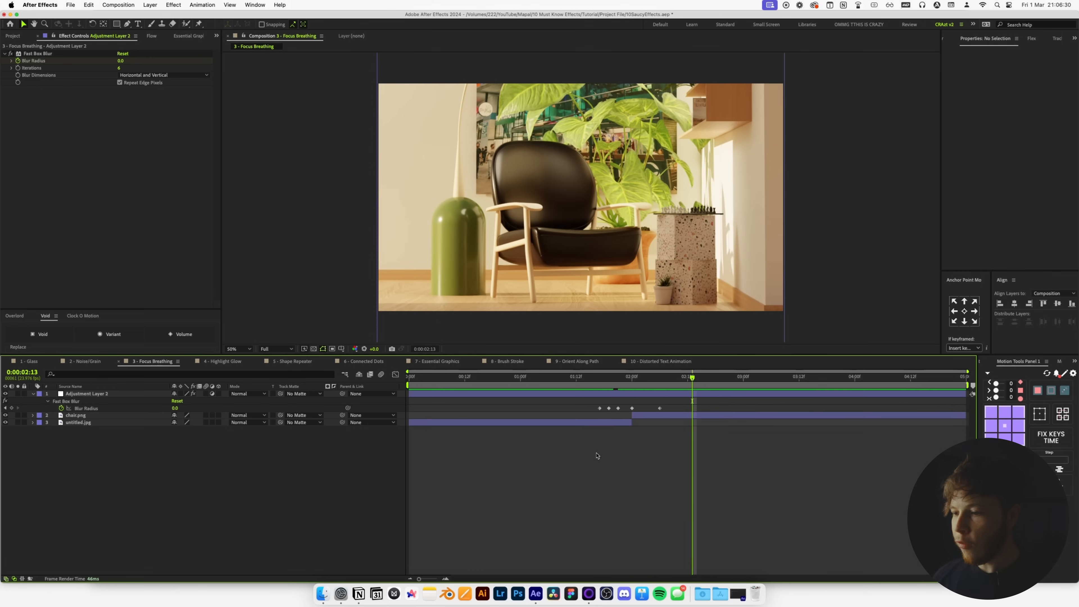
- Play back the retimed blur transition from the first Blur Radius keyframe
left_click(598, 380)
key("space")
key("space")
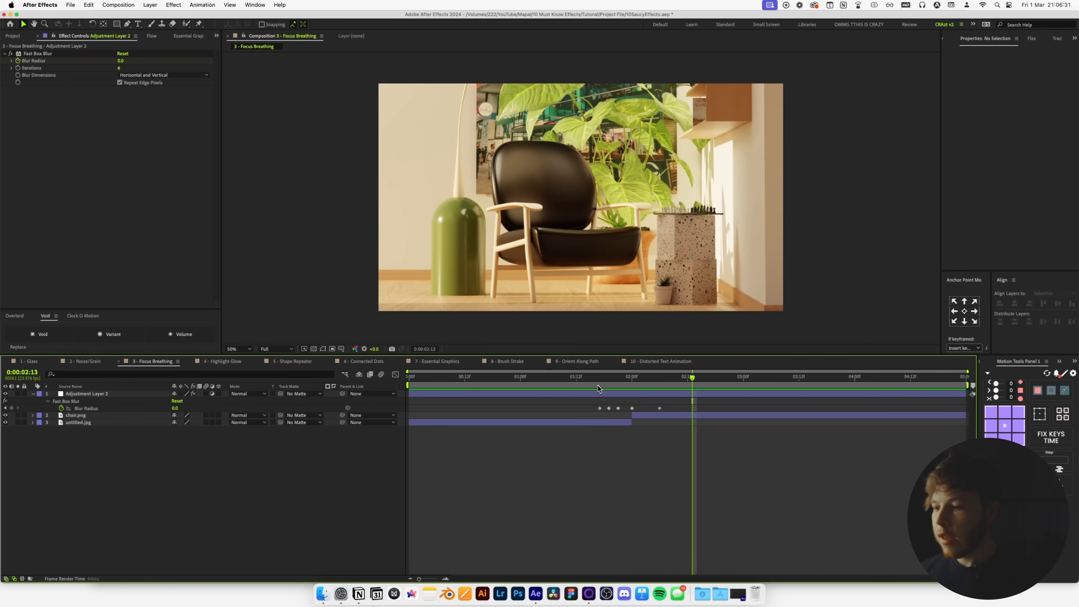
left_click(600, 378)
key("space")
key("space")
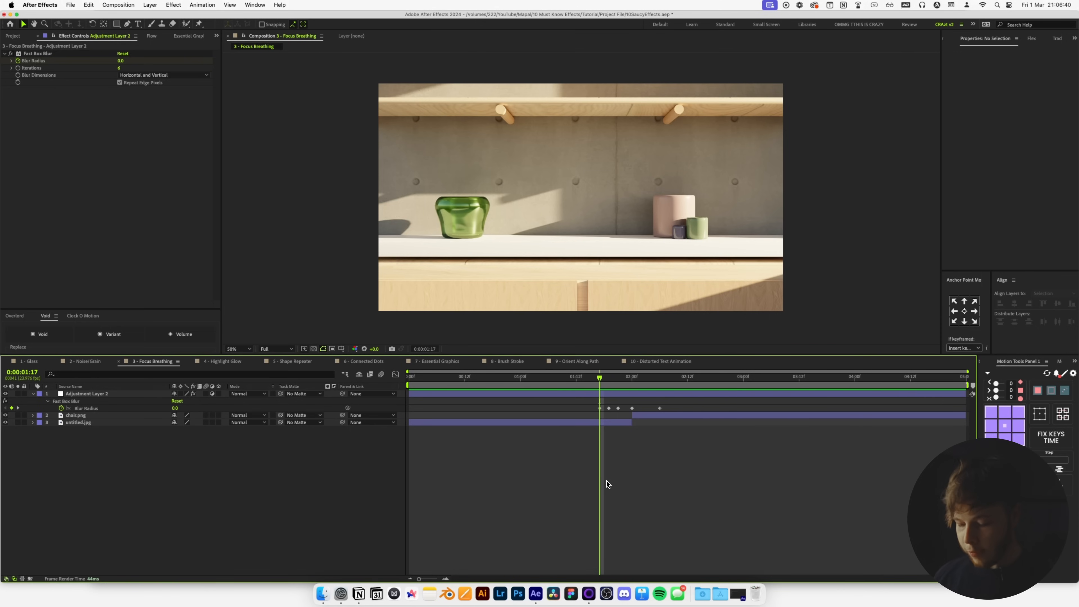
- Collapse the blur keyframes, add a new adjustment layer beneath Adjustment Layer 2, and apply the Transform effect to it
key("u")
key("super+alt+y")
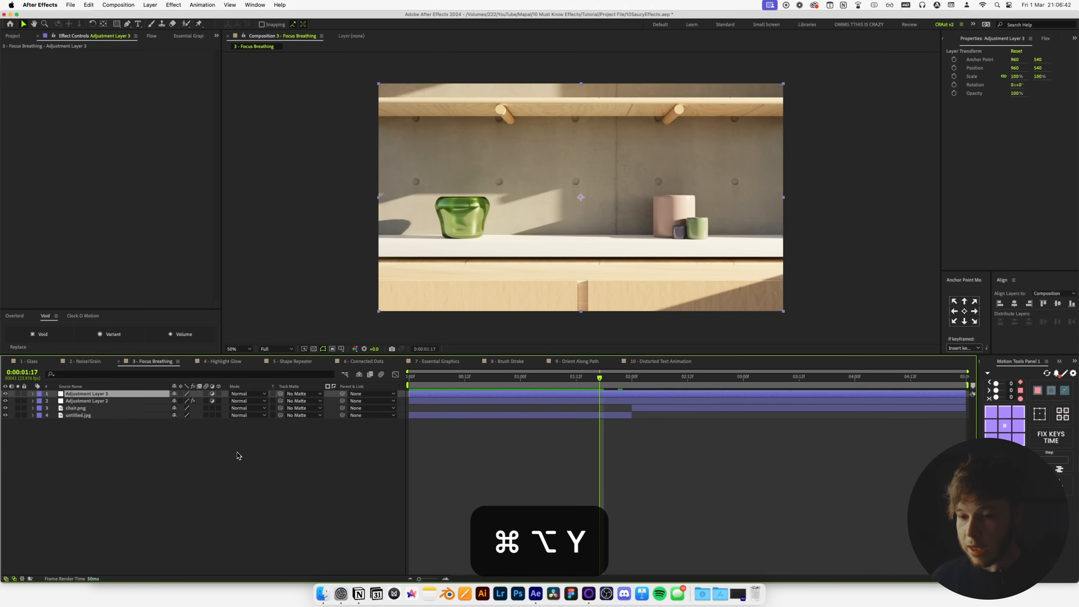
key("ctrl+space")
type("tra")
key("Return")
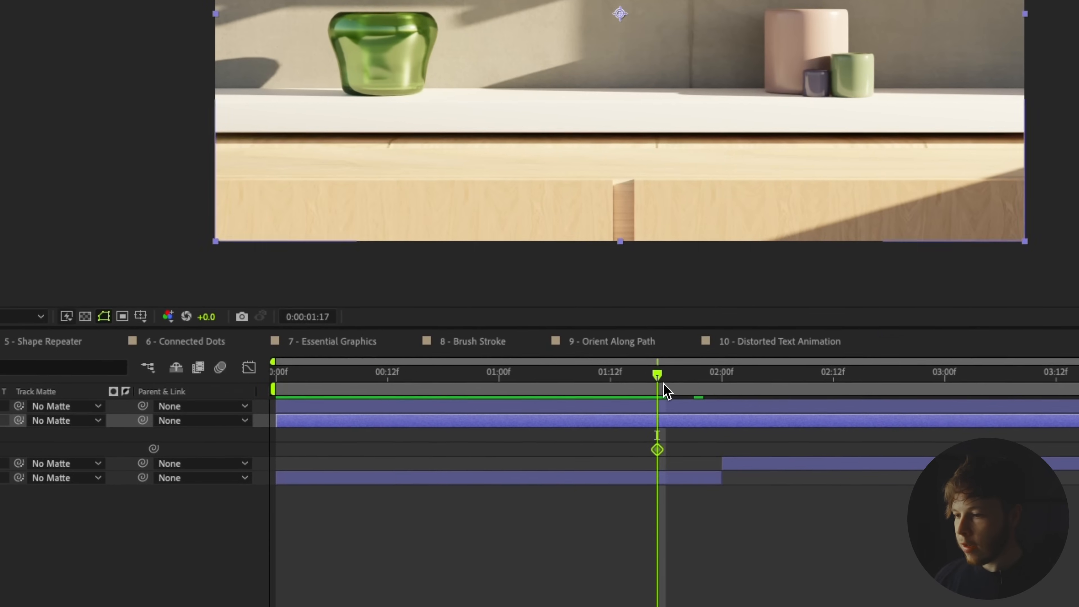
- Keyframe the Transform Scale from 100 at 0:00:01:17 to 122 at 0:00:02:06, and ease both keyframes into a steep central speed peak
left_click(796, 385)
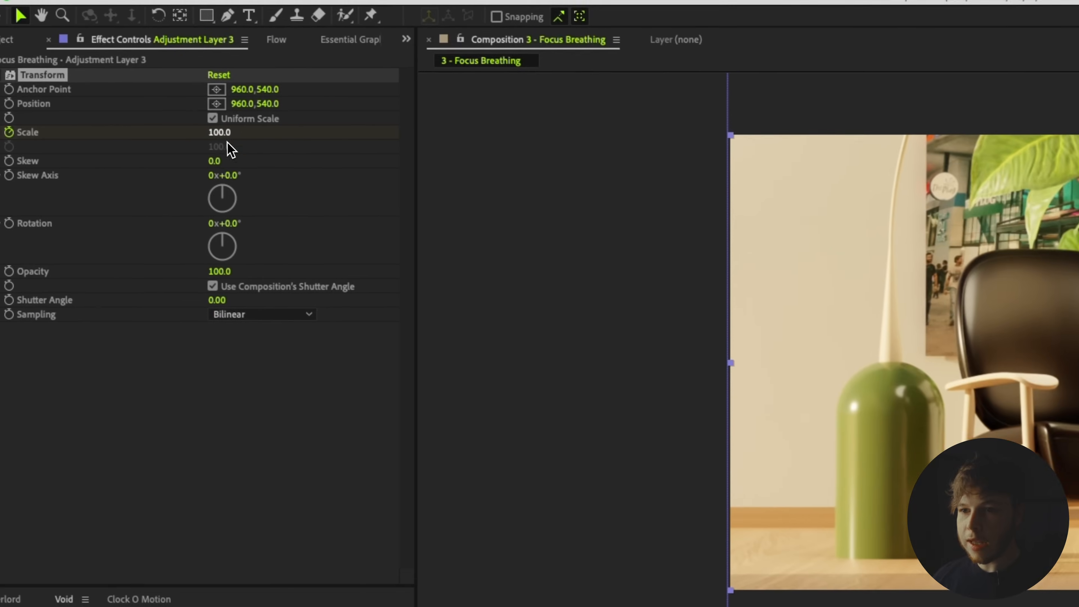
left_click_drag(246, 151, 265, 154)
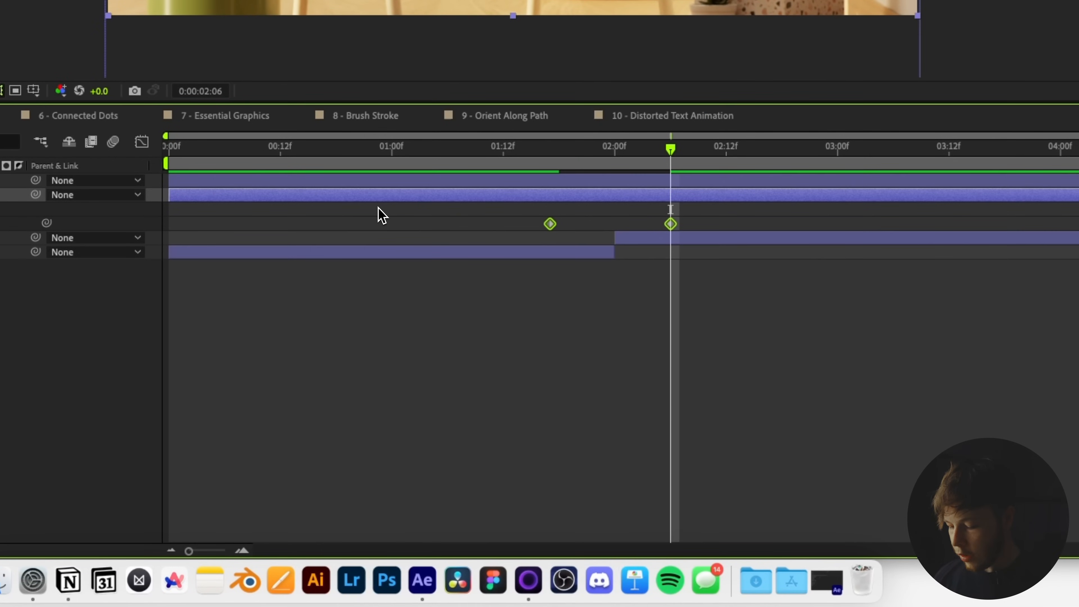
left_click(142, 142)
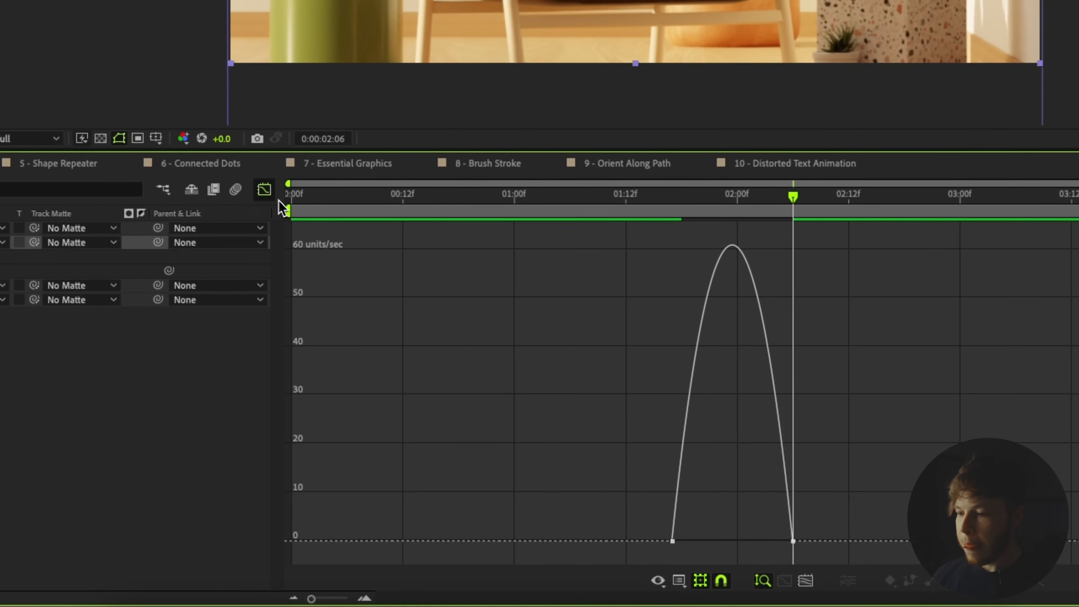
left_click_drag(524, 461, 595, 507)
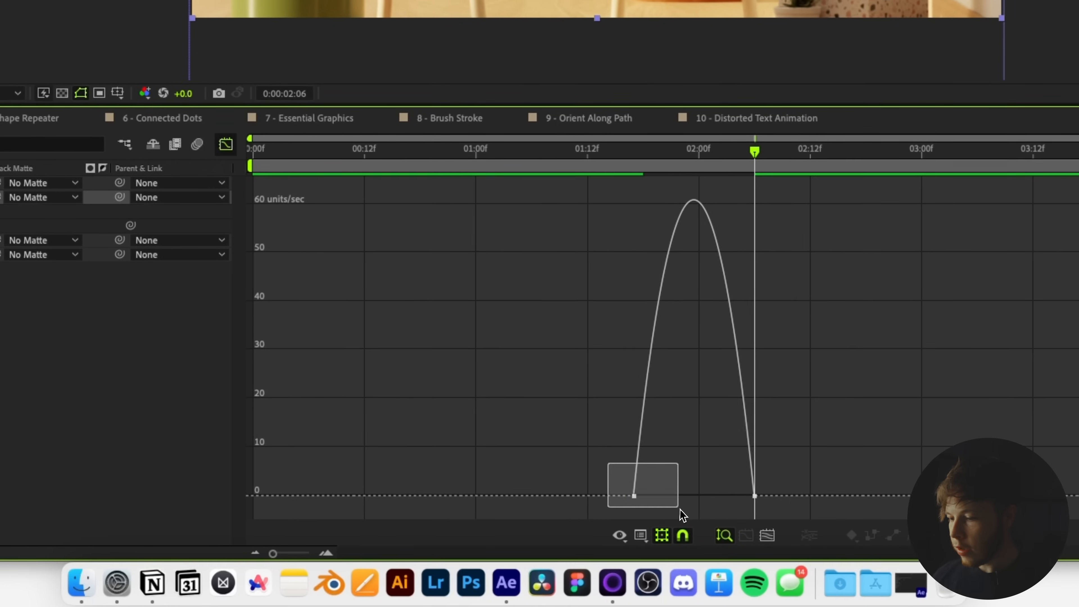
left_click_drag(680, 509, 686, 497)
left_click_drag(804, 486, 710, 493)
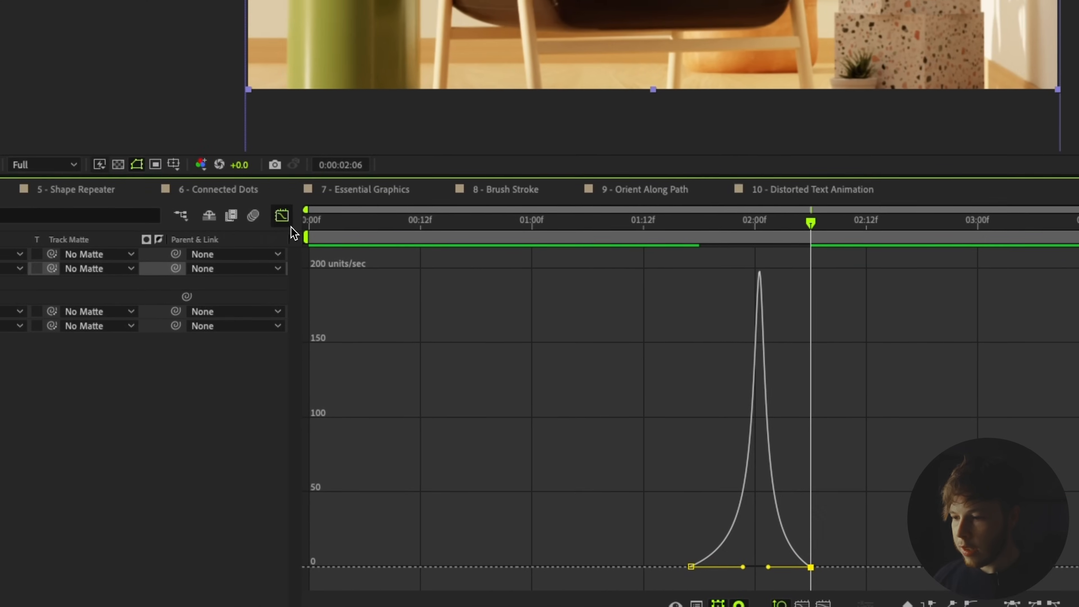
left_click(282, 215)
- Scrub and play back the transition from just before the first Scale keyframe to check the eased zoom
left_click_drag(810, 224, 654, 239)
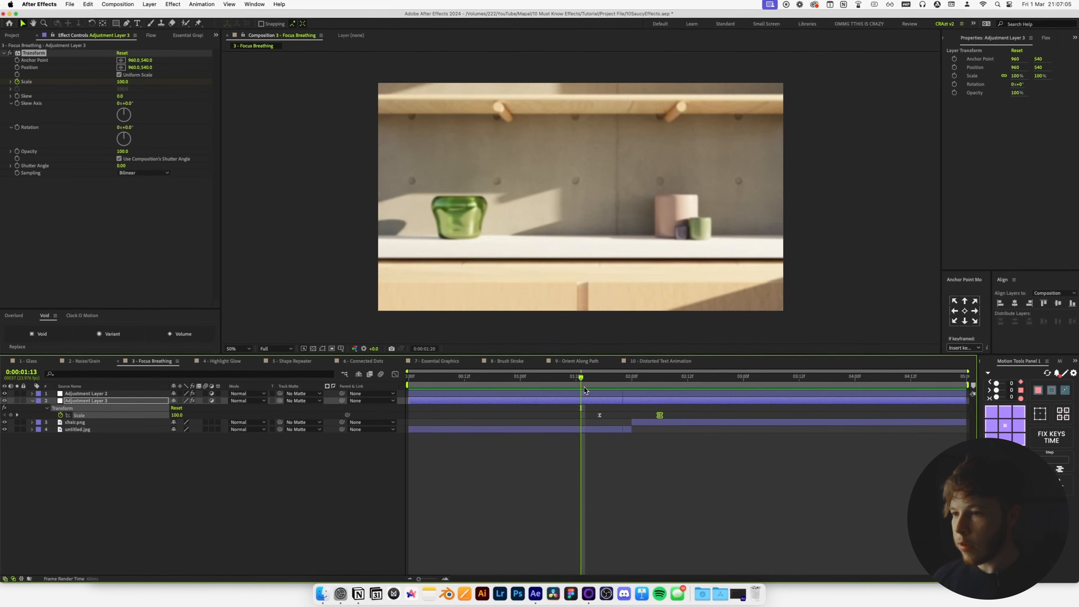
left_click(586, 387)
key("space")
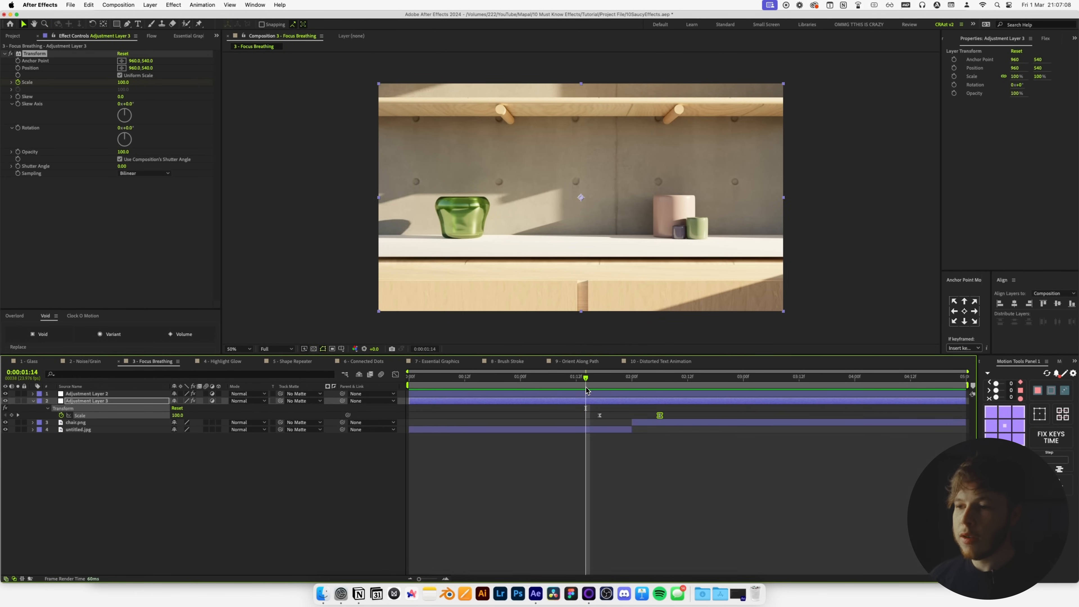
key("space")
- Add a Slider Control effect to Adjustment Layer 3 and duplicate it
key("ctrl+space")
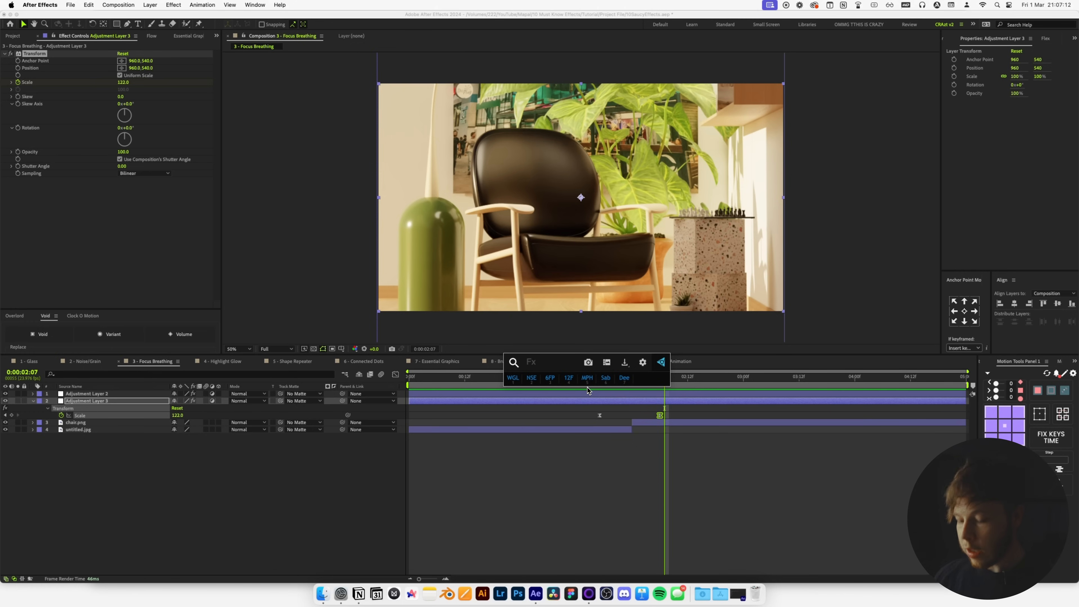
type("slider")
left_click(588, 386)
key("super+d")
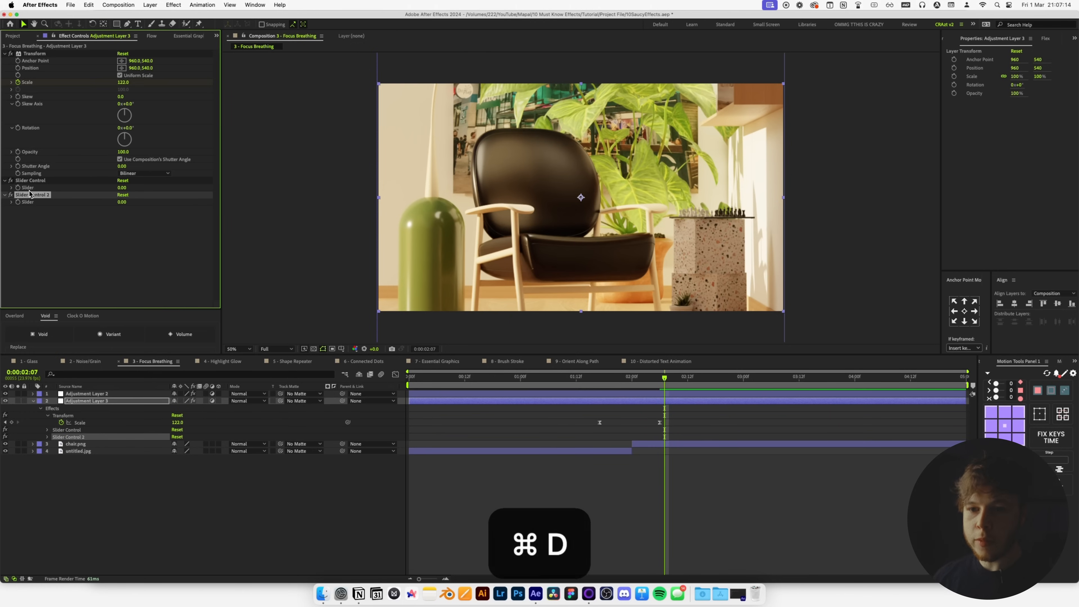
- Give the Transform Position a wiggle expression, with Slider Control as its frequency and Slider Control 2 as its amplitude
left_click(20, 70, "alt")
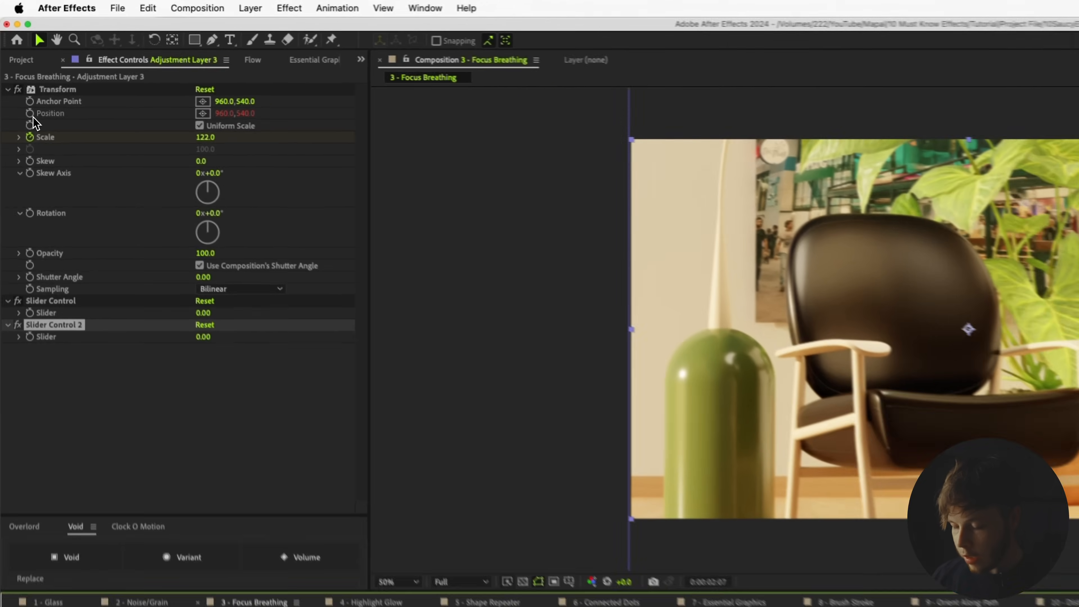
type("wiggle(")
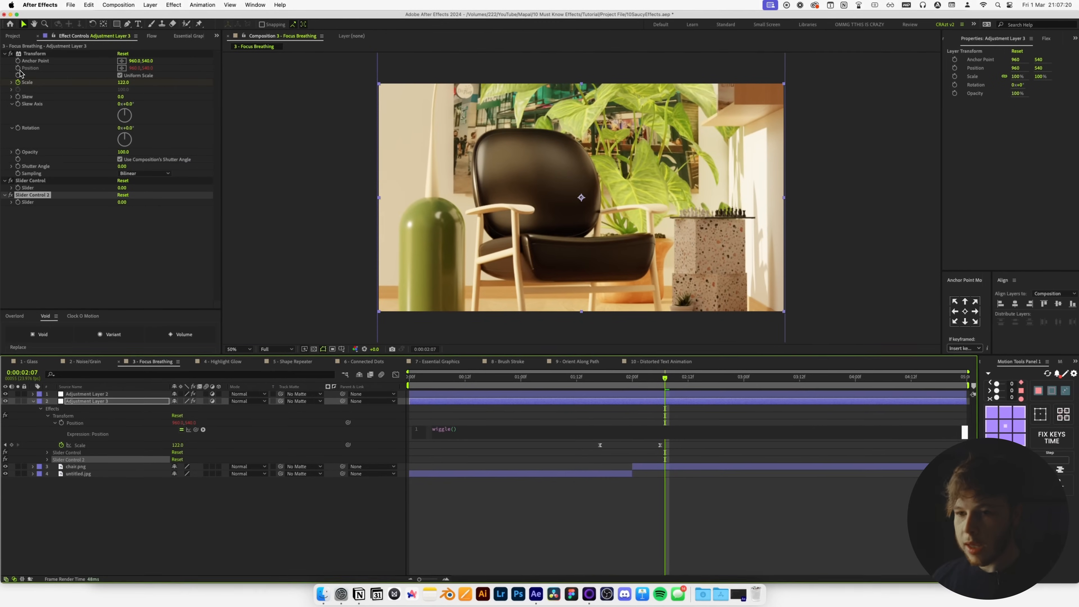
left_click_drag(349, 425, 43, 187)
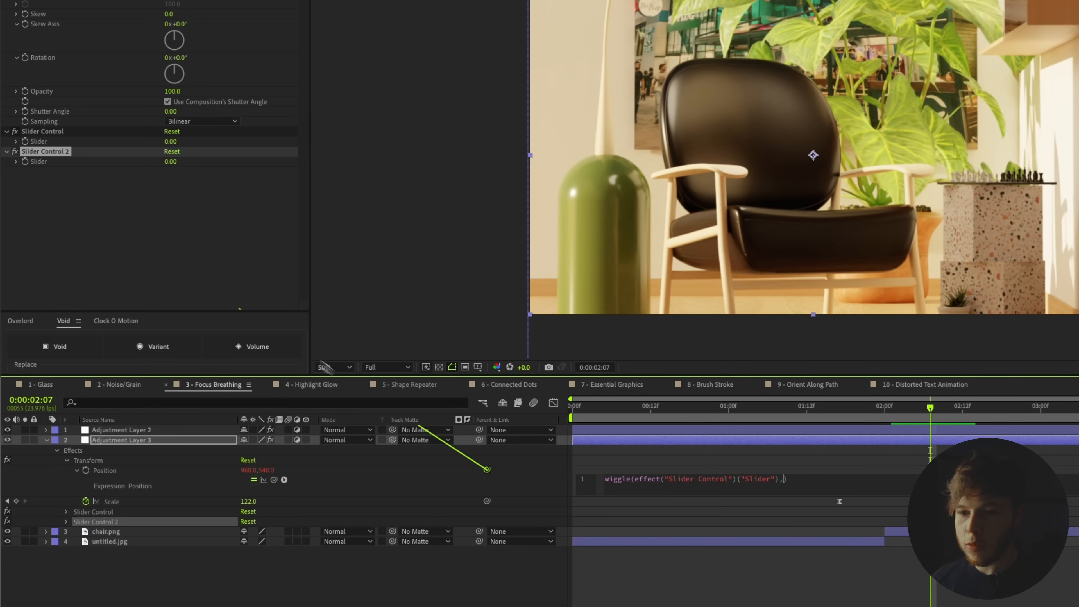
type(",")
left_click_drag(69, 143, 41, 162)
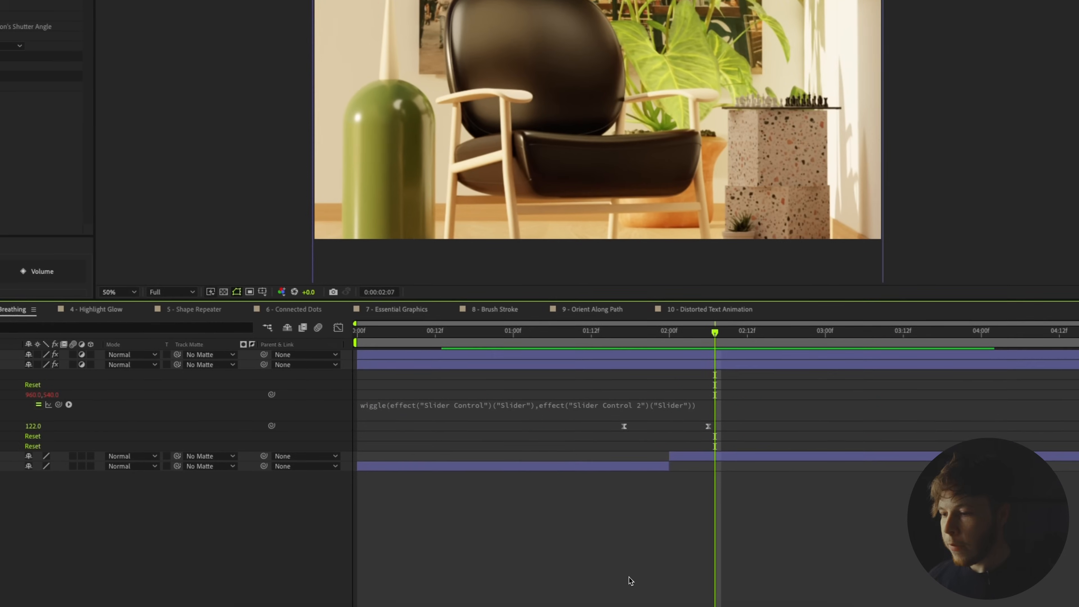
- Keyframe both Slider Control values at 0 at 0:00:01:17
left_click(615, 329)
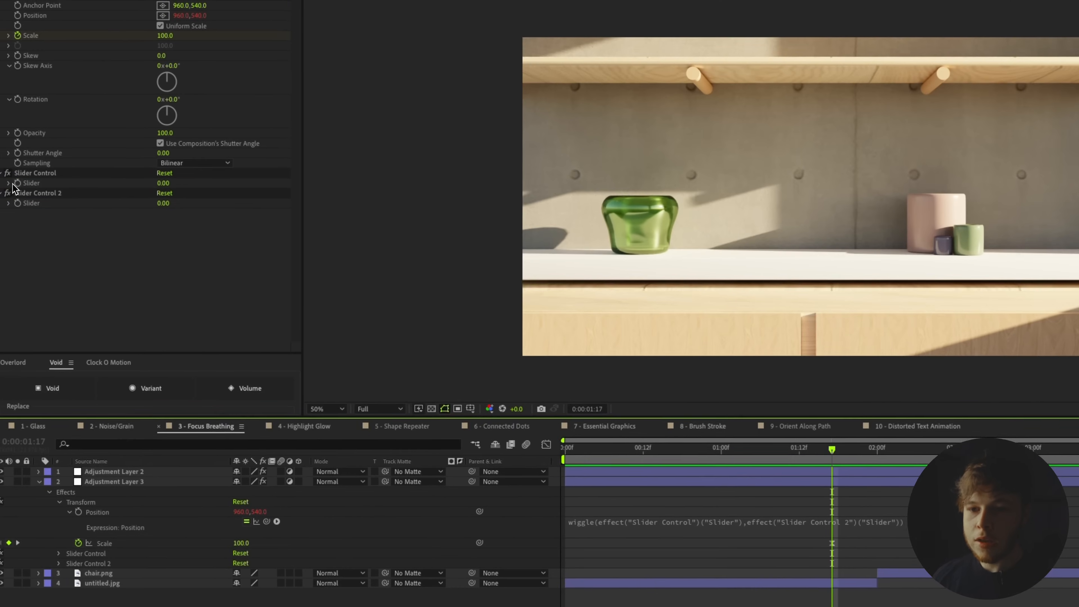
left_click(15, 184)
left_click(14, 204)
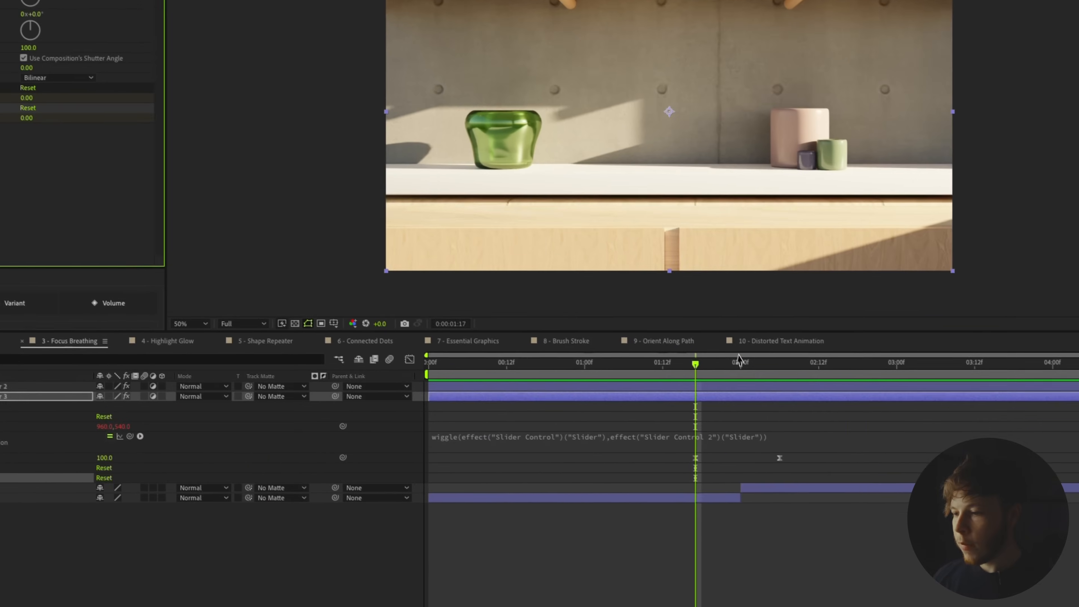
- Set both Slider Control values to 5 at 0:00:02:00, where the images switch
left_click(810, 419)
left_click_drag(708, 359, 716, 360)
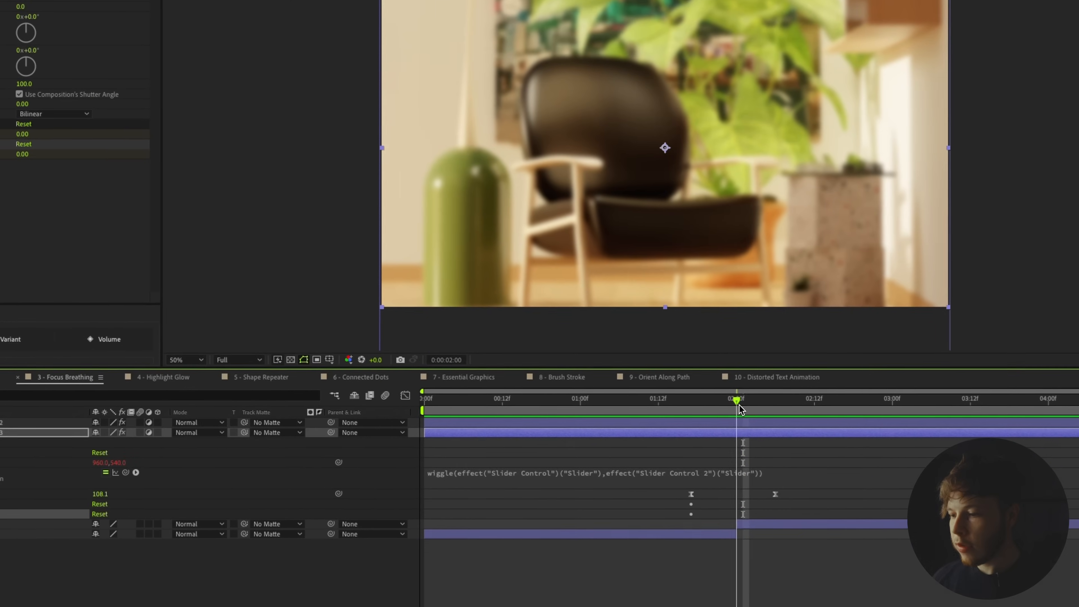
left_click(768, 409)
left_click(52, 141)
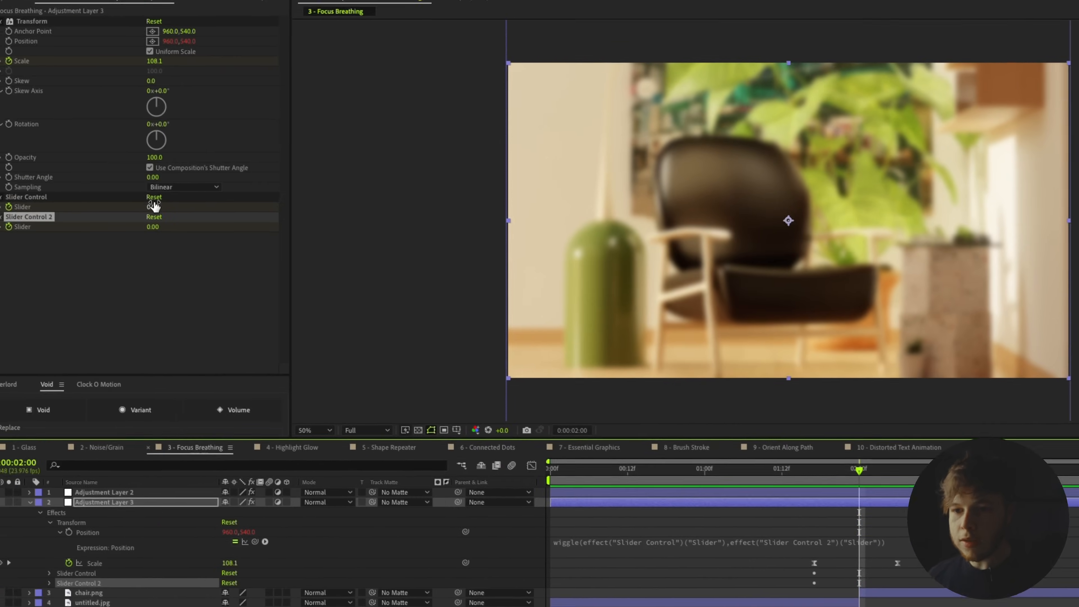
type("5")
key("Tab")
type("5")
key("Return")
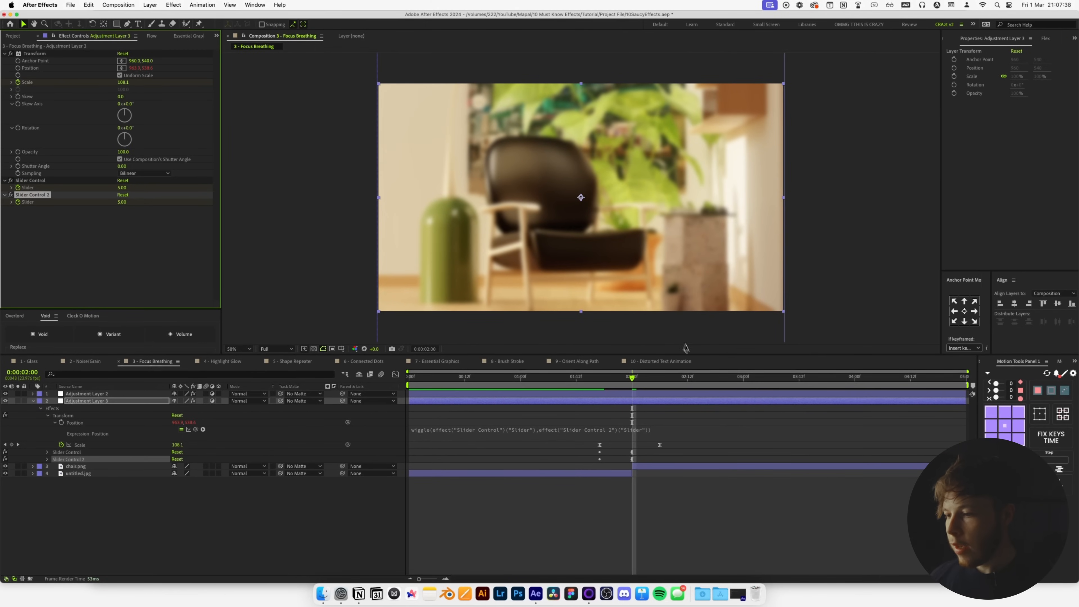
- Set both Slider Control values back to 0 at 0:00:02:06, on the last Scale keyframe
left_click_drag(633, 390, 657, 391)
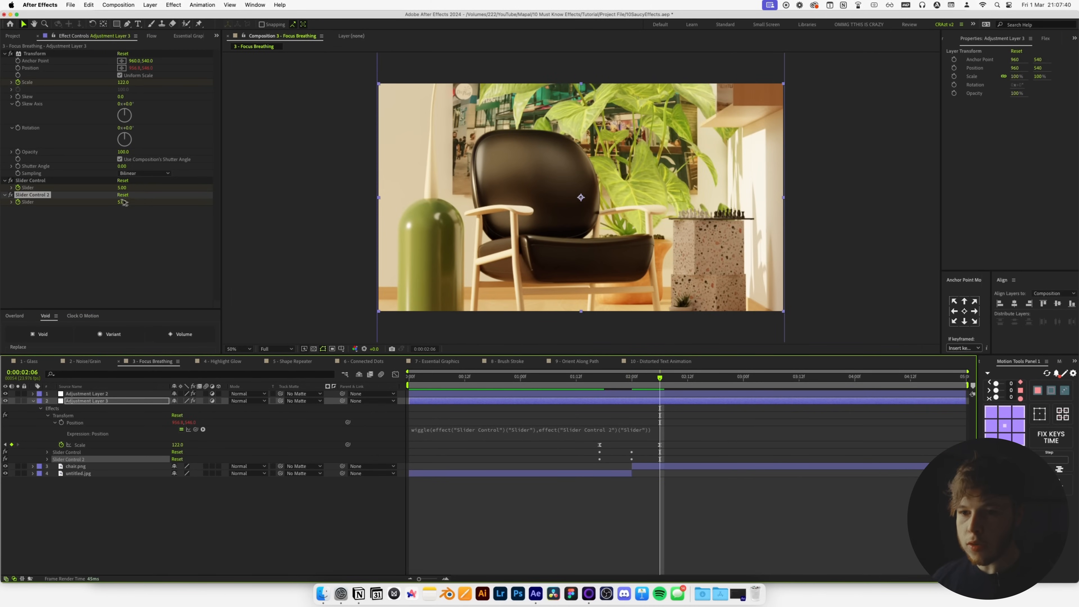
left_click(120, 189)
type("0")
key("Tab")
type("0")
key("Return")
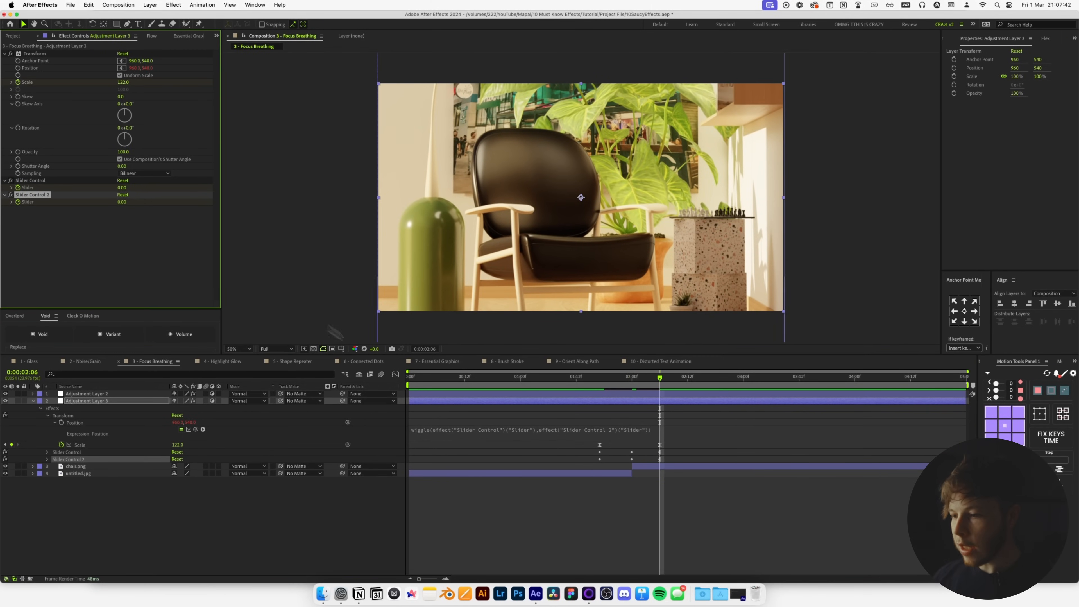
- Preview the shake, reveal Adjustment Layer 3's keyframes, and shift all Slider keyframes two frames later
left_click(659, 526)
left_click_drag(606, 374, 585, 390)
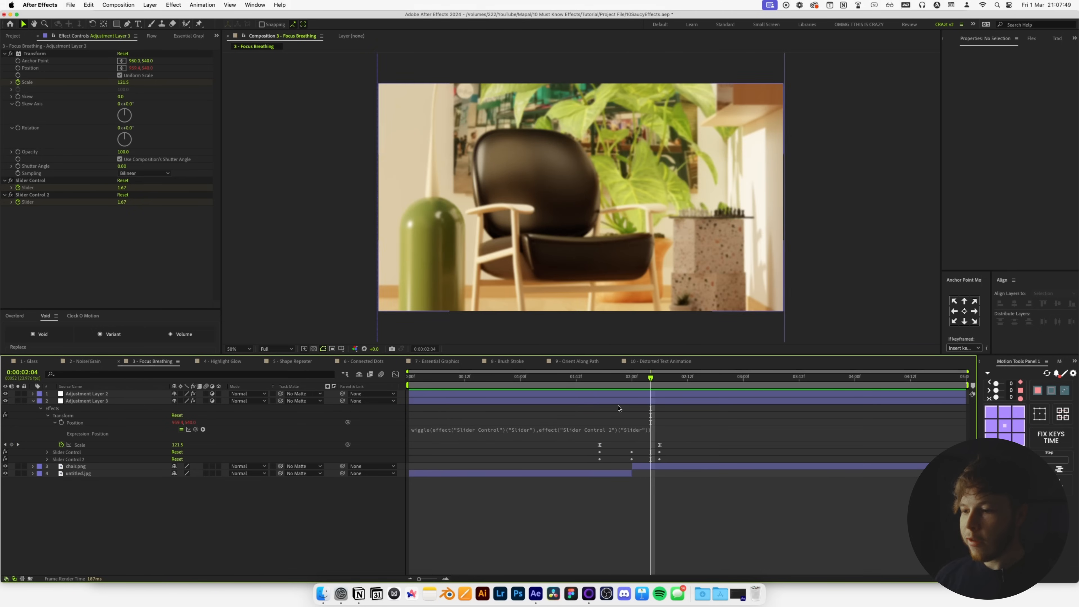
left_click(618, 403)
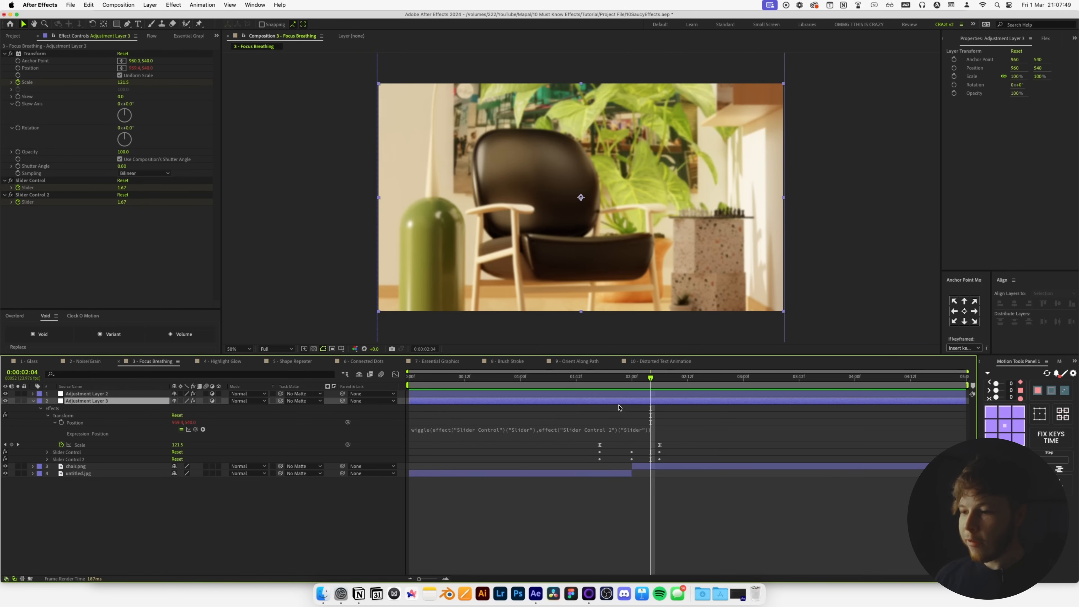
key("u")
key("u")
left_click_drag(669, 462, 605, 480)
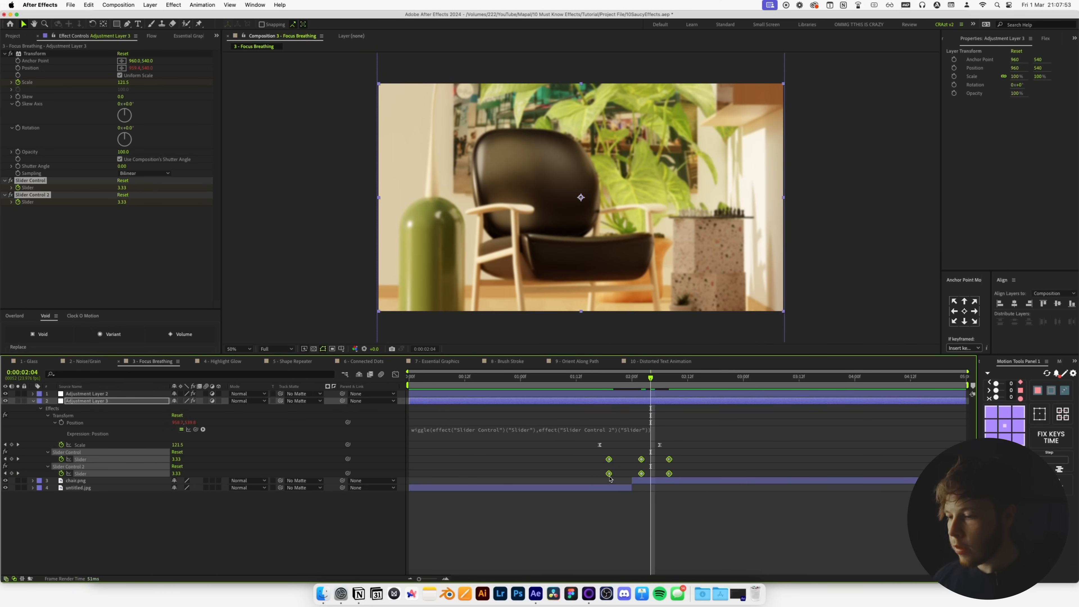
- Play back the finished blur, zoom and shake transition from just before the first Scale keyframe
left_click(595, 385)
key("space")
key("space")
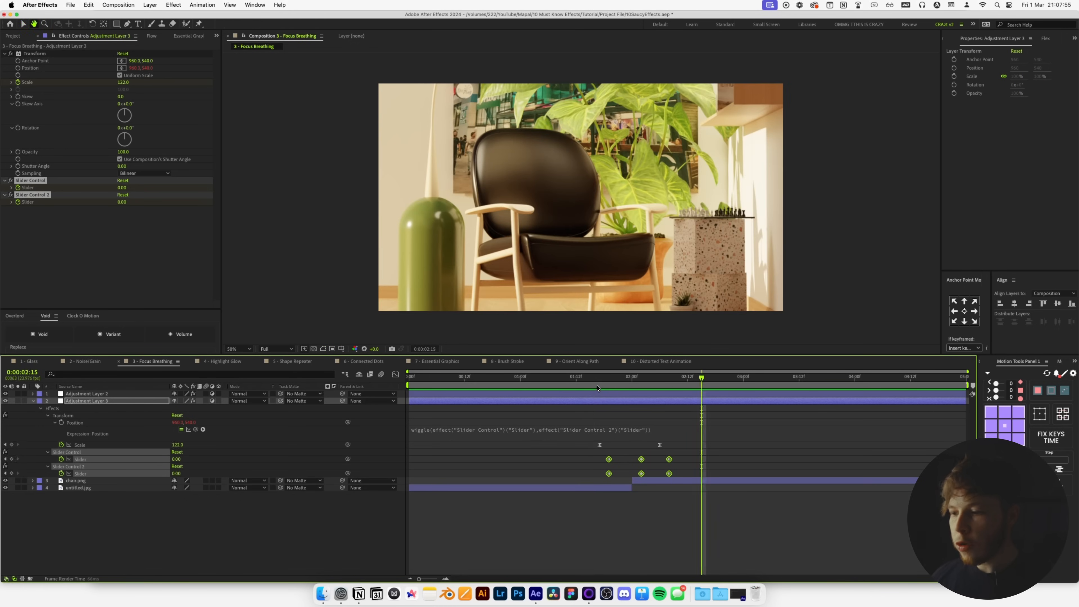
left_click(597, 386)
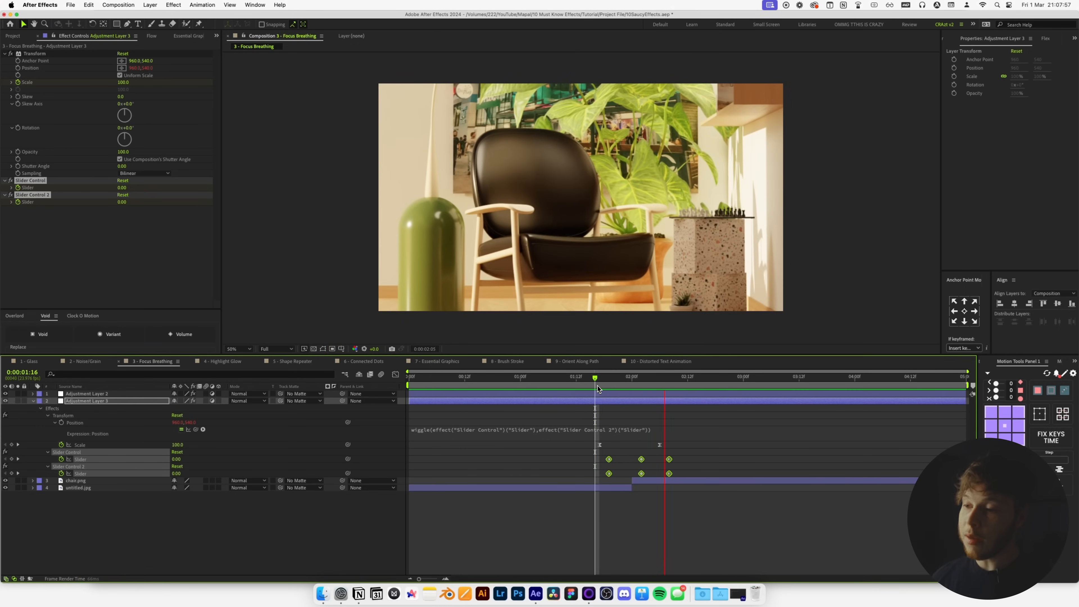
key("space")
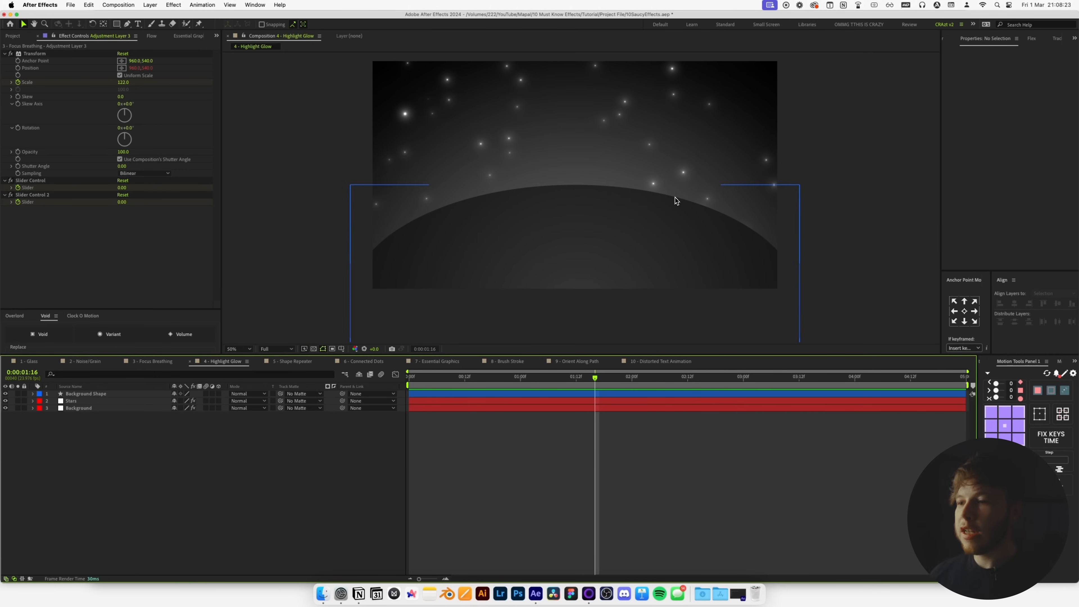
- Check the Stars layer's effects in the 4 - Highlight Glow composition and duplicate the Background Shape layer
left_click(594, 214)
left_click(424, 124)
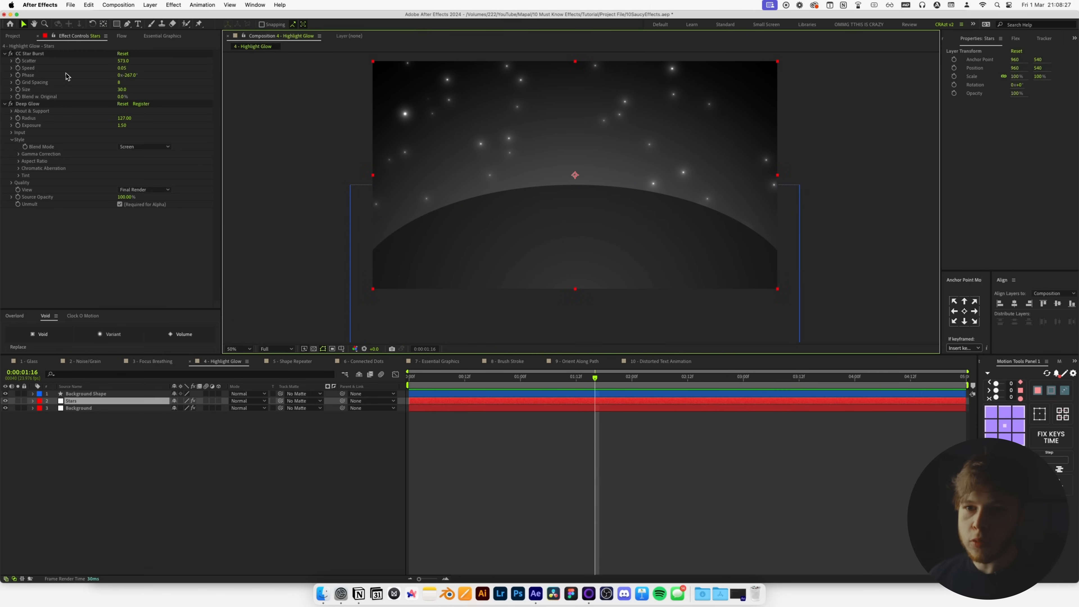
left_click(98, 394)
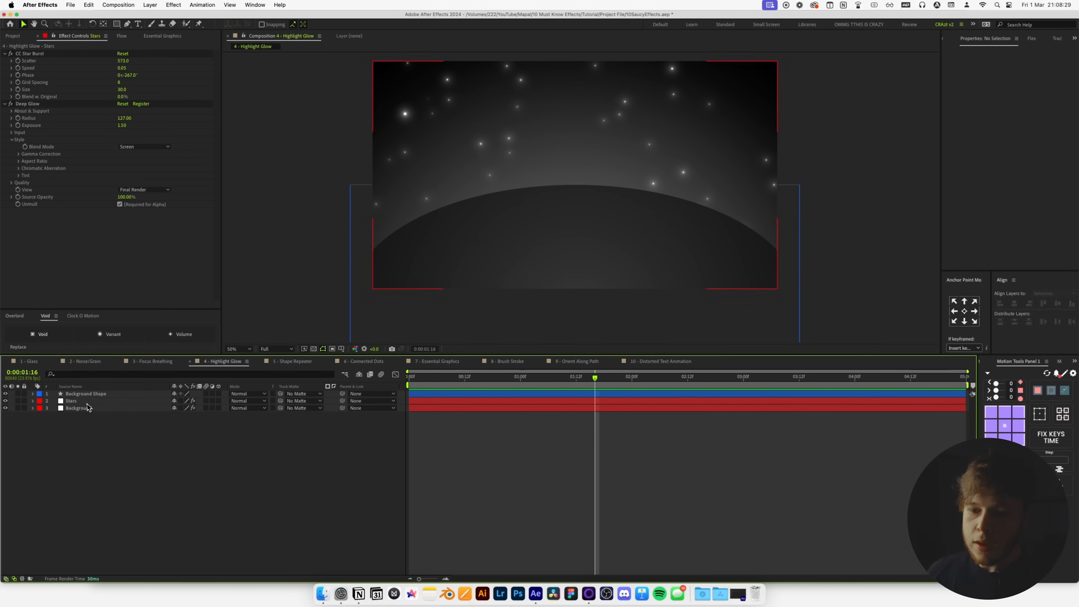
key("super+d")
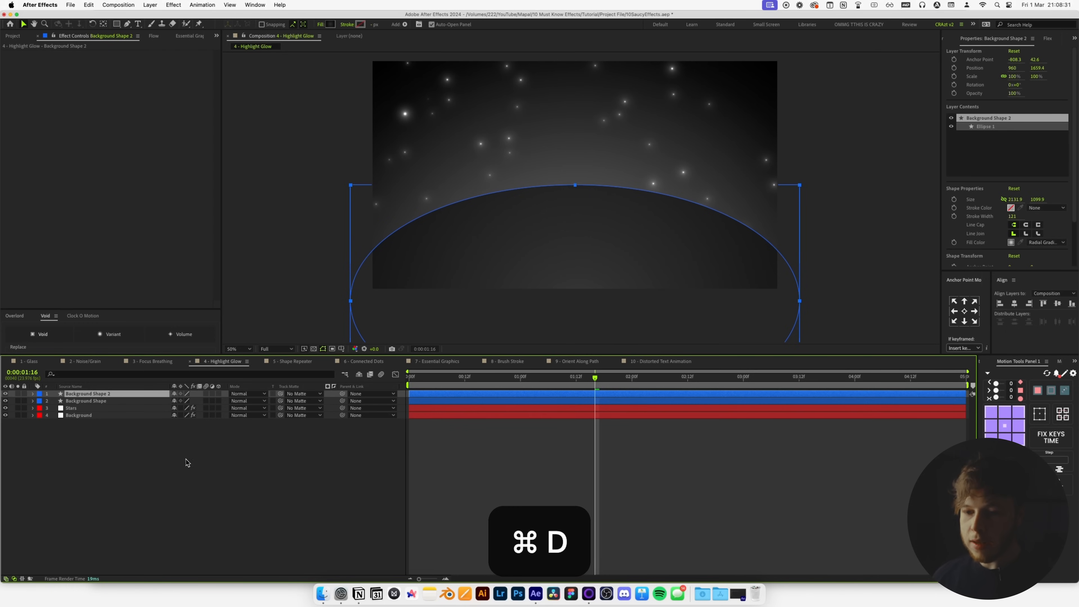
- Apply CC Light Sweep to the Background Shape 2 layer and set its Direction to 0°
key("ctrl+space")
type("liughj")
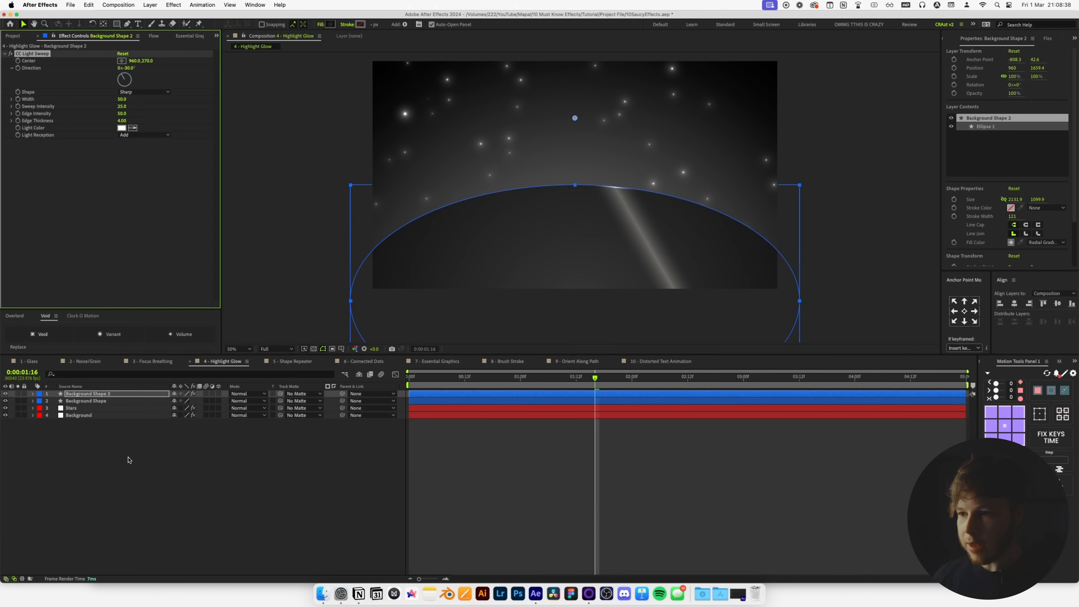
left_click(128, 459)
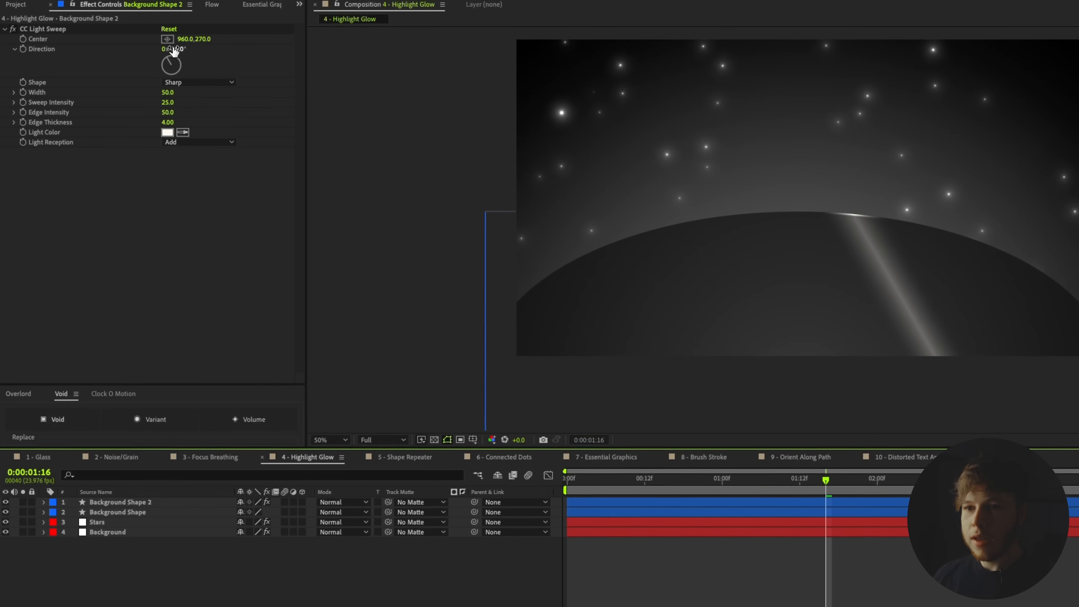
left_click(127, 68)
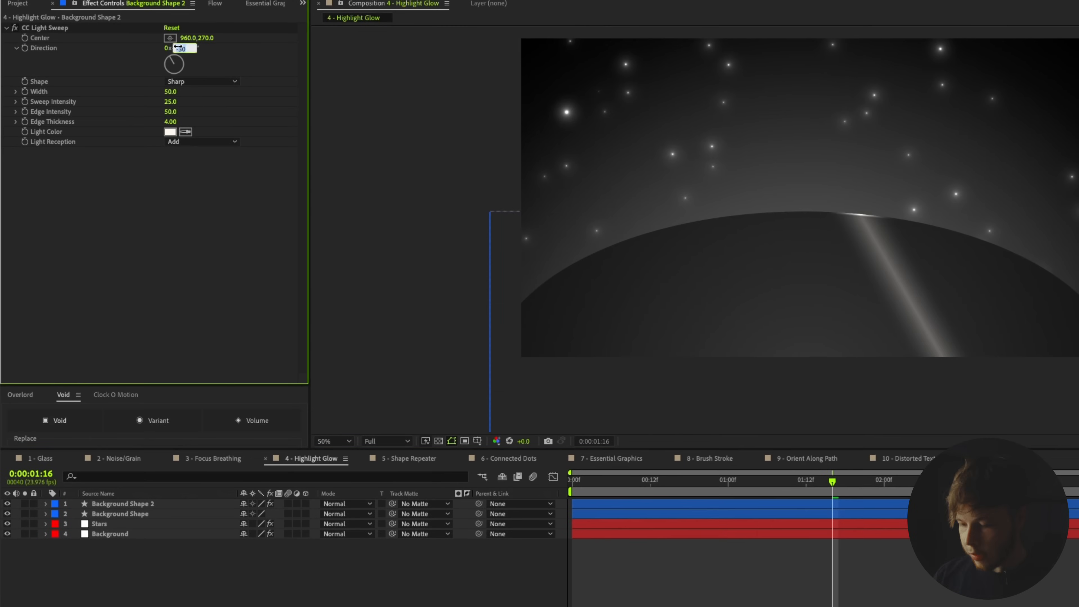
type("0")
key("Return")
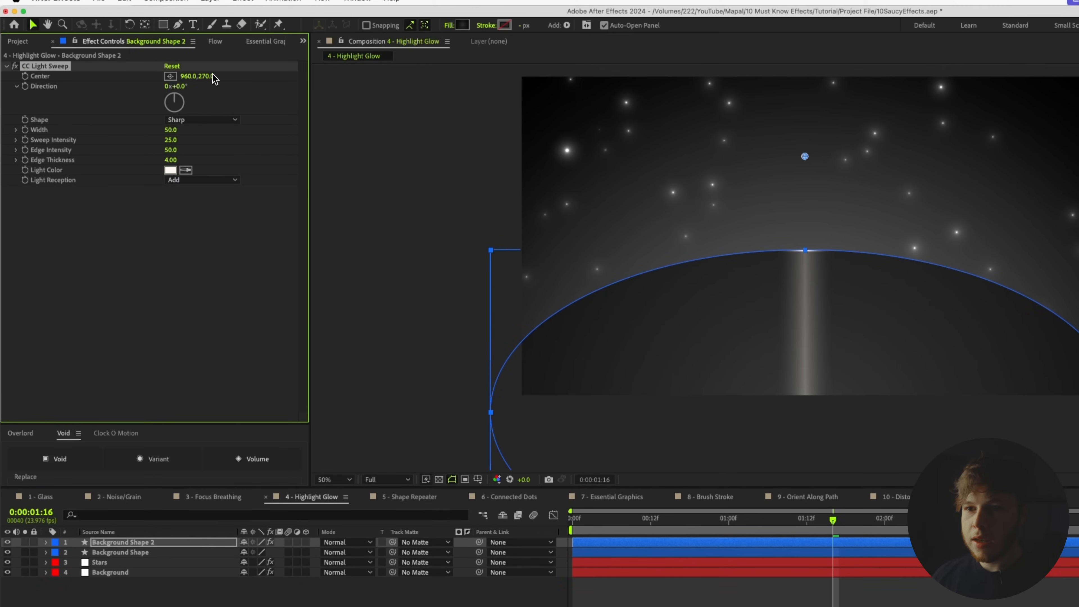
- Set CC Light Sweep's Width to 538, Sweep Intensity to 0 and Light Reception to Cutout
left_click_drag(169, 141, 365, 147)
left_click(869, 598)
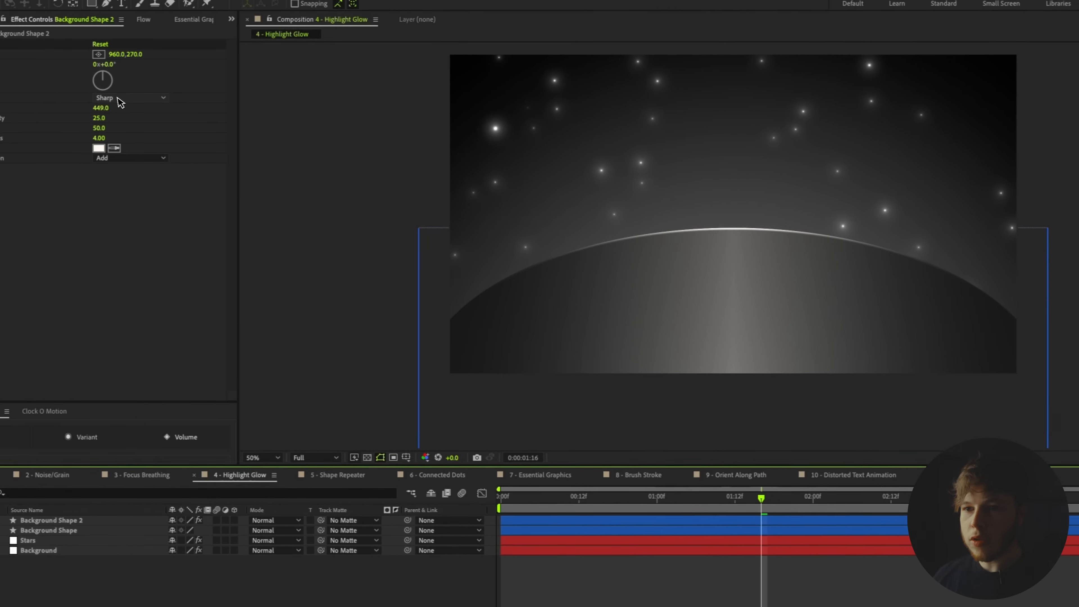
left_click(208, 109)
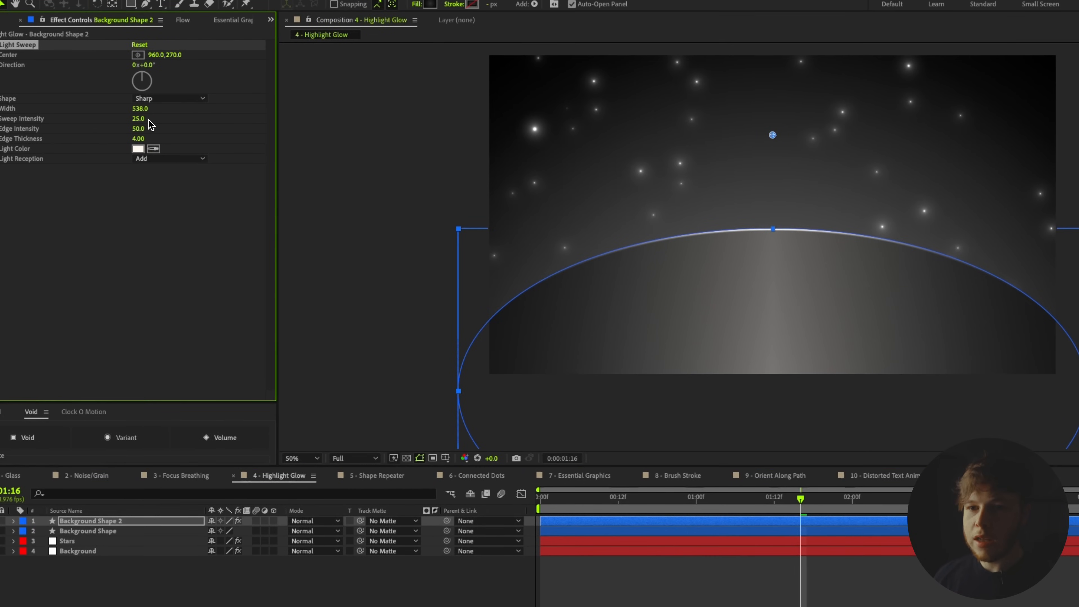
type("0")
key("Return")
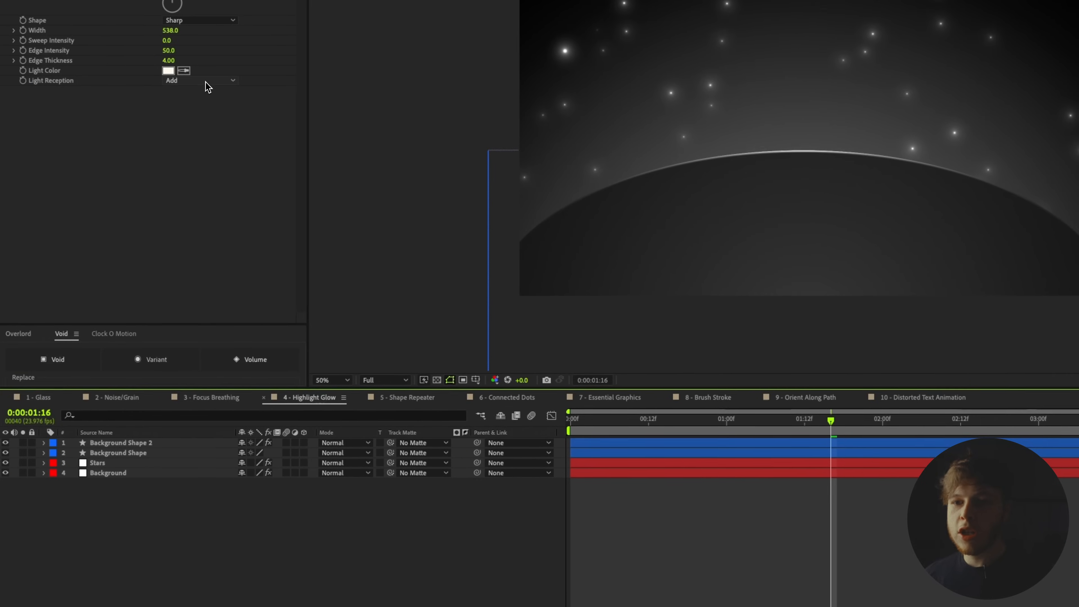
left_click(94, 42)
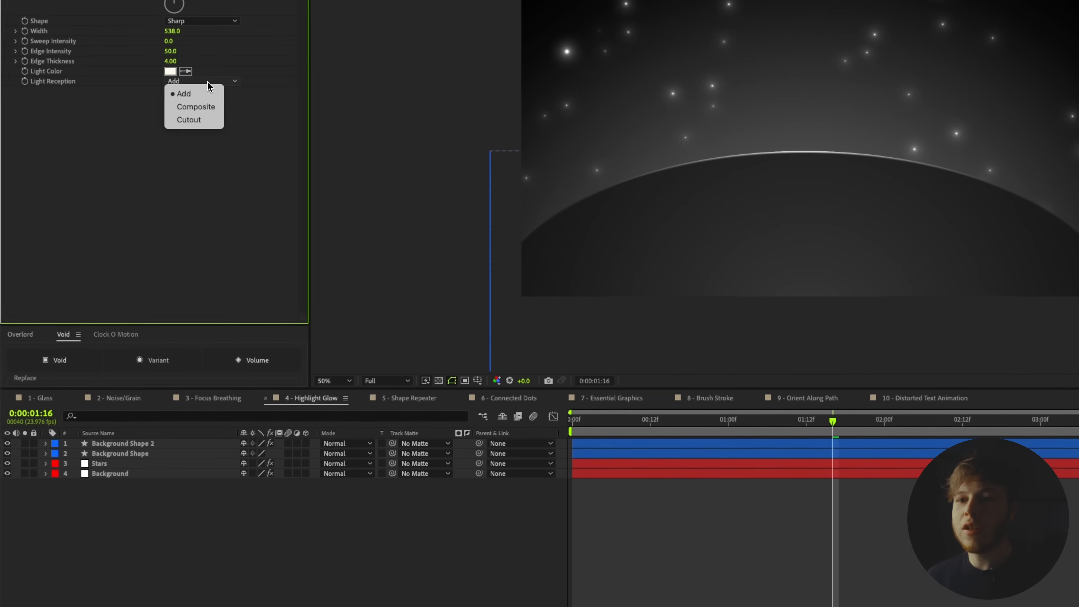
left_click(190, 120)
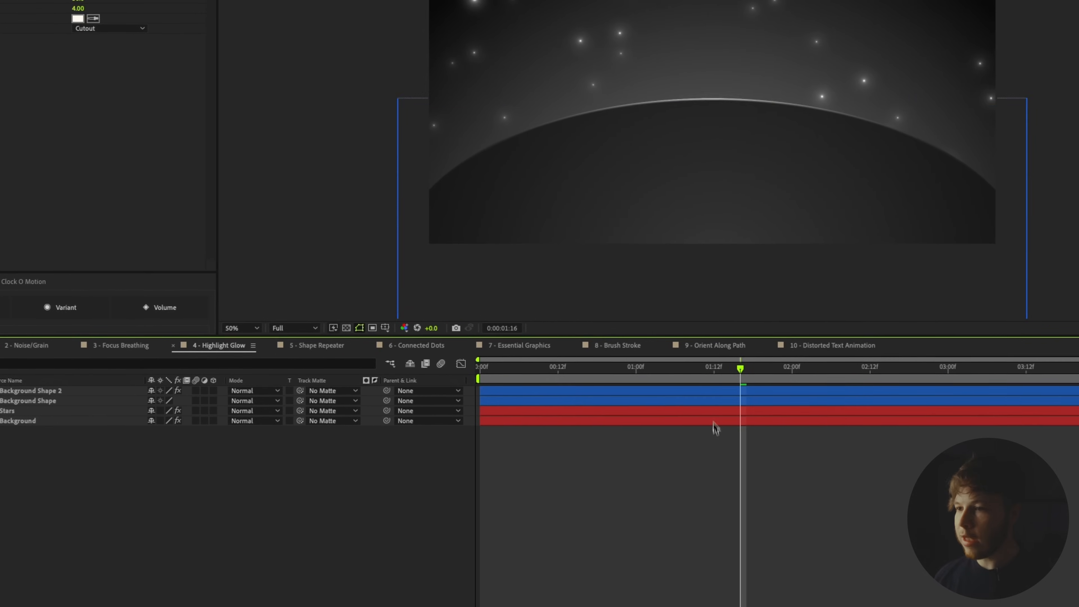
- Apply the Deep Glow effect to the Background Shape 2 layer
left_click(41, 393)
key("ctrl+space")
type("d")
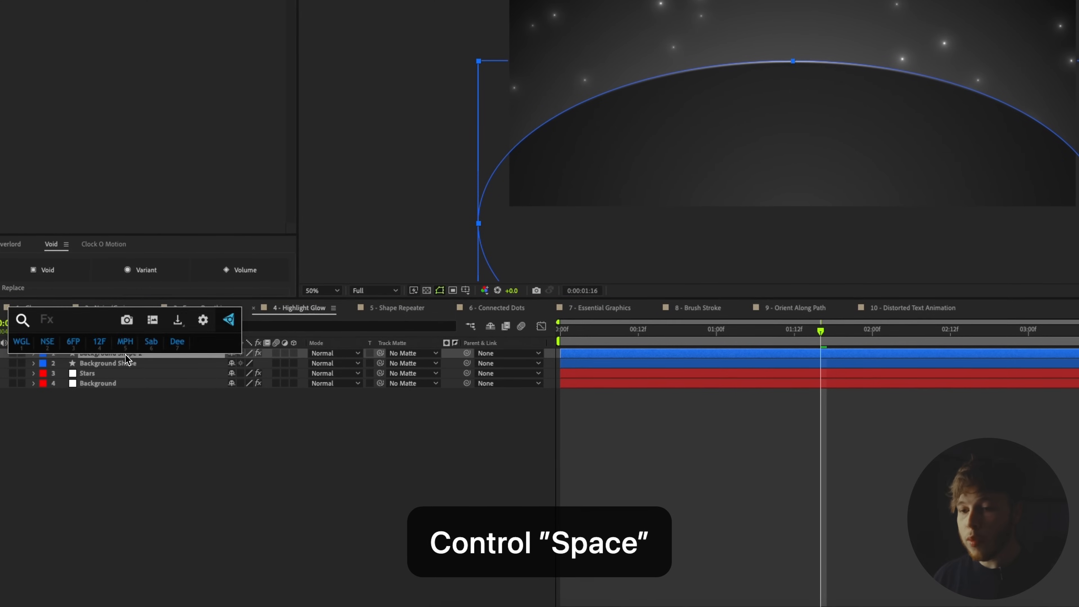
left_click(126, 356)
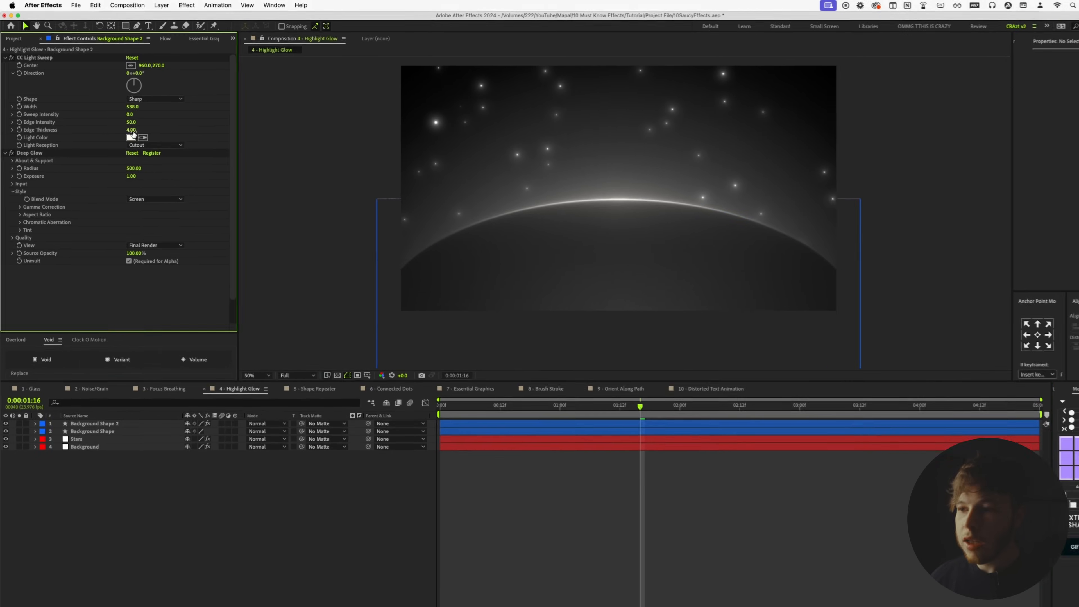
- Refine CC Light Sweep with Edge Thickness 2, Width 392 and Edge Intensity 40
left_click(133, 132)
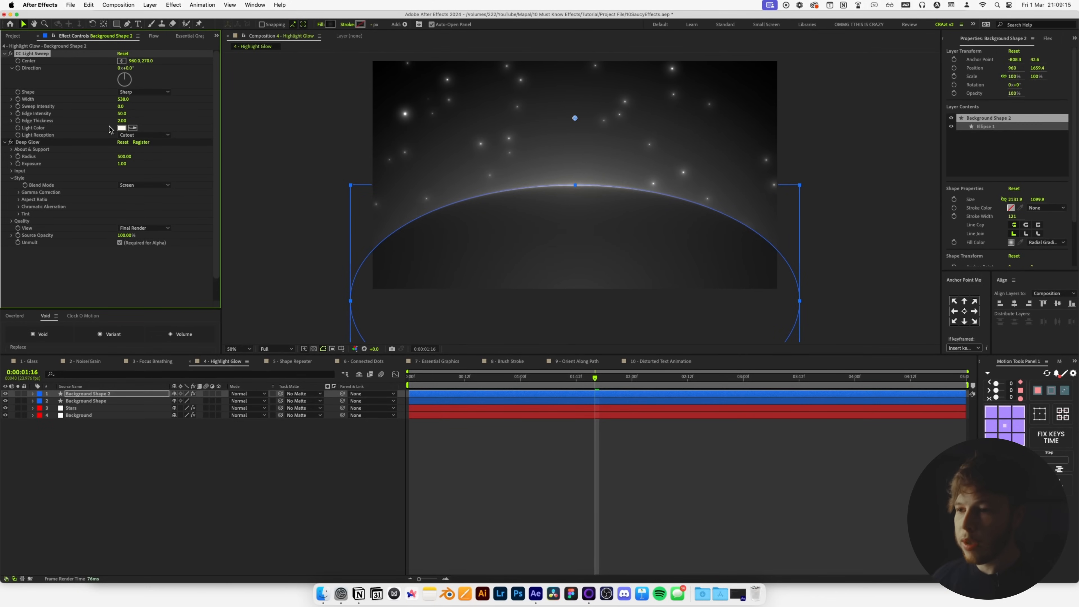
left_click(309, 502)
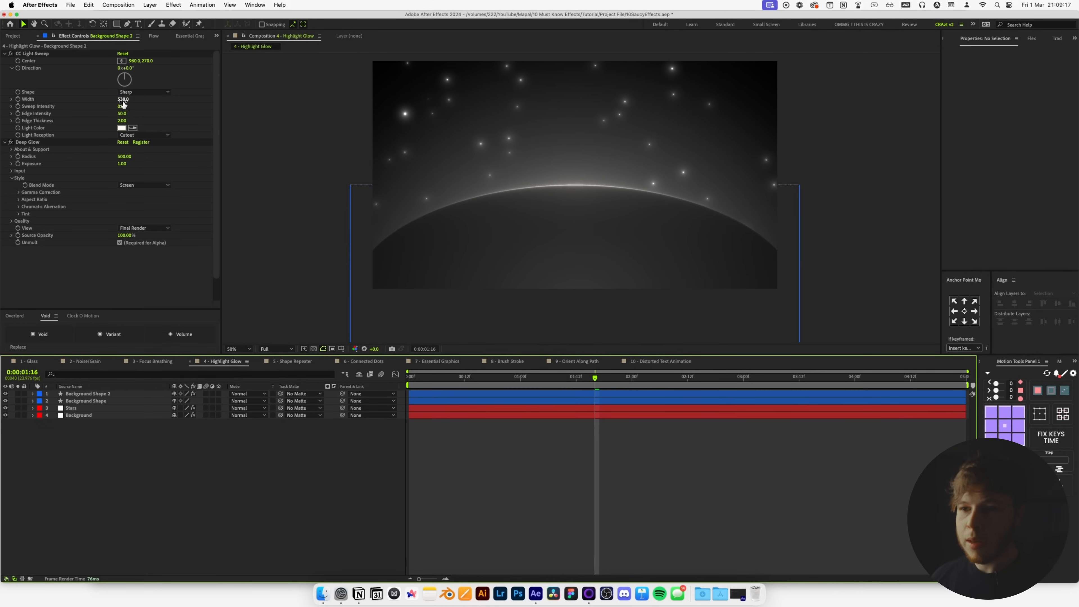
left_click_drag(123, 103, 72, 107)
left_click(135, 463)
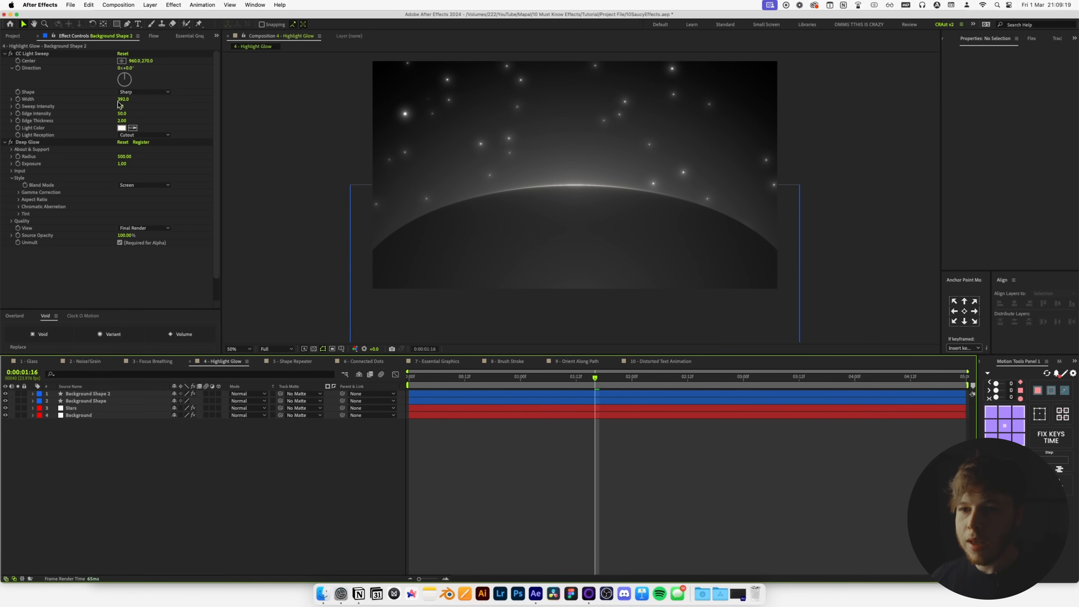
left_click(123, 114)
type("10")
key("Return")
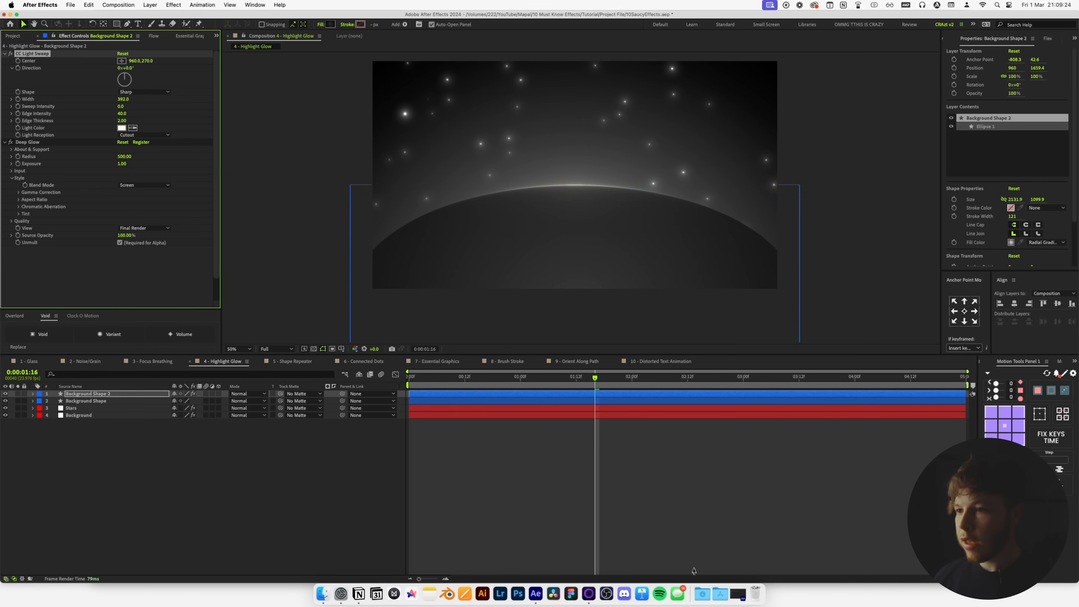
left_click(339, 476)
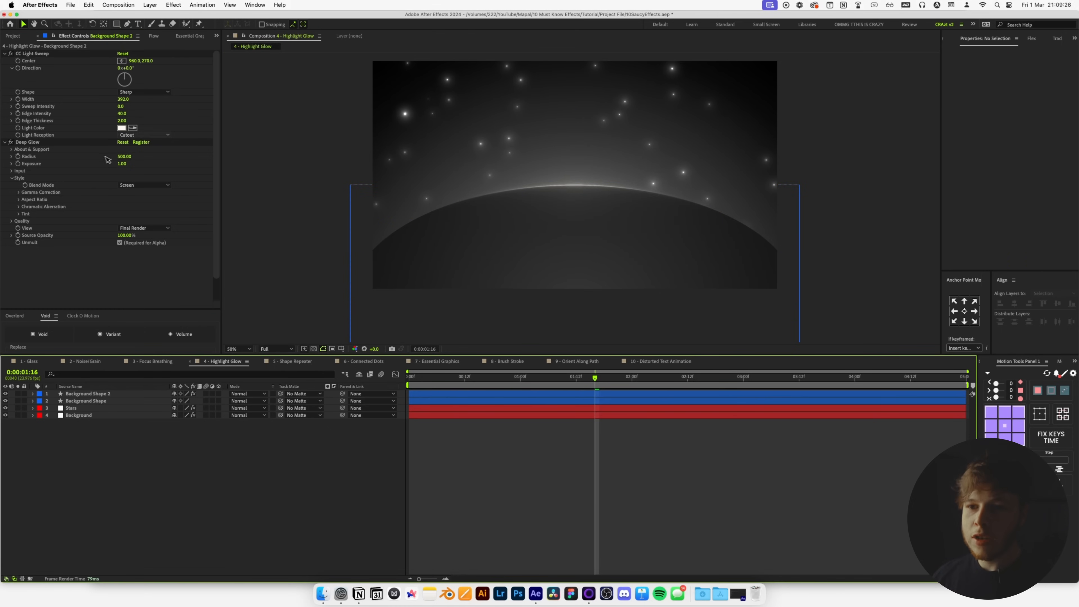
- Set CC Light Sweep's Light Color to the warm cream F7E6C6 and preview the highlight glow
left_click(121, 128)
left_click_drag(560, 392, 563, 377)
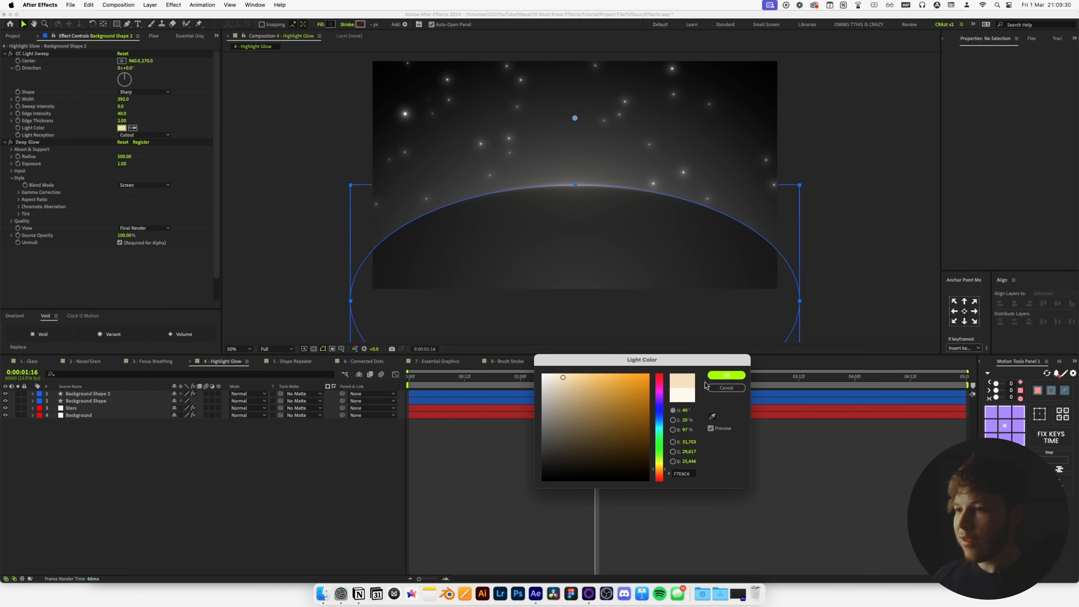
left_click(725, 375)
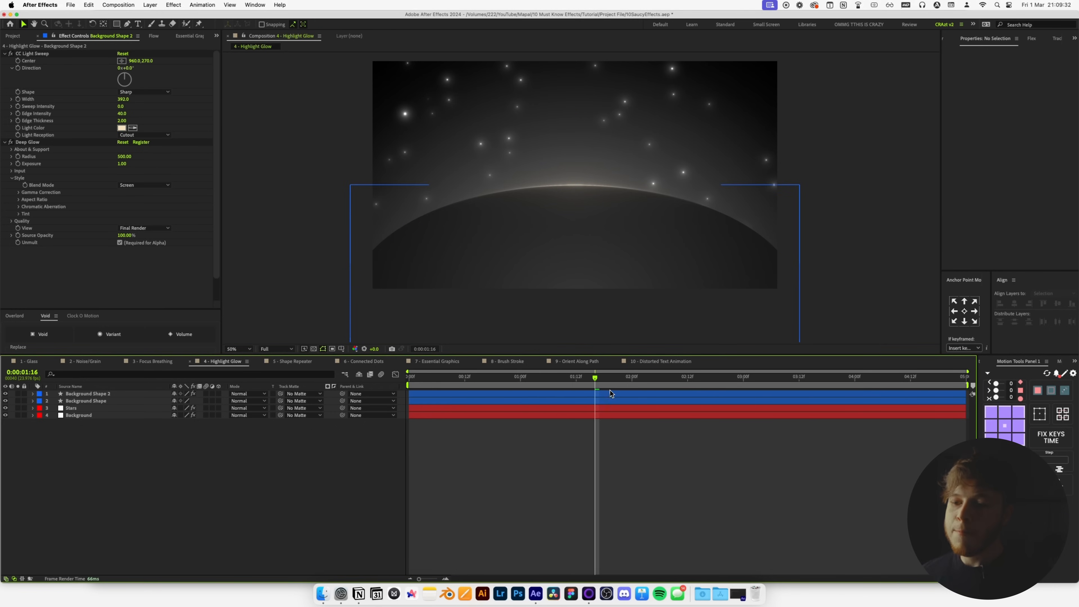
key("space")
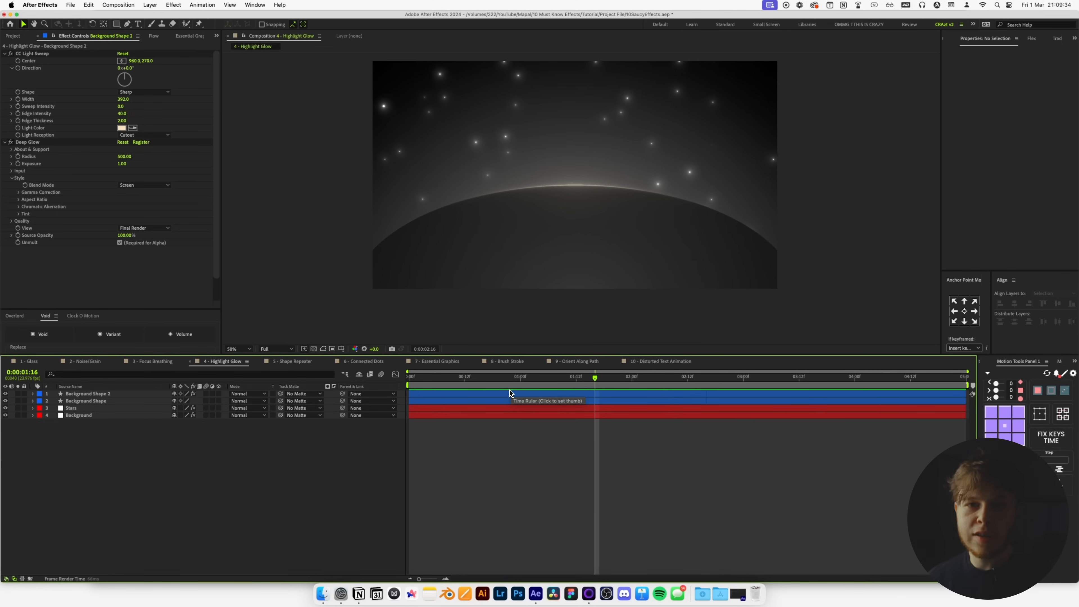
key("space")
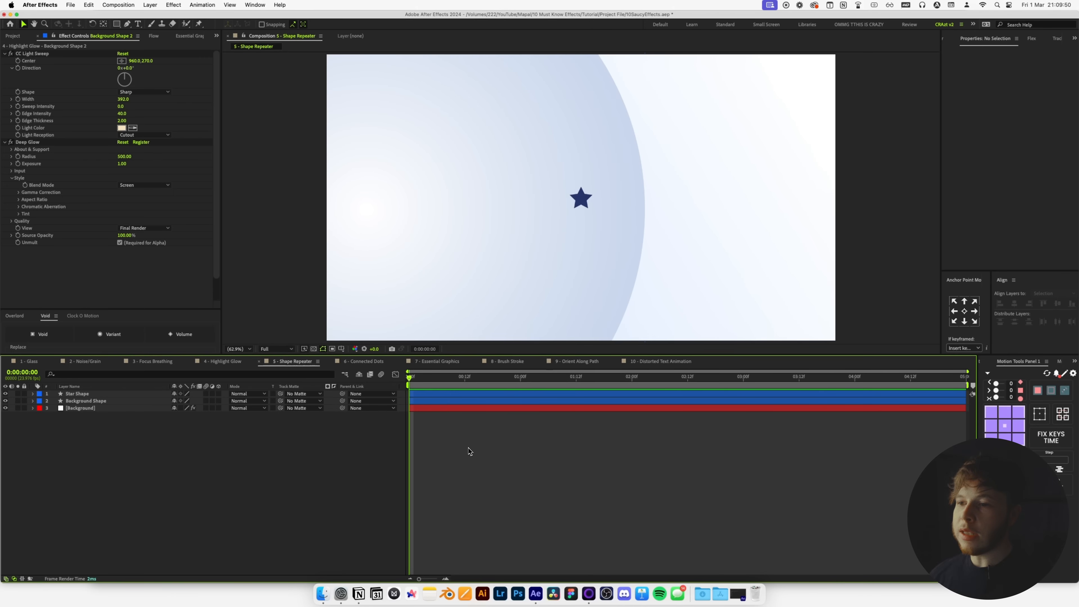
- Align the Star Shape layer to the left and top edges of the 5 - Shape Repeater composition
left_click(104, 396)
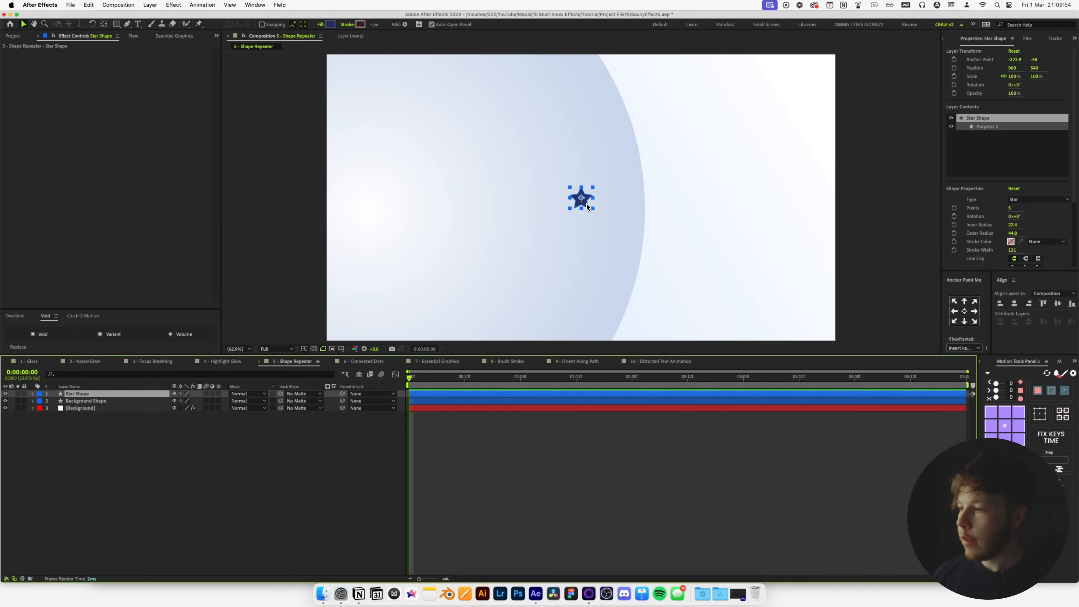
left_click(1001, 304)
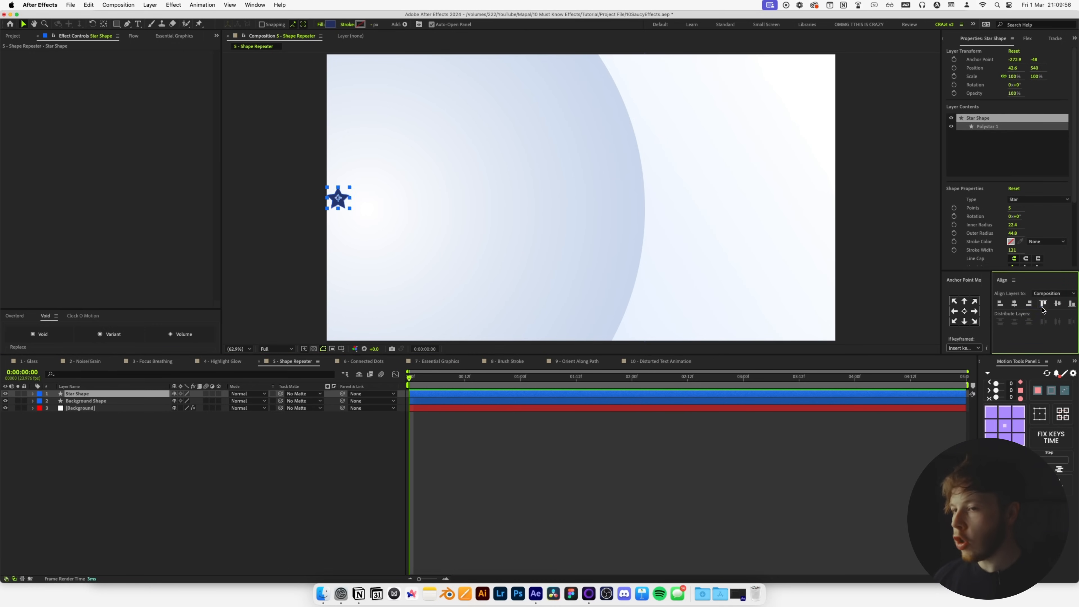
left_click(1042, 307)
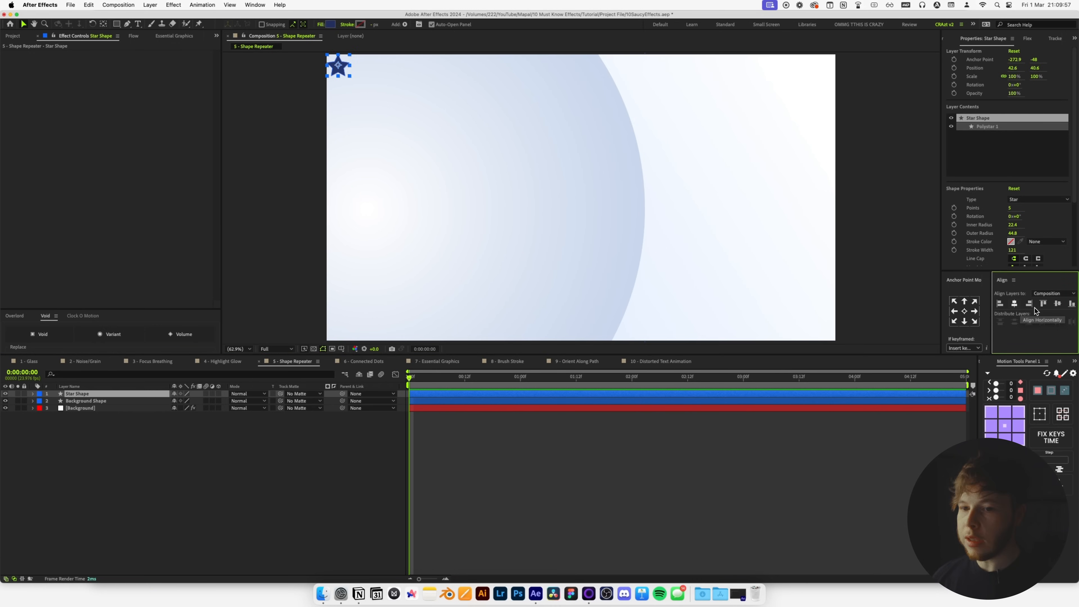
- Add a Repeater to the Star Shape layer's contents and set its Copies to 21
left_click(33, 394)
left_click(222, 401)
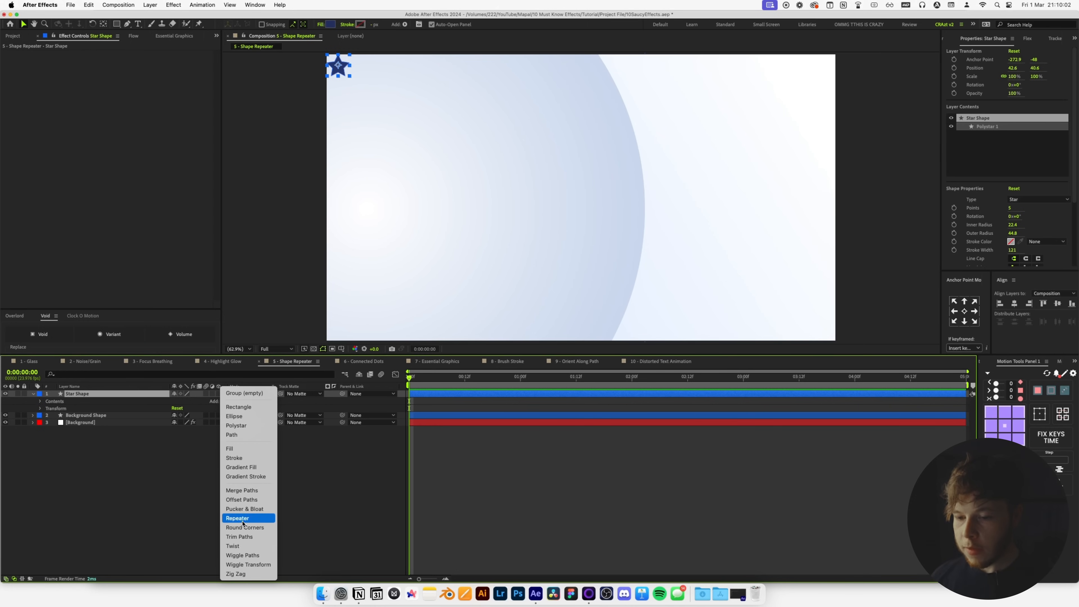
left_click(251, 518)
left_click(48, 417)
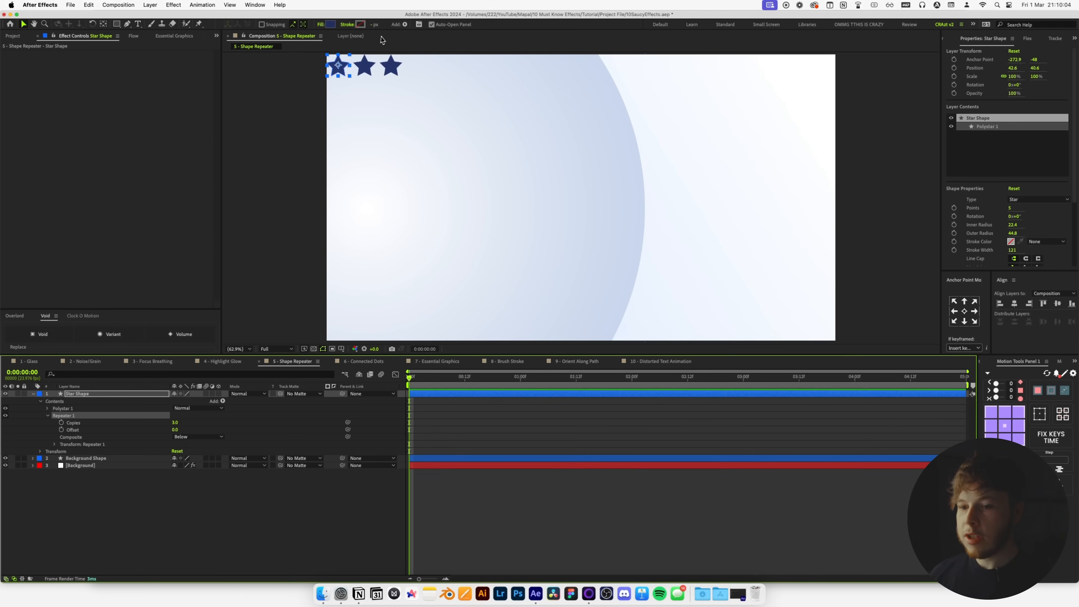
left_click_drag(174, 426, 219, 421)
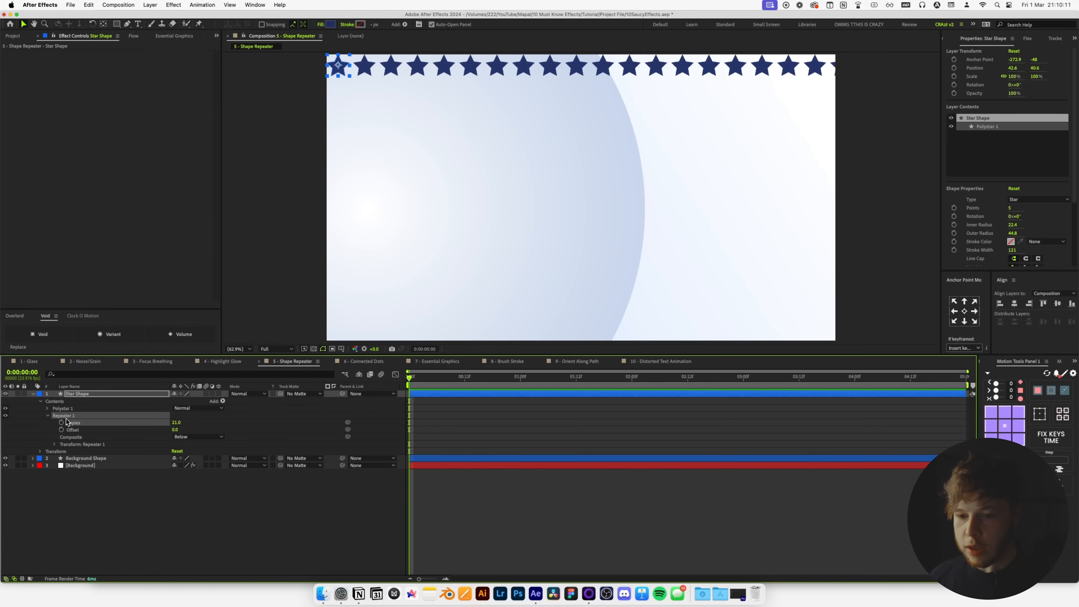
- Add a second Repeater inside the Star Shape layer's Polystar 1 group
left_click(66, 408)
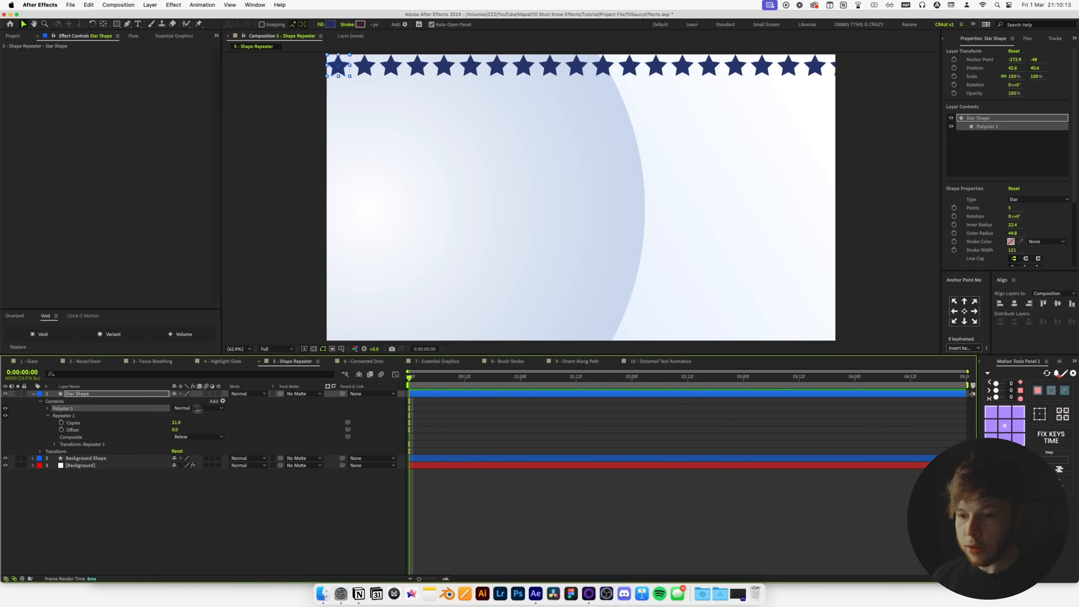
left_click(223, 401)
left_click(237, 518)
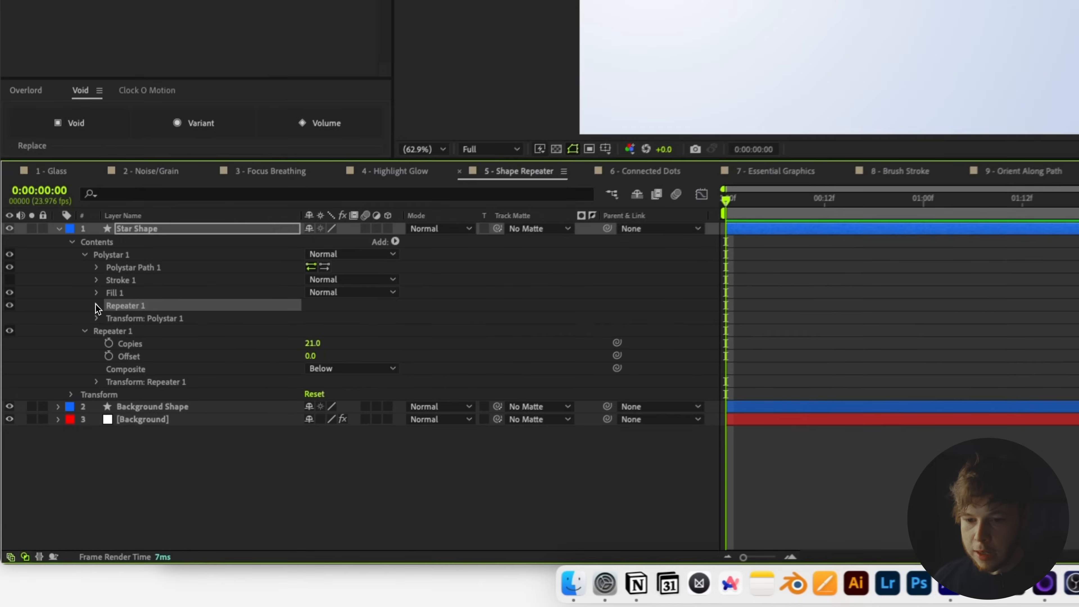
- Set the Position of the Repeater inside Polystar 1 to 0, 100 so its copies stack downward
left_click(53, 437)
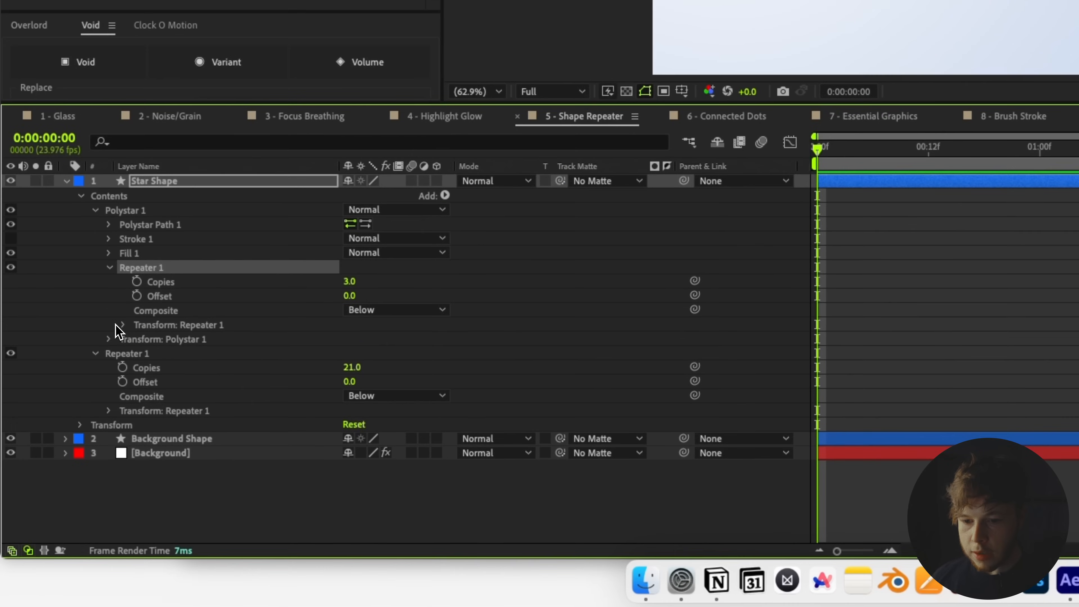
left_click(122, 325)
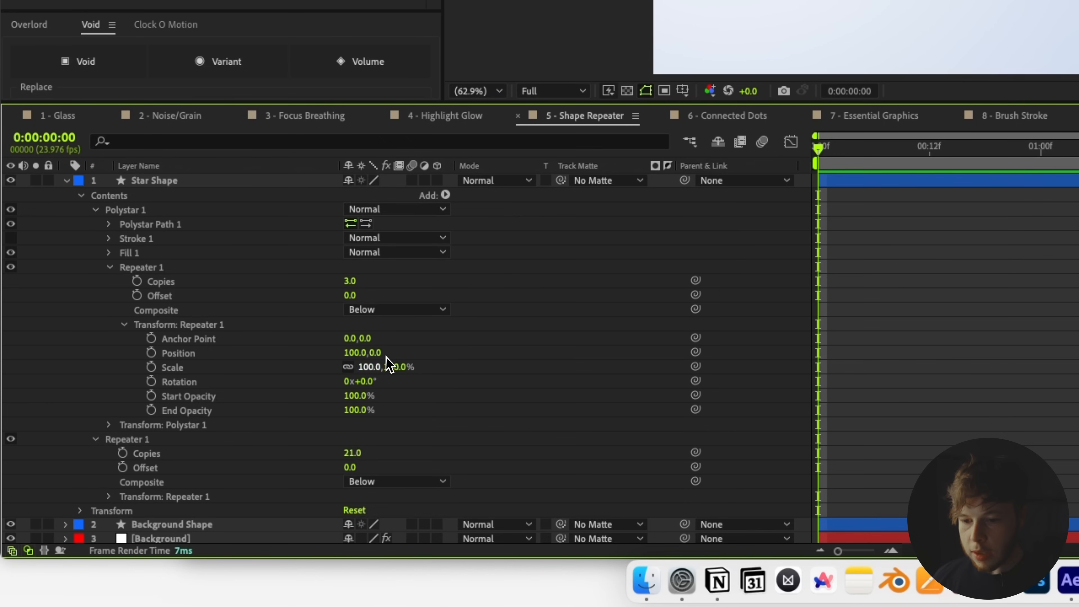
left_click(354, 352)
type("0")
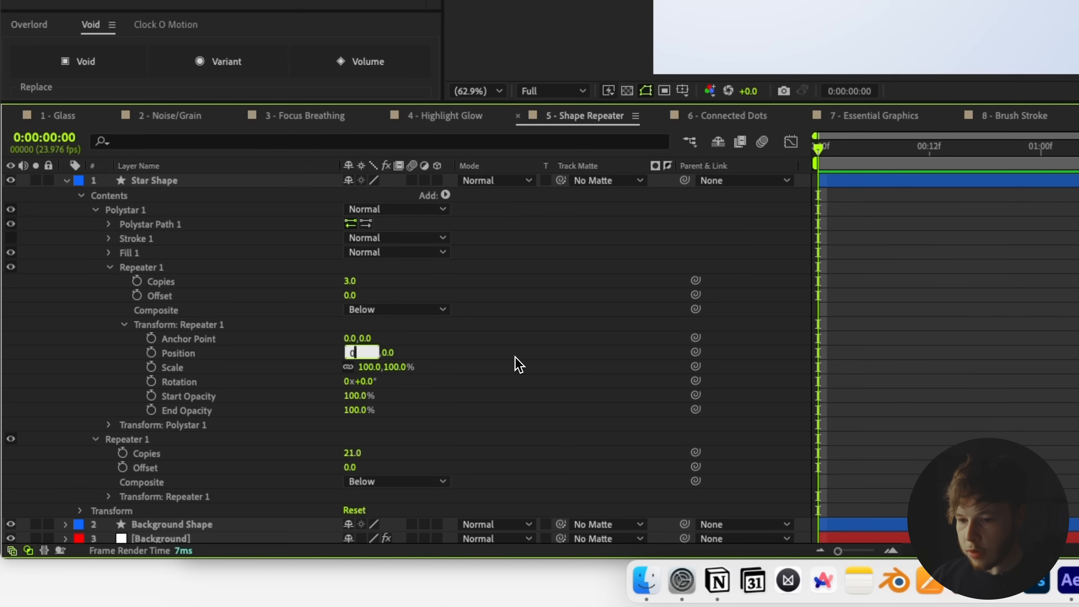
key("Tab")
type("12")
type("00")
key("Return")
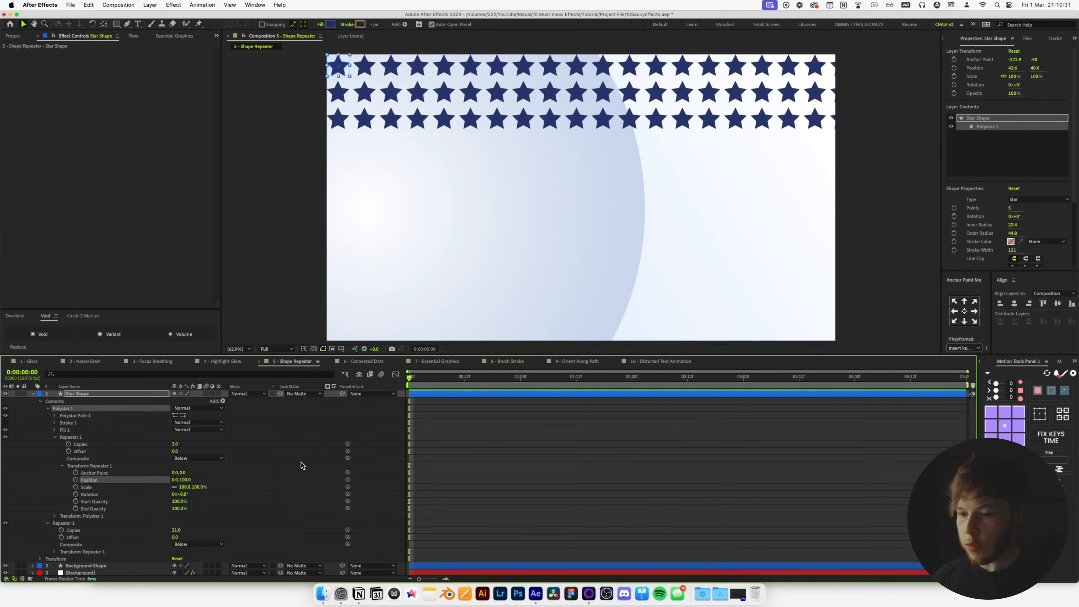
- Increase the inner Repeater's Copies until star rows fill the frame's height, and reveal the outer Repeater's transform properties
left_click(304, 463)
left_click_drag(174, 449, 181, 450)
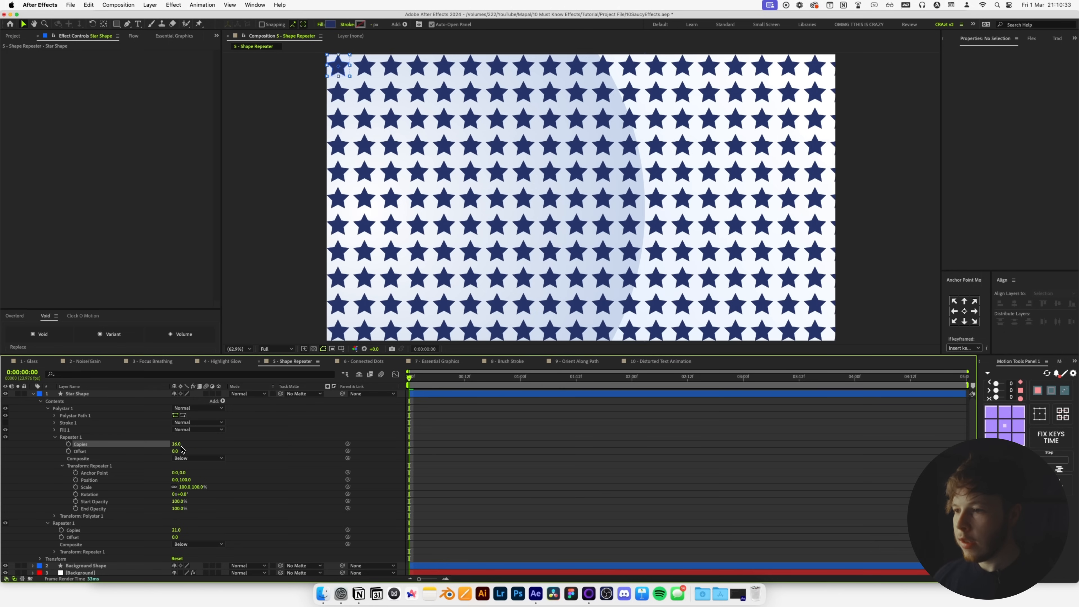
left_click(55, 437)
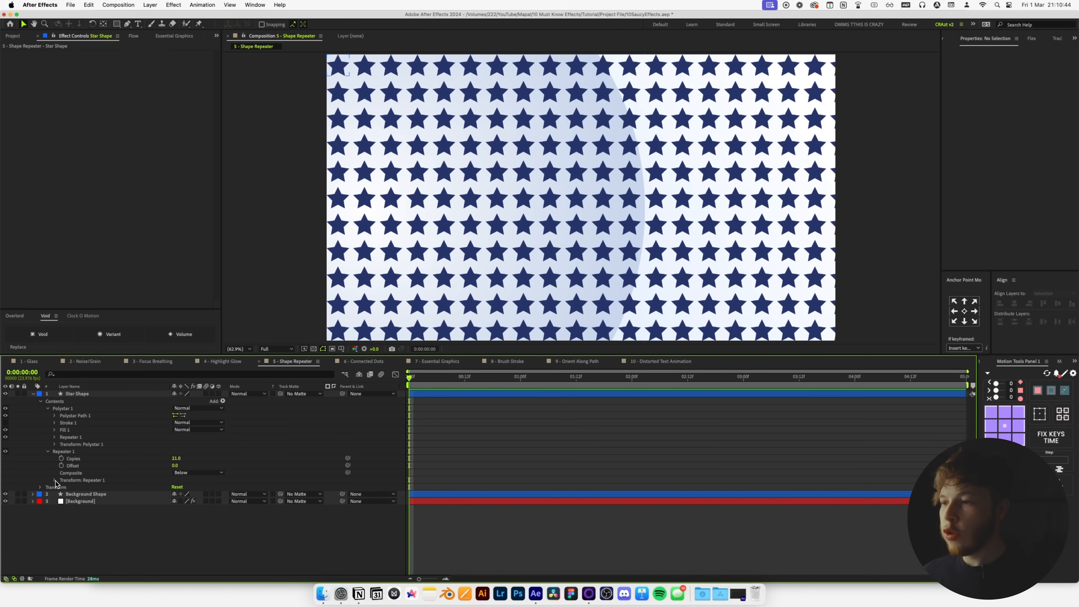
left_click(55, 480)
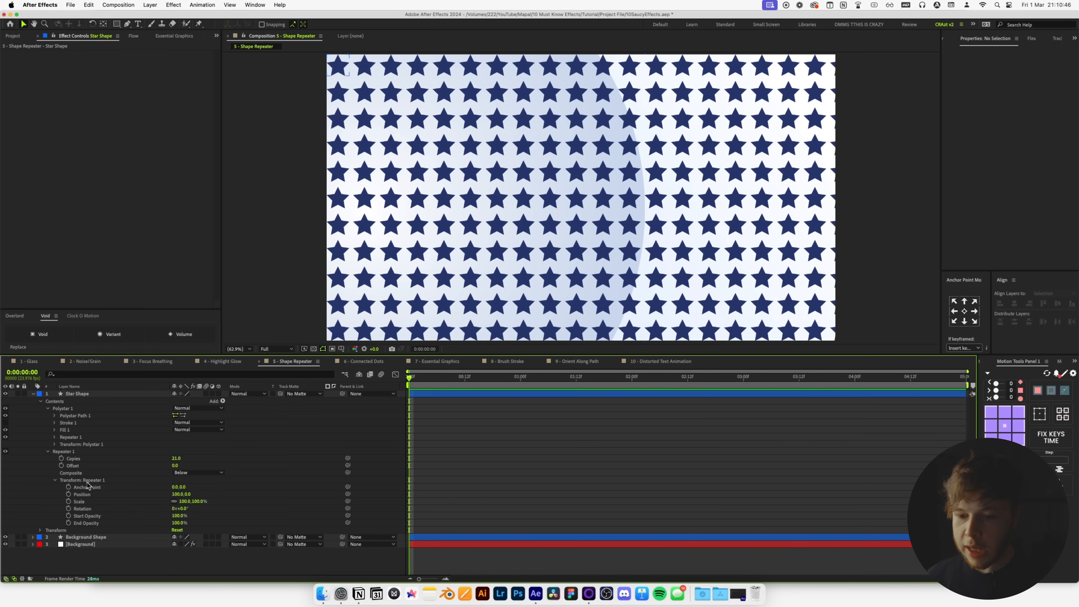
- Try tapering the star grid with the outer Repeater's Scale at 90% and its Anchor Point at 0, 341
left_click_drag(189, 501, 372, 446)
key("super+z")
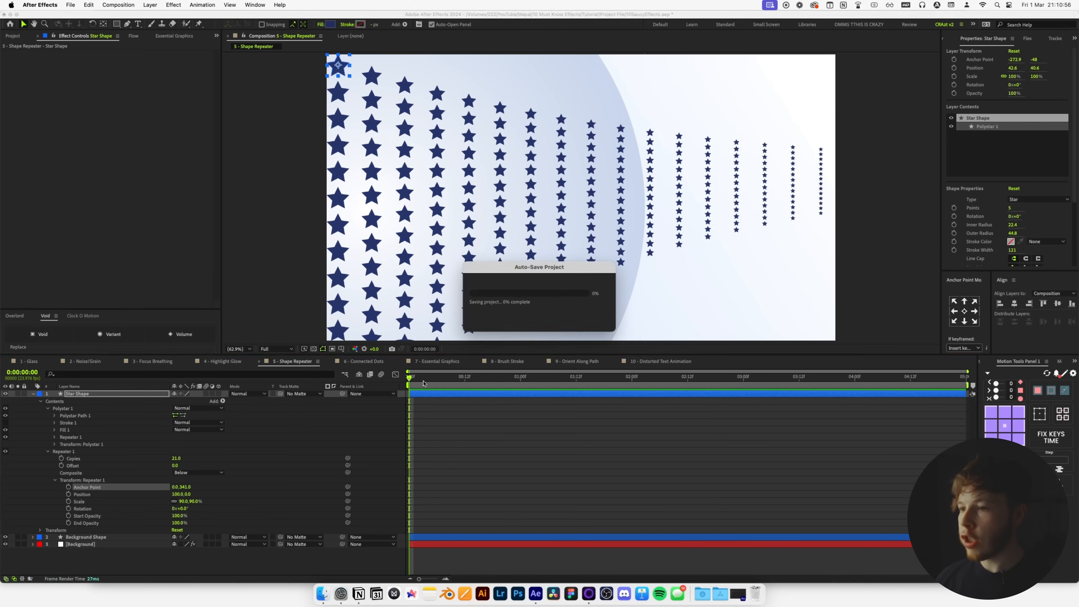
left_click(503, 380)
key("super+z")
key("super+z")
key("super+z")
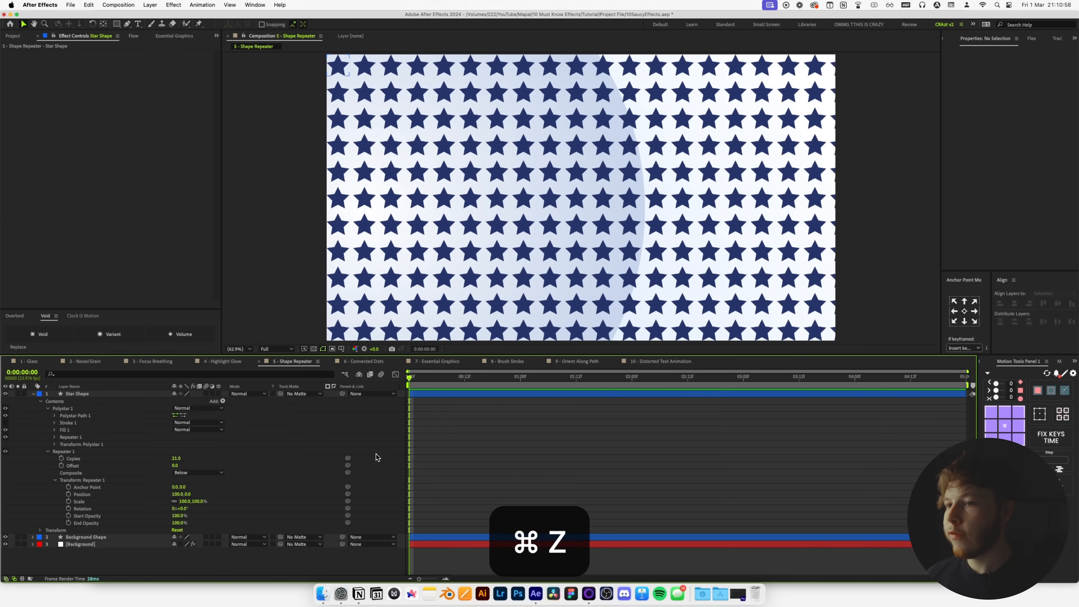
- Turn the repeated stars into small dots by changing the Polystar path to Polygon with 43 points and an Outer Radius of 12.8
left_click(54, 416)
left_click(198, 422)
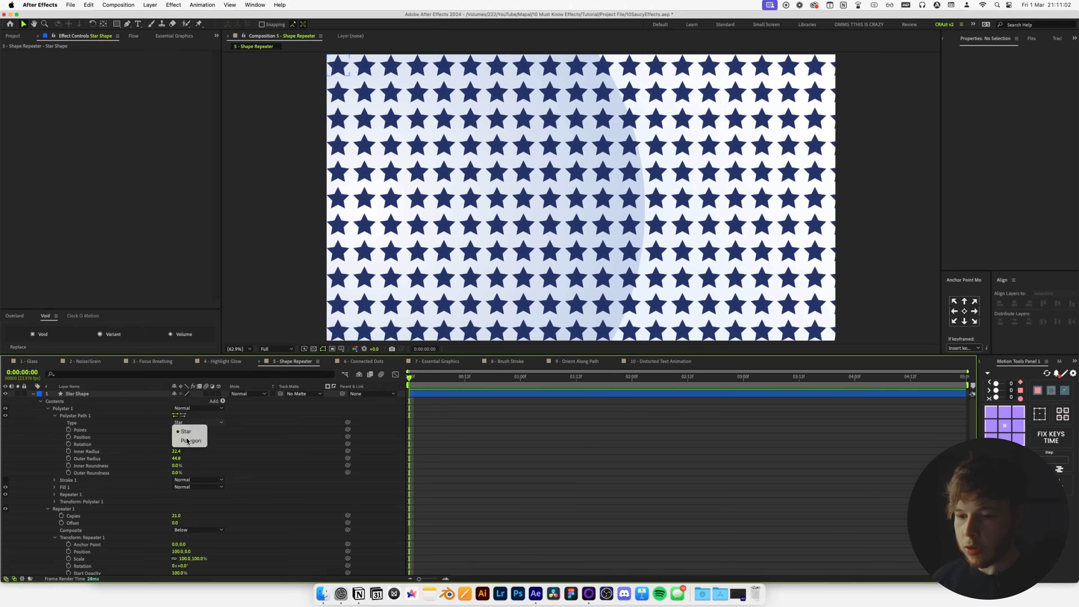
left_click(193, 446)
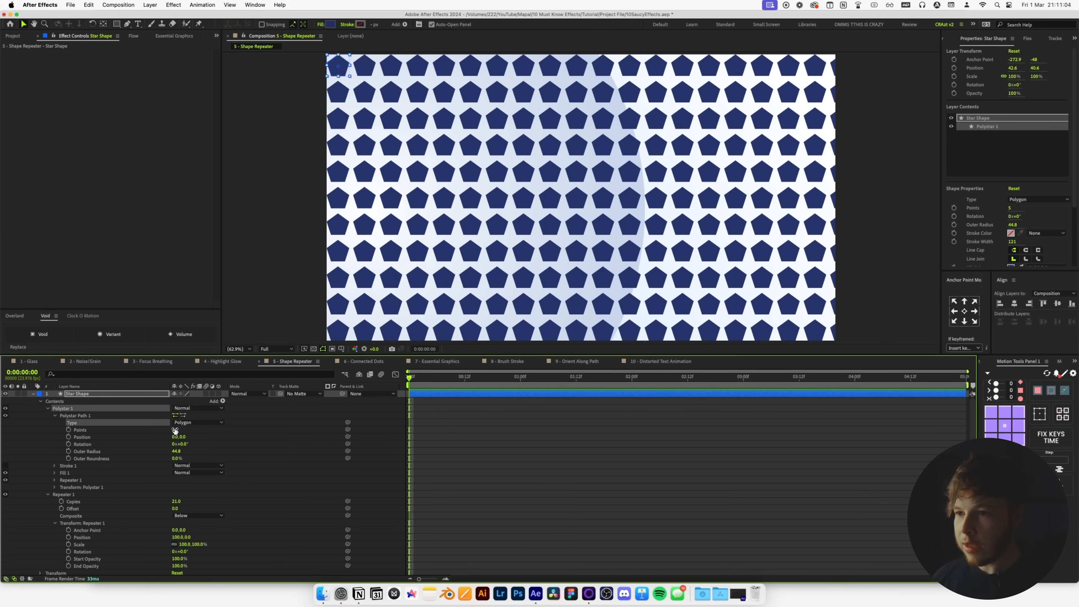
left_click_drag(174, 431, 189, 432)
left_click(606, 447)
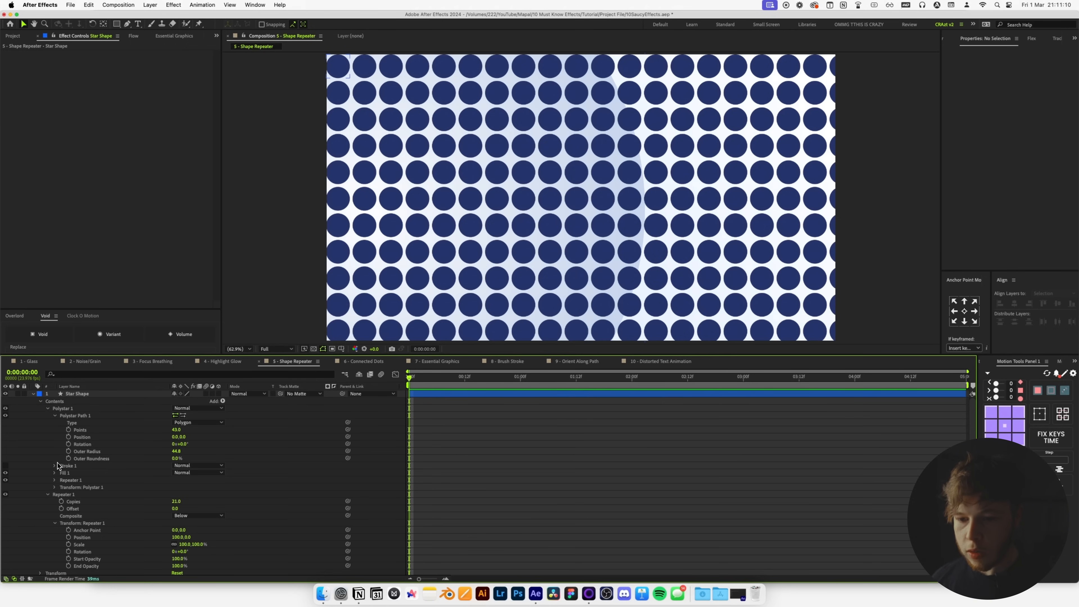
left_click_drag(176, 451, 168, 458)
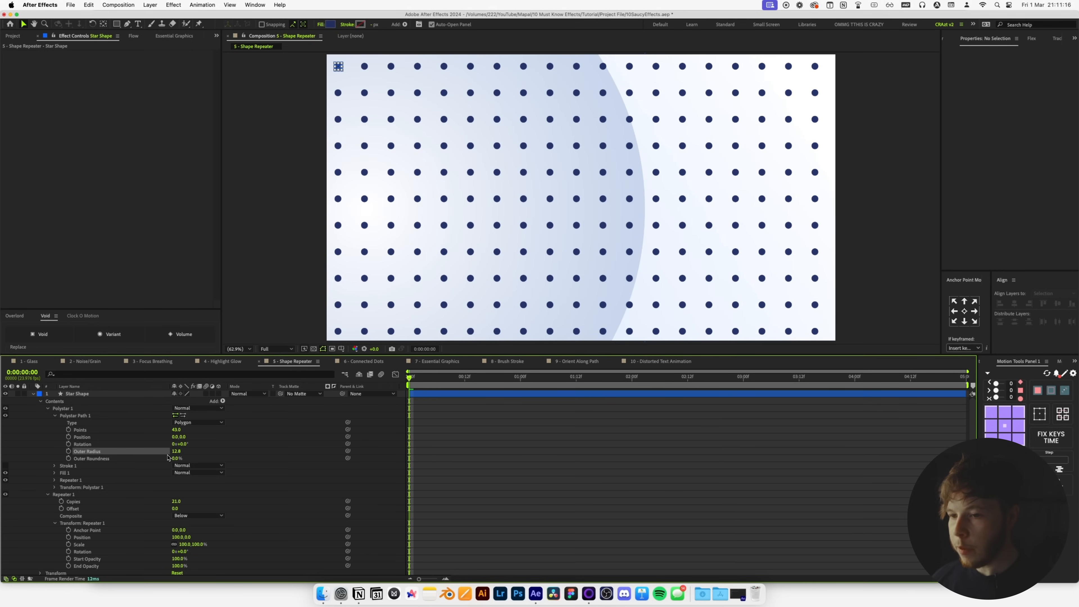
- Hide the Background Shape layer and set the Star Shape layer's fill colour to white (ffffff)
left_click(48, 494)
left_click(5, 508)
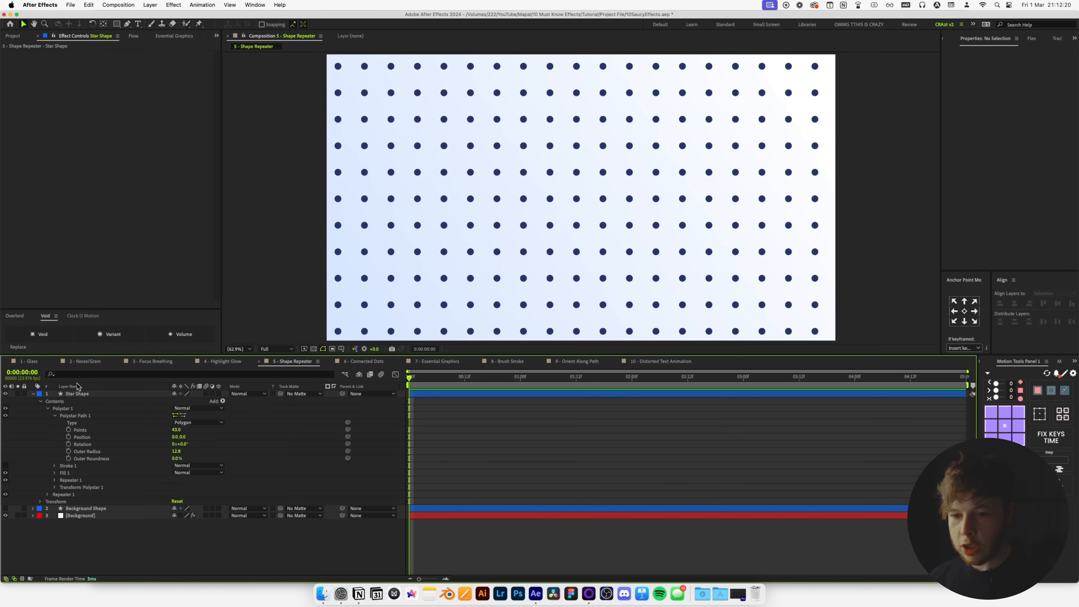
left_click(78, 394)
left_click(330, 24)
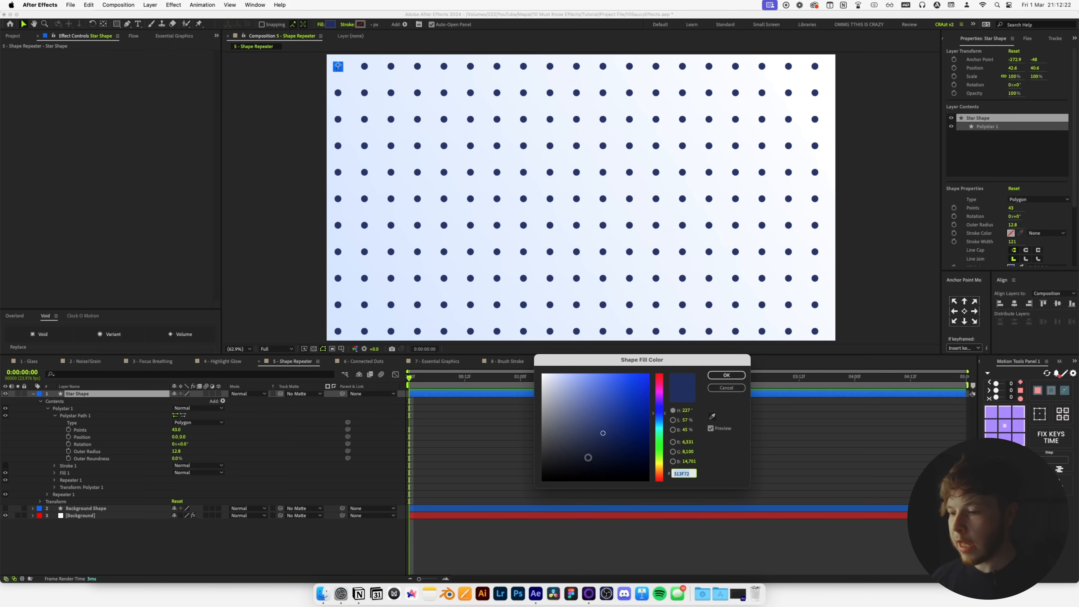
type("ffffff")
key("Return")
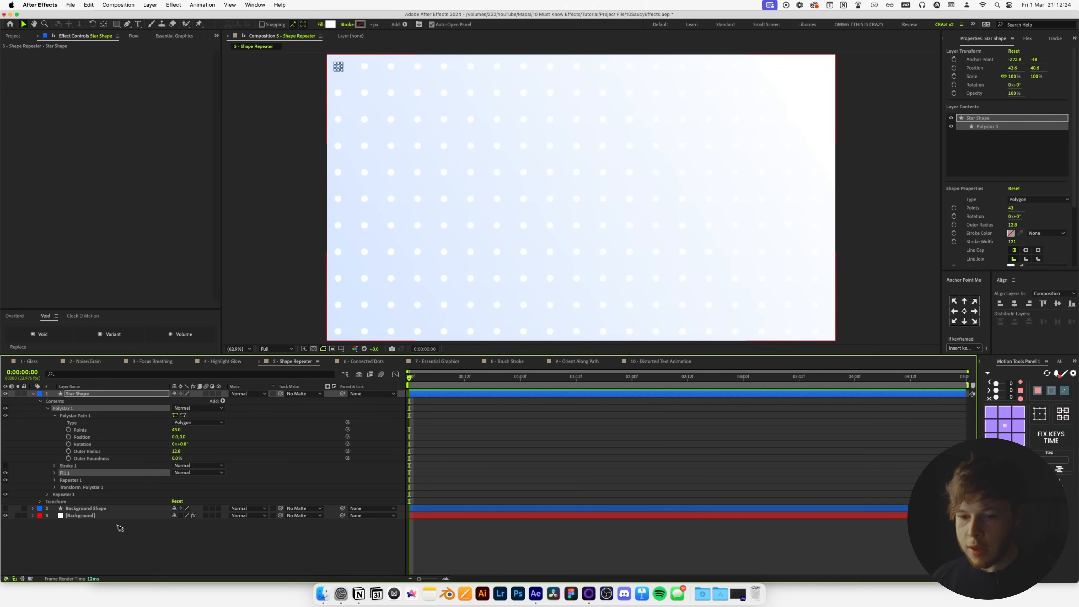
- Create a 1920 x 1080 black (000000) solid directly above the Background Shape layer, behind the dots
left_click(95, 508)
key("super+y")
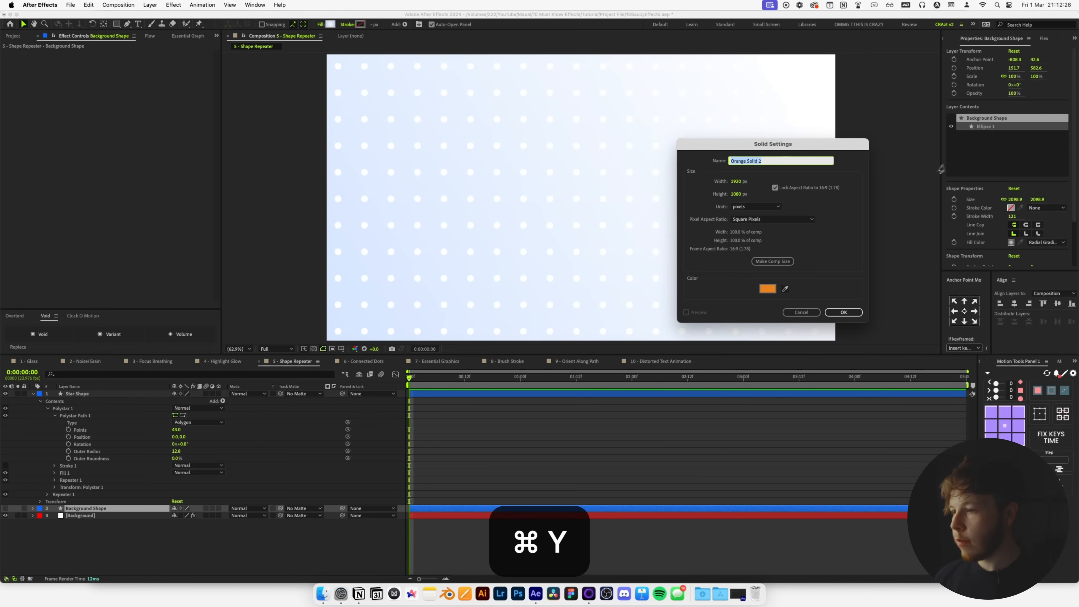
left_click(770, 289)
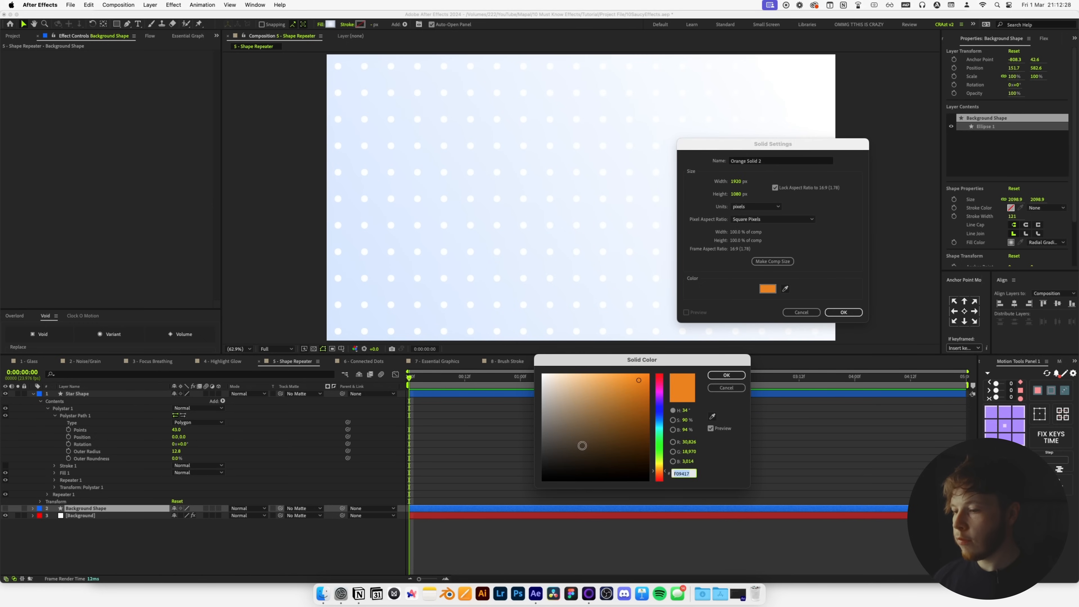
type("000000")
left_click(726, 375)
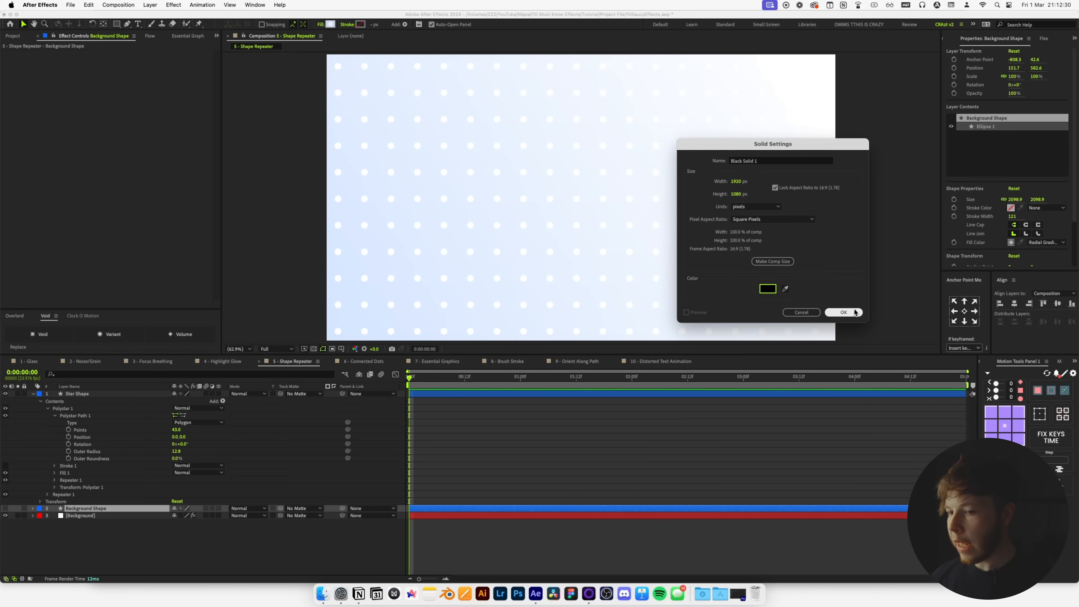
left_click(859, 311)
left_click(491, 341)
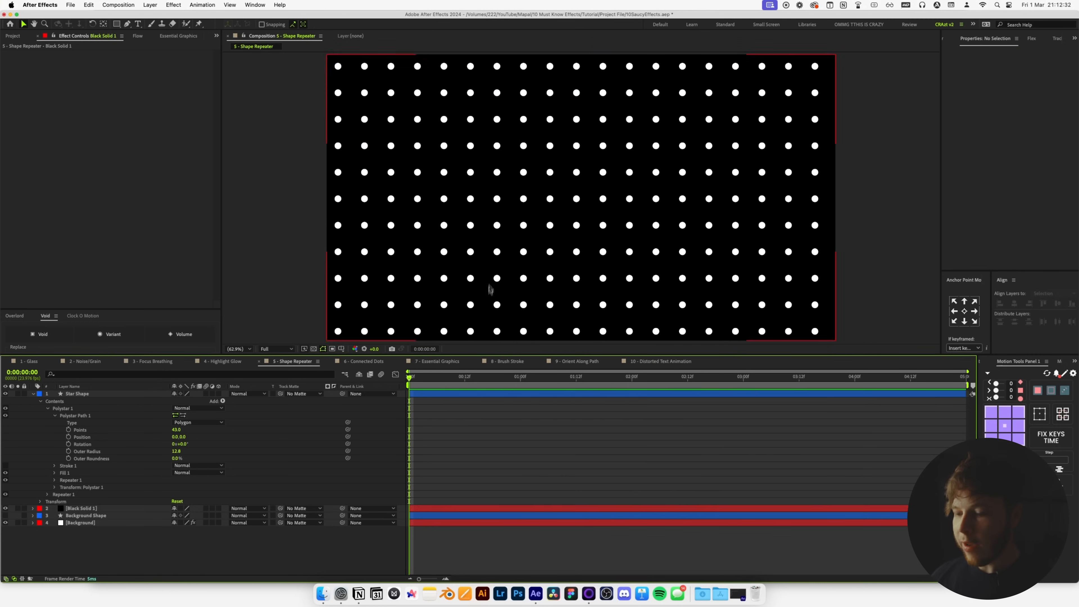
- Draw a white circle about 203 px wide on a new shape layer and centre it in the composition
key("u")
left_click(125, 25)
left_click_drag(116, 23, 140, 46)
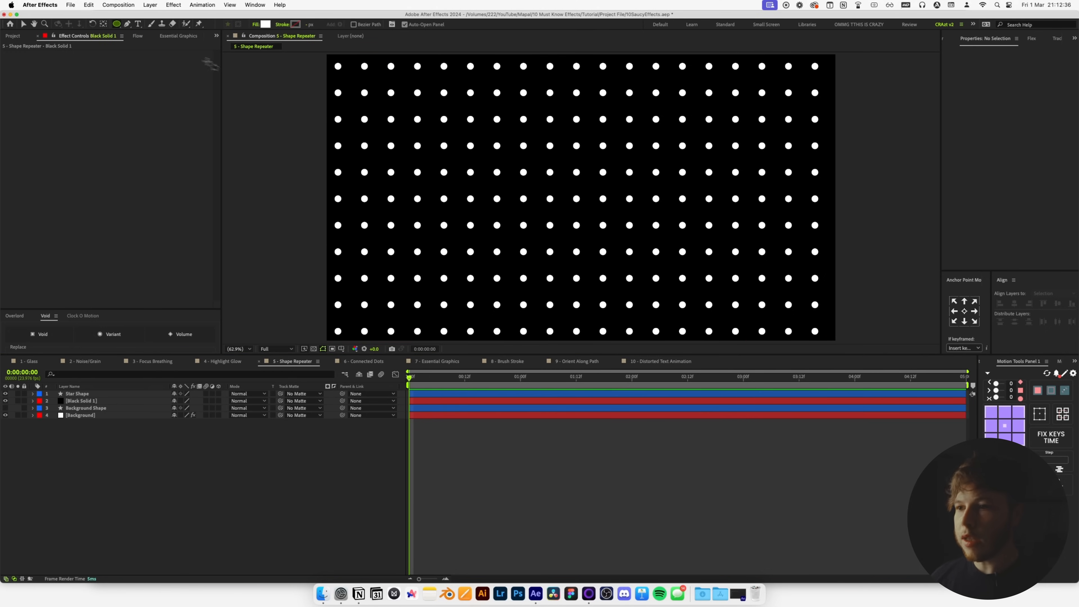
left_click(581, 198)
left_click_drag(581, 197, 607, 232)
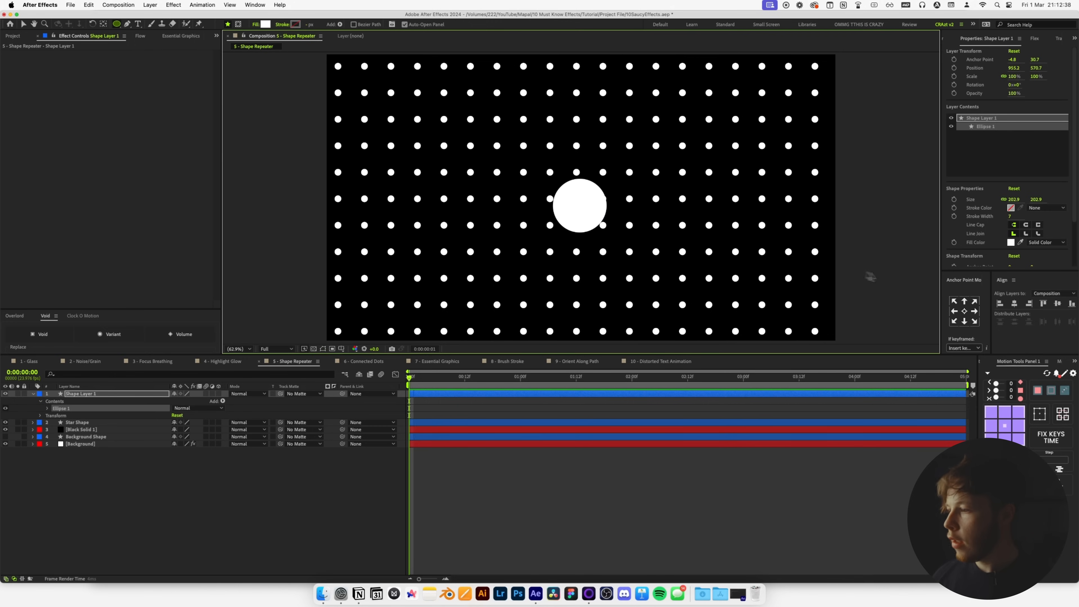
key("v")
left_click(1015, 303)
left_click(1058, 303)
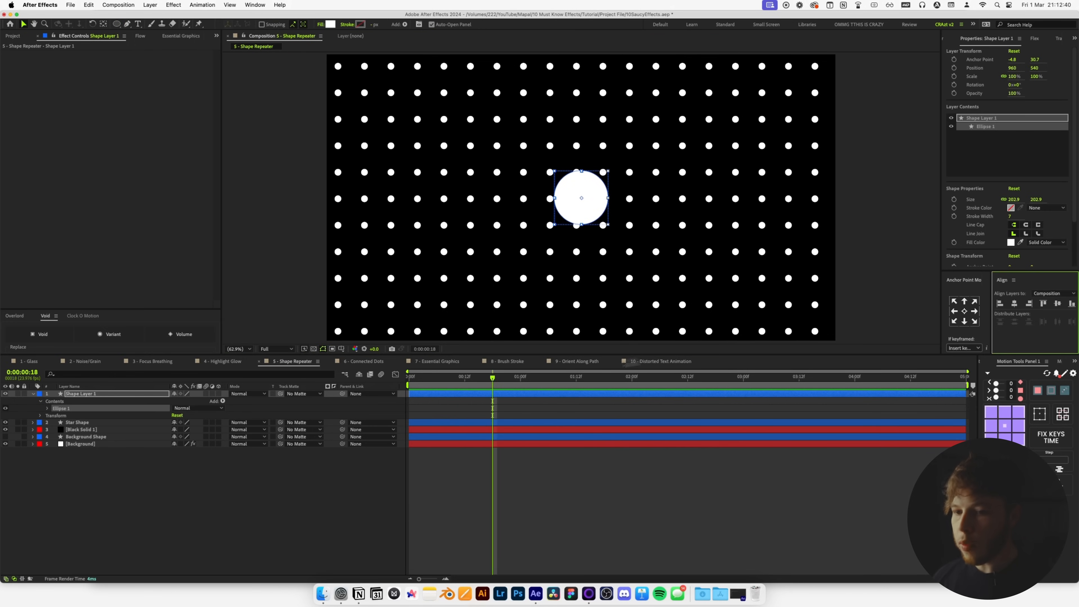
- Apply Turbulent Displace to the circle's Shape Layer 1 and set its Amount to 61 and Size to 72
left_click(74, 394)
key("ctrl+space")
type("tub")
key("BackSpace")
type("rb")
key("Return")
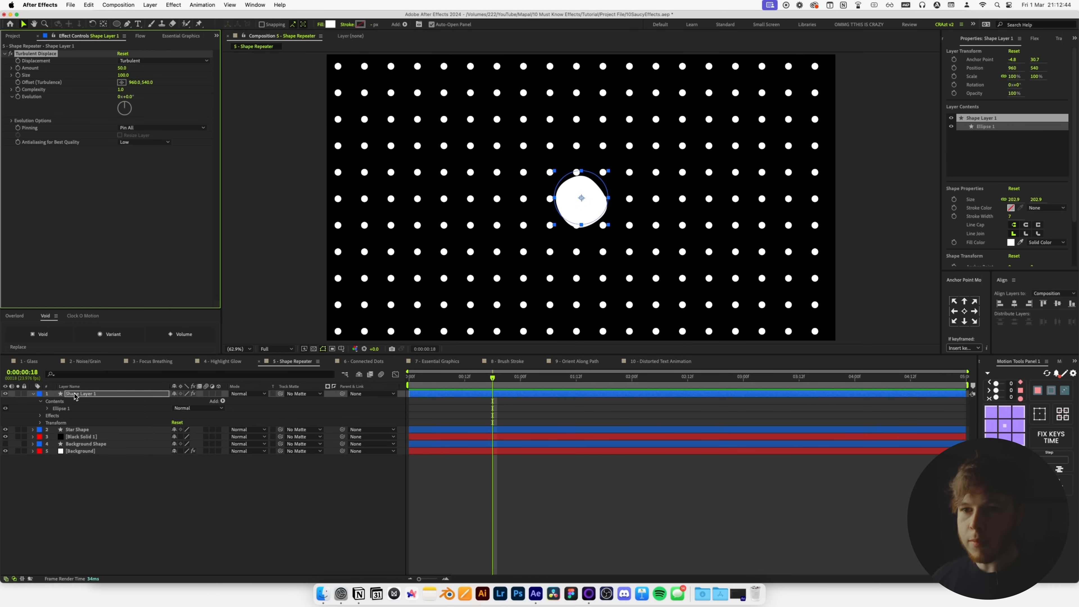
mouse_move(125, 76)
left_mouse_down()
mouse_move(248, 67)
mouse_move(150, 105)
mouse_move(113, 77)
left_mouse_up()
left_click_drag(122, 69, 425, 33)
left_click_drag(123, 75, 26, 97)
- Animate the Turbulent Displace Evolution with the expression time*100 and preview the wobbling shape
left_click(20, 98, "alt")
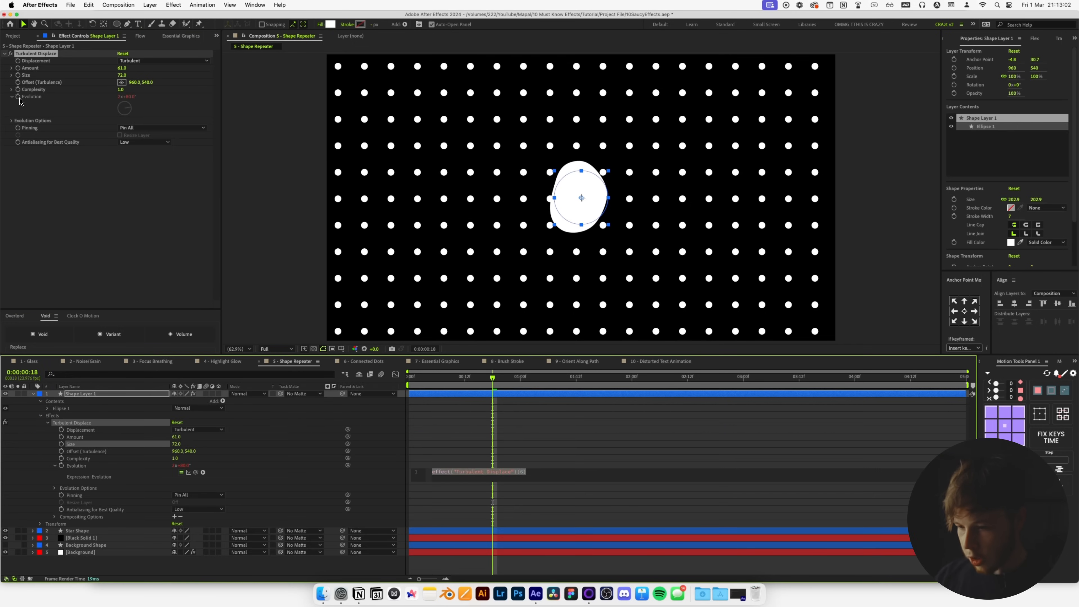
type("time*100")
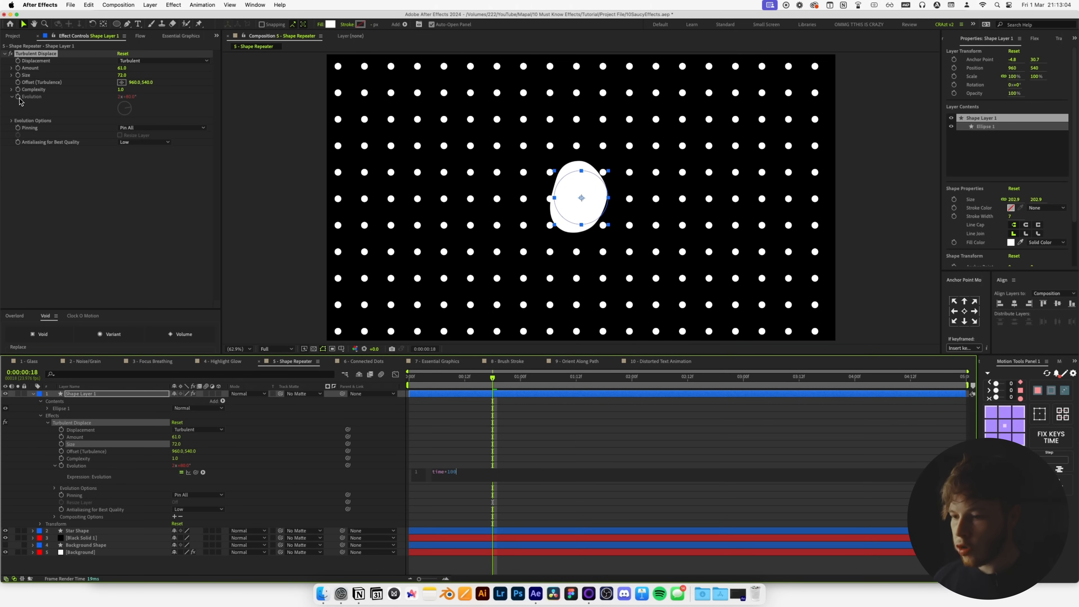
left_click(571, 488)
key("space")
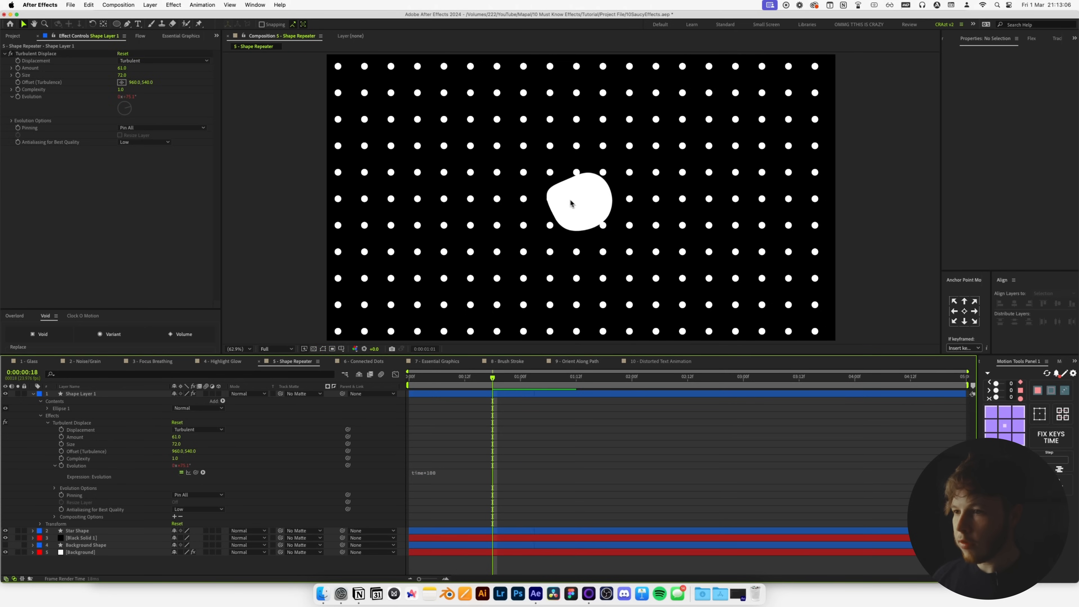
key("space")
- Add the expression wiggle(1,300) to Shape Layer 1's Position and preview the drifting motion
left_click(460, 394)
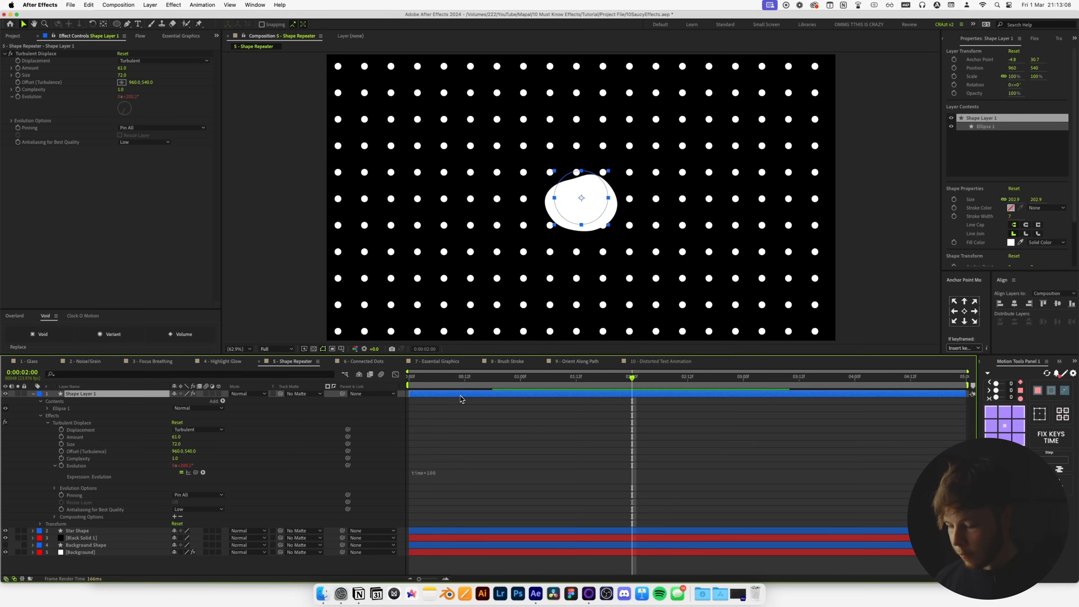
key("p")
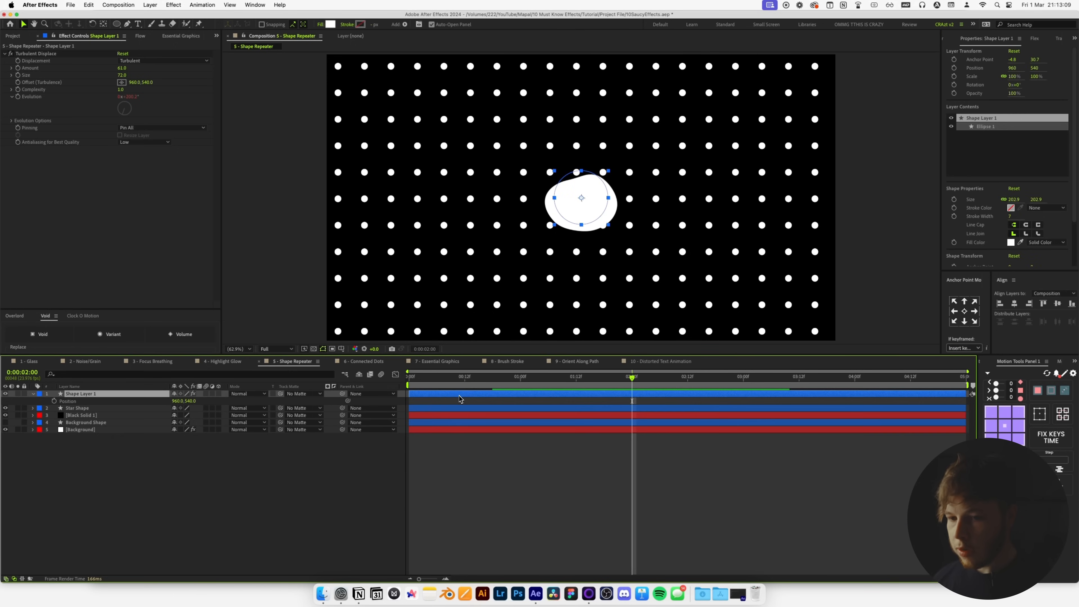
left_click(54, 401, "alt")
type("wiggle(1,300")
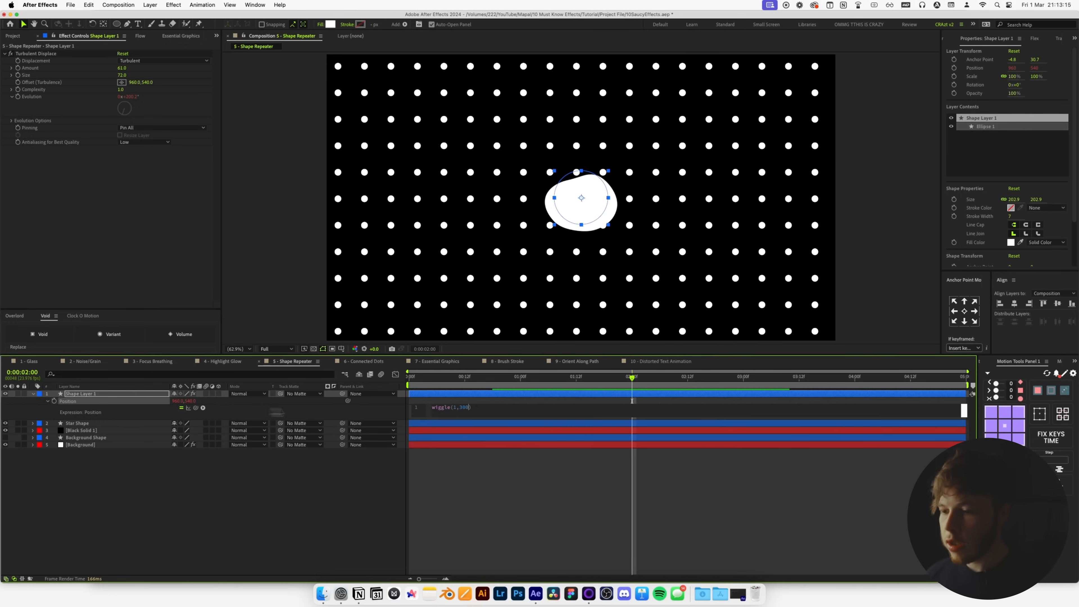
left_click(606, 501)
key("space")
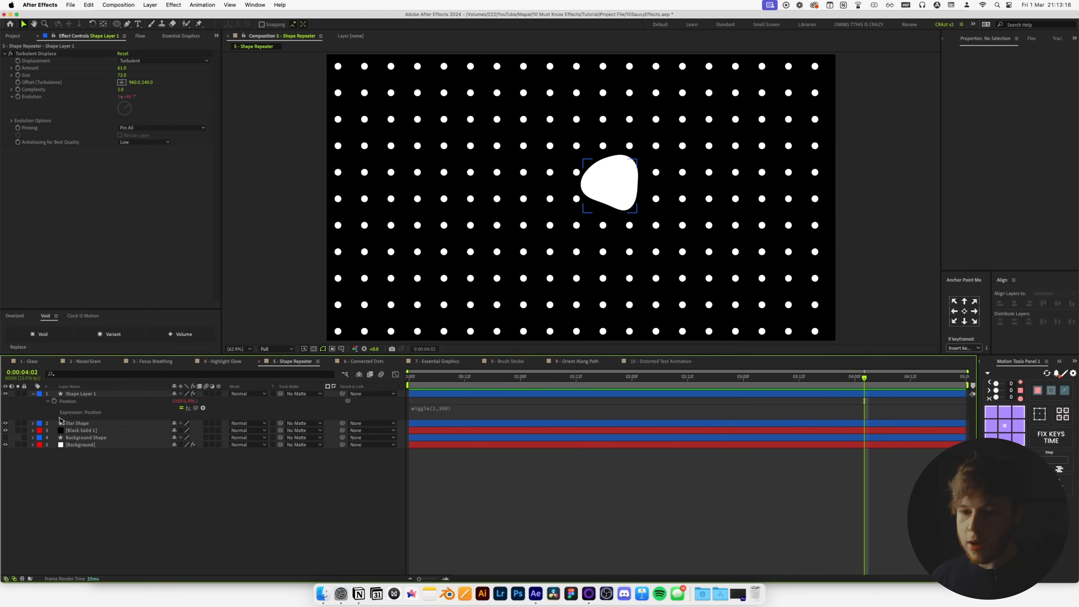
- Pre-compose Shape Layer 1, Star Shape and Black Solid 1 into a composition named Shape Blobl and open it
left_click(33, 393)
left_click(72, 394)
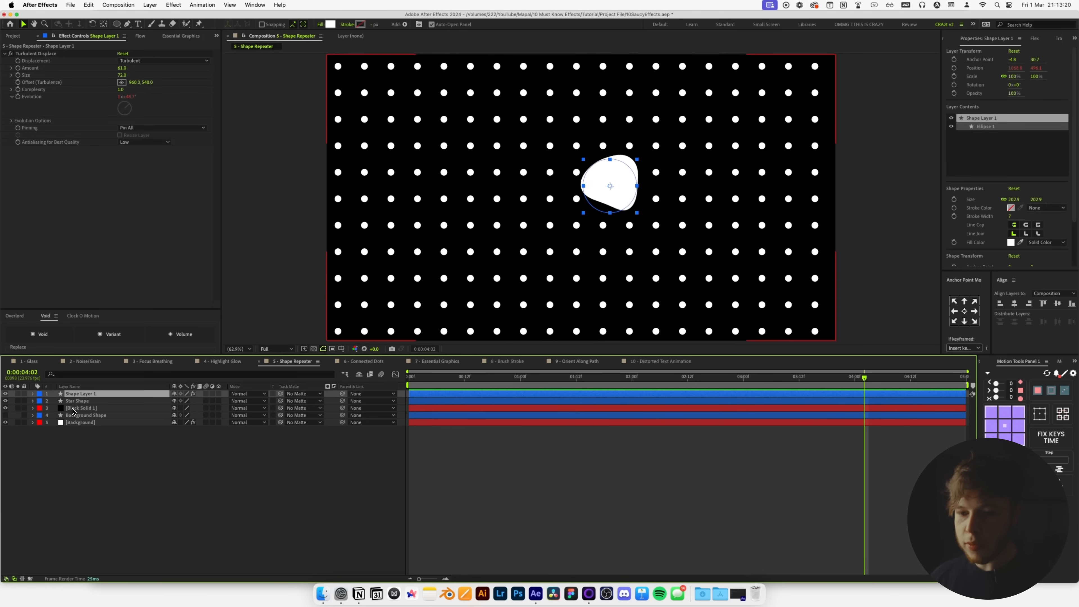
left_click(72, 408, "shift")
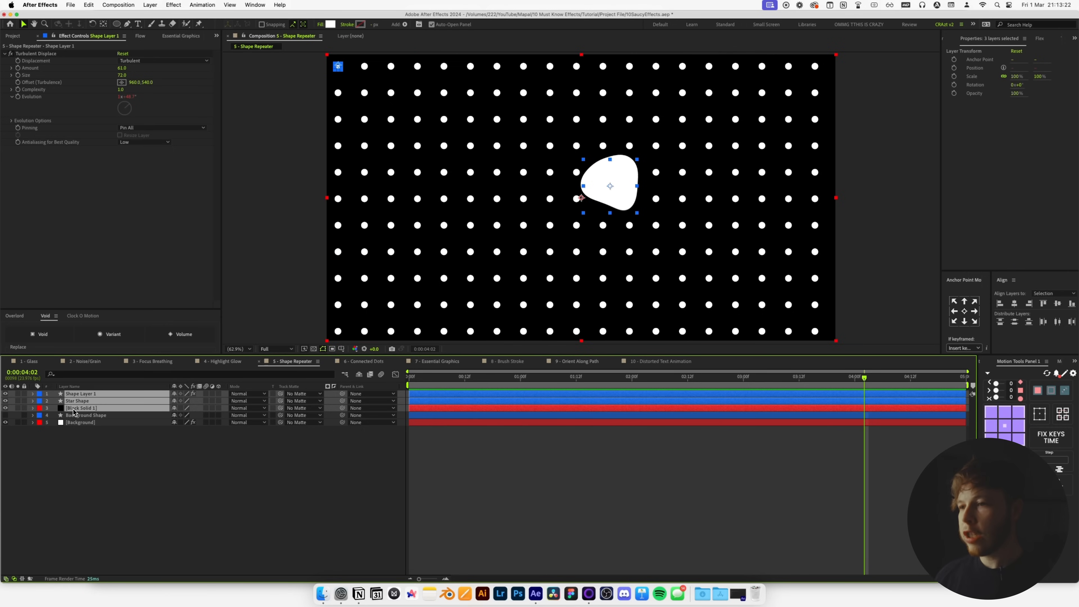
key("super+shift+c")
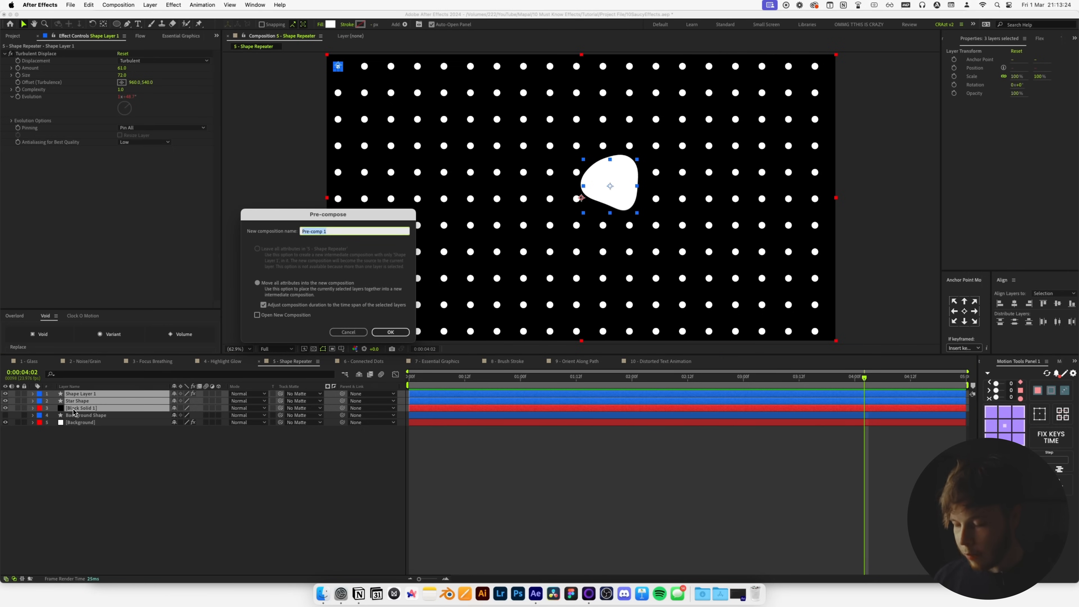
type("Shape Blobl")
key("Return")
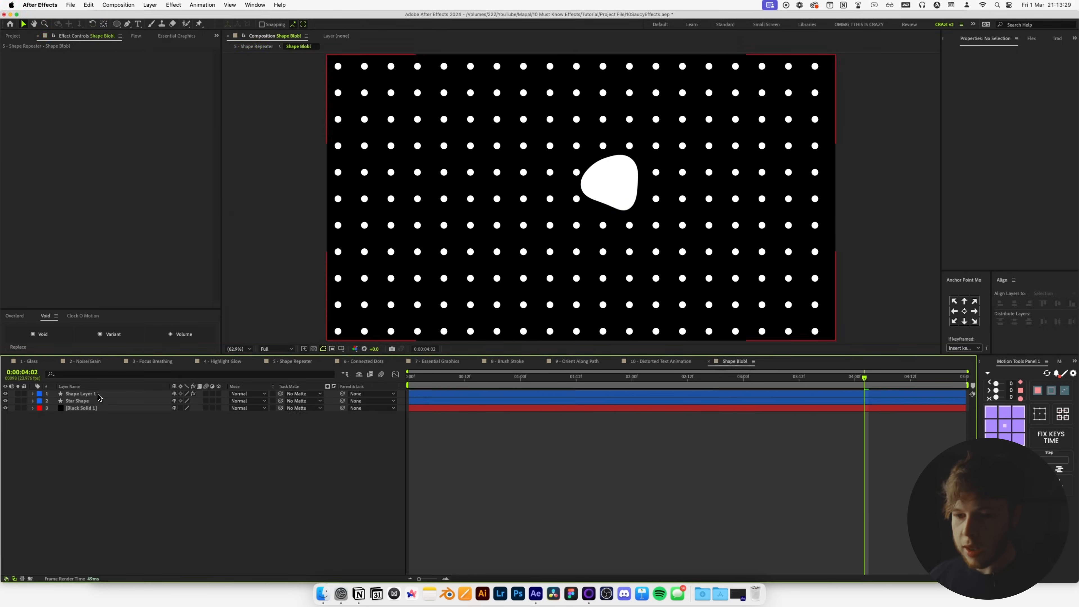
- Add an adjustment layer above all layers in Shape Blobl and apply Fast Box Blur to it
key("super+alt+y")
key("ctrl+space")
type("fast")
key("Return")
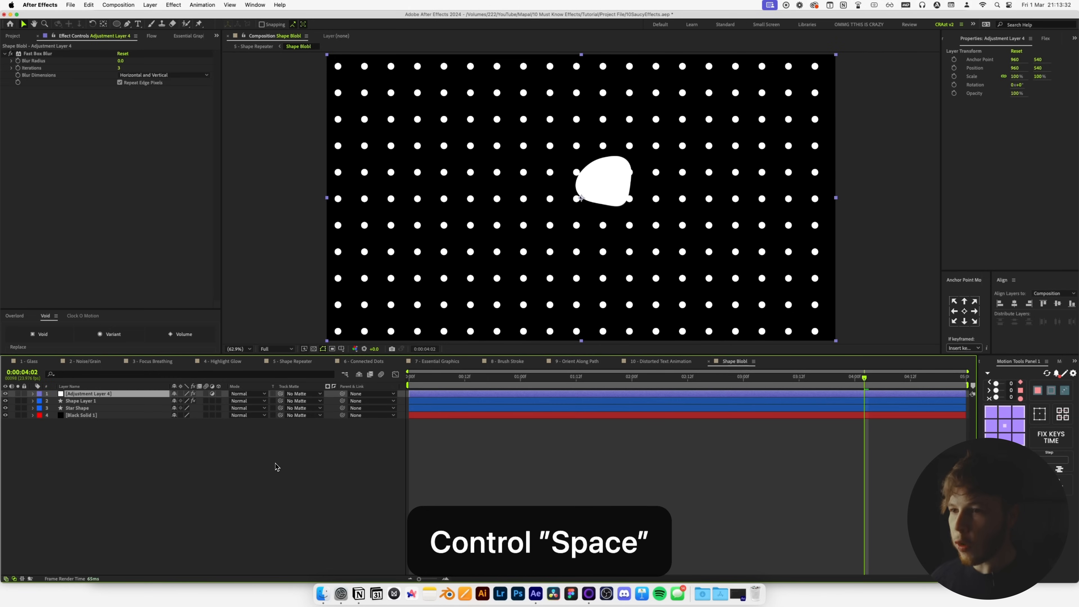
- Set the Fast Box Blur's Iterations to 6 and Blur Radius to 7 on the adjustment layer
left_click(120, 68)
type("6")
key("Return")
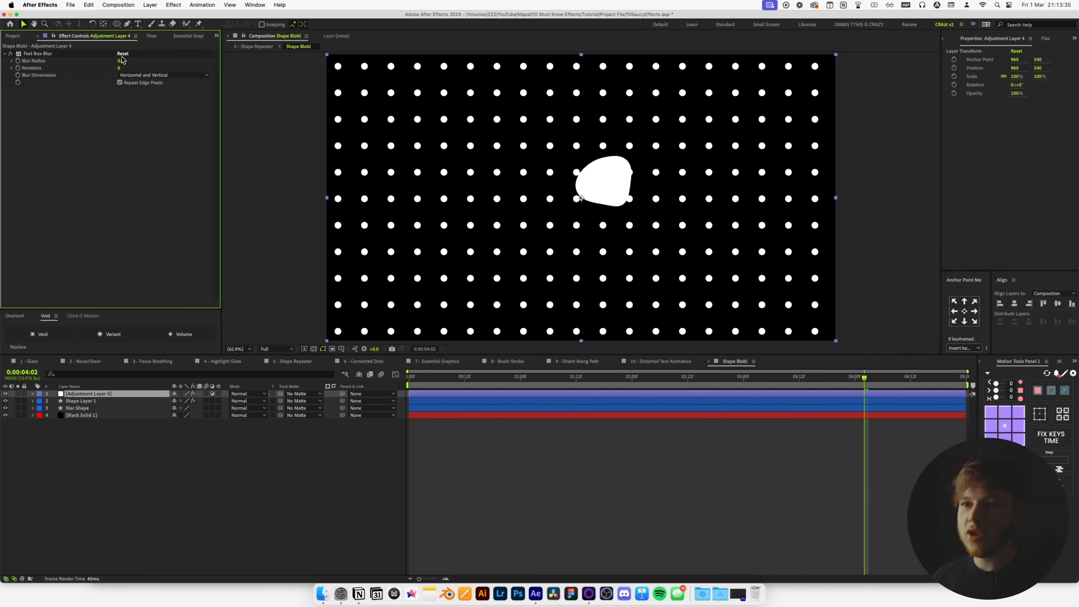
left_click_drag(123, 64, 128, 65)
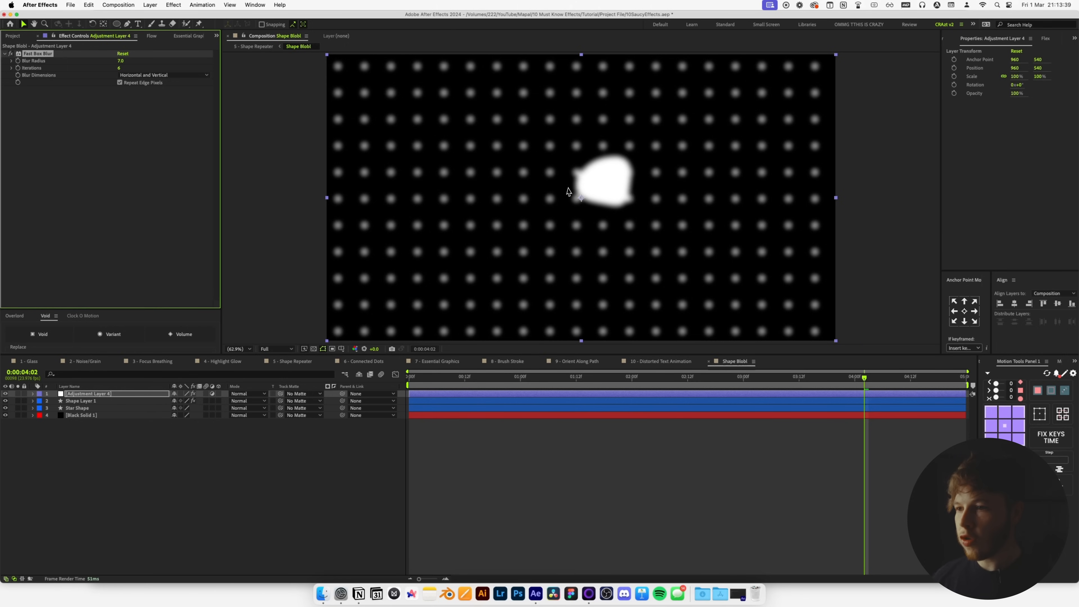
key("ctrl+space")
type("le")
key("Return")
key("super+z")
- Apply Levels to the adjustment layer and sharpen the blurred edges with Input White about 7967 and Input Black about 6682
key("ctrl+space")
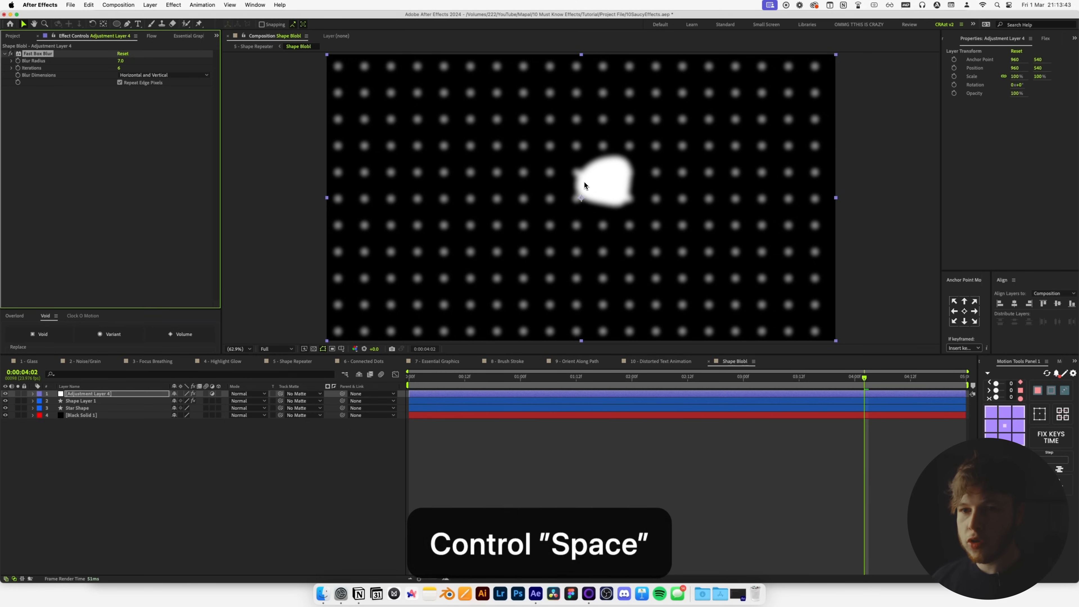
type("level")
key("Return")
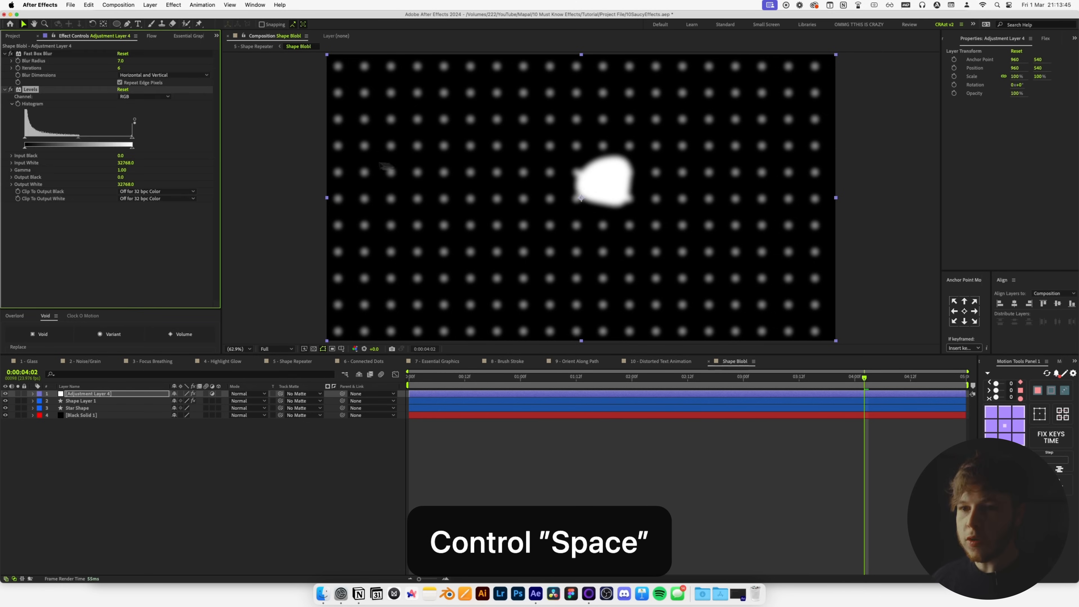
left_click_drag(130, 143, 61, 142)
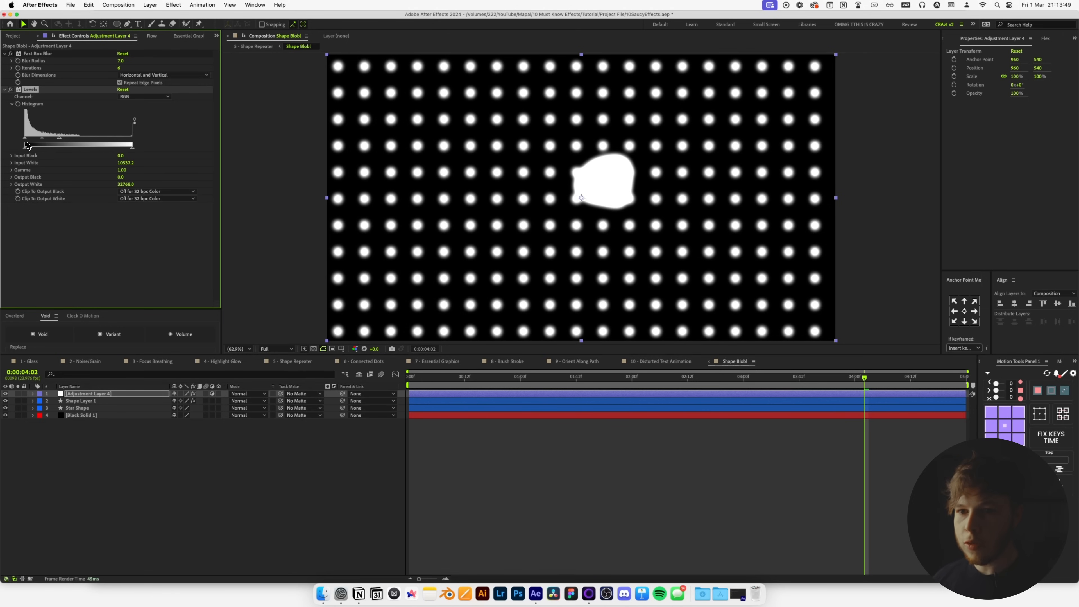
left_click_drag(26, 142, 49, 143)
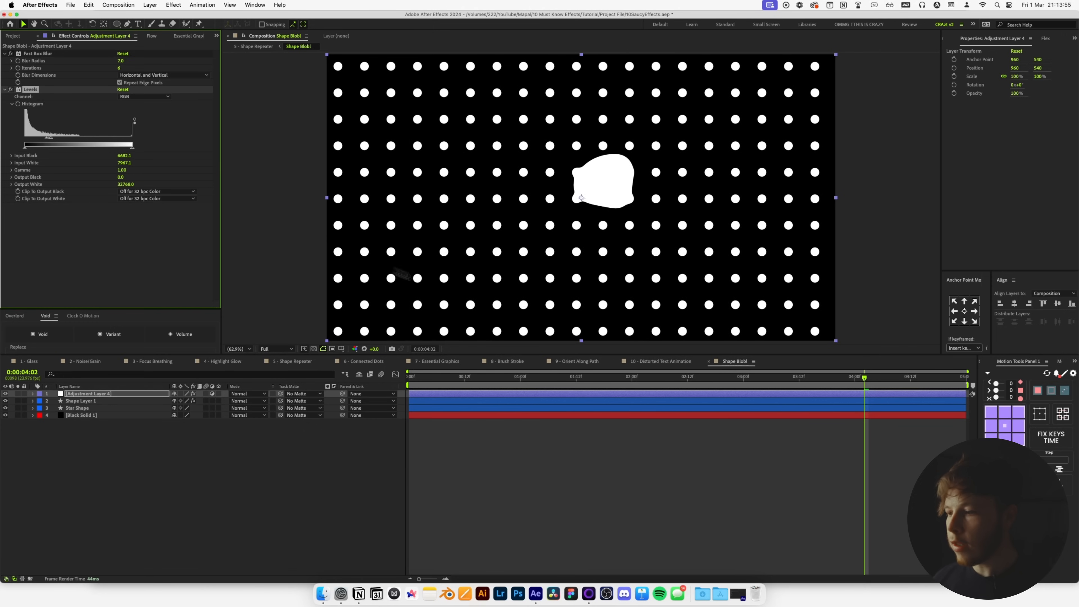
- Raise the Fast Box Blur radius to 10 and lower Levels to Input Black about 2056 and Input White about 2827
left_click_drag(691, 377, 771, 380)
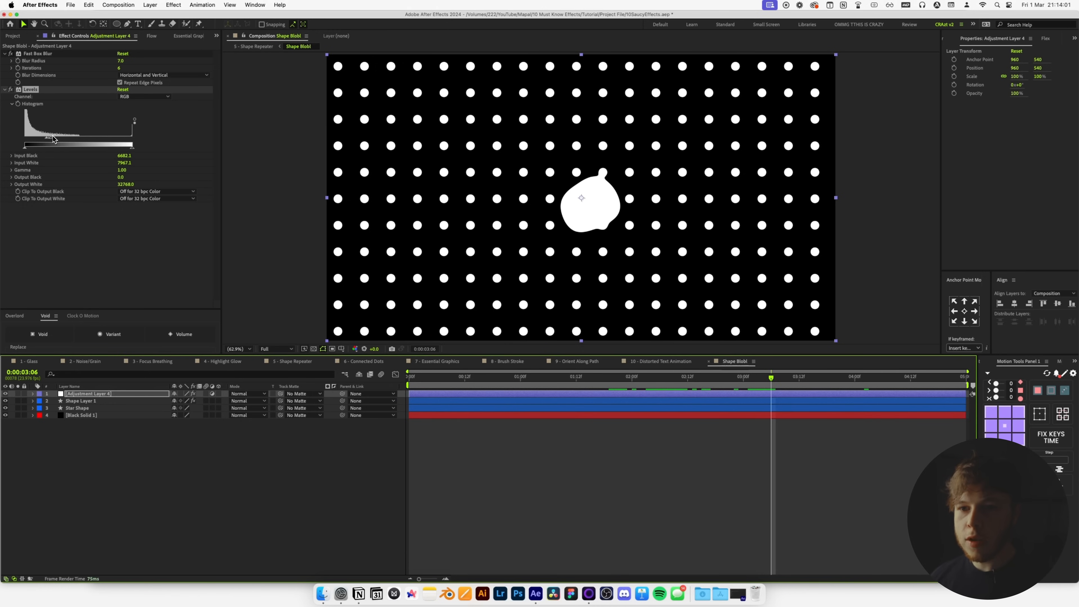
left_click_drag(129, 62, 125, 65)
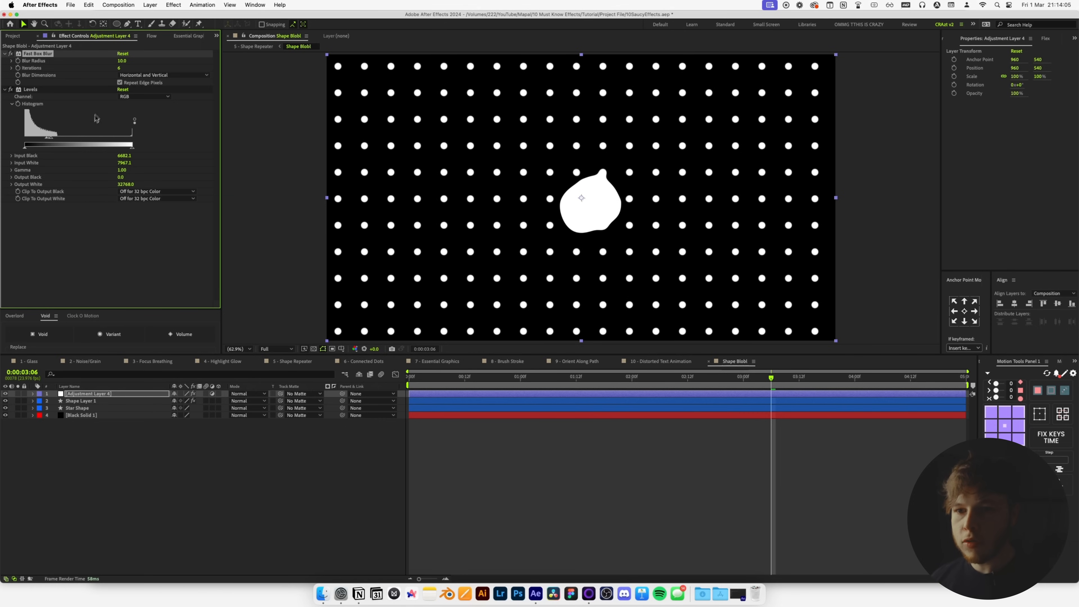
mouse_move(47, 142)
left_mouse_down()
mouse_move(31, 142)
mouse_move(43, 143)
left_mouse_up()
left_click_drag(38, 143, 36, 144)
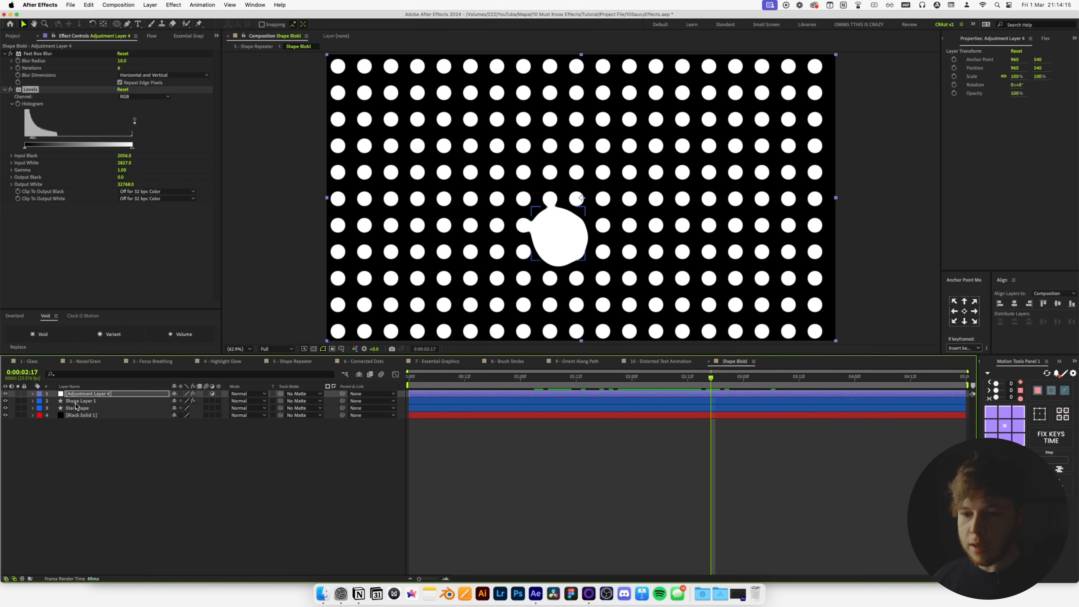
- Enlarge the Shape Layer 1 circle to about 205 by 232 %, duplicate it, and offset the copy to make a second blob
left_click(78, 401)
left_click_drag(585, 260, 680, 314)
left_click_drag(711, 377, 494, 376)
left_click_drag(541, 240, 743, 133)
key("super+d")
left_click_drag(591, 115, 629, 123)
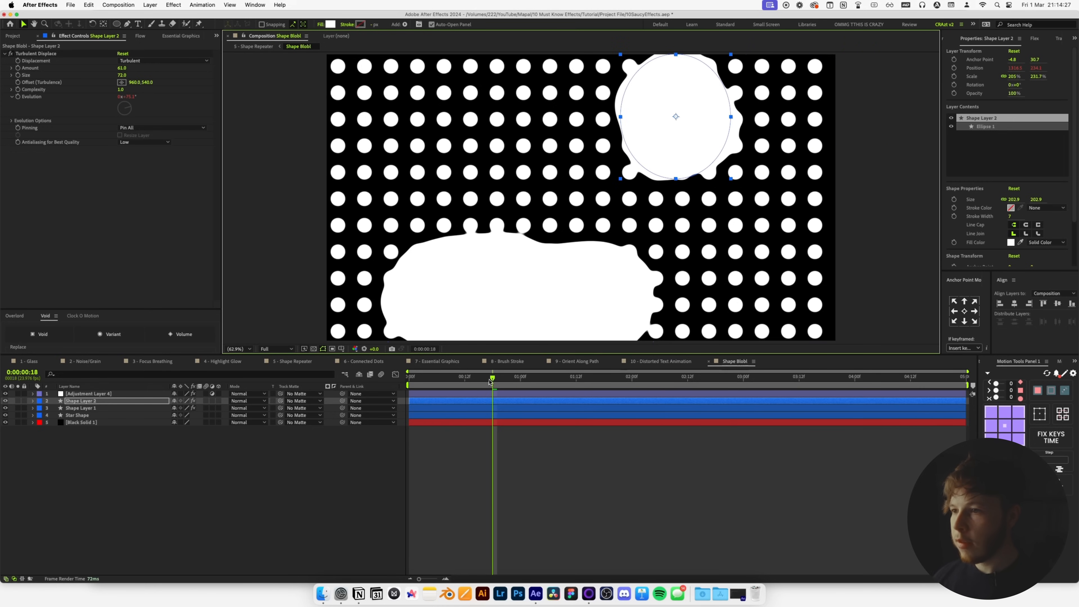
key("Home")
left_click_drag(391, 390, 595, 386)
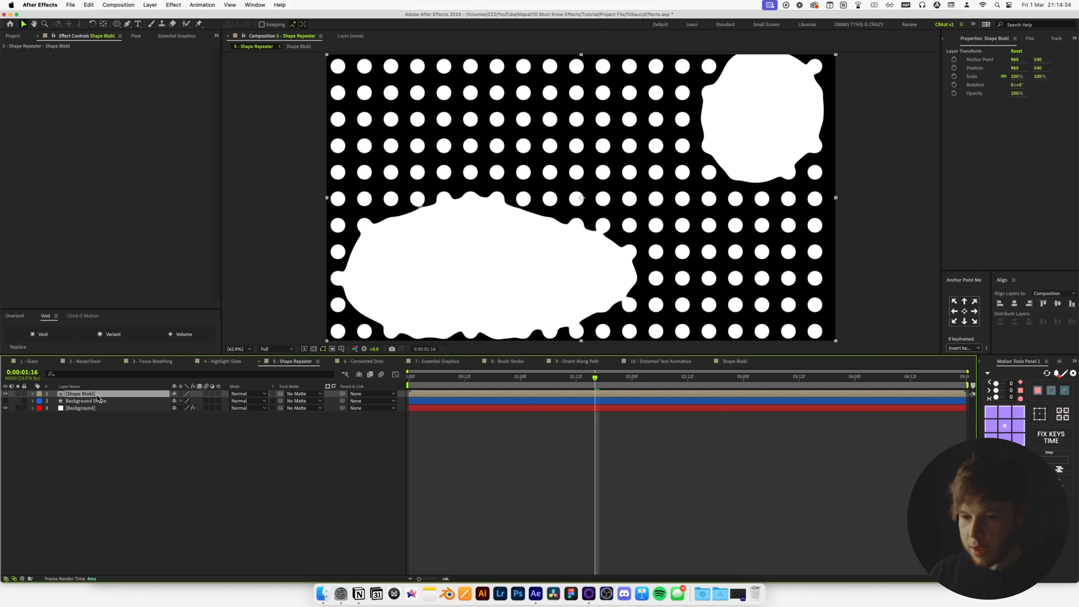
- Apply Extract to the Shape Blobl layer in 5 - Shape Repeater and raise its Black Point to 217
key("ctrl+space")
type("ex")
key("Down")
key("Down")
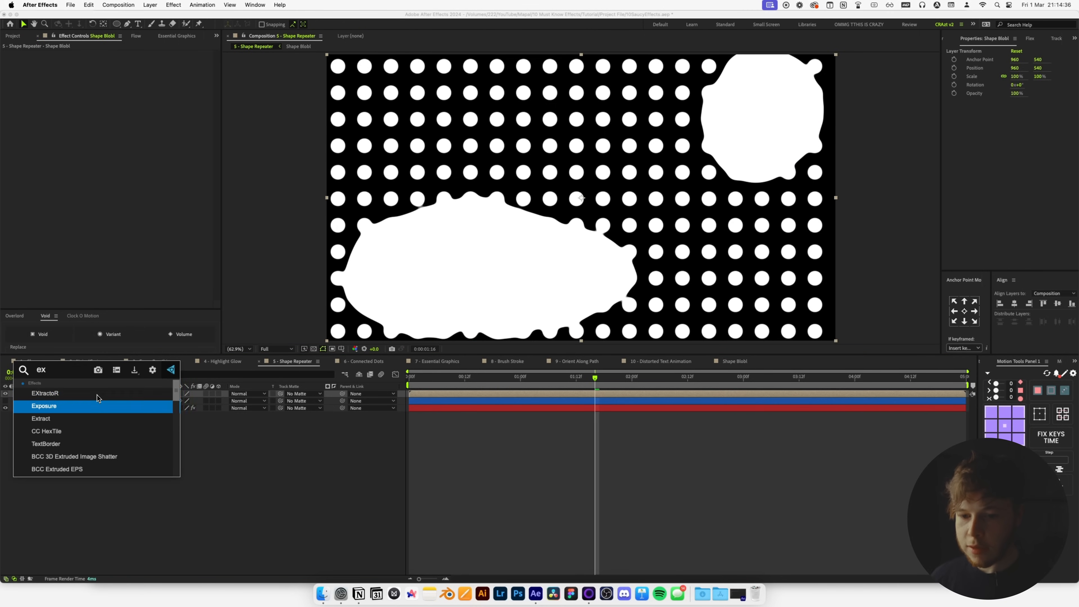
key("Return")
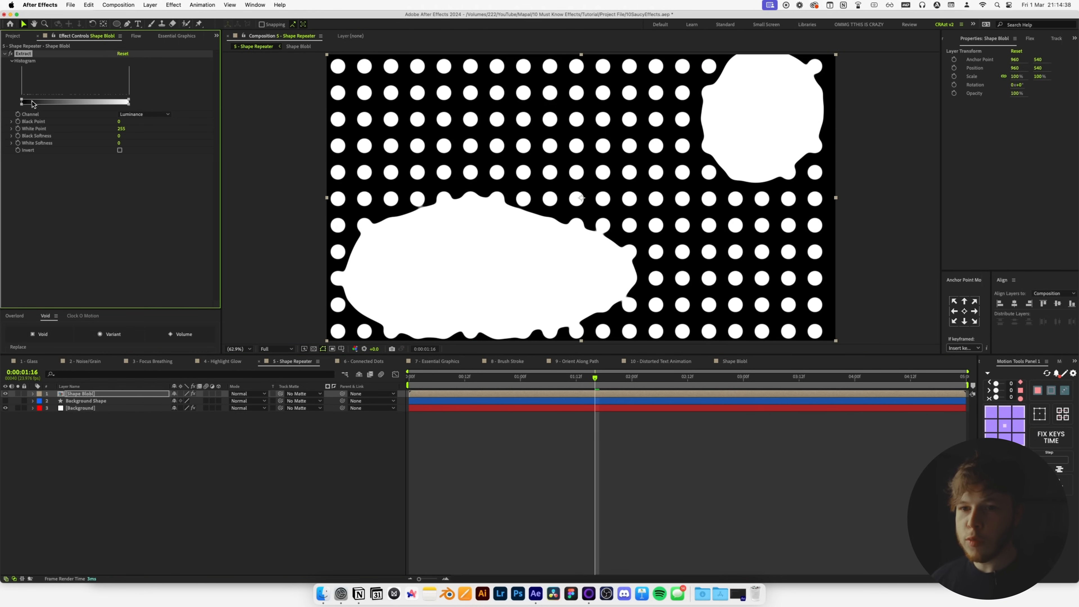
left_click_drag(22, 102, 119, 102)
- Apply a Fill effect with dark navy 282D46 to the Shape Blobl layer and preview the blob animation
key("ctrl+space")
type("fio")
key("BackSpace")
key("Return")
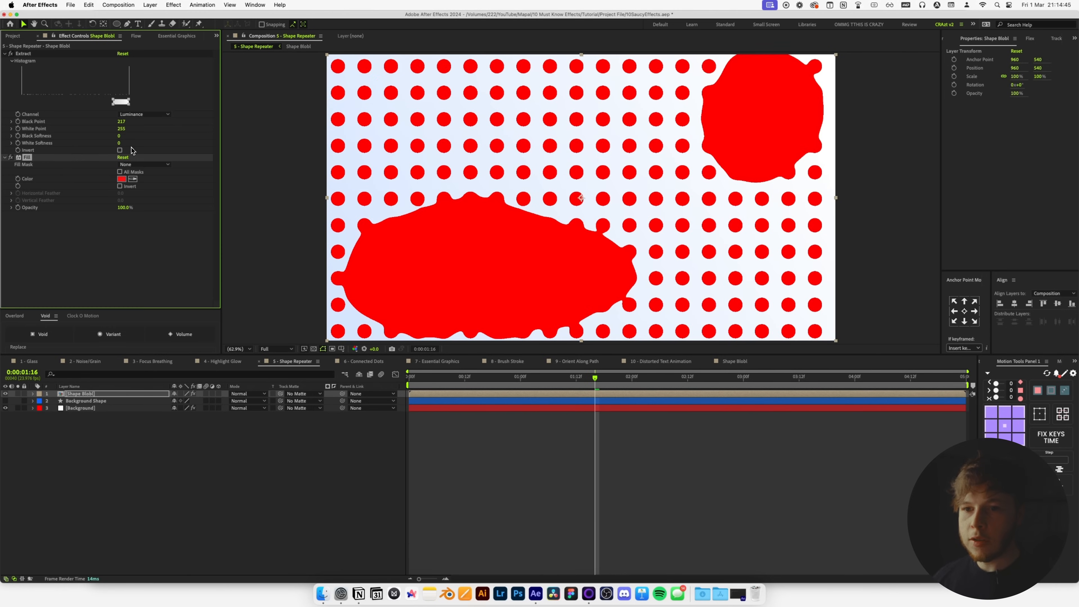
left_click(122, 179)
left_click(665, 415)
left_click_drag(644, 411, 592, 452)
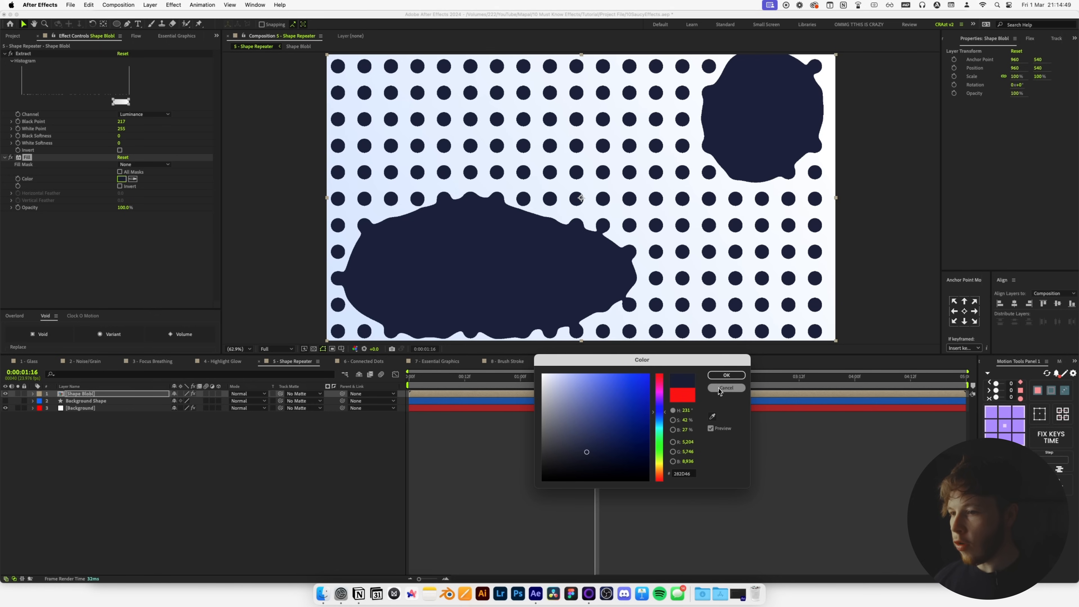
left_click(726, 376)
left_click(573, 487)
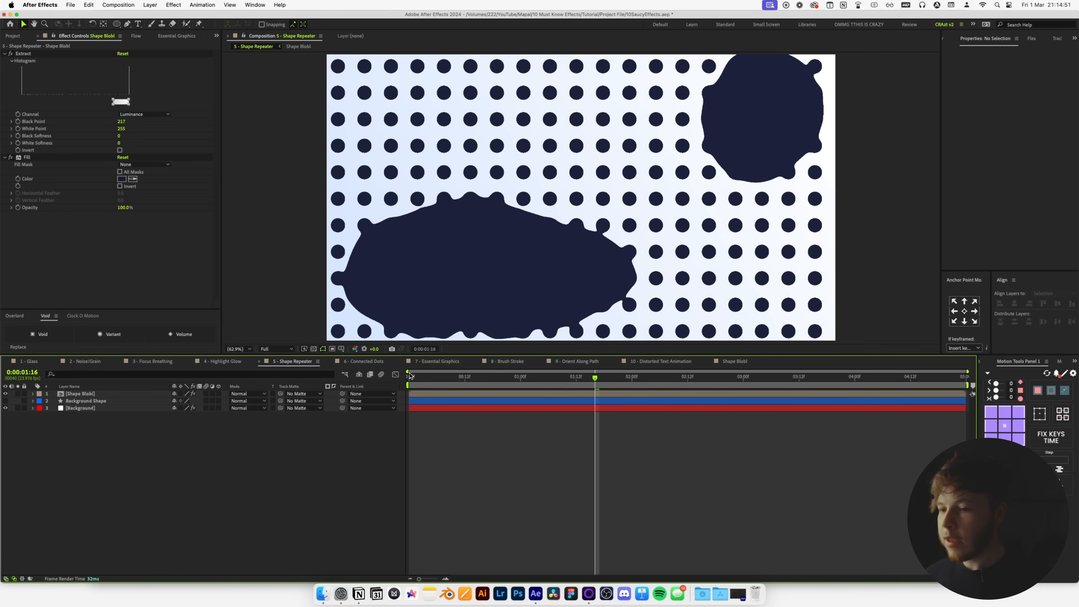
left_click_drag(416, 382, 785, 376)
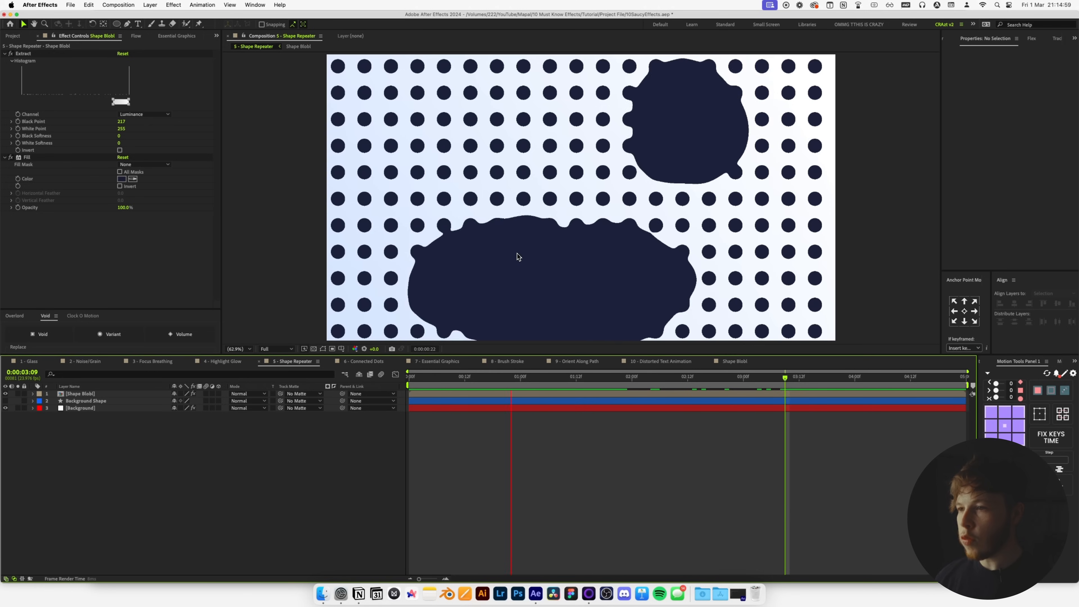
key("space")
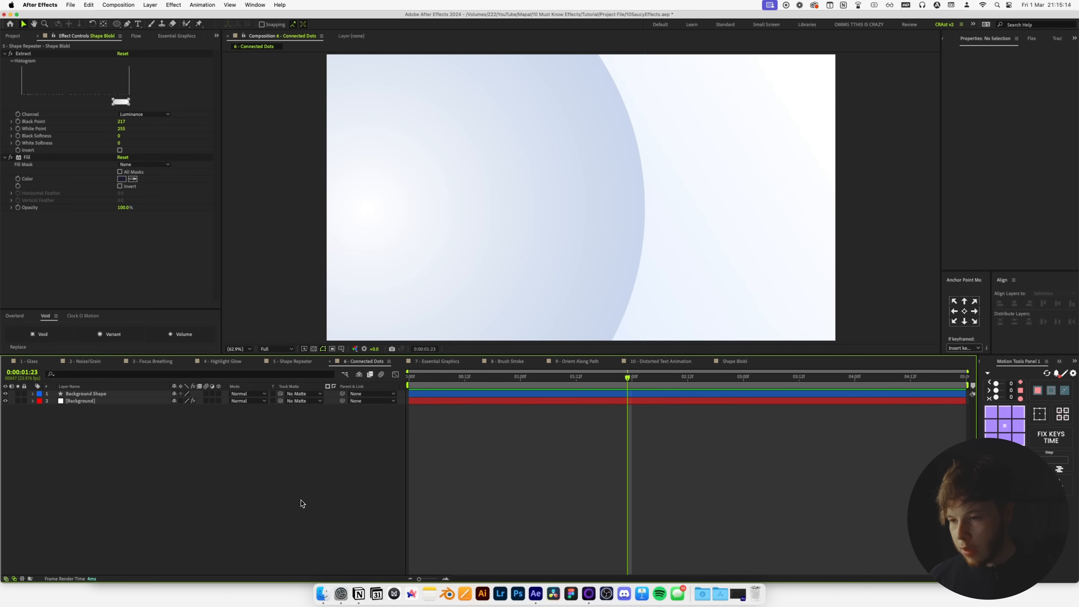
- Set up the Pen tool in 6 - Connected Dots with no fill and a black 8 px stroke
key("g")
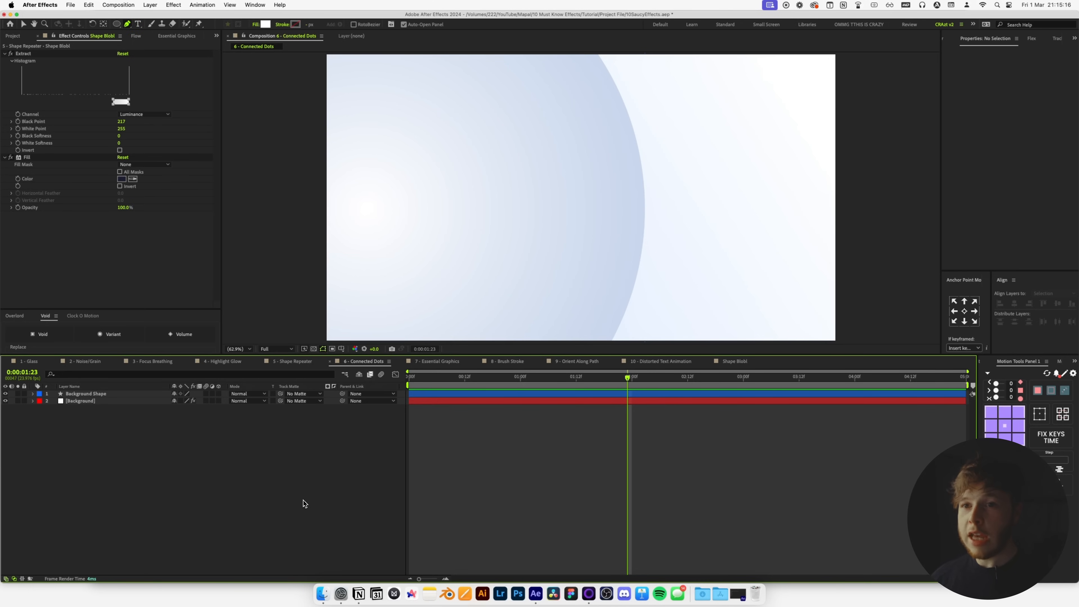
left_click(255, 27)
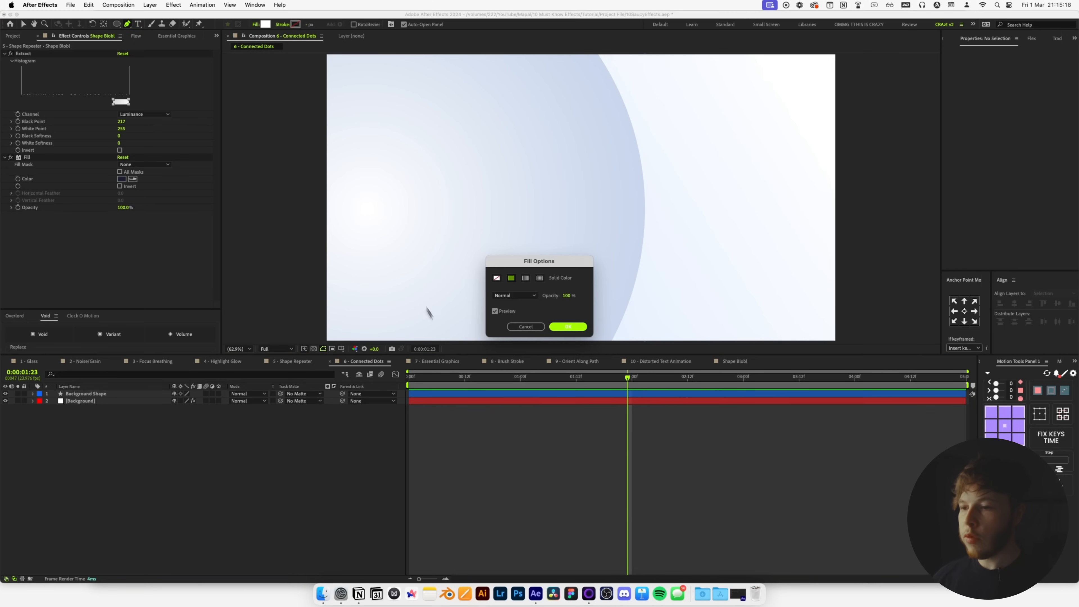
left_click(572, 329)
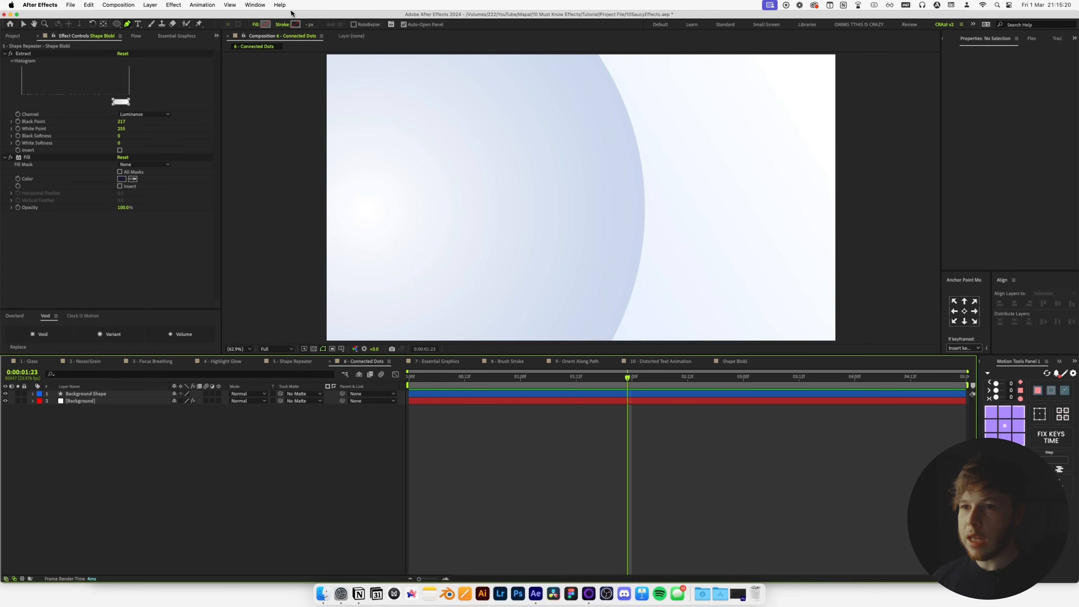
left_click(295, 25)
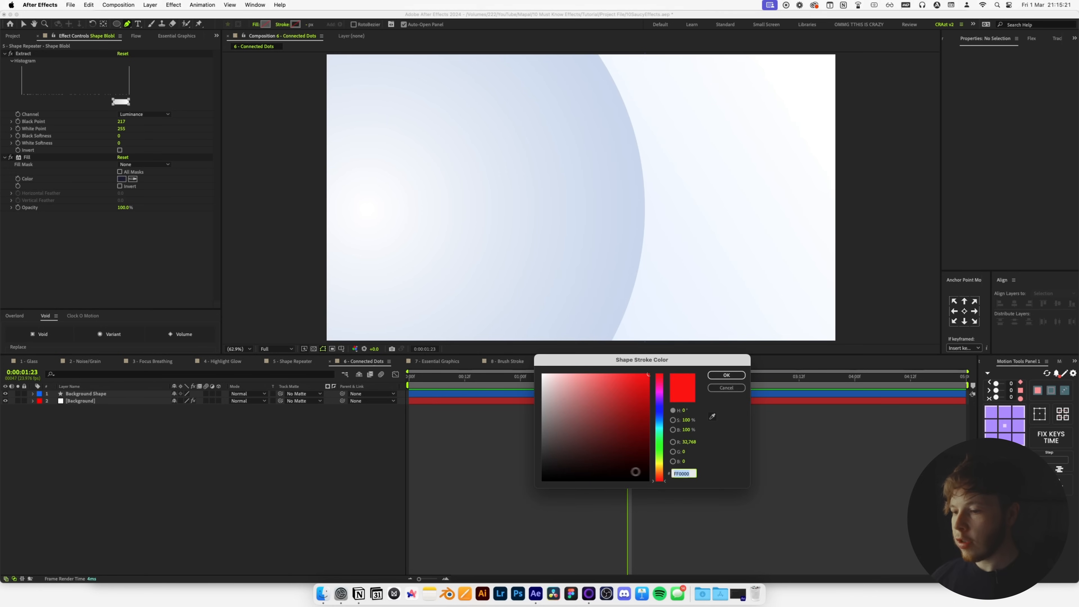
left_click(723, 376)
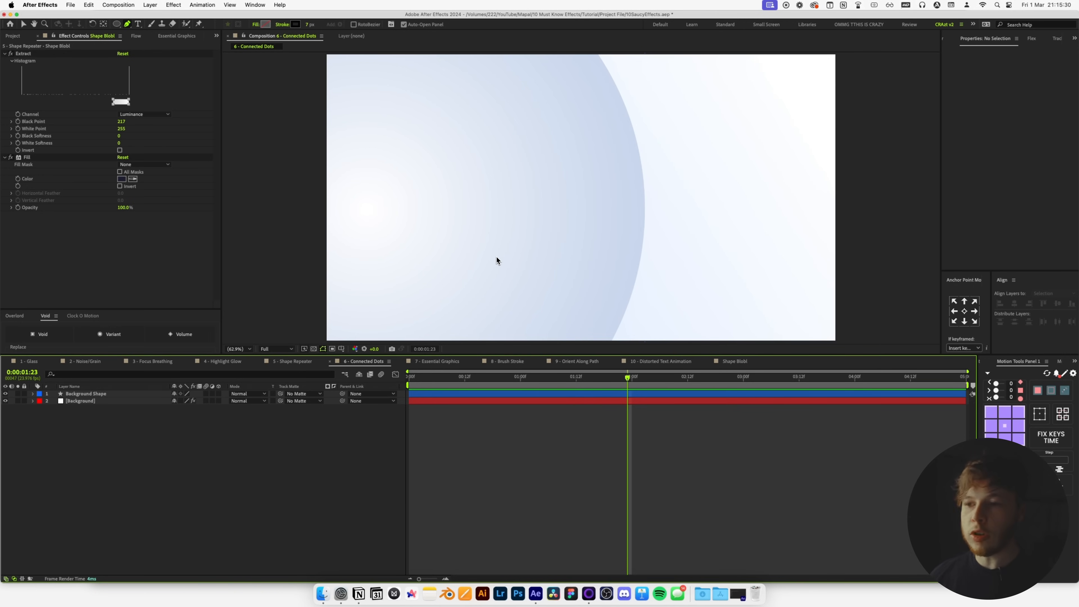
- Draw an open zigzag path of eight points across the middle of the composition
left_click(447, 267)
left_click(452, 127)
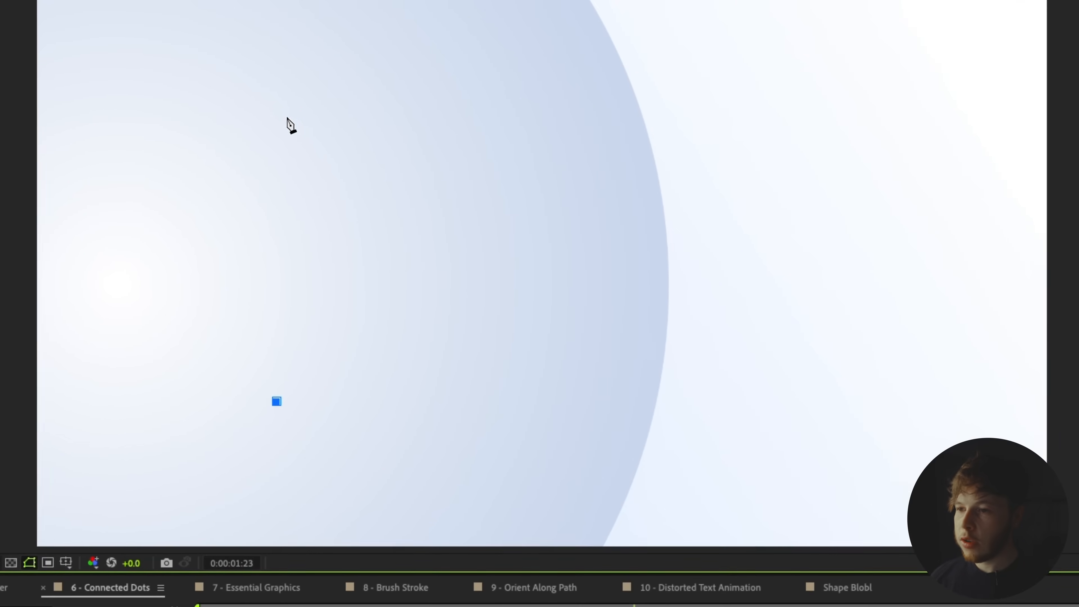
left_click(418, 352)
left_click(476, 97)
left_click(568, 430)
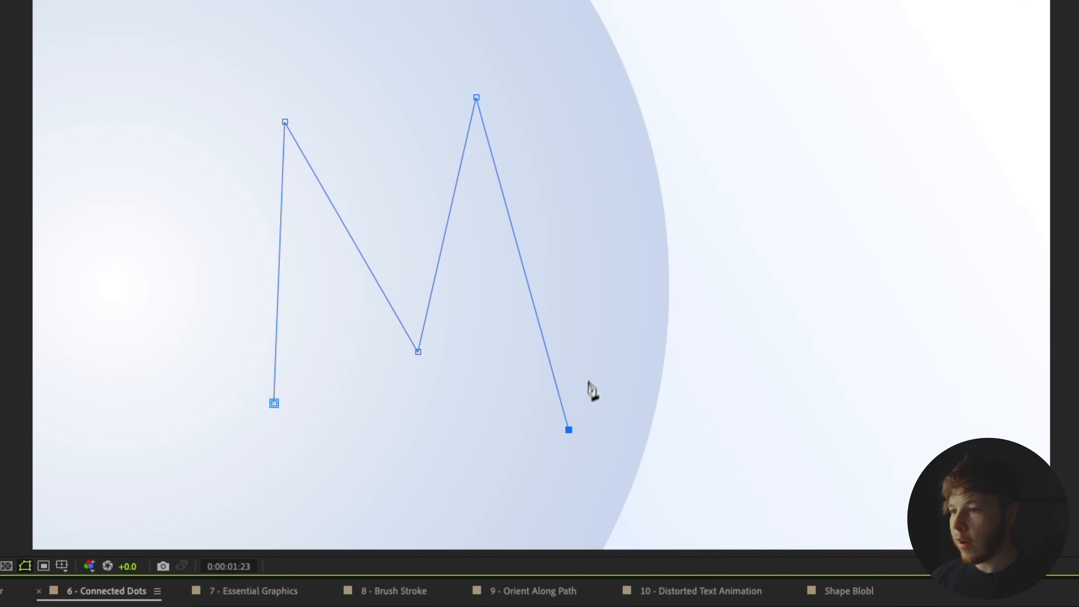
left_click(625, 134)
left_click(736, 313)
left_click(819, 84)
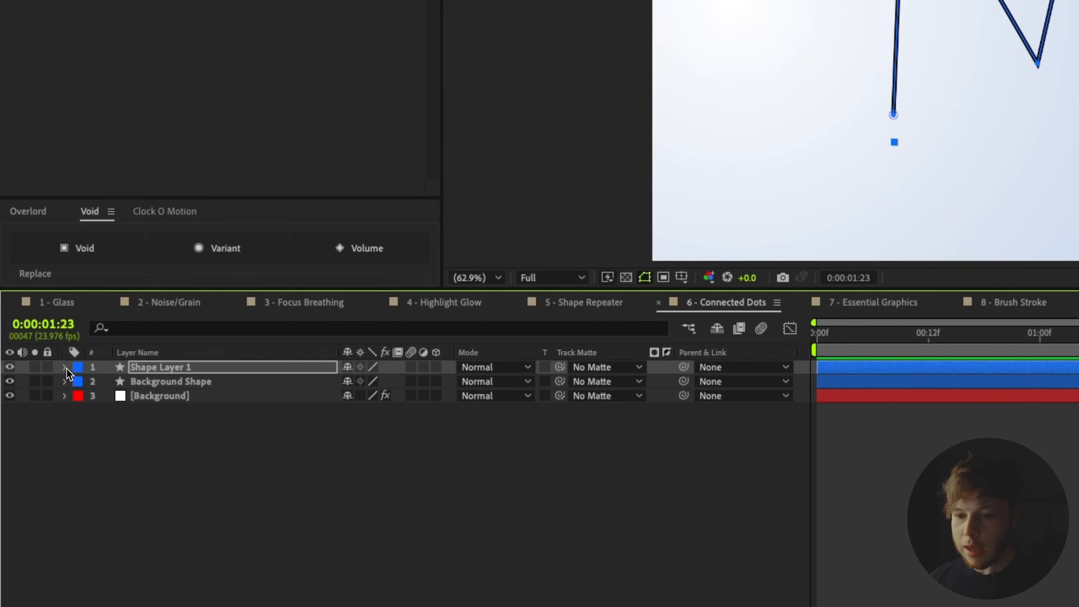
- Change the zigzag's Stroke 1 to Round Cap and Round Join
left_click(80, 378)
left_click(95, 392)
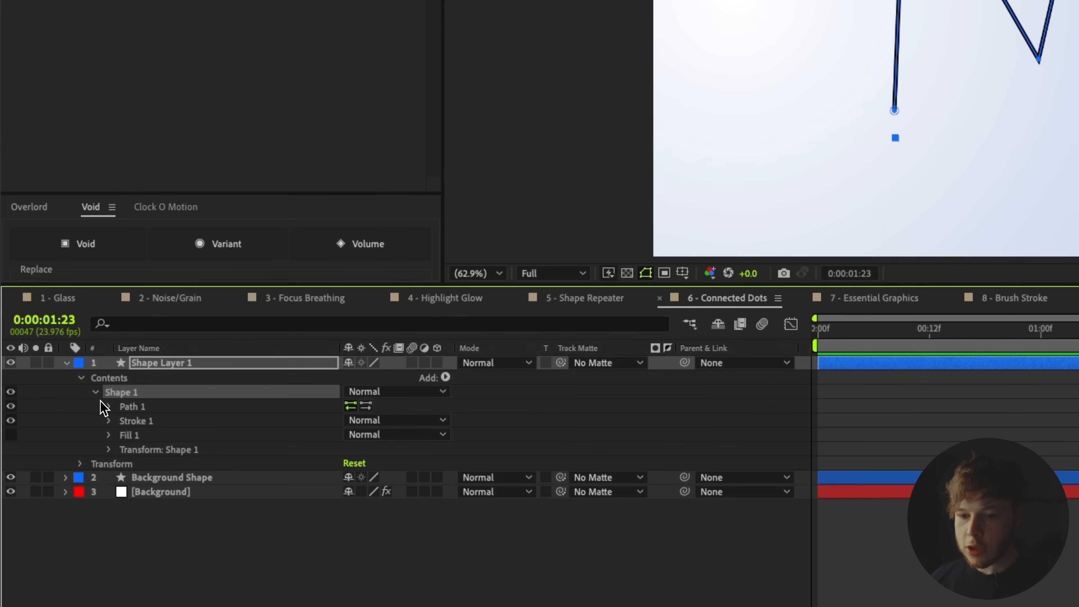
left_click(109, 421)
left_click(422, 493)
left_click(389, 528)
left_click(395, 507)
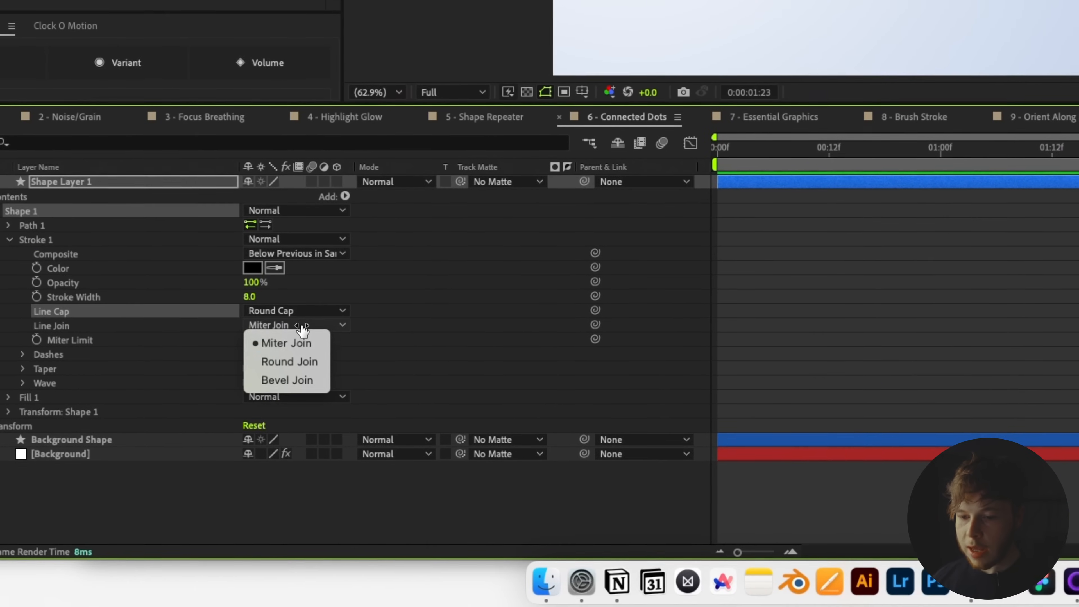
left_click(288, 363)
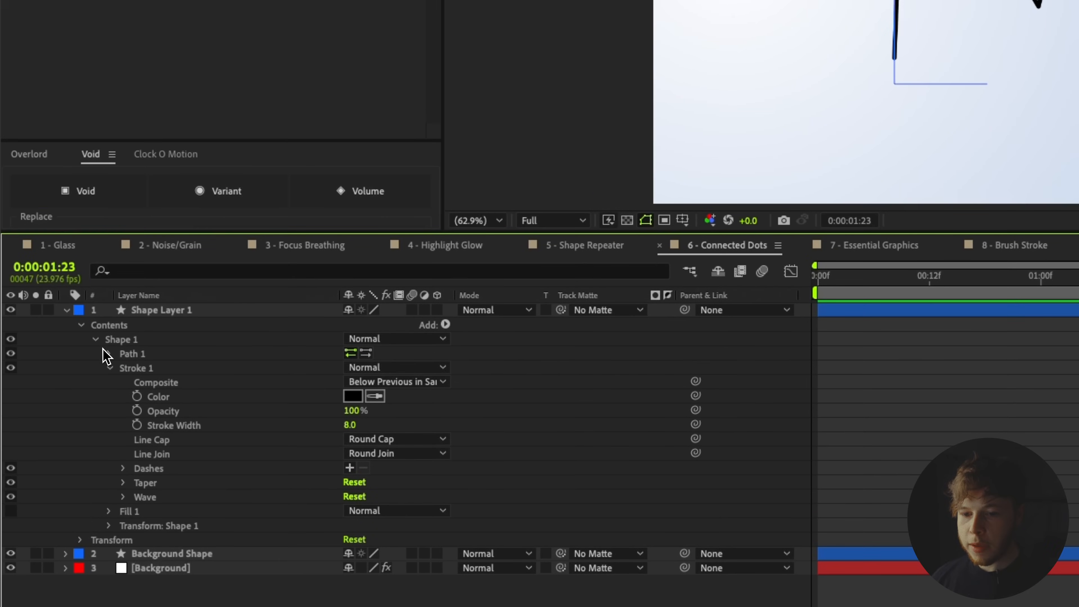
- Run Create Nulls From Paths on the zigzag's Path property with Points Follow Nulls
left_click(107, 353)
left_click(164, 368)
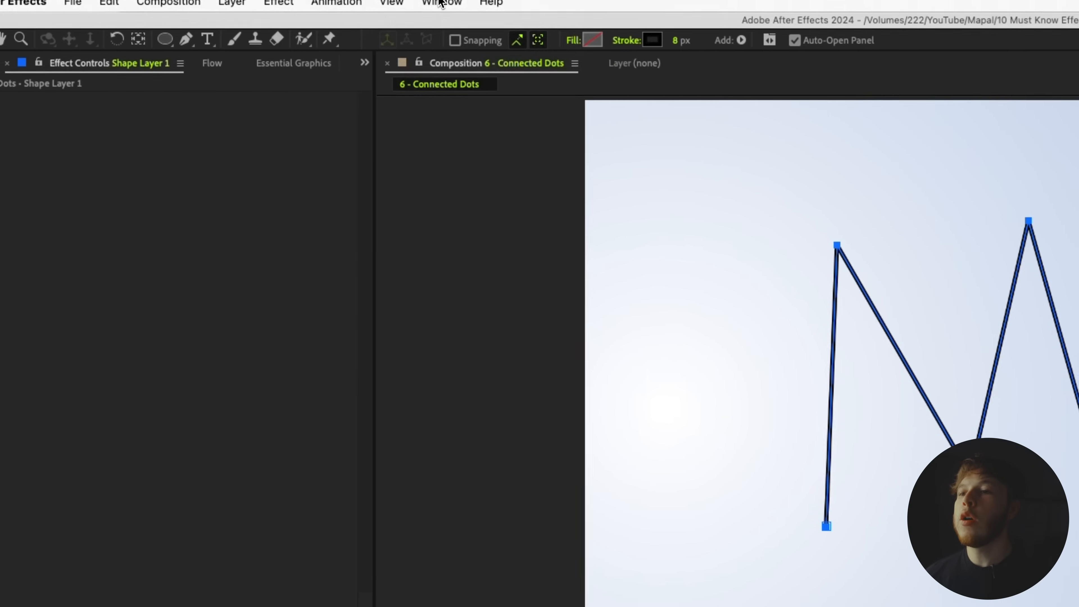
left_click(442, 5)
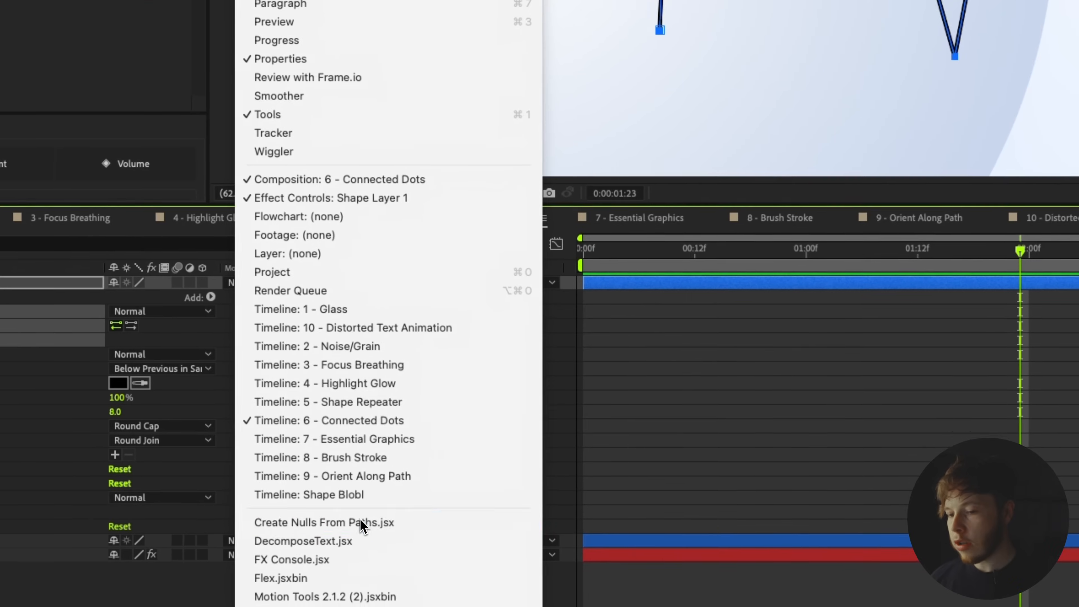
left_click(361, 521)
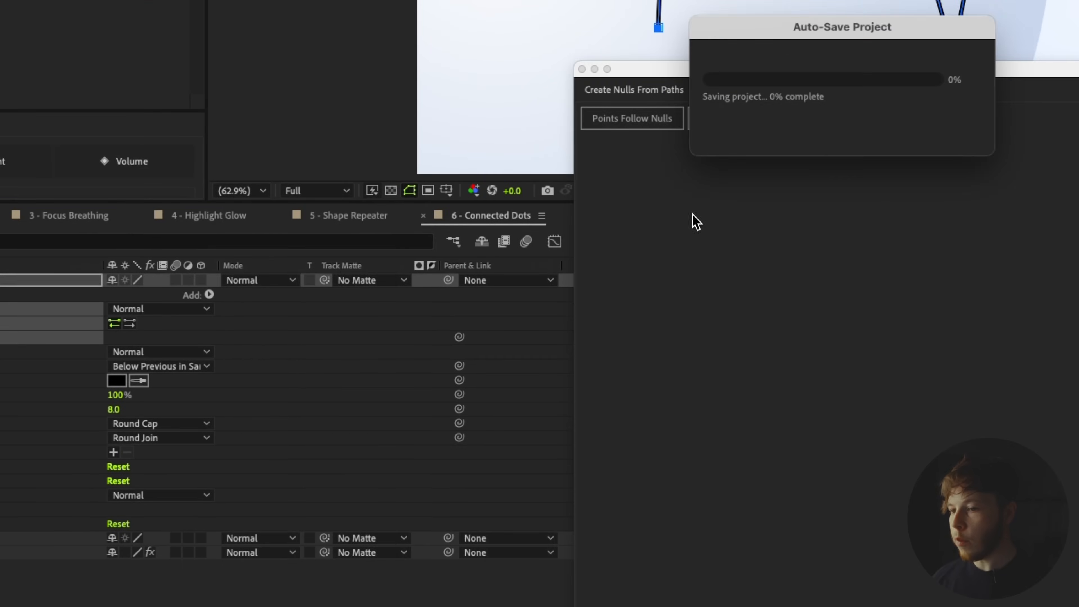
left_click_drag(717, 76, 807, 55)
left_click(531, 163)
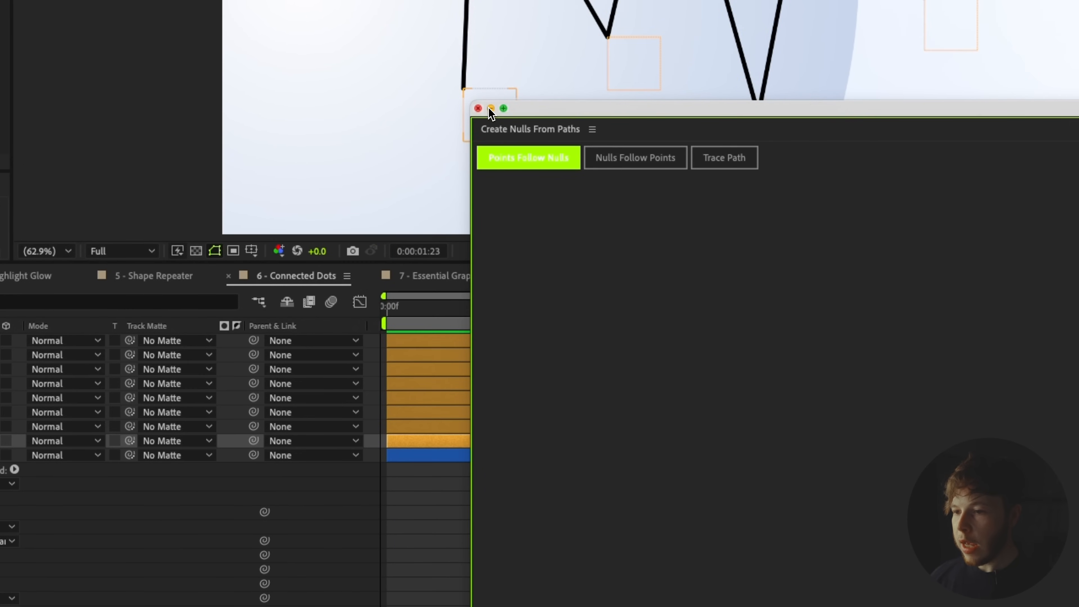
left_click(491, 108)
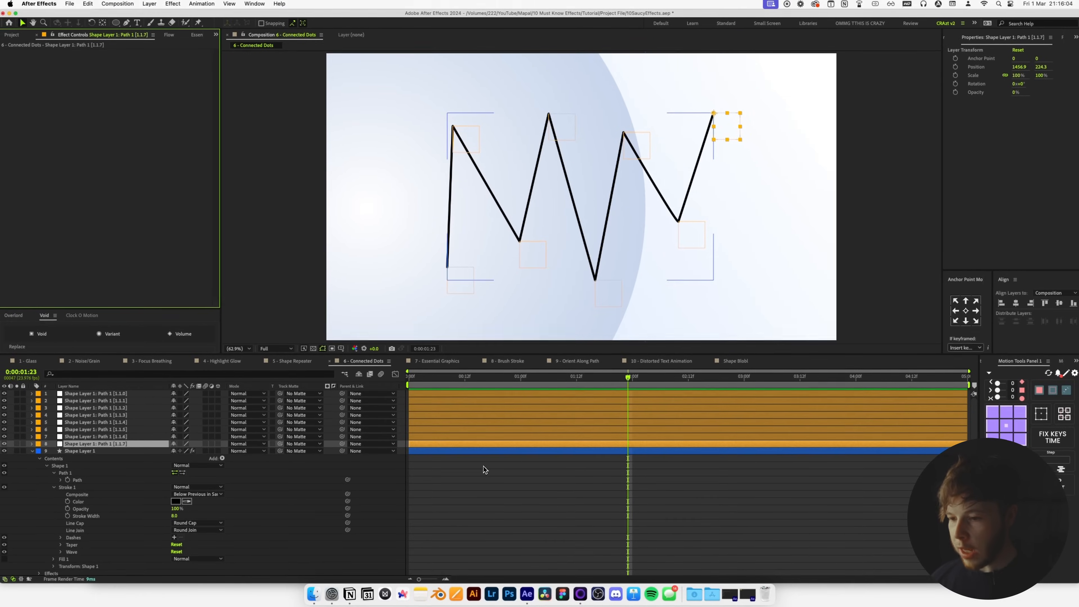
- Collapse the shape layer's properties and move the path's last null to about 1557, 477 to test its control of the line
left_click(458, 468)
key("u")
left_click(126, 444)
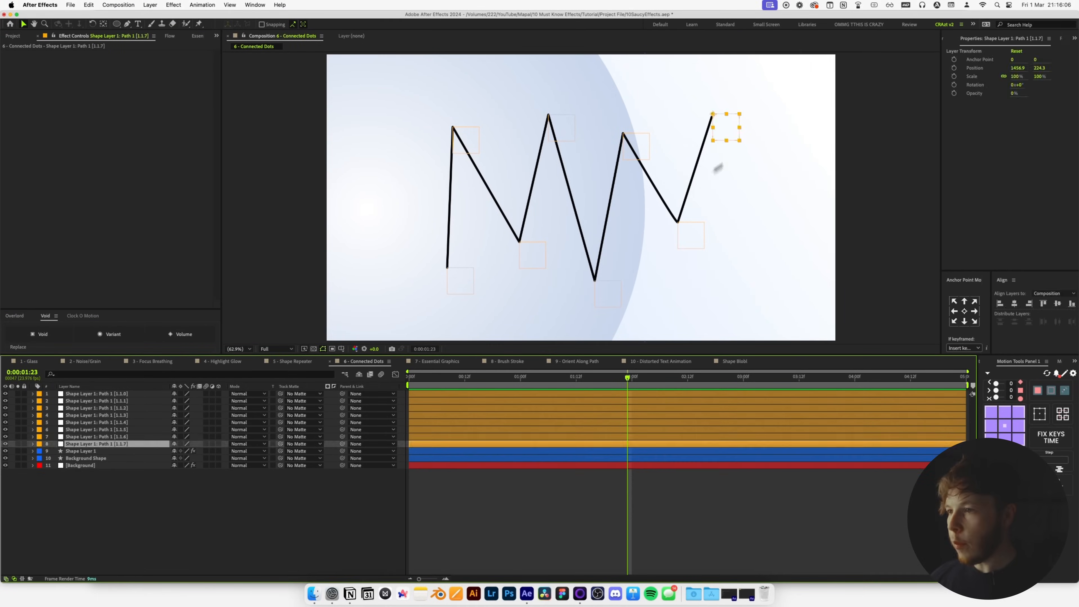
left_click_drag(725, 127, 759, 179)
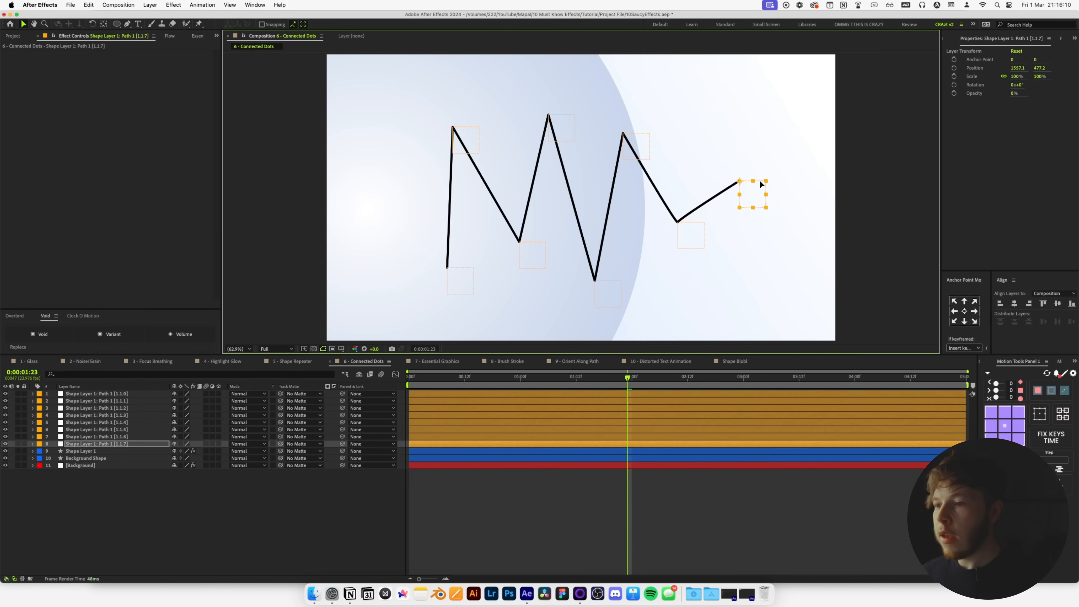
- Select all eight path nulls and align them to the composition's horizontal and vertical center
left_click(83, 395, "shift")
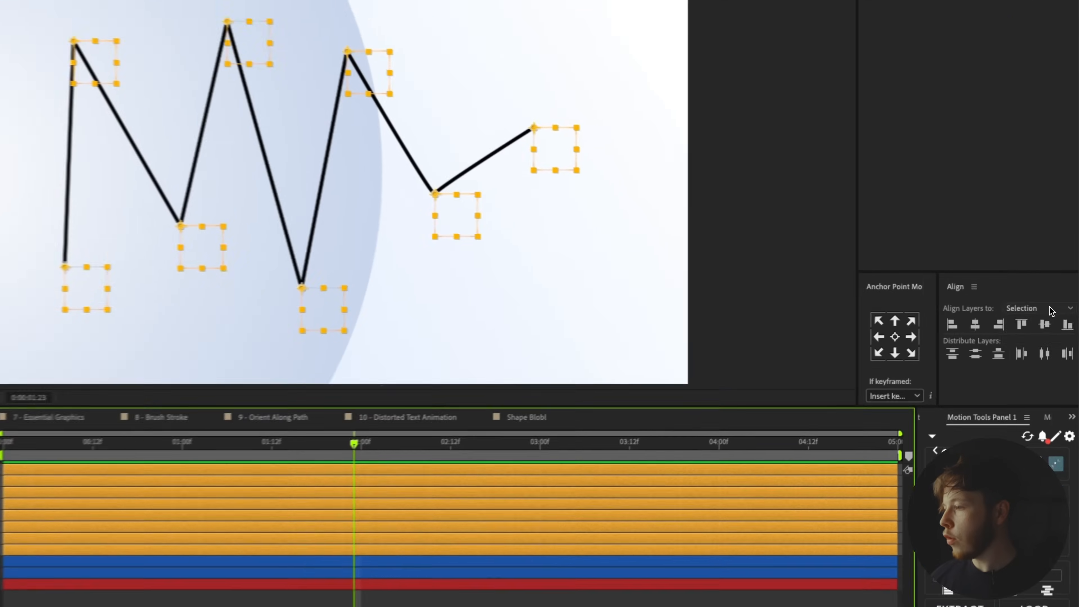
left_click(1053, 293)
left_click(1043, 301)
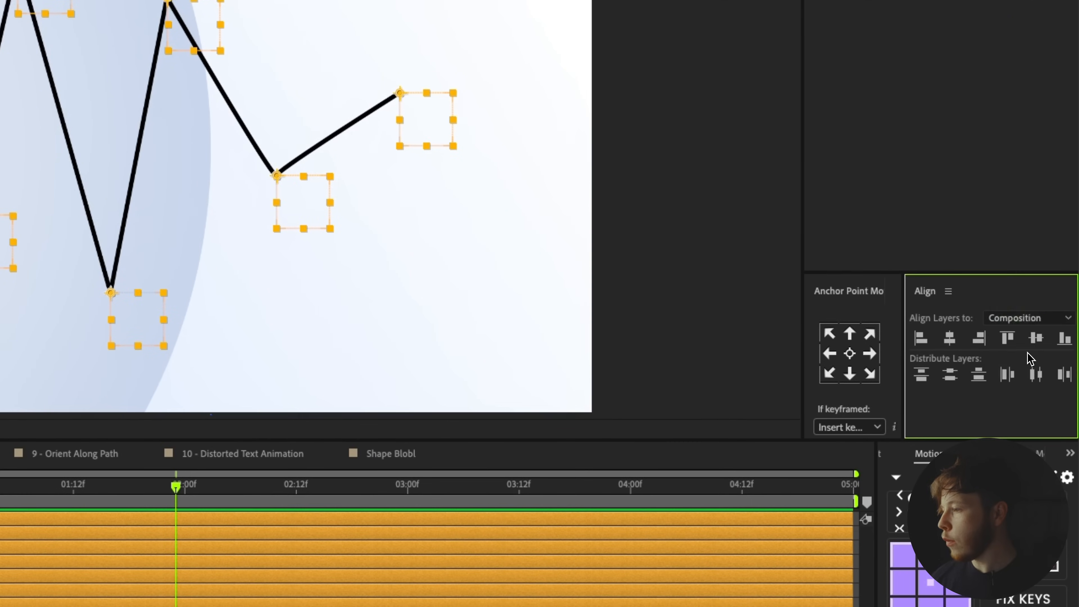
left_click(950, 344)
left_click(1036, 340)
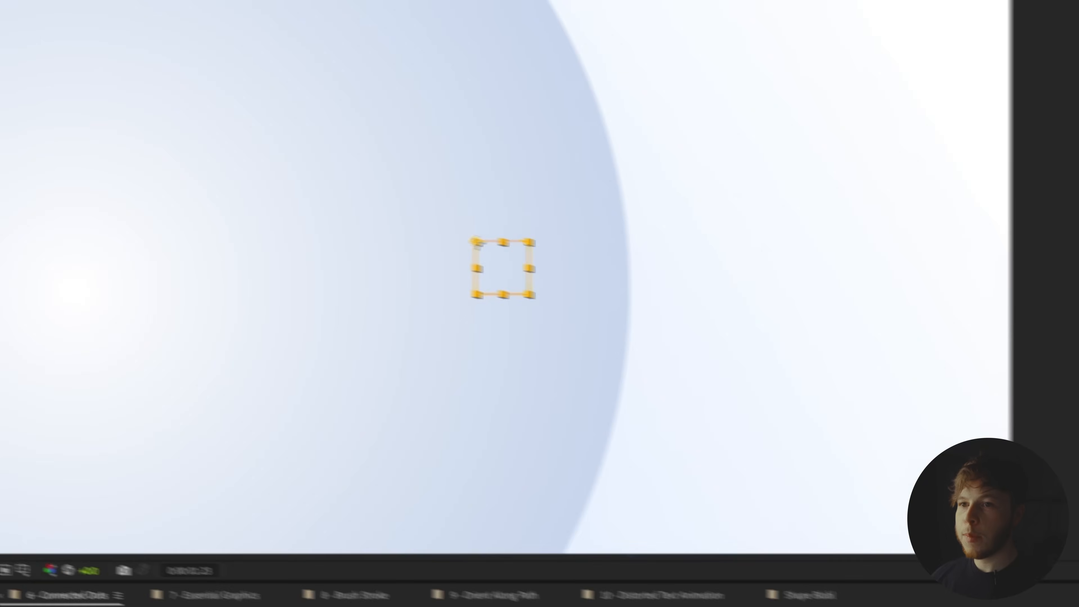
left_click(282, 1)
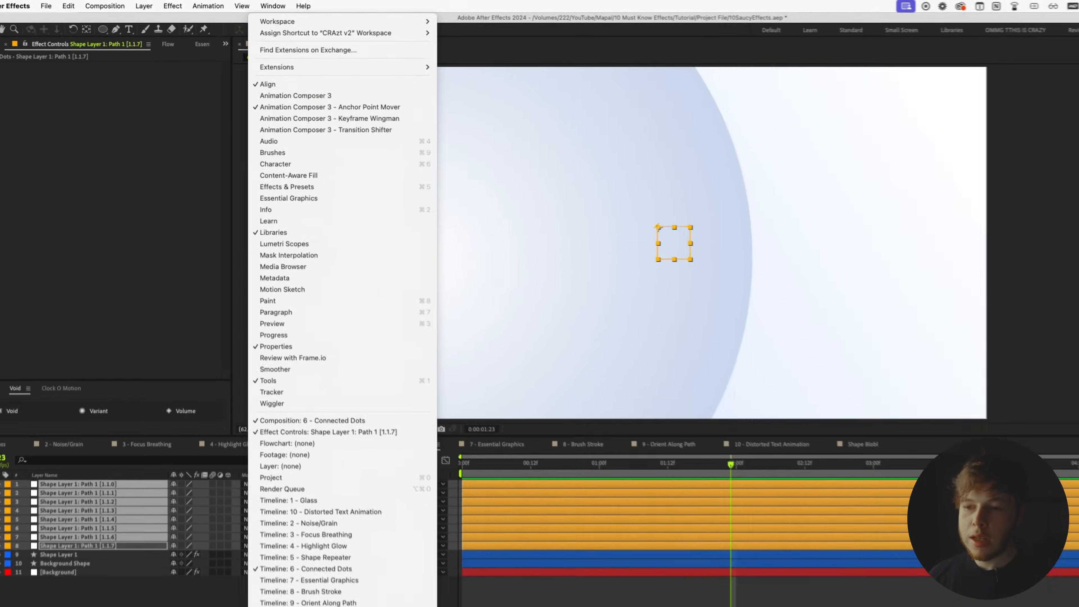
left_click(138, 516)
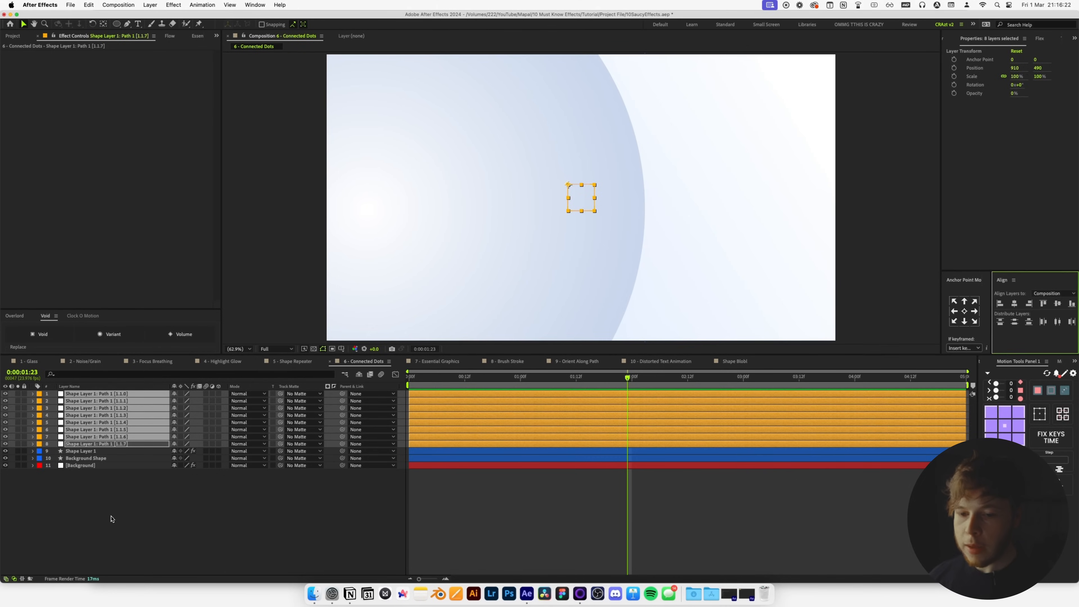
- Add the expression wiggle(.5,150) to the Position of the path's last null and preview the motion
left_click(110, 516)
left_click(80, 446)
key("p")
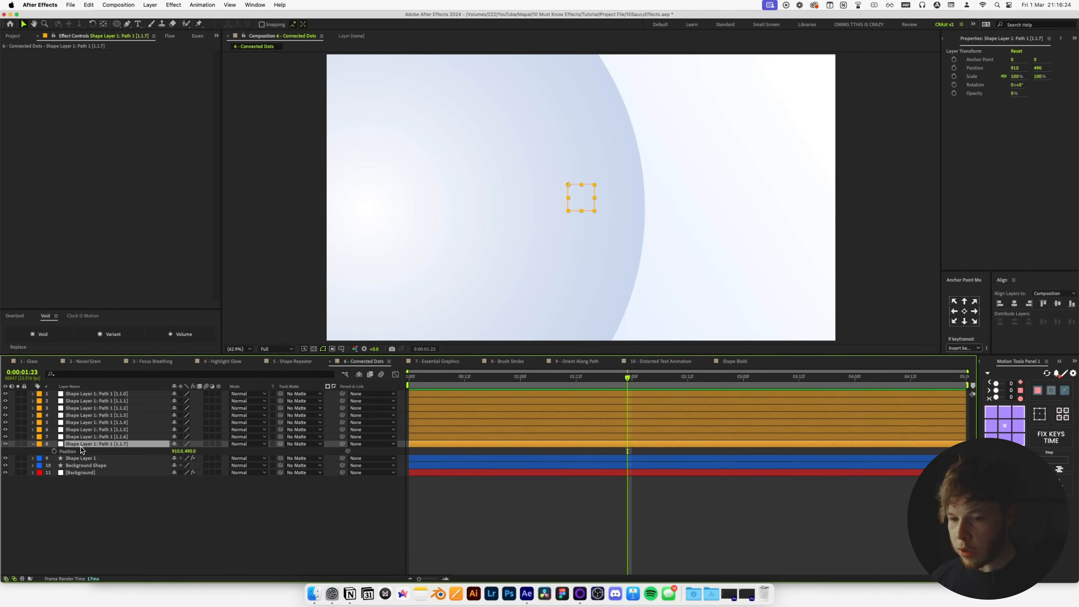
left_click(56, 453, "alt")
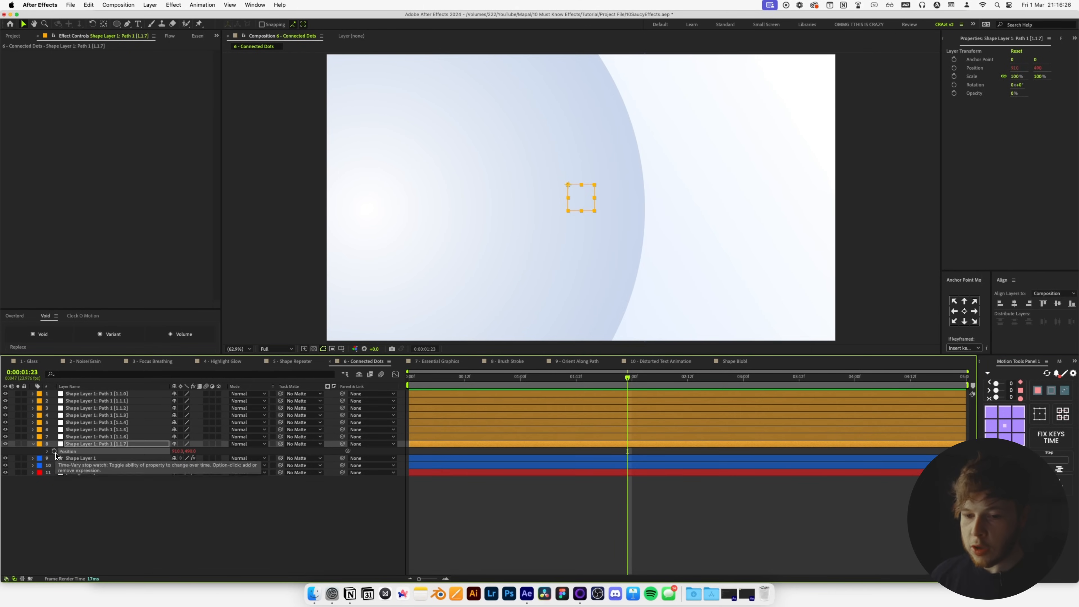
type("wigg")
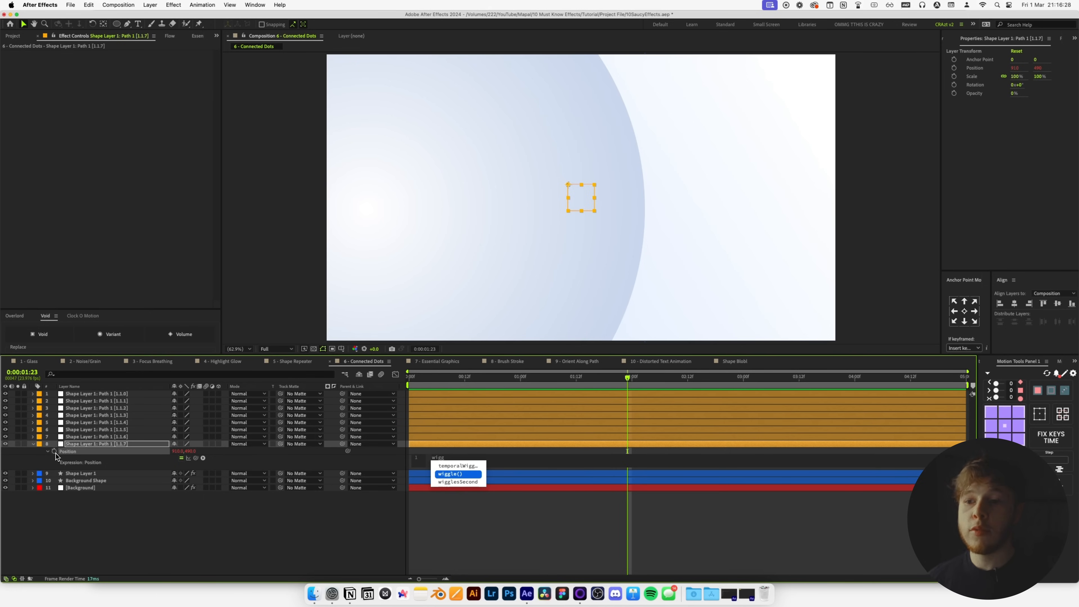
key("Return")
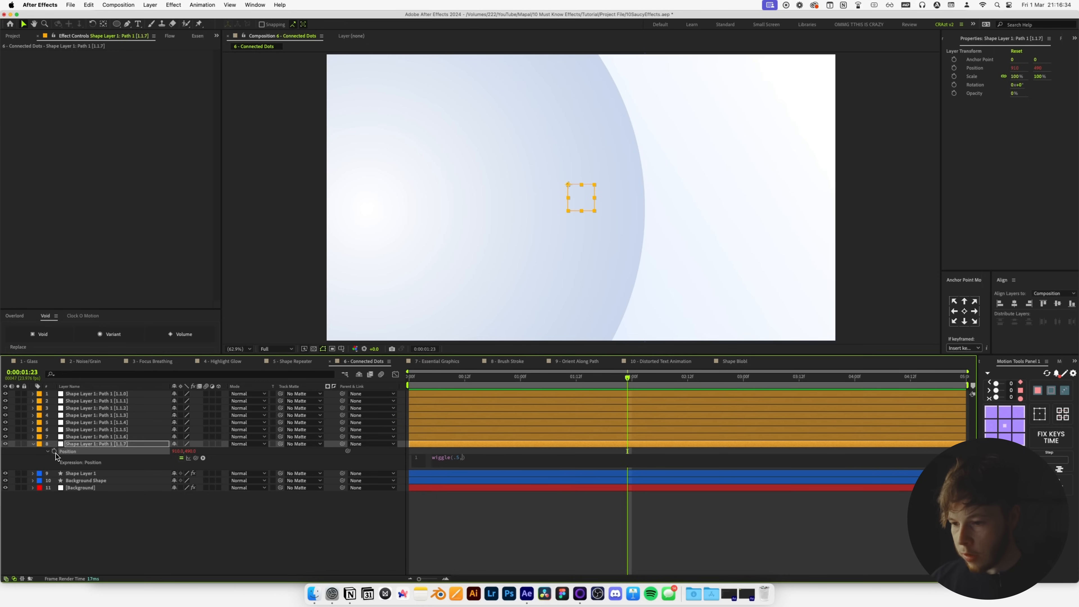
left_click(584, 517)
key("space")
key("space")
- Return to the first frame and move the wiggling last null out to about 1463, 277
left_click(409, 378)
left_click(425, 445)
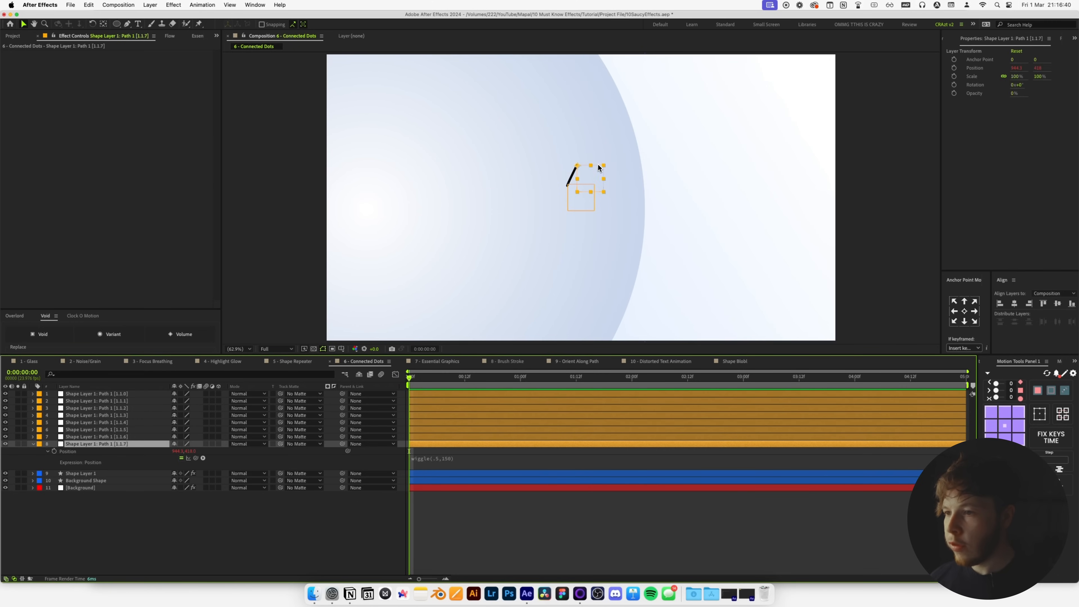
left_click_drag(598, 167, 736, 128)
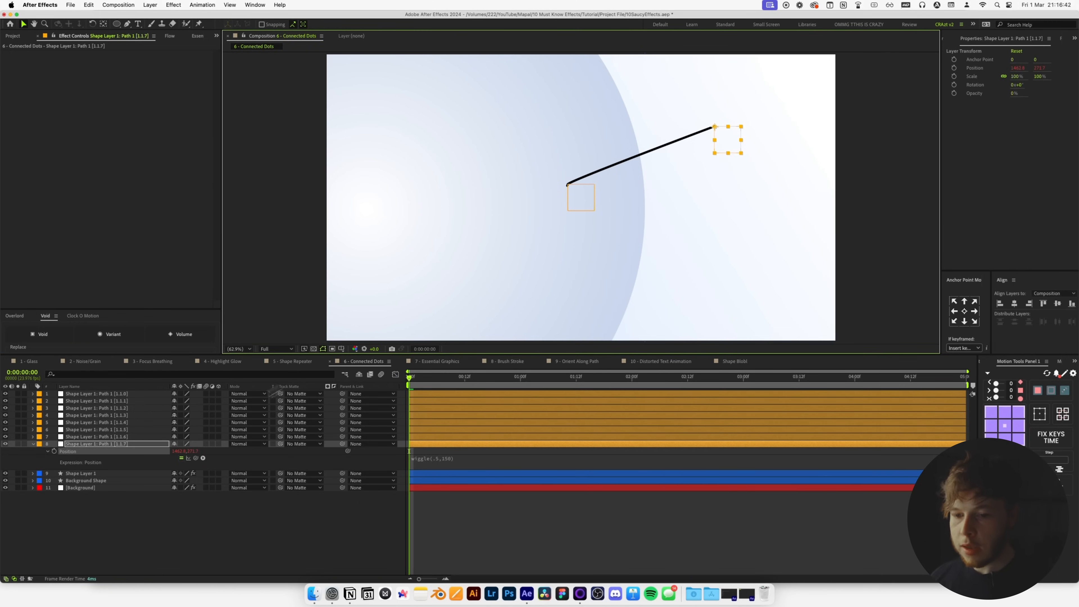
- Copy only the Position expression from the last null and paste it onto the other seven path nulls
right_click(65, 451)
left_click(98, 539)
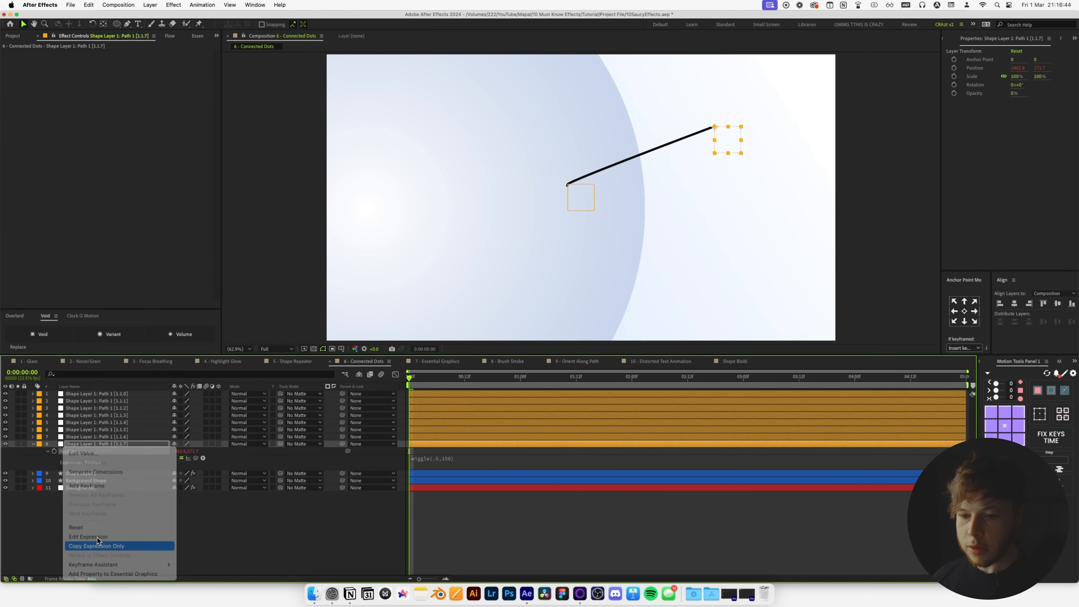
left_click(81, 436)
left_click(91, 395, "shift")
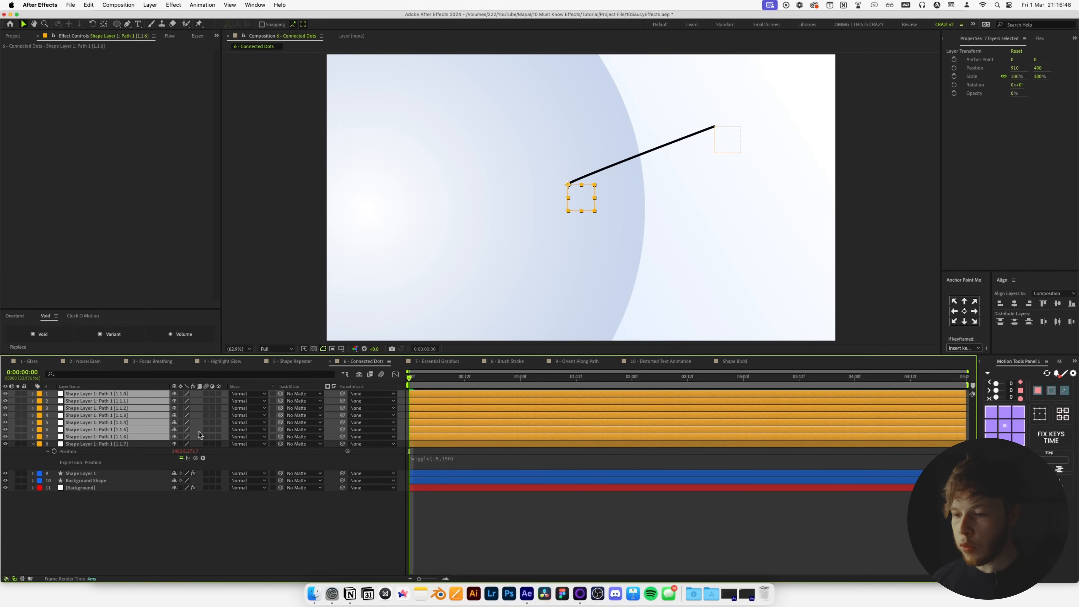
key("cmd+v")
left_click(266, 527)
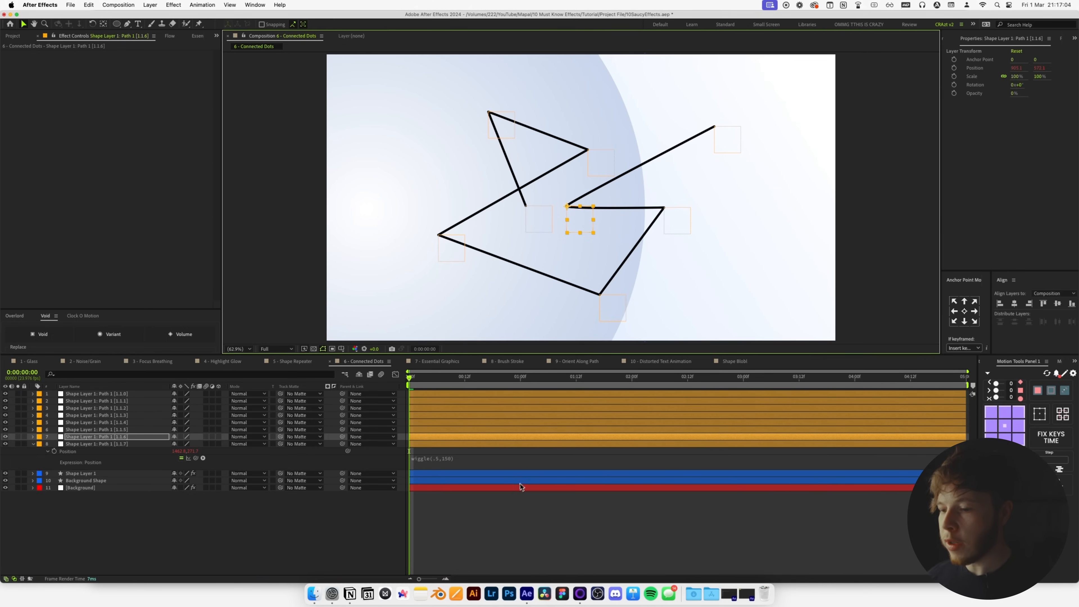
- Set up the Ellipse tool with Stroke set to None and a solid red fill
left_click(519, 487)
left_click(513, 504)
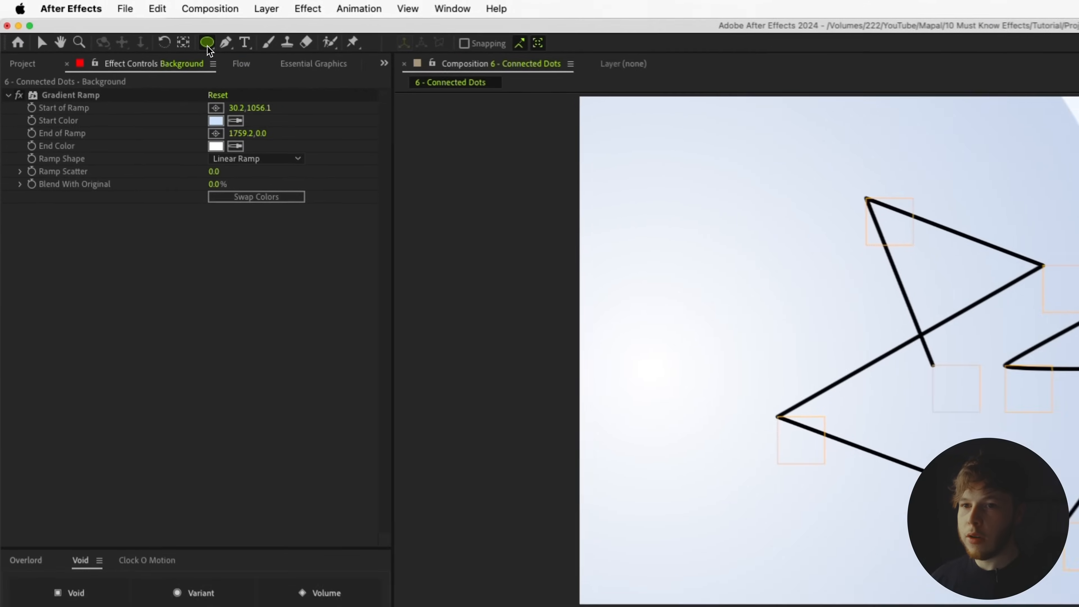
left_click(117, 24)
left_click(231, 50)
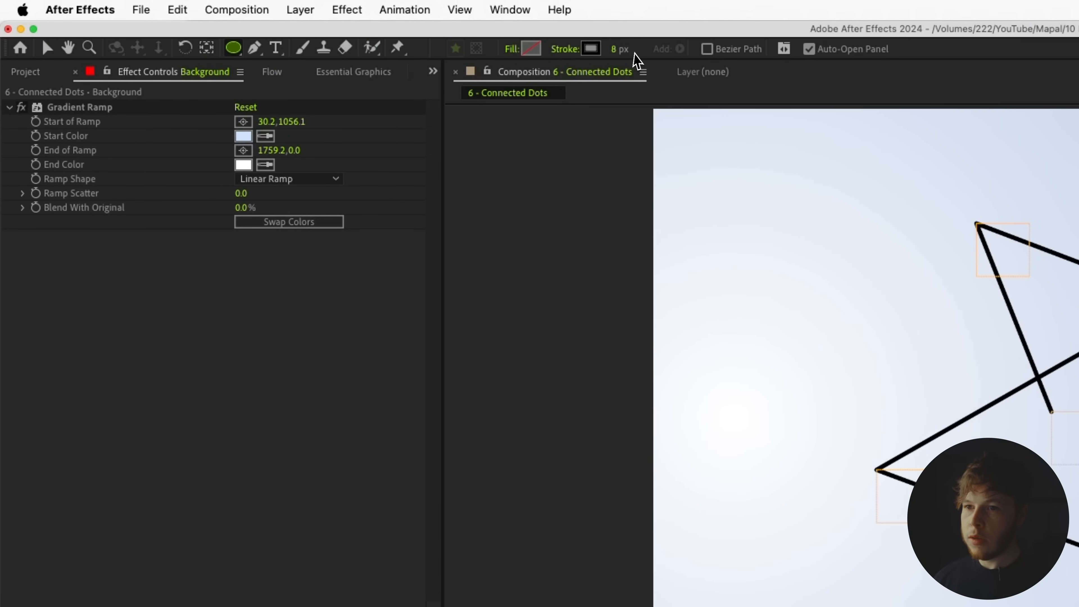
left_click(565, 49)
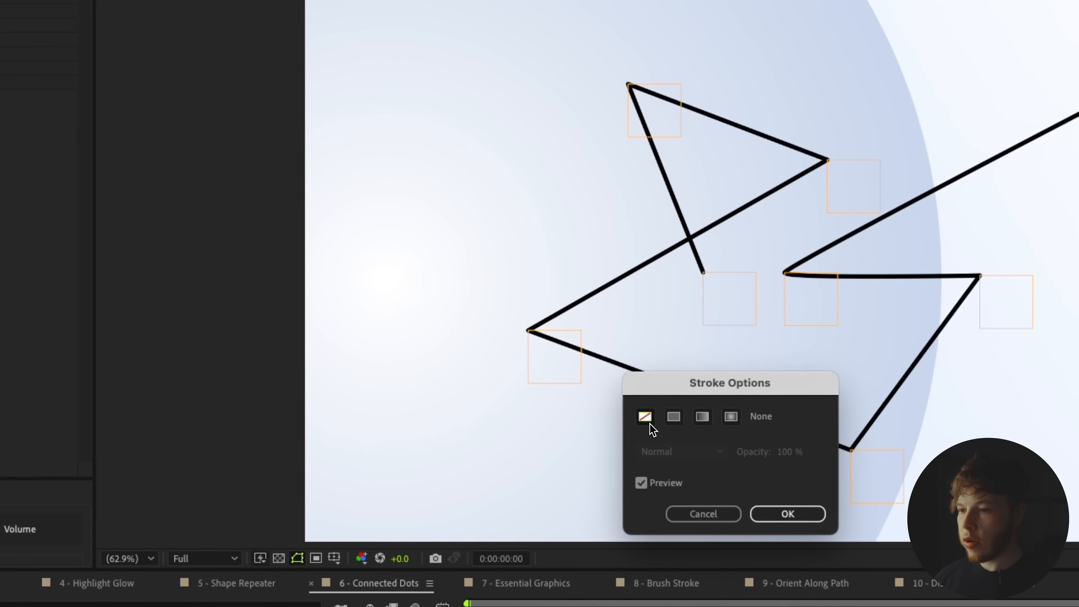
left_click(788, 514)
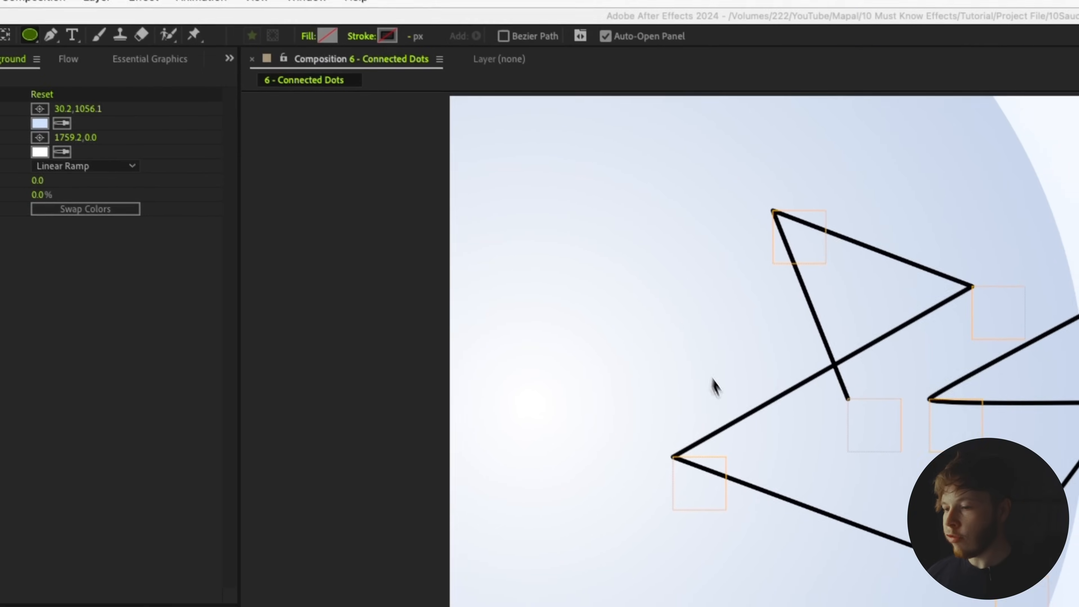
left_click(338, 45)
left_click(656, 382)
left_click(726, 377)
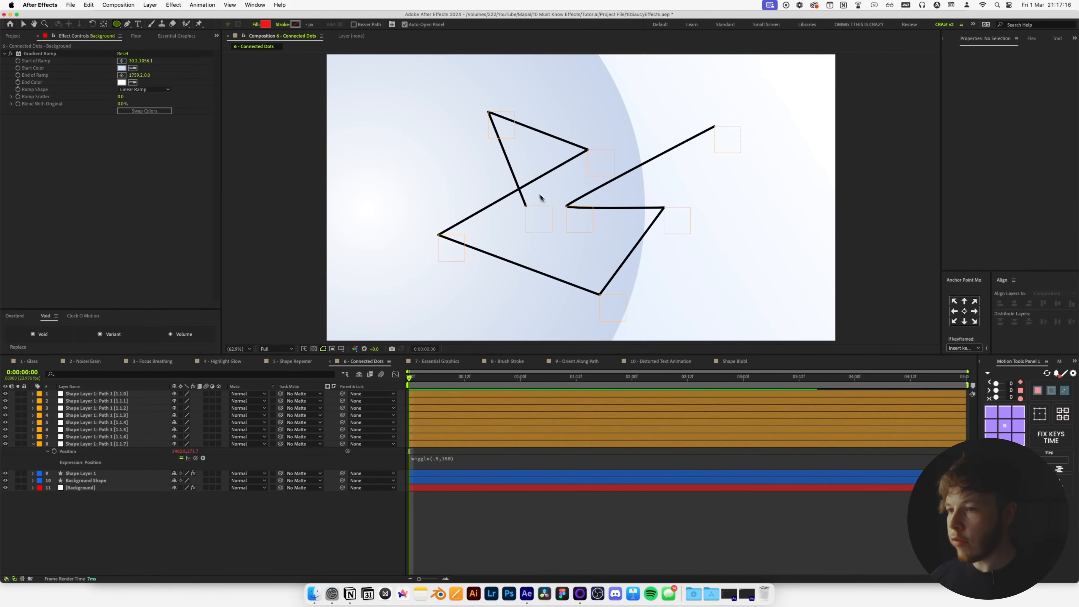
- Draw a red circle about 29 px wide as a new shape layer and align it to the composition's center
left_click_drag(562, 180, 565, 185)
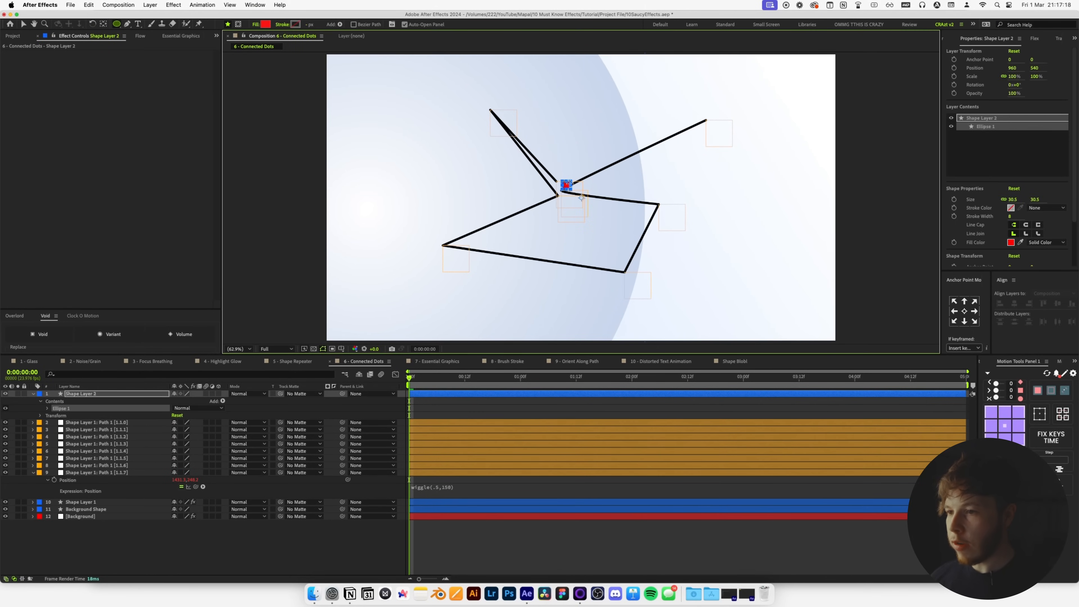
key("v")
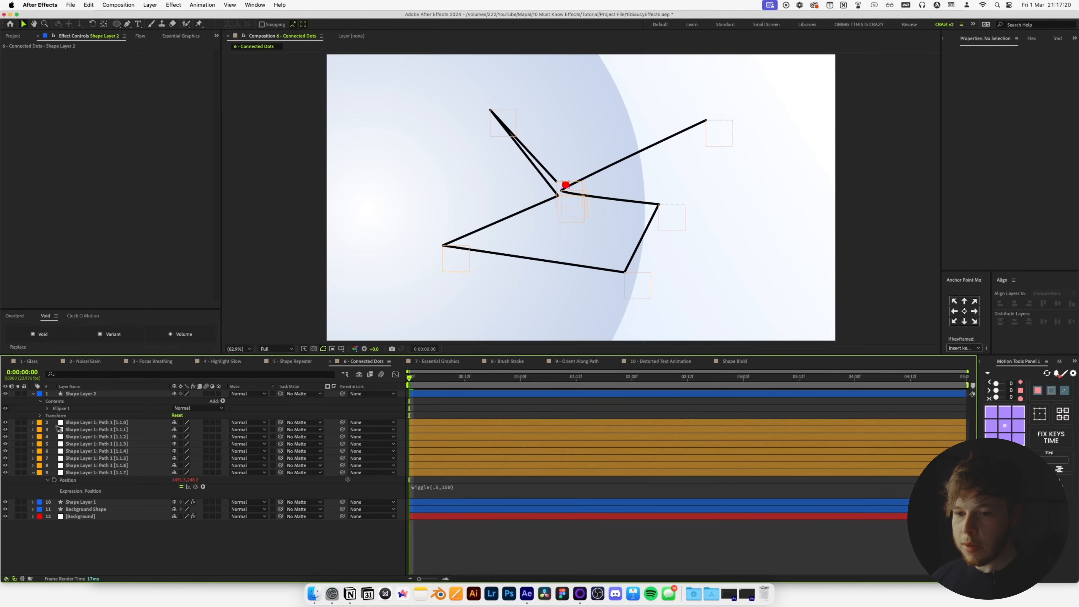
left_click(84, 396)
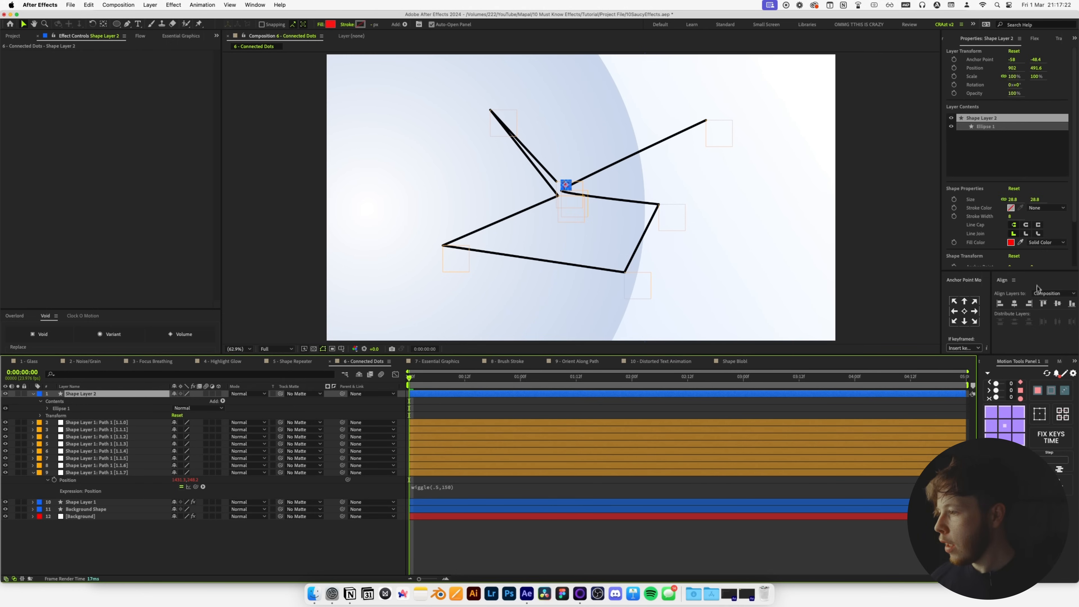
left_click(1014, 303)
left_click(1004, 427)
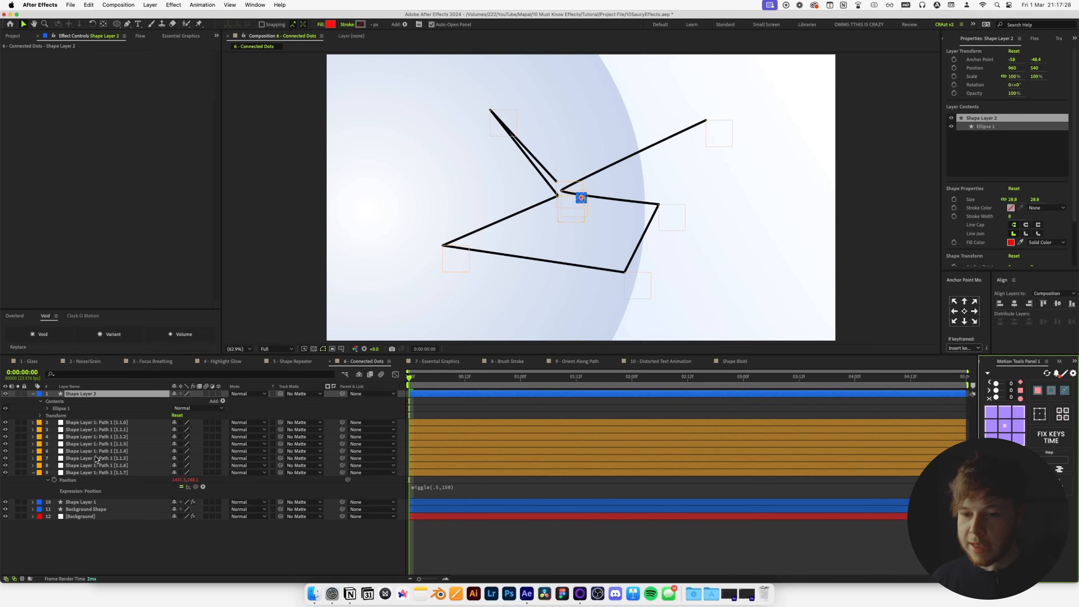
- Show the layers' source names and duplicate the red circle layer six times
left_click(72, 386)
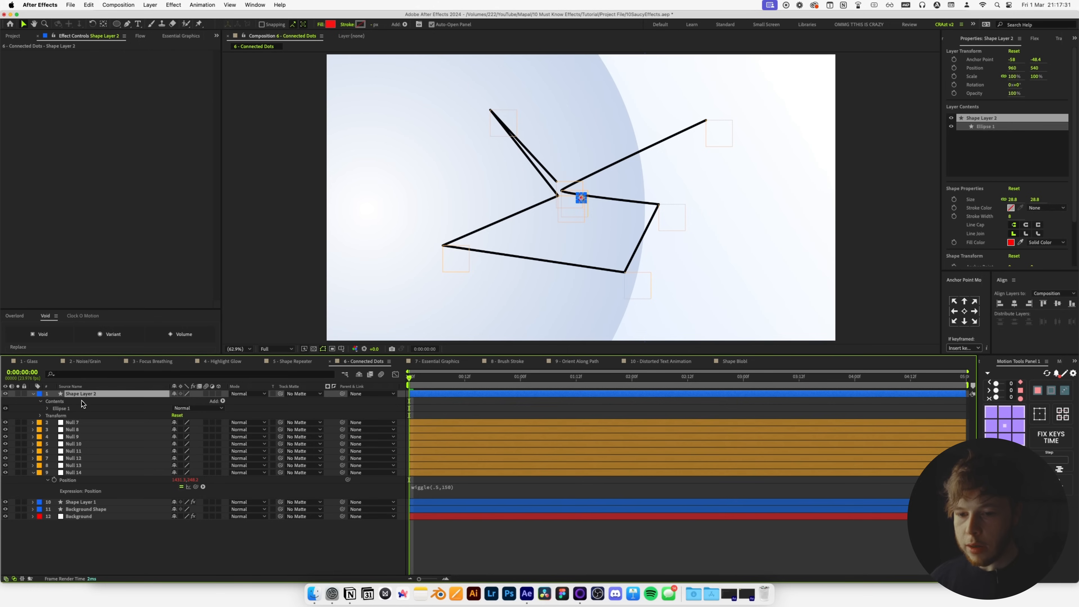
key("super+d")
key("super+d")
key("super+d")
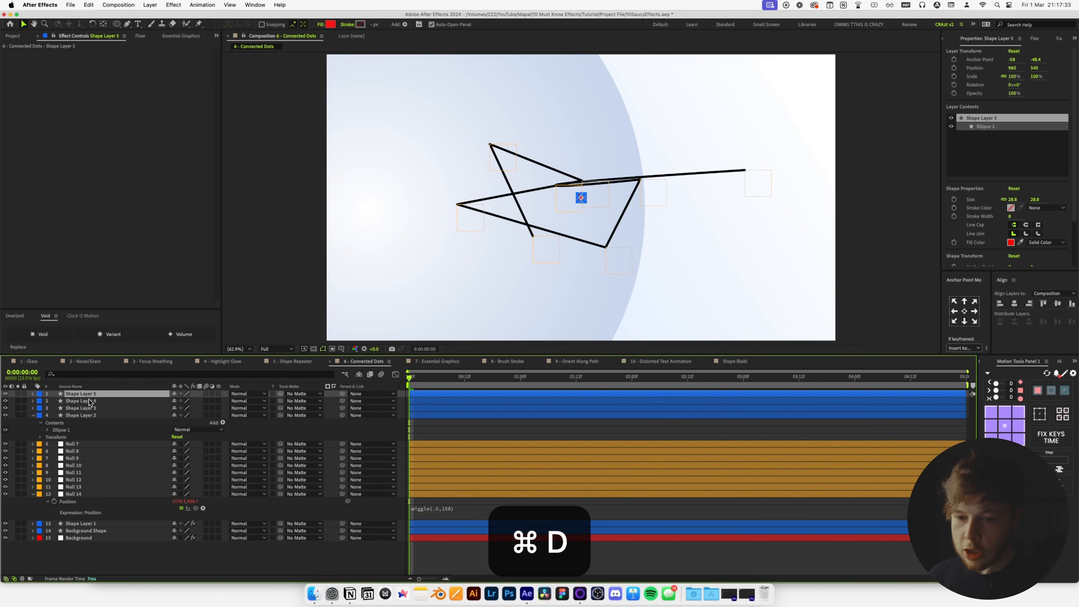
key("super+d")
key("super+d")
key("super+d")
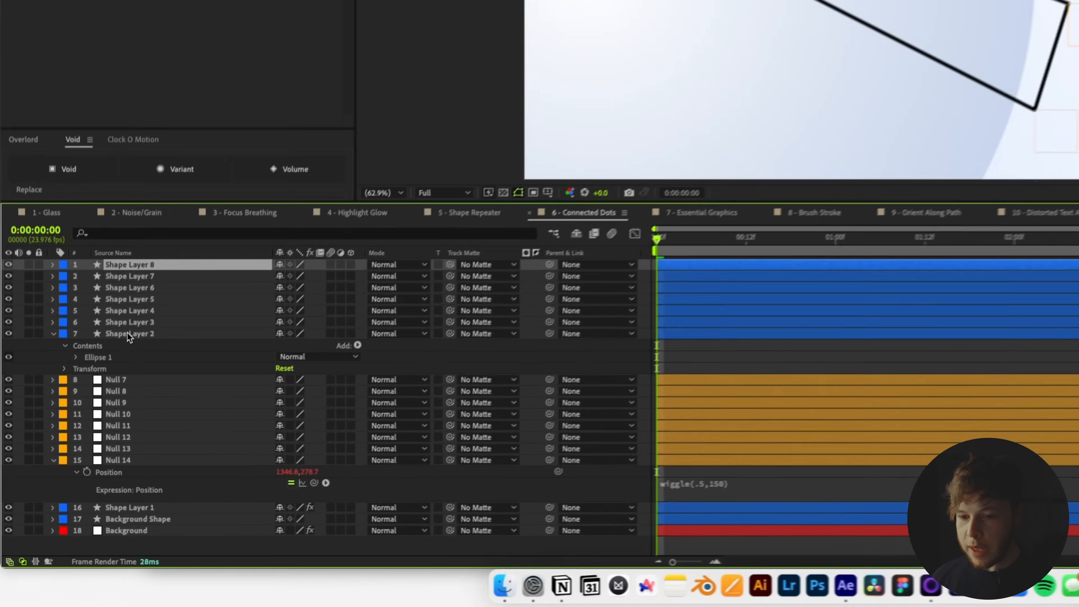
- Reveal the Position property of all seven circle layers and all eight path nulls
left_click(128, 332, "shift")
key("p")
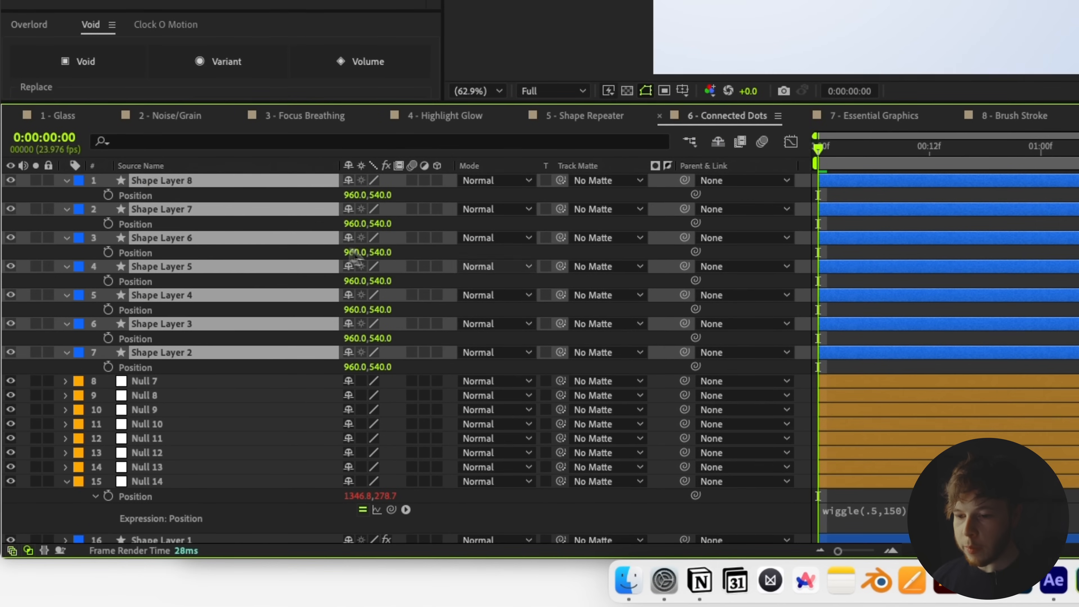
key("F2")
scroll(320, 354, "down", 1)
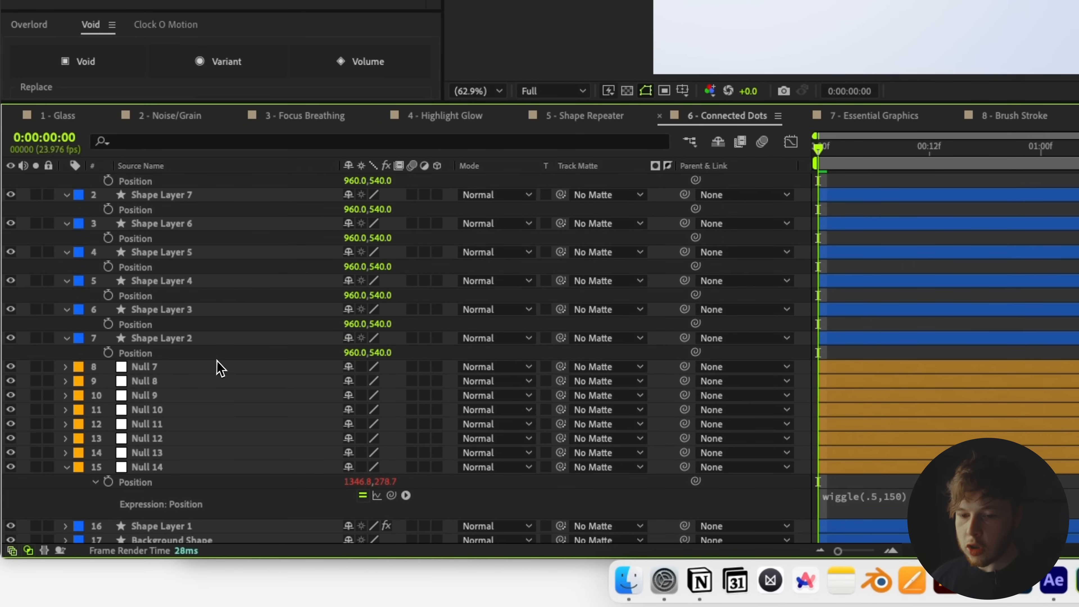
left_click(174, 368)
left_click(170, 468, "shift")
key("r")
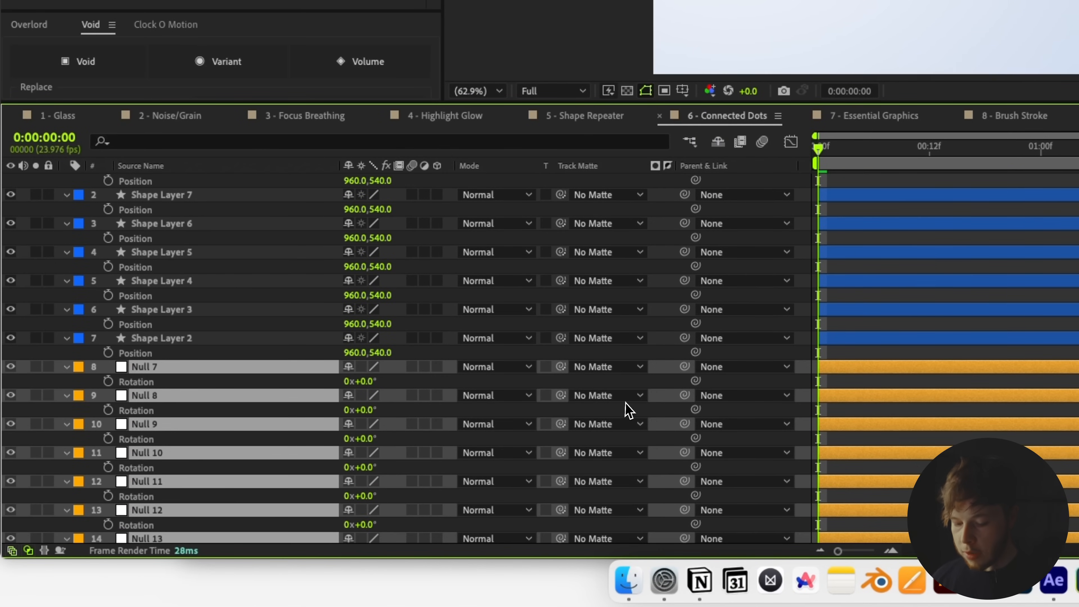
key("p")
scroll(602, 410, "down", 5)
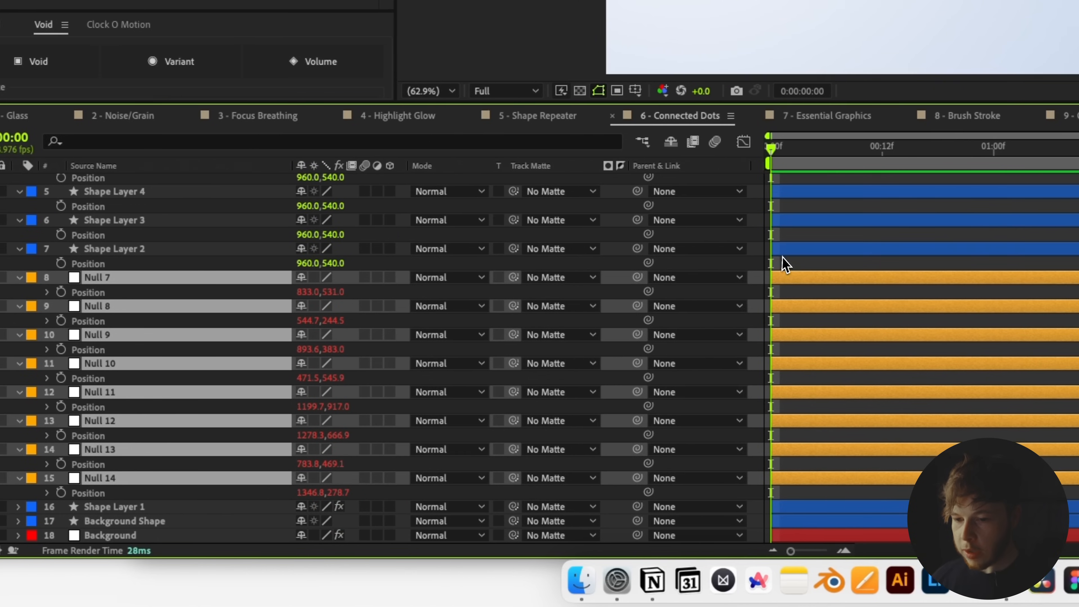
key("F2")
- Link each circle's Position to a different null's Position, starting with Shape Layer 2 to Null 7 and Shape Layer 3 to Null 8
left_click_drag(641, 263, 155, 299)
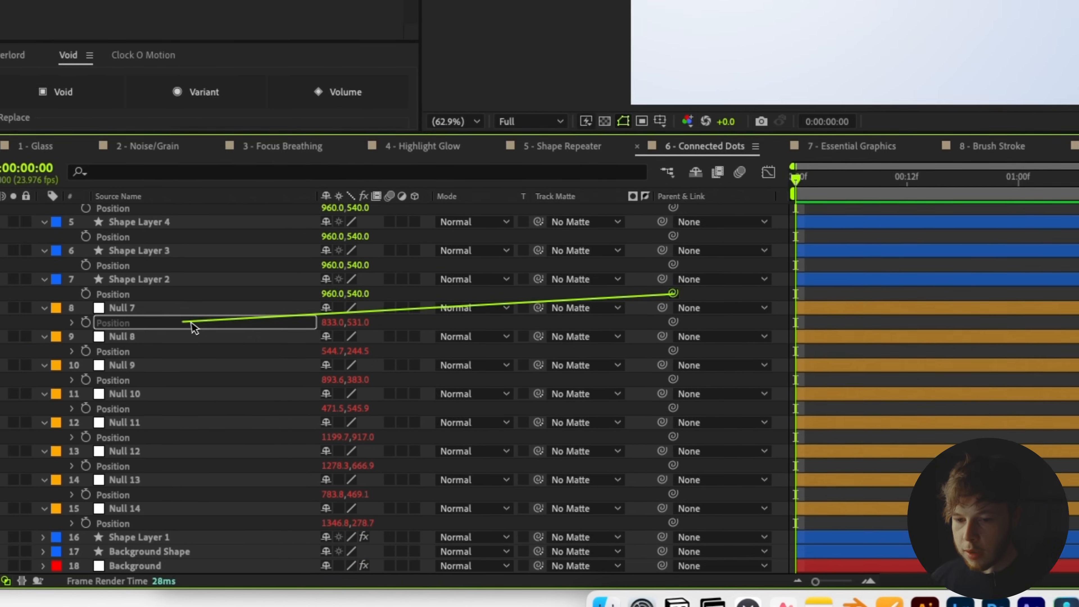
left_click_drag(694, 284, 191, 374)
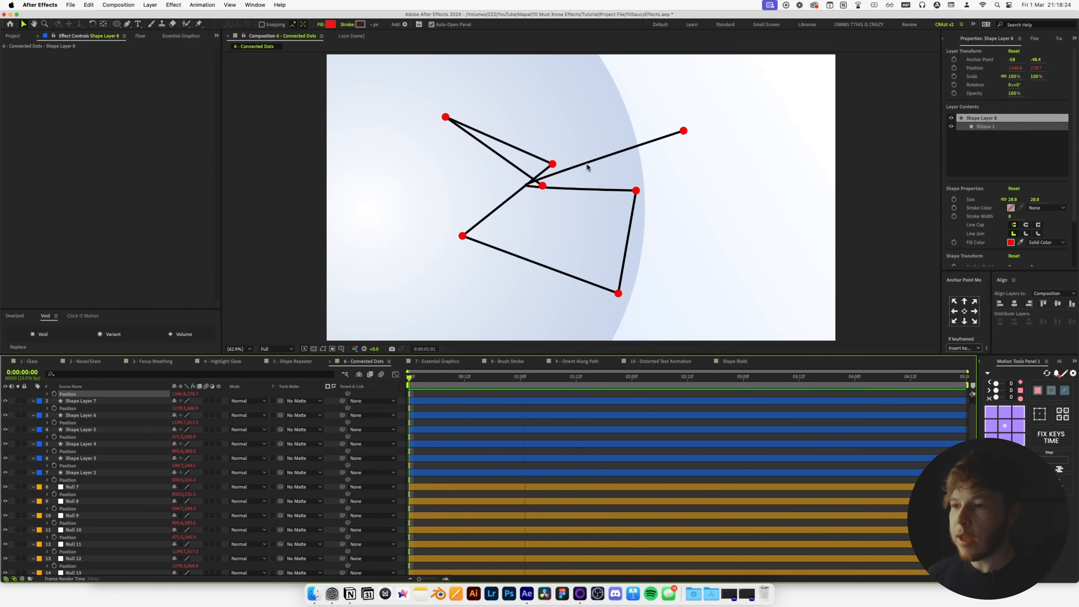
- Preview the connected dots and move Null 11 to about 1164, 773 to test that its dot and line follow
key("space")
left_click(641, 265)
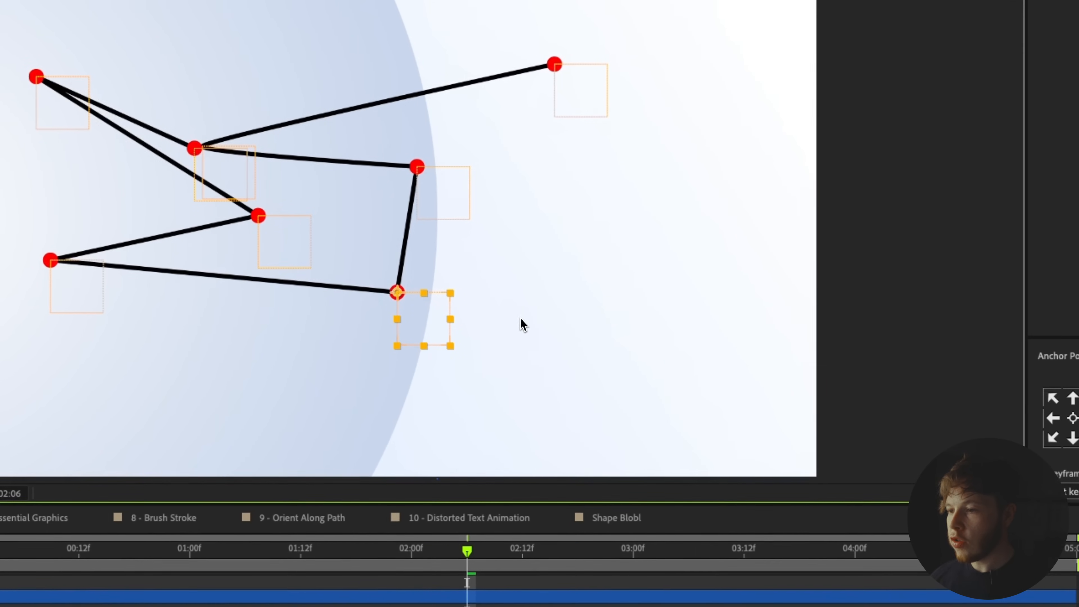
left_click_drag(462, 300, 621, 382)
left_click_drag(517, 338, 460, 316)
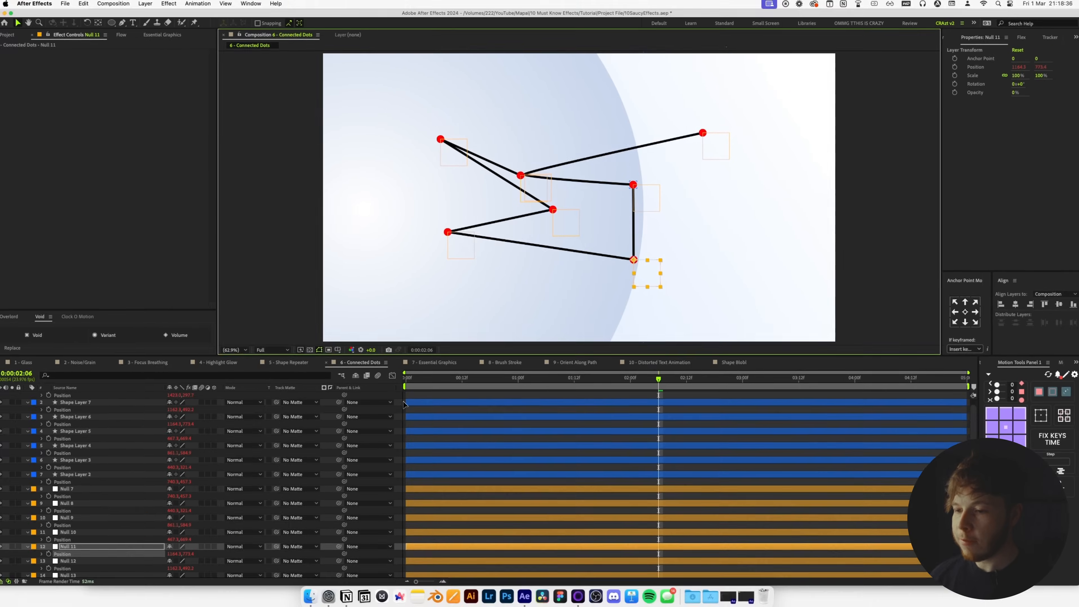
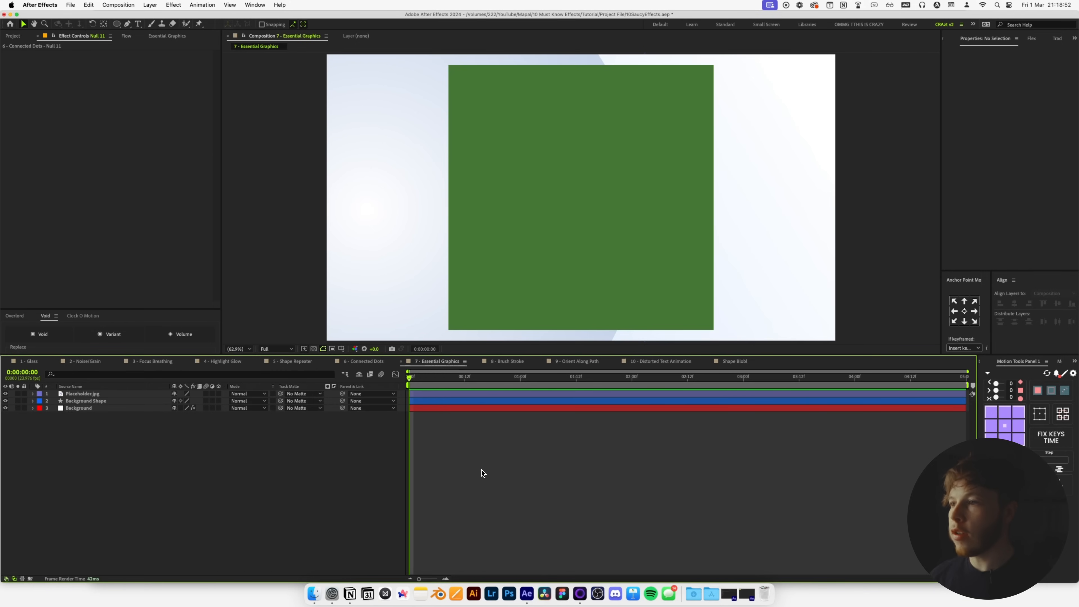
- Pre-compose Placeholder.jpg in the 7 - Essential Graphics composition as "Picture PRE", moving all attributes into the new composition
left_click(110, 394)
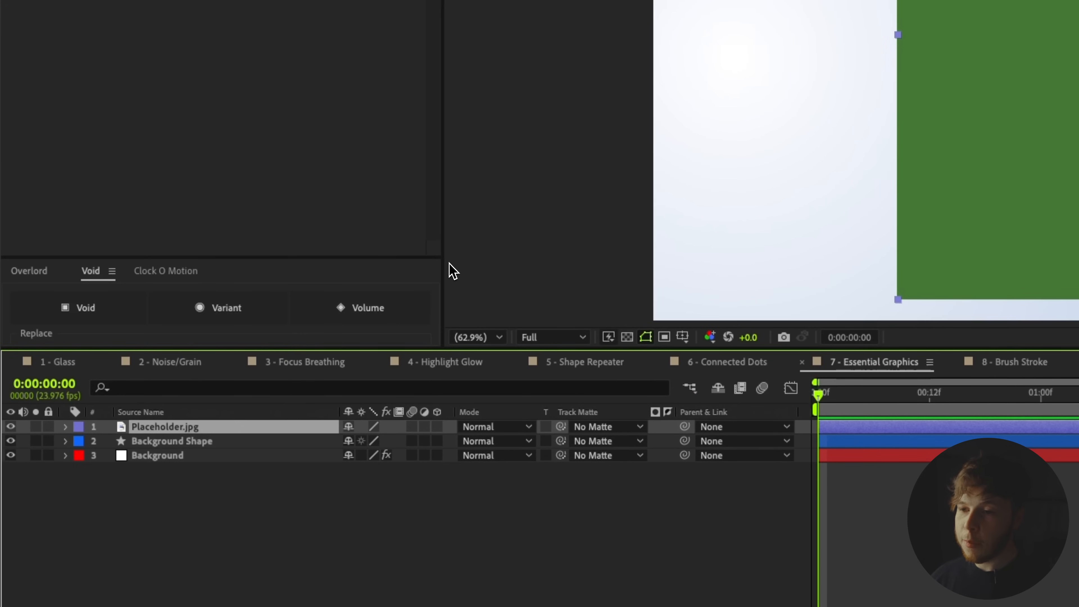
key("super+shift+c")
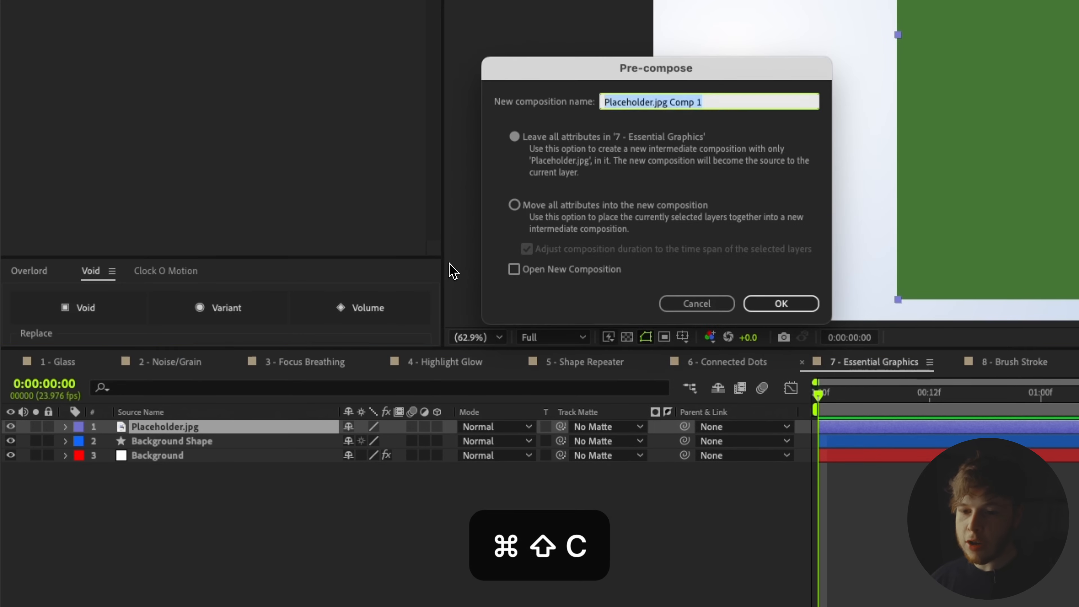
left_click(514, 204)
left_click(602, 230)
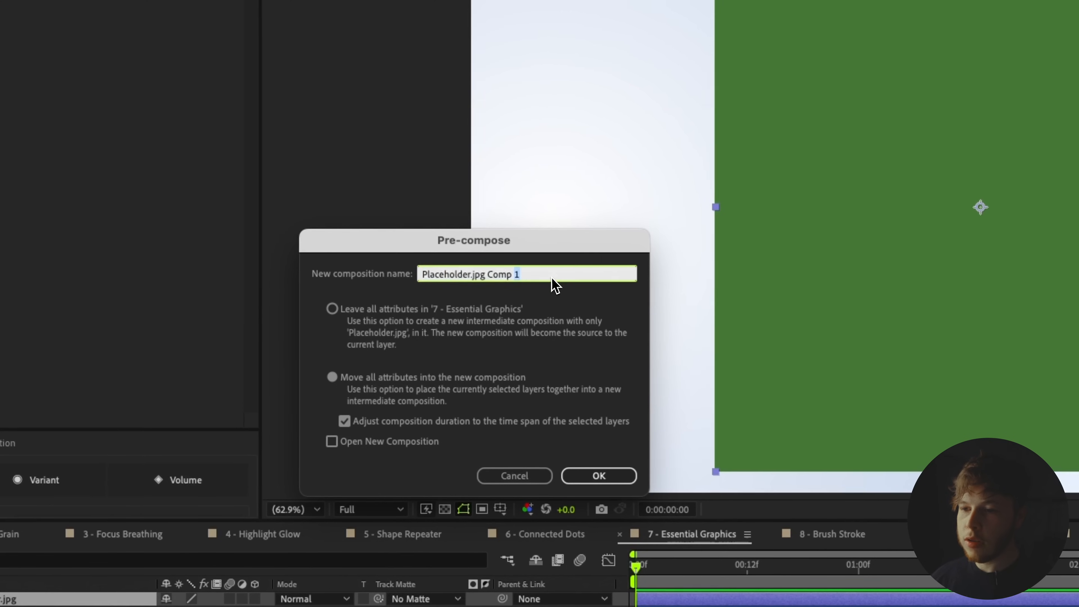
type("Picture PRE")
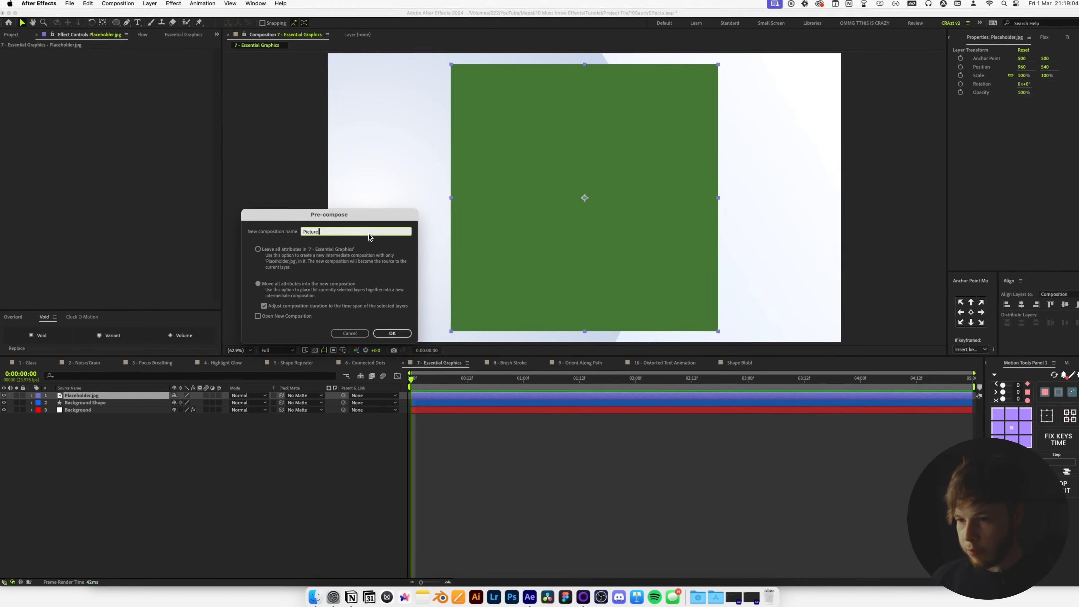
key("Return")
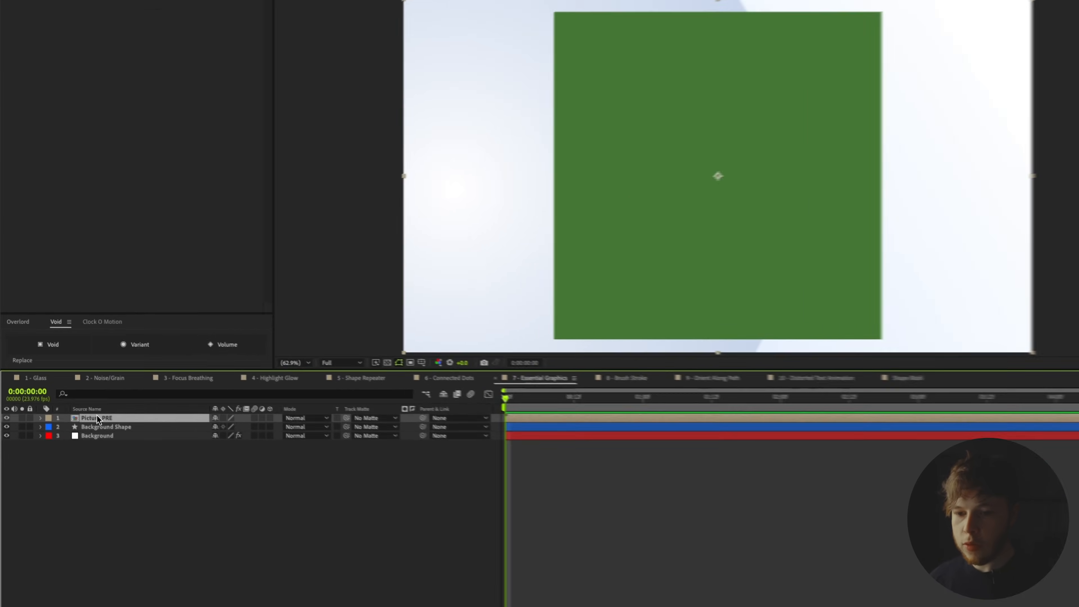
- Open the Picture PRE composition, make it the Essential Graphics primary and add Placeholder.jpg as a replaceable media property
double_click(78, 394)
left_click(361, 72)
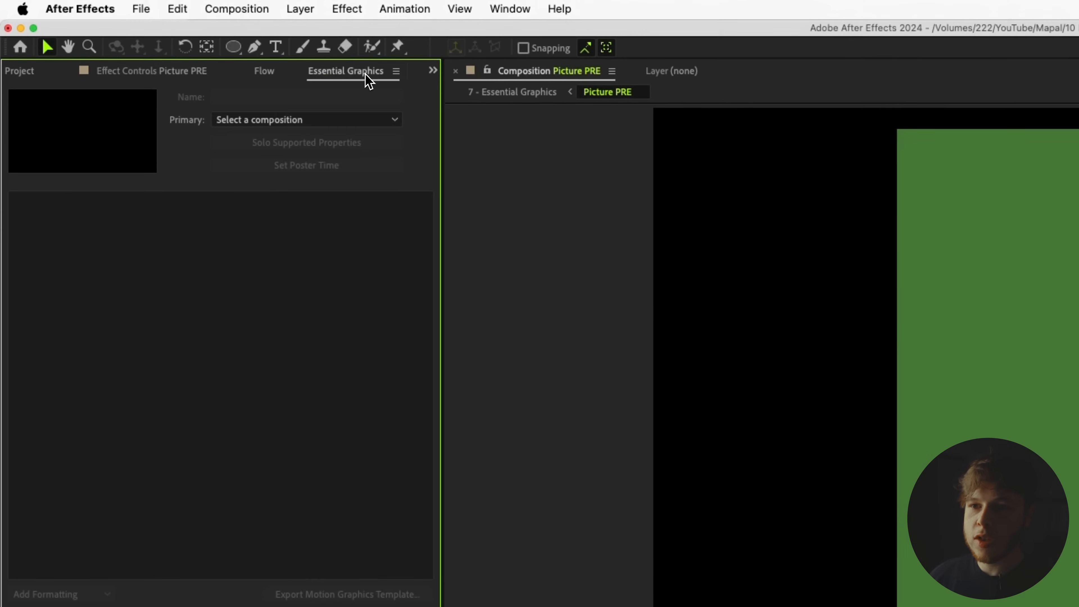
left_click(284, 127)
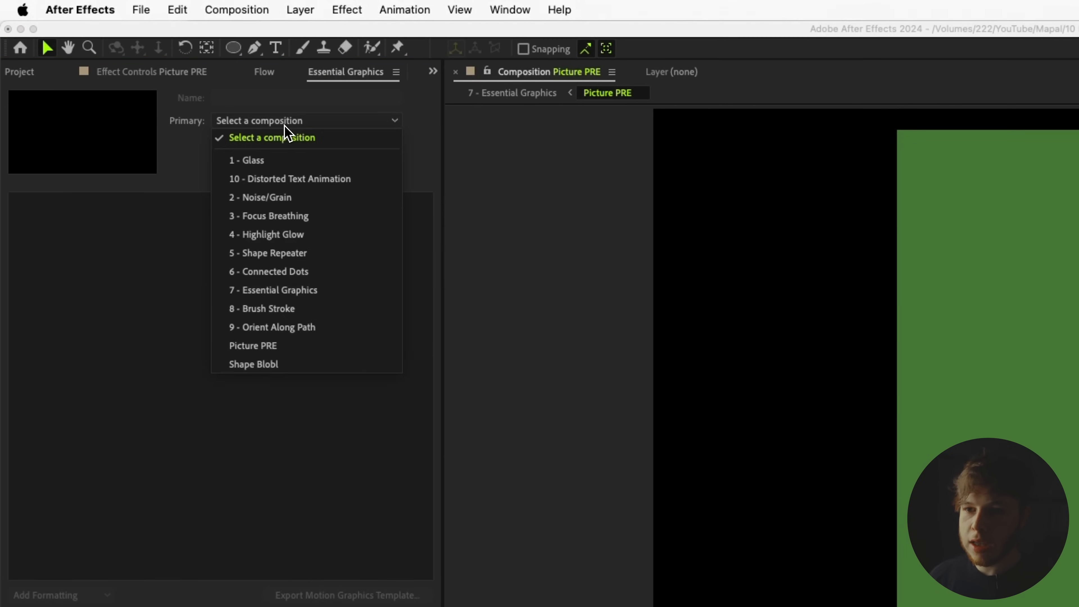
left_click(254, 346)
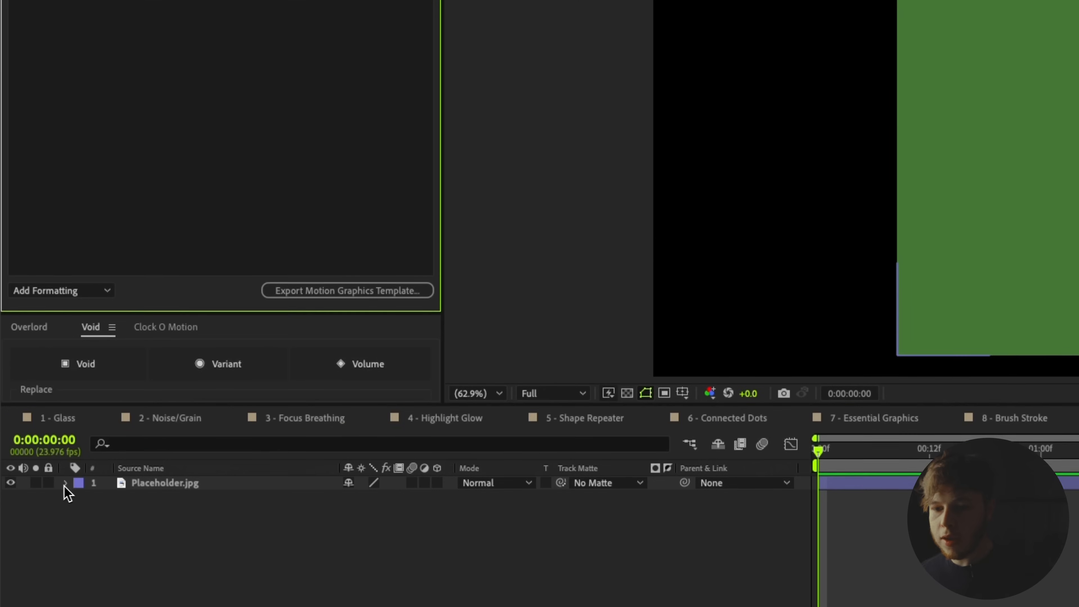
left_click(67, 479)
left_click_drag(184, 480, 246, 220)
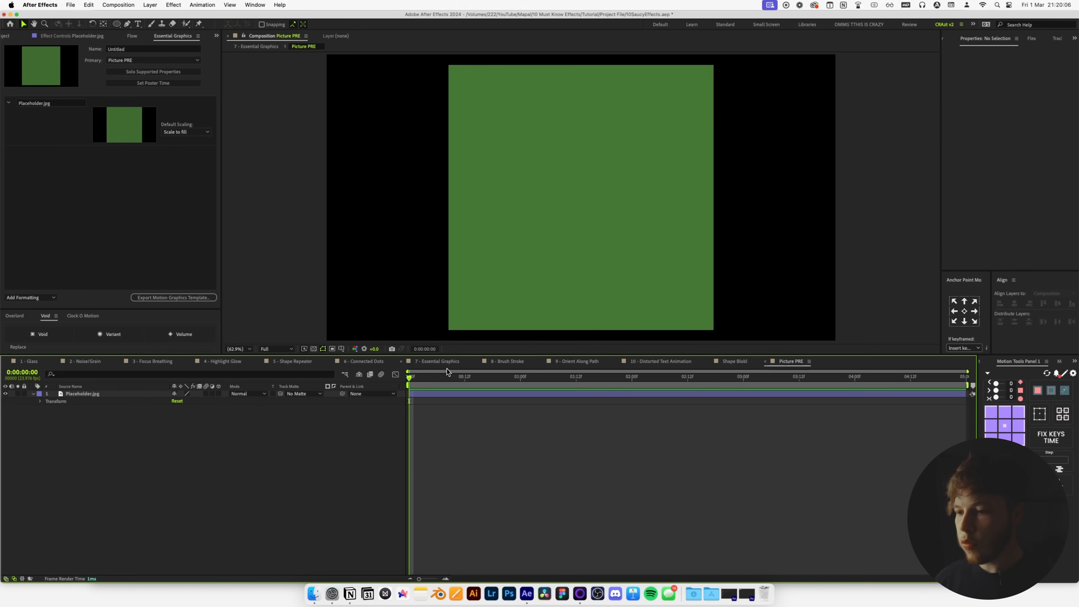
- Return to the 7 - Essential Graphics composition and expand the Essential Properties of the Picture PRE layer
left_click(435, 365)
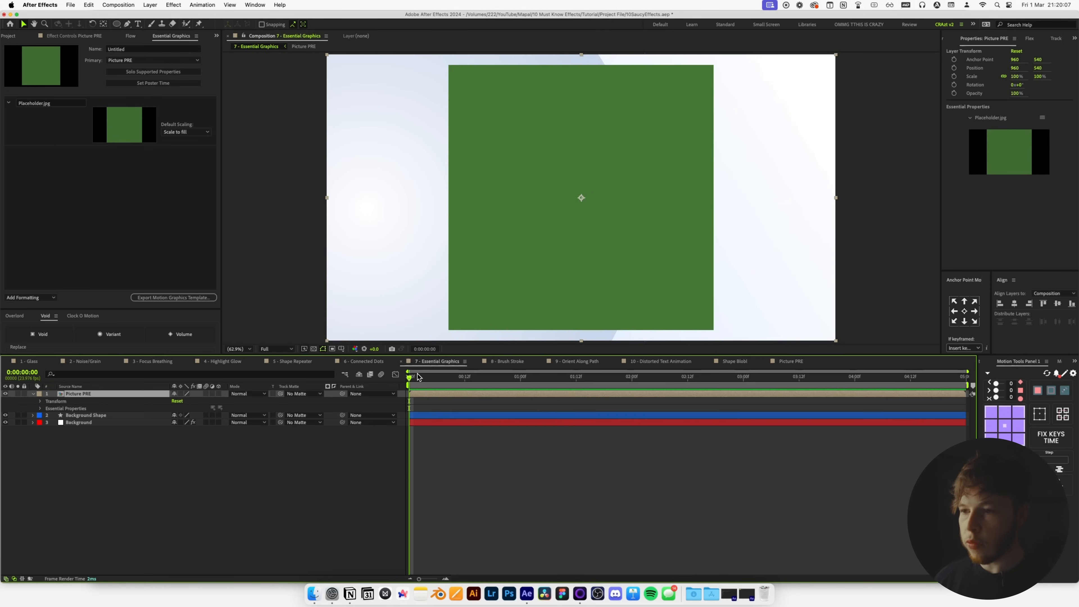
left_click(32, 394)
left_click(33, 394)
left_click(40, 409)
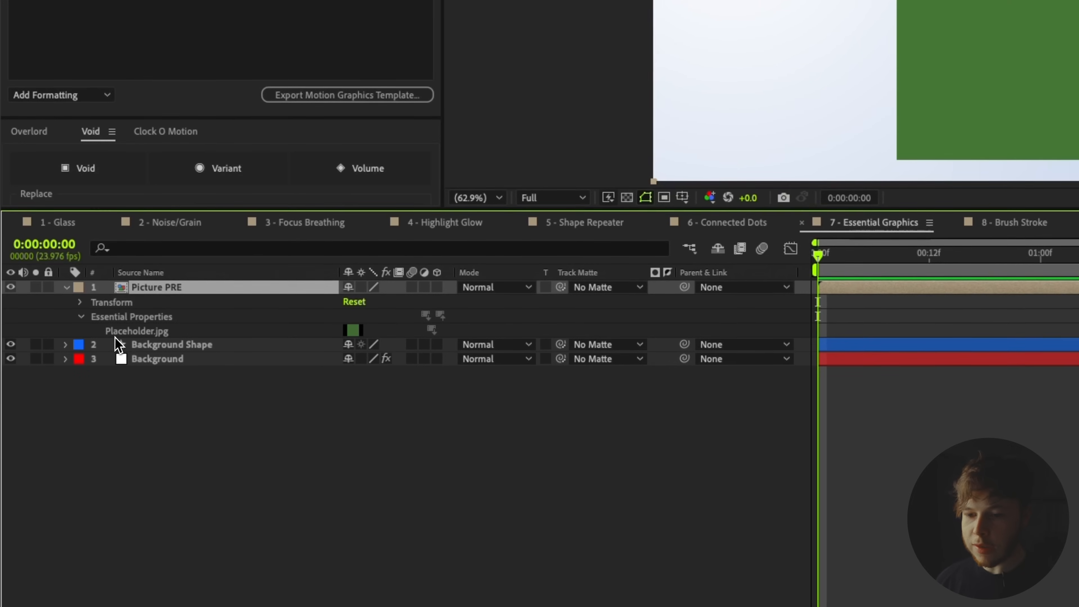
- Scale the Picture PRE layer down to 31% and move it to about 559, 729
key("s")
left_click_drag(374, 302, 311, 316)
left_click_drag(175, 395, 180, 395)
left_click_drag(687, 181, 564, 239)
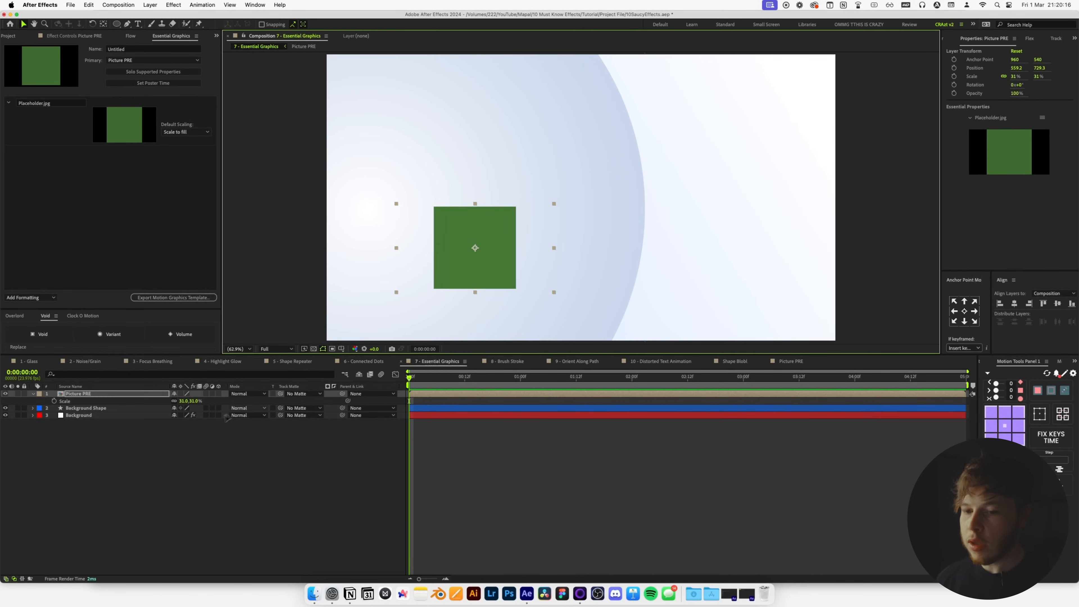
- Replace Placeholder.jpg in Picture PRE's Essential Properties with the imported pexels-mathias-reding-4394108.jpg image
left_click(34, 394)
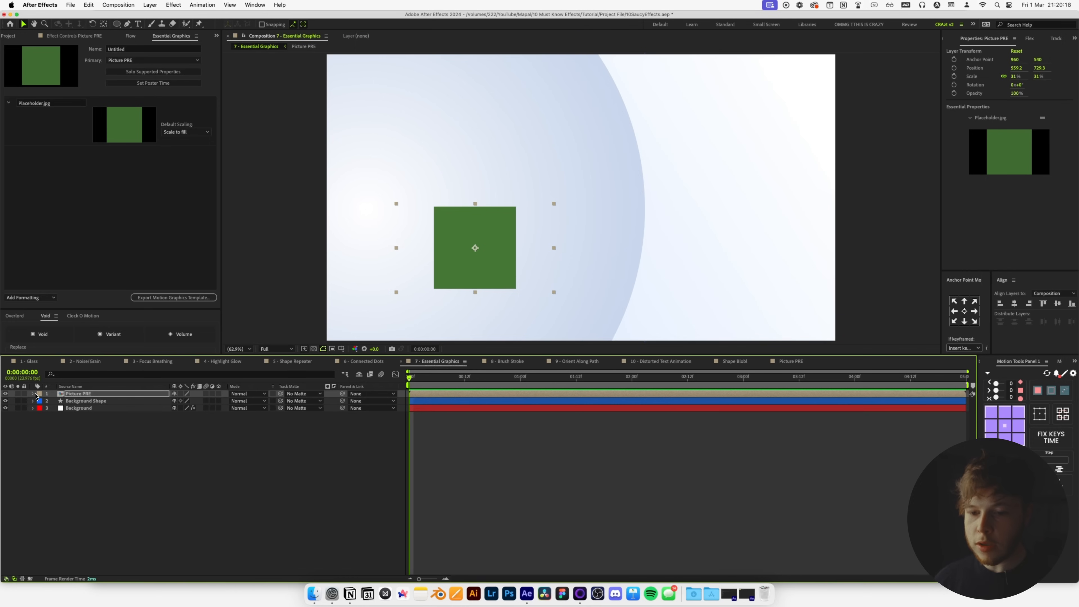
left_click(34, 394)
left_click(41, 445)
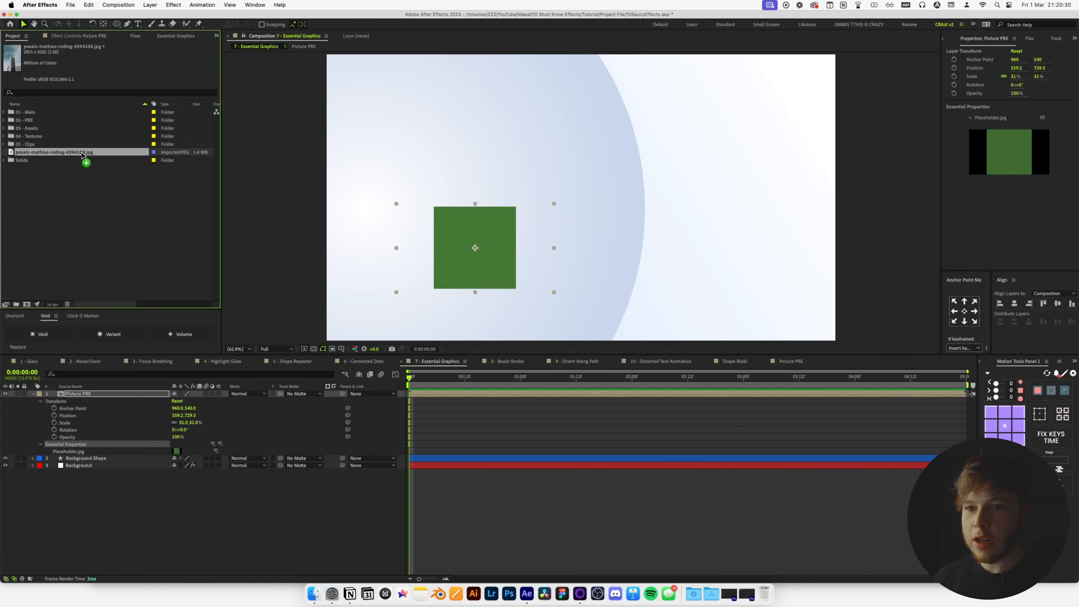
left_click_drag(82, 155, 73, 452)
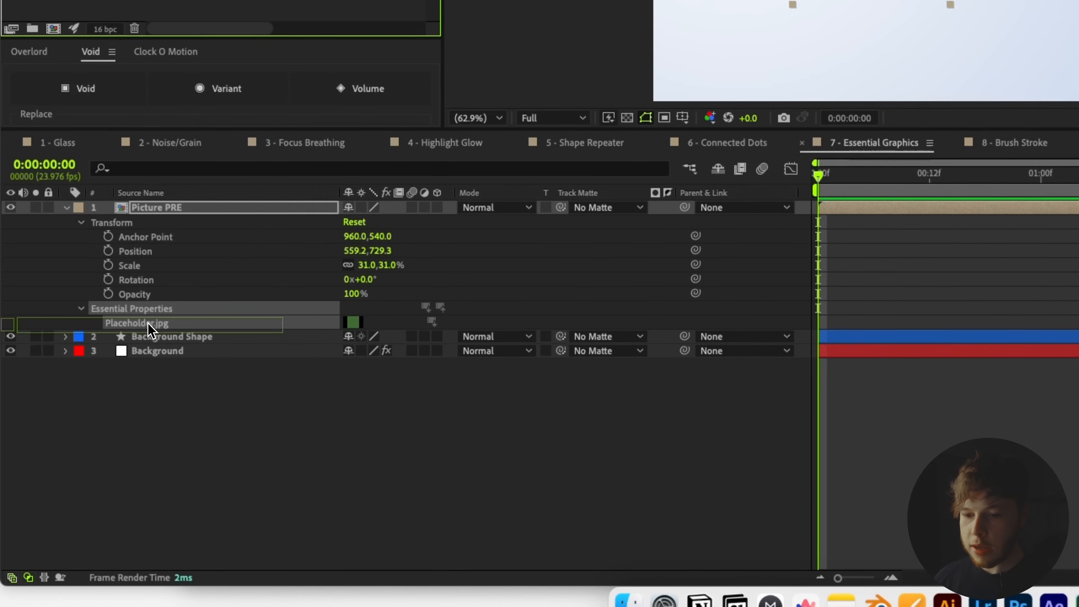
left_click_drag(148, 323, 147, 323)
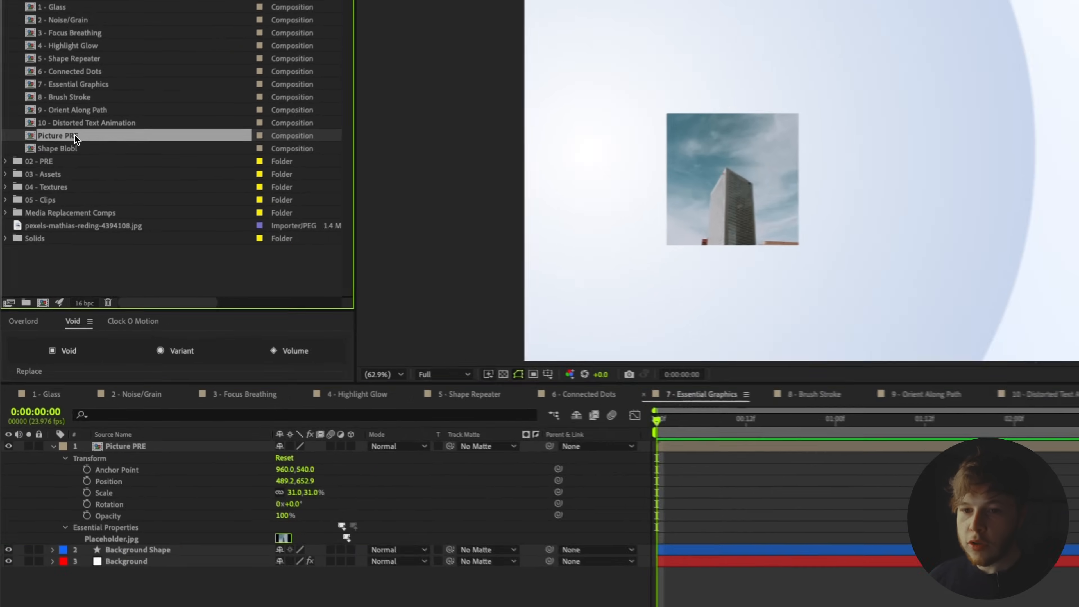
- Add a second Picture PRE instance above the first layer and expand its Essential Properties
left_click_drag(46, 200, 88, 398)
left_click_drag(175, 493, 172, 487)
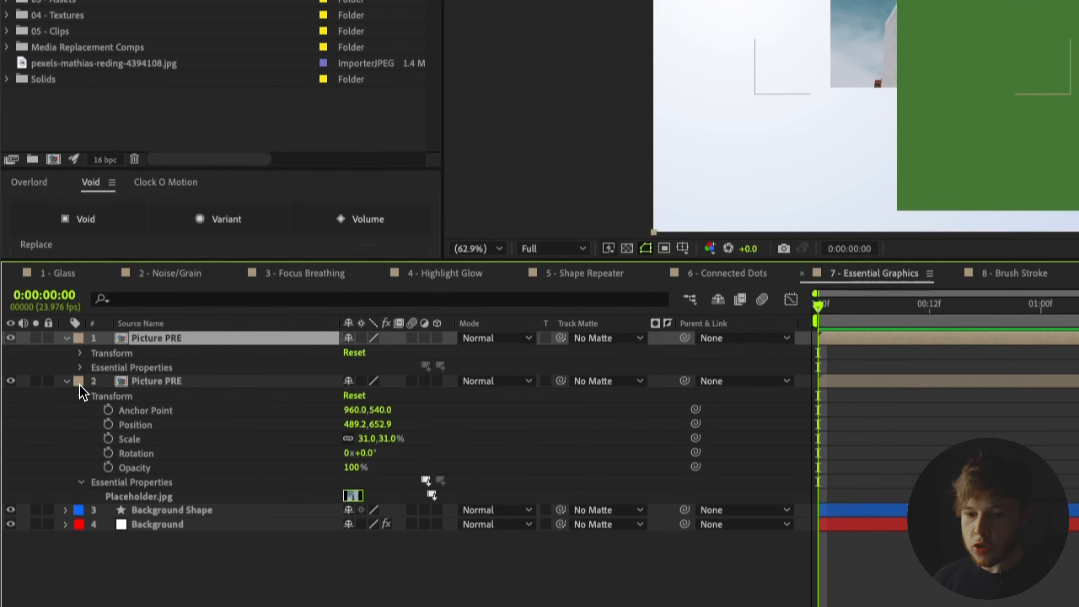
left_click(79, 366)
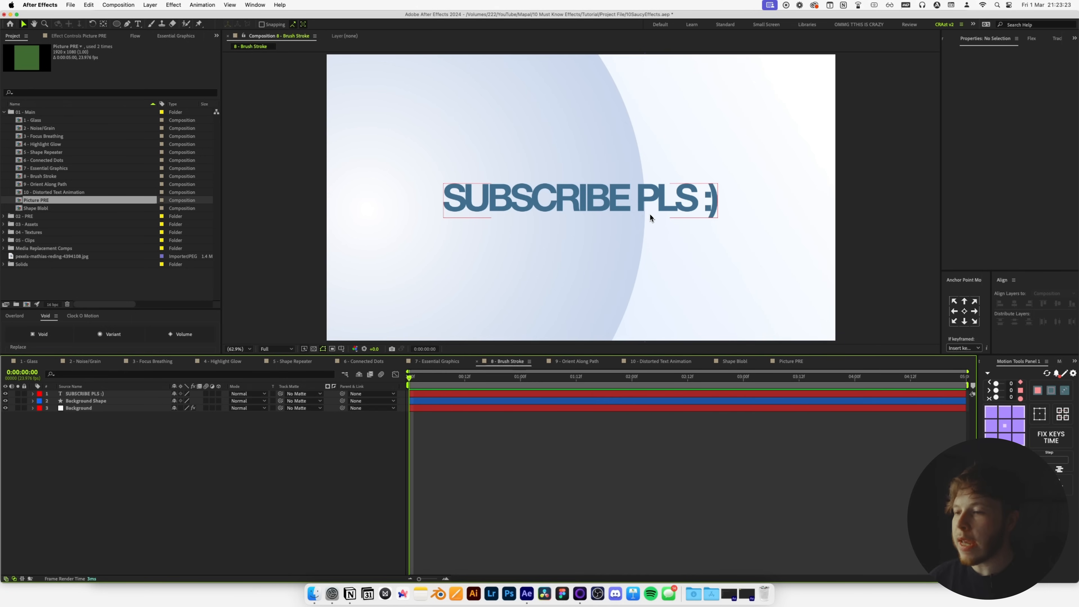
- In the 8 - Brush Stroke composition, set up the Pen tool with no fill and a pure red stroke
left_click(131, 25)
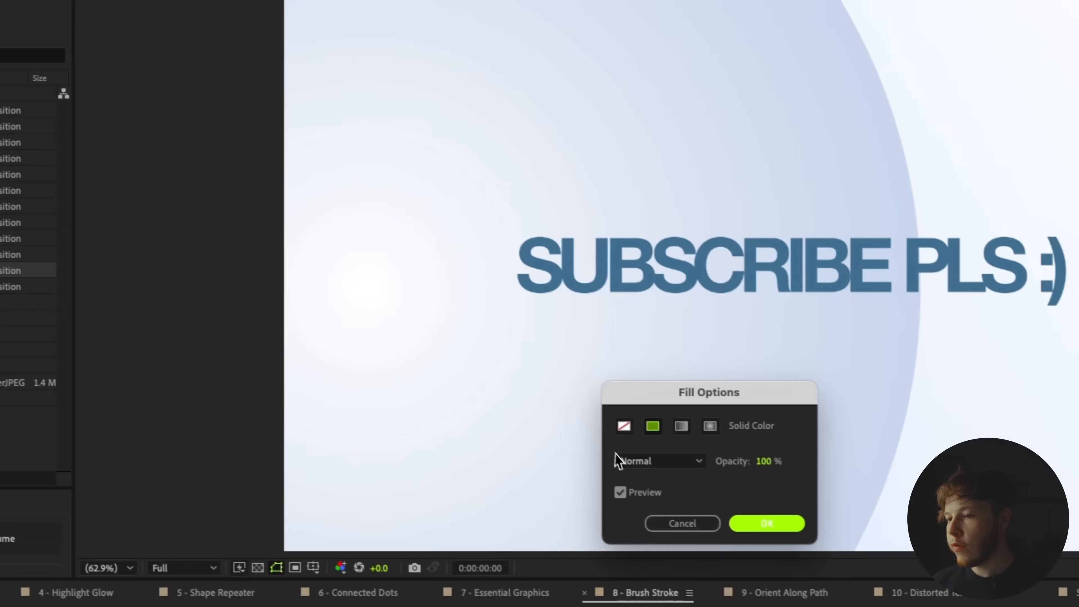
left_click(588, 412)
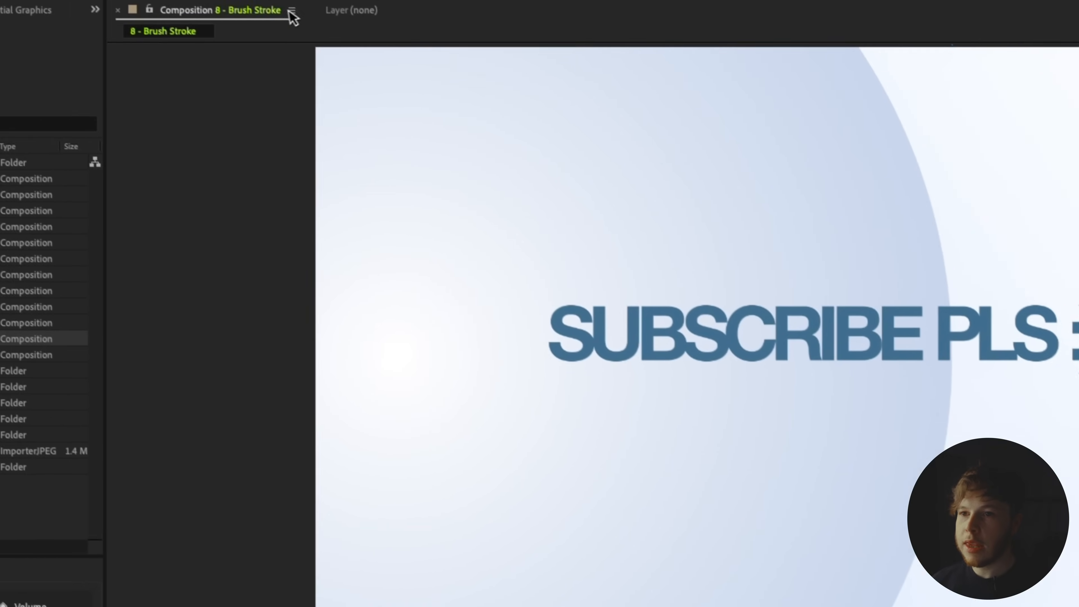
left_click(317, 45)
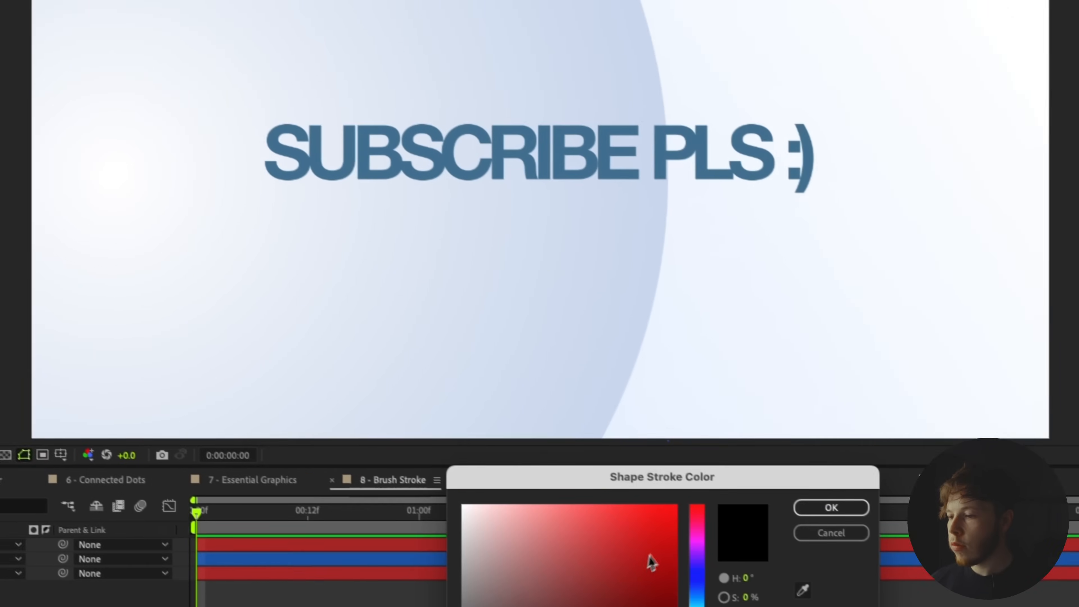
left_click_drag(651, 560, 677, 505)
left_click(740, 456)
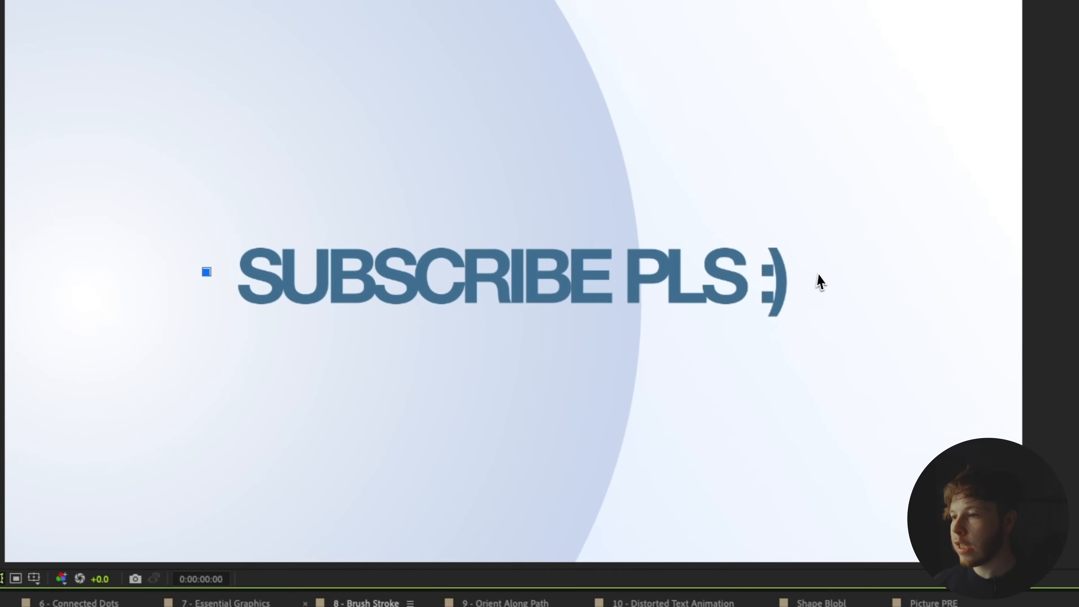
- Draw a straight line across the SUBSCRIBE PLS :) text and widen its stroke to 188 px to cover the text
left_click(902, 313)
left_click(159, 516)
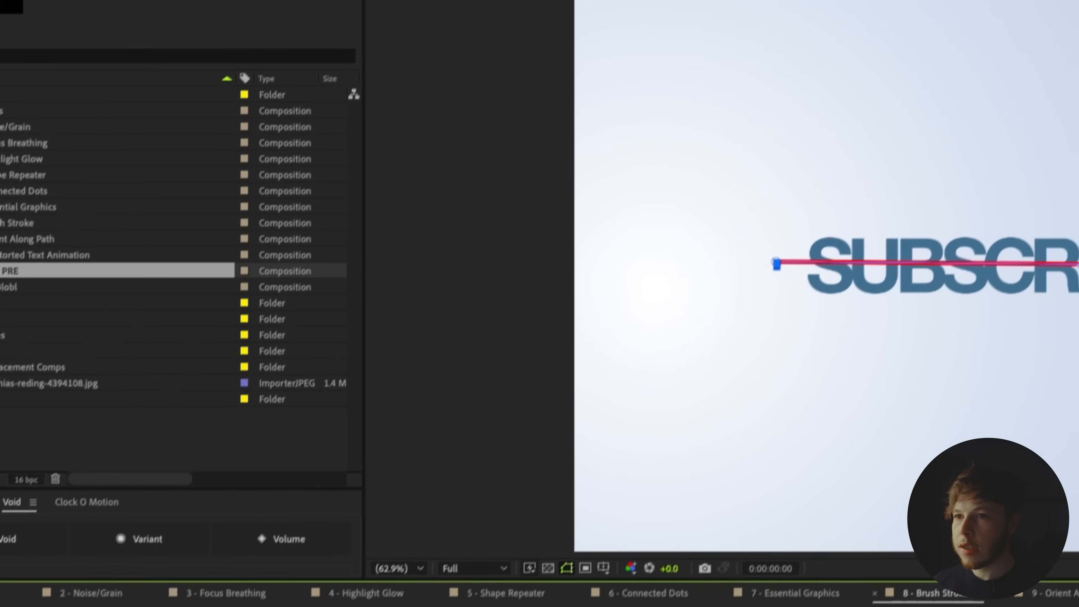
mouse_move(468, 51)
left_mouse_down()
mouse_move(568, 51)
mouse_move(631, 60)
mouse_move(629, 69)
left_mouse_up()
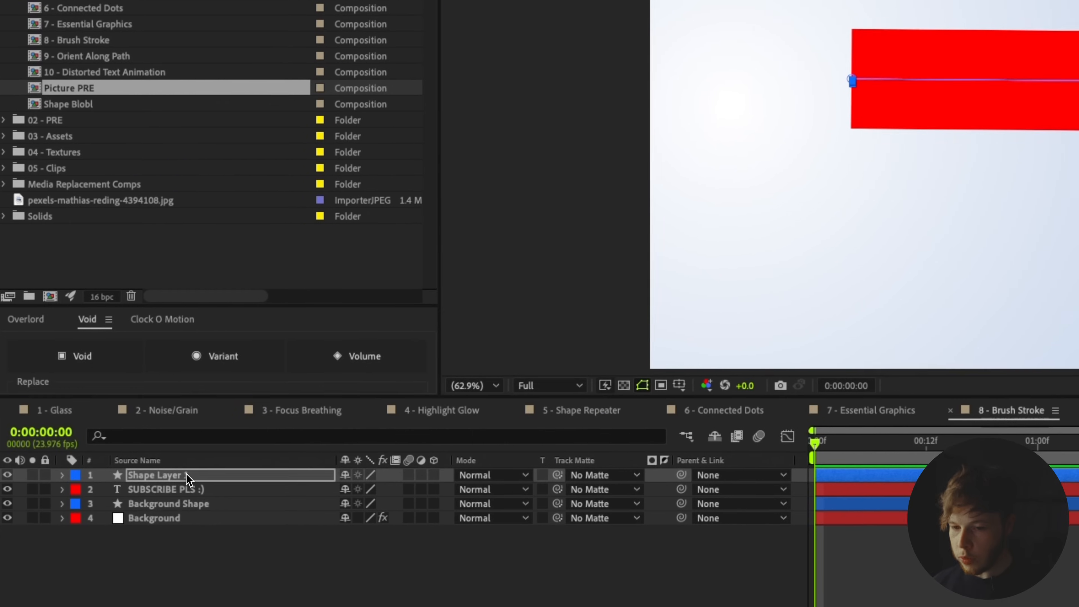
- Apply the Roughen Edges effect to Shape Layer 1
key("ctrl+space")
type("roug")
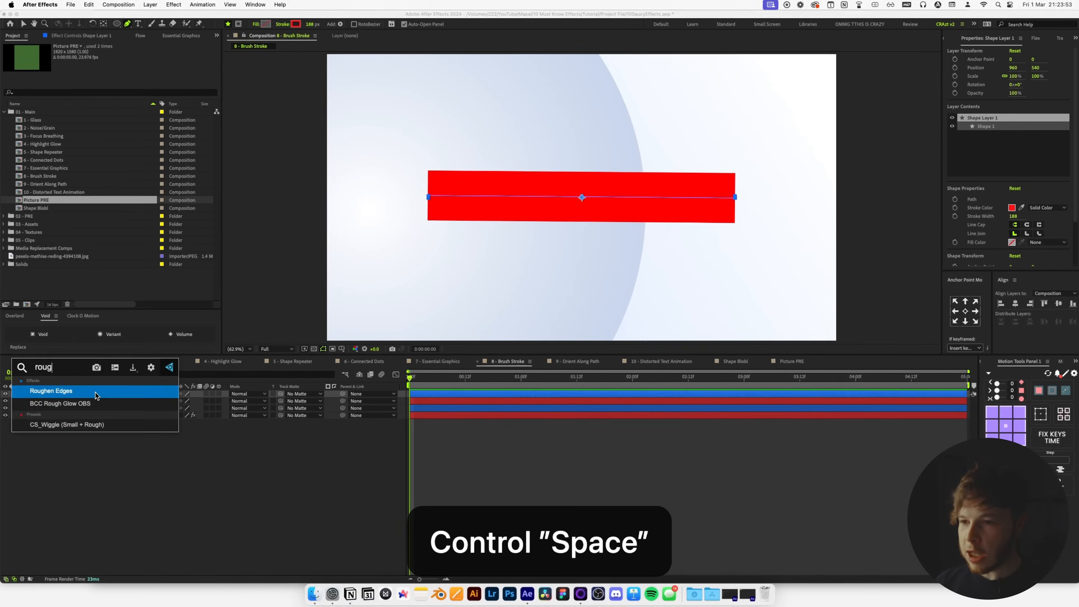
left_click(96, 393)
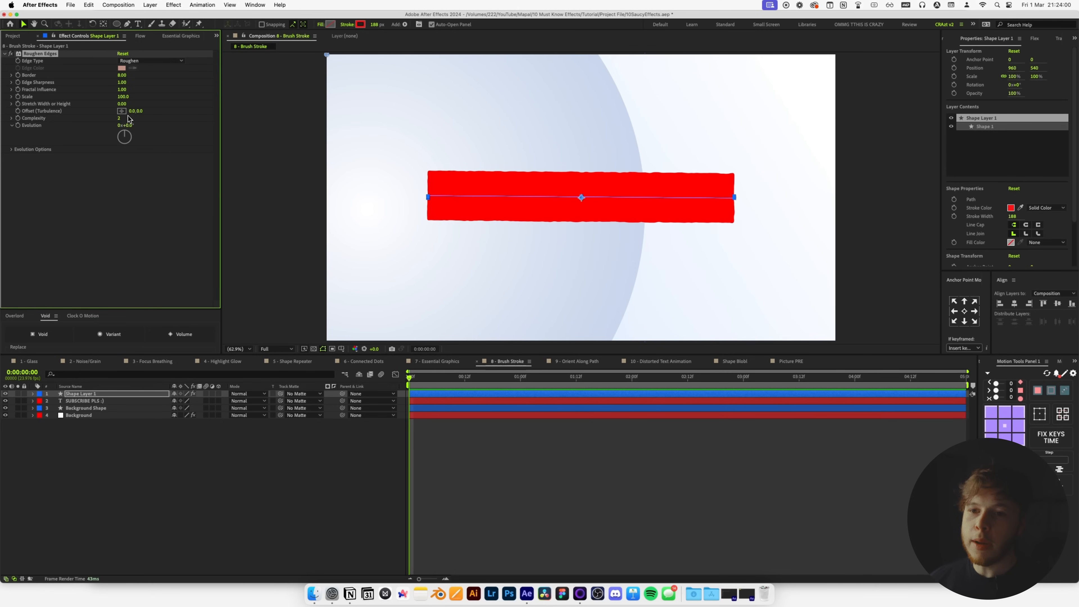
- Shape the Roughen Edges into a brush look with Border 108.50, Scale 88, Stretch Width or Height 4.60 and Complexity 9
left_click_drag(127, 99, 138, 98)
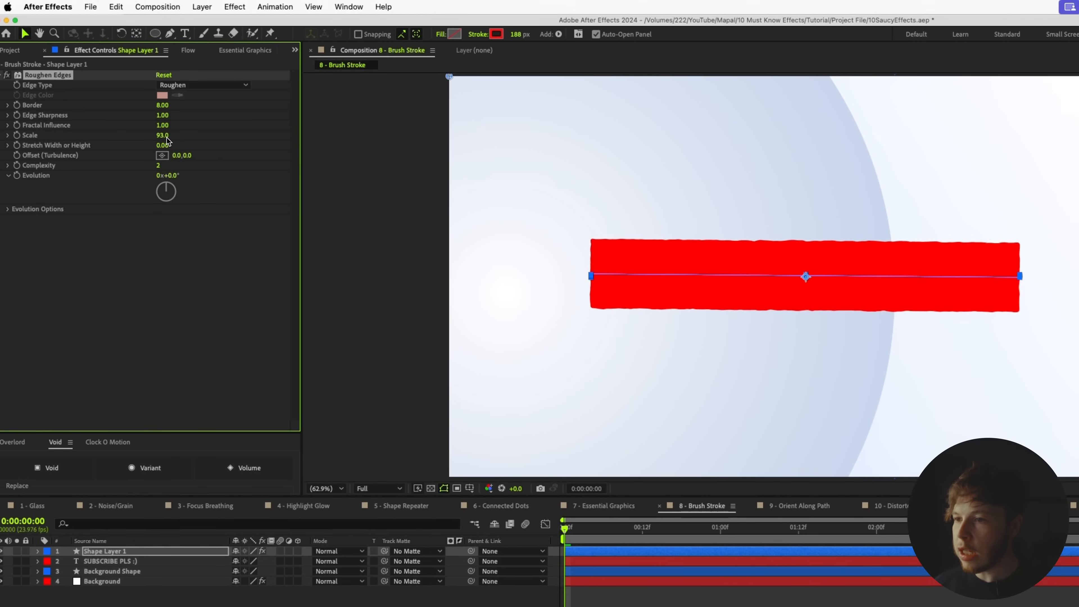
left_click_drag(162, 143, 178, 148)
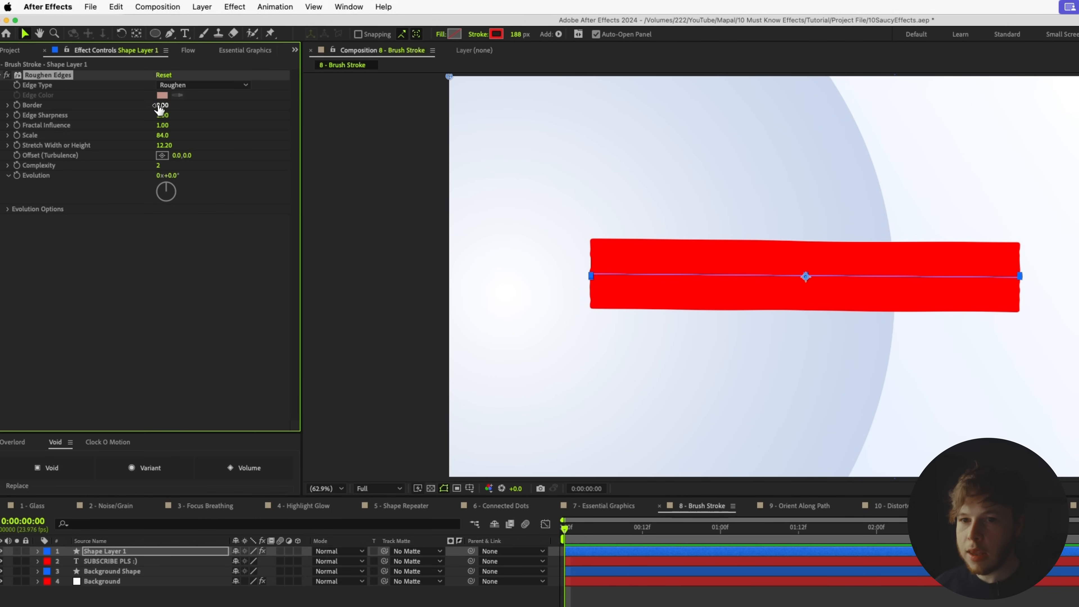
left_click_drag(185, 109, 697, 116)
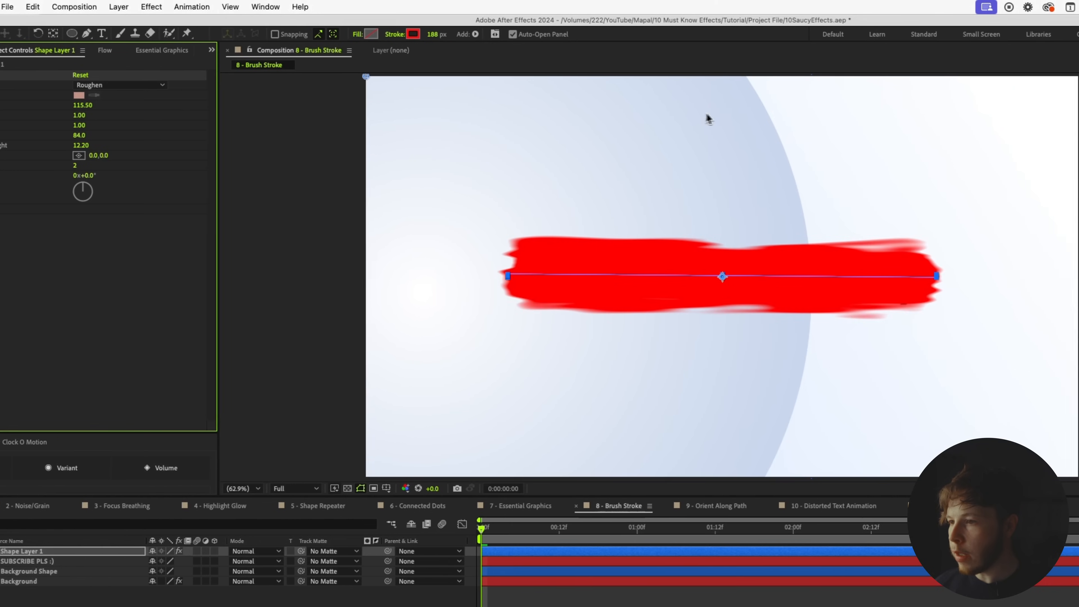
left_click_drag(69, 165, 151, 170)
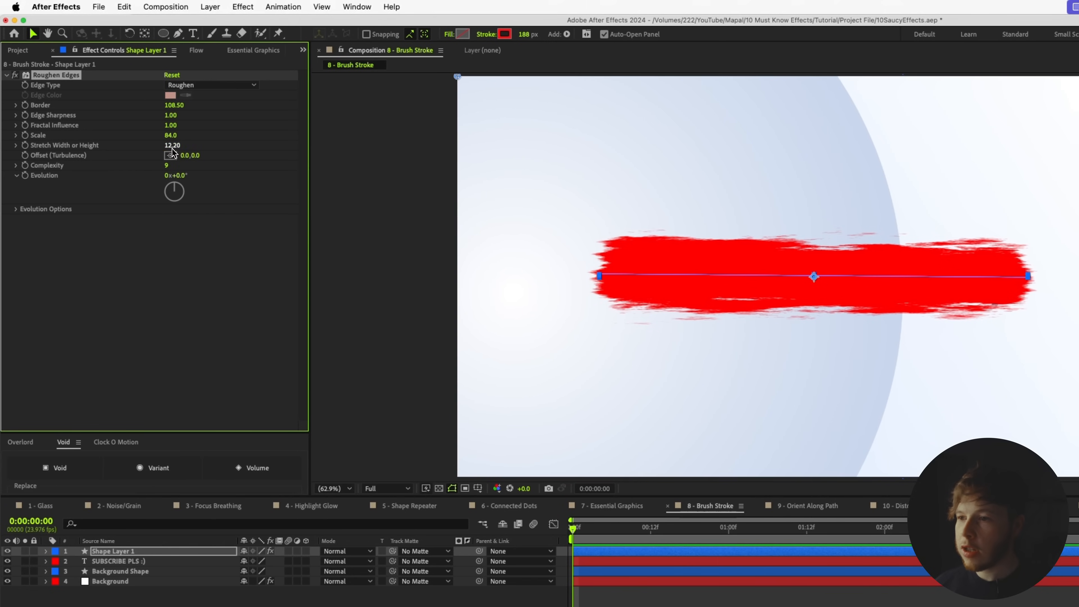
mouse_move(172, 148)
left_mouse_down()
mouse_move(131, 155)
mouse_move(145, 141)
mouse_move(132, 143)
mouse_move(179, 141)
left_mouse_up()
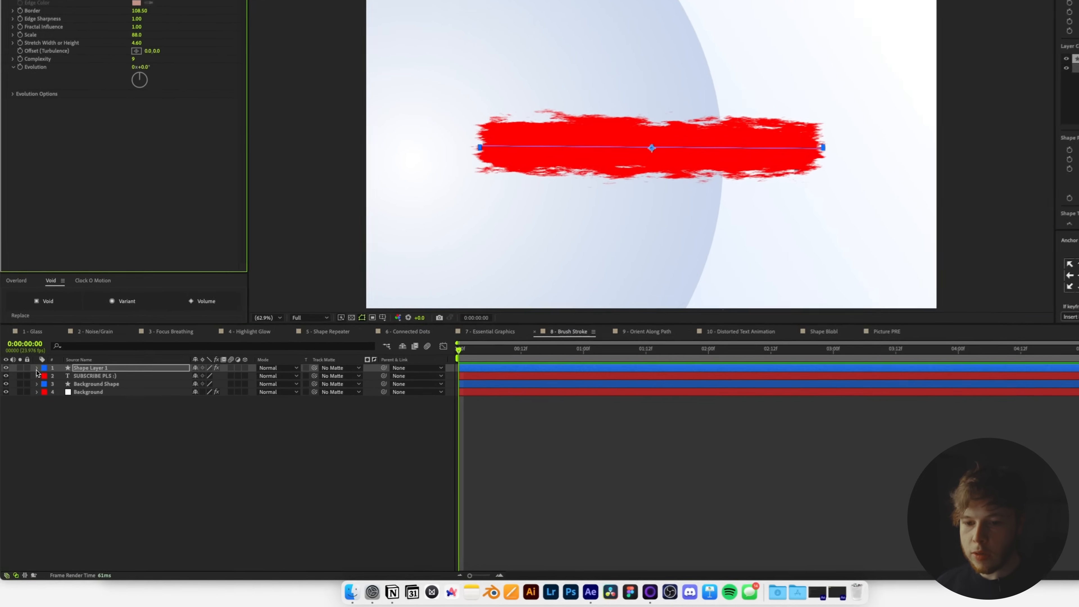
- Add Trim Paths to Shape Layer 1 and expand its properties
left_click(32, 394)
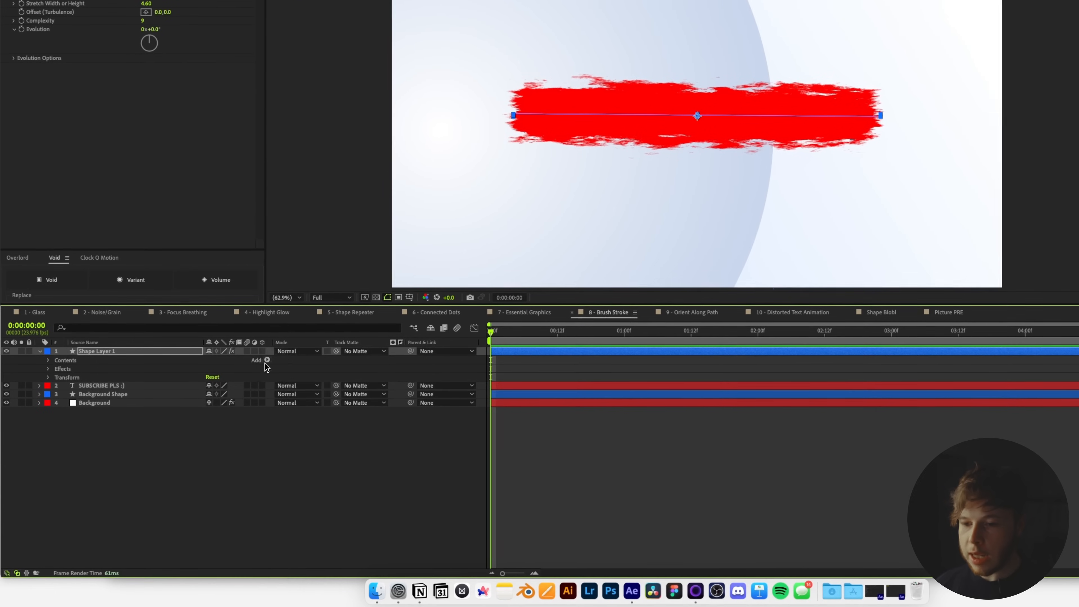
left_click(214, 402)
left_click(288, 523)
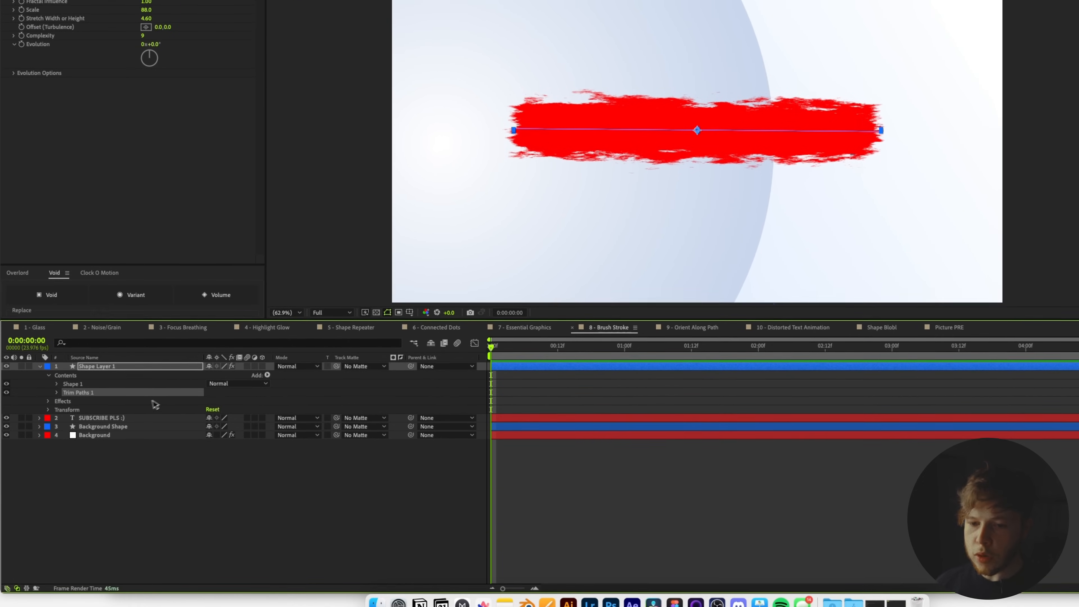
left_click(57, 389)
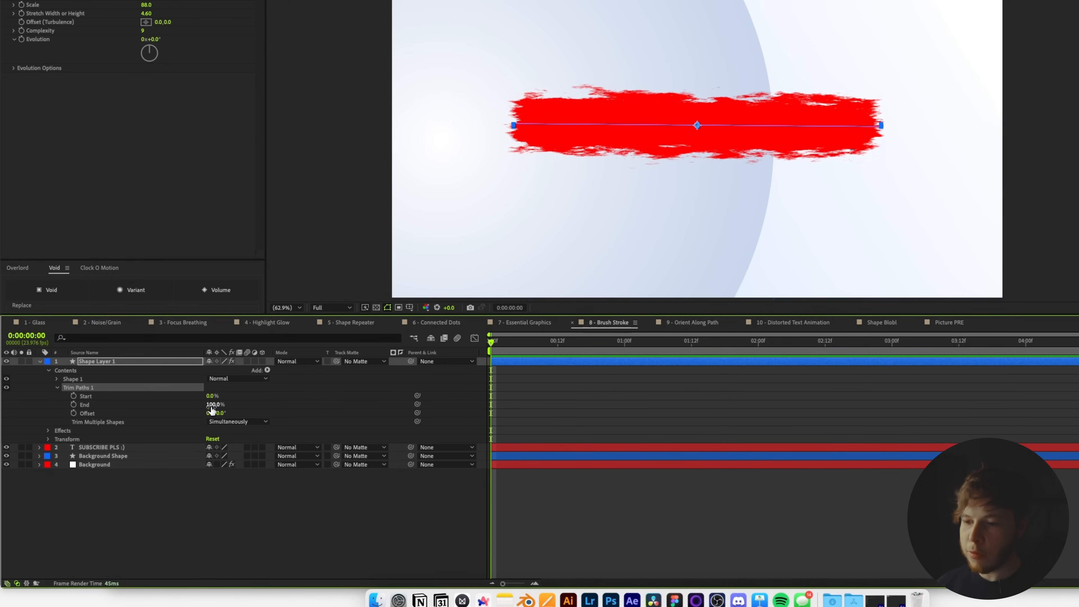
- Keyframe the Trim Paths End from 0% at the first frame to 100% at 0:00:00:12
left_click_drag(211, 409, 95, 411)
left_click(74, 405)
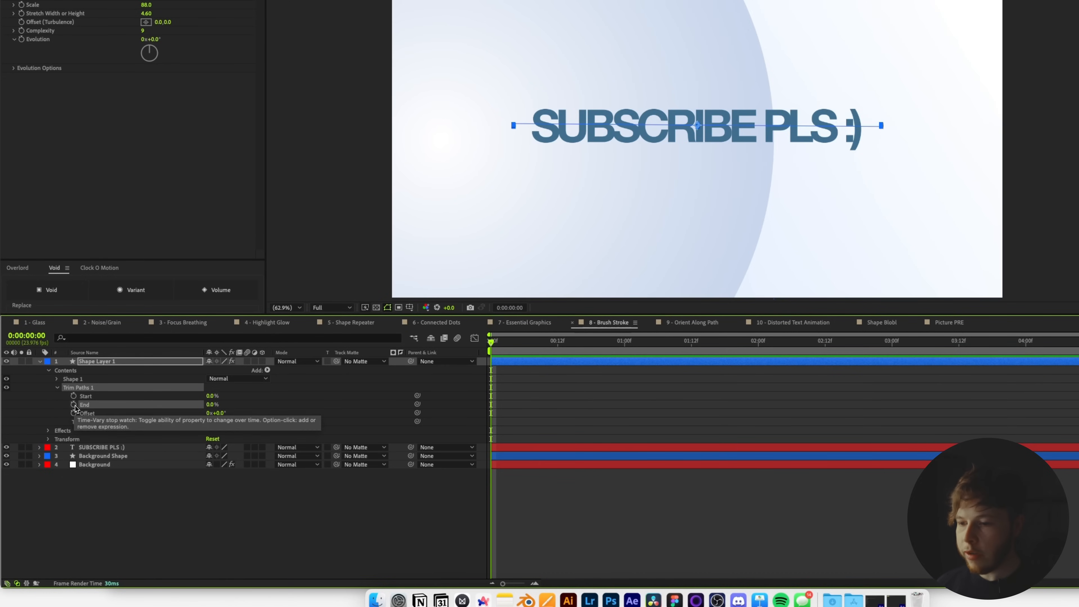
left_click(541, 345)
left_click_drag(490, 356, 508, 359)
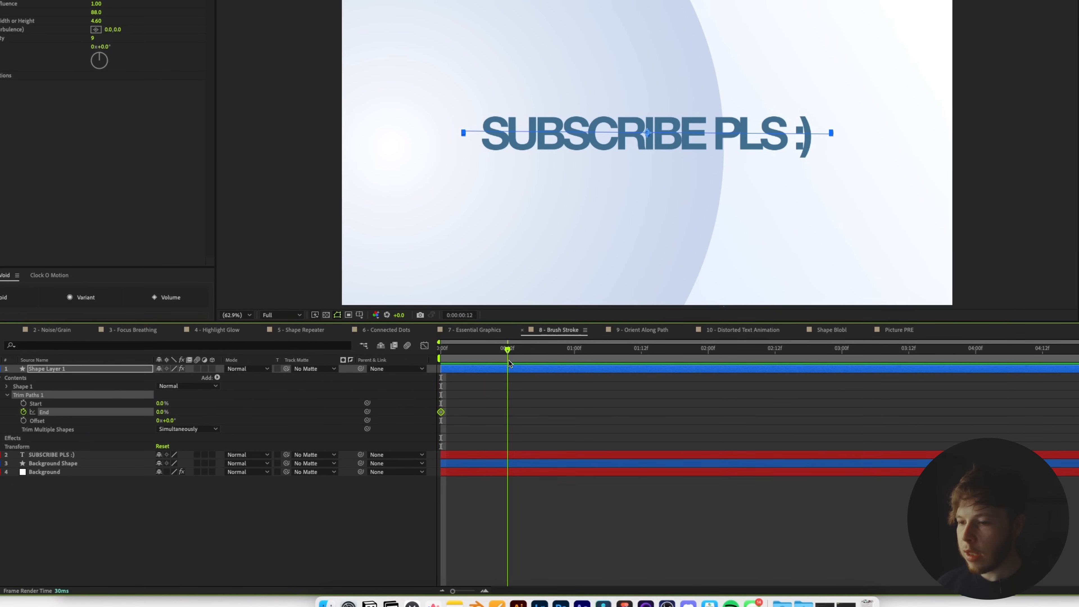
left_click_drag(162, 418, 714, 389)
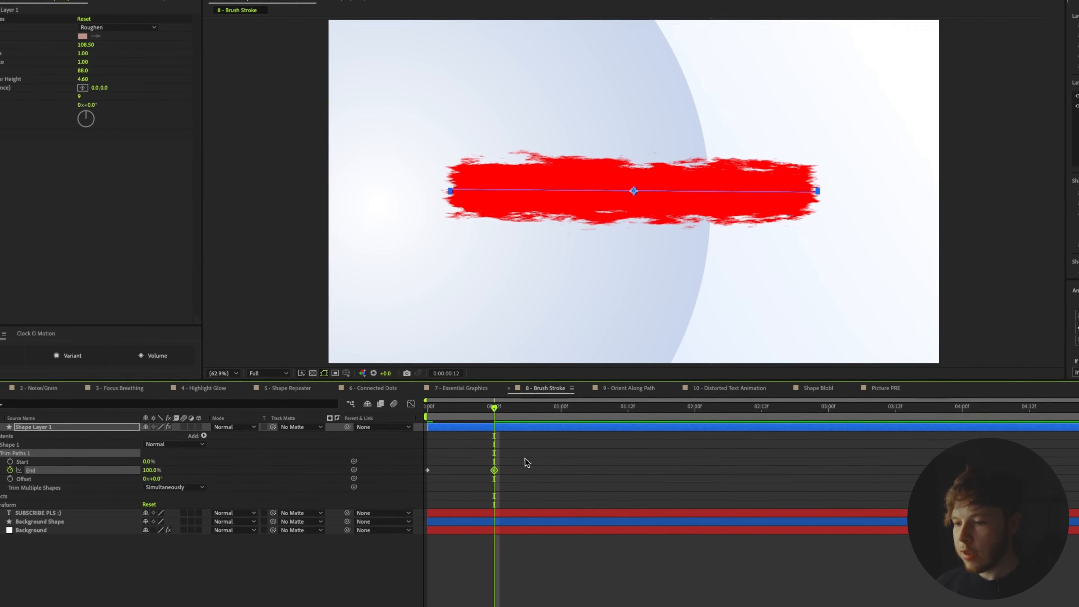
- Apply the Flow SexySpeed curve (0.88, 0.14, 0.12, 0.86) to both Trim Paths End keyframes
left_click_drag(533, 399, 416, 422)
left_click_drag(402, 483, 402, 484)
left_click(103, 1)
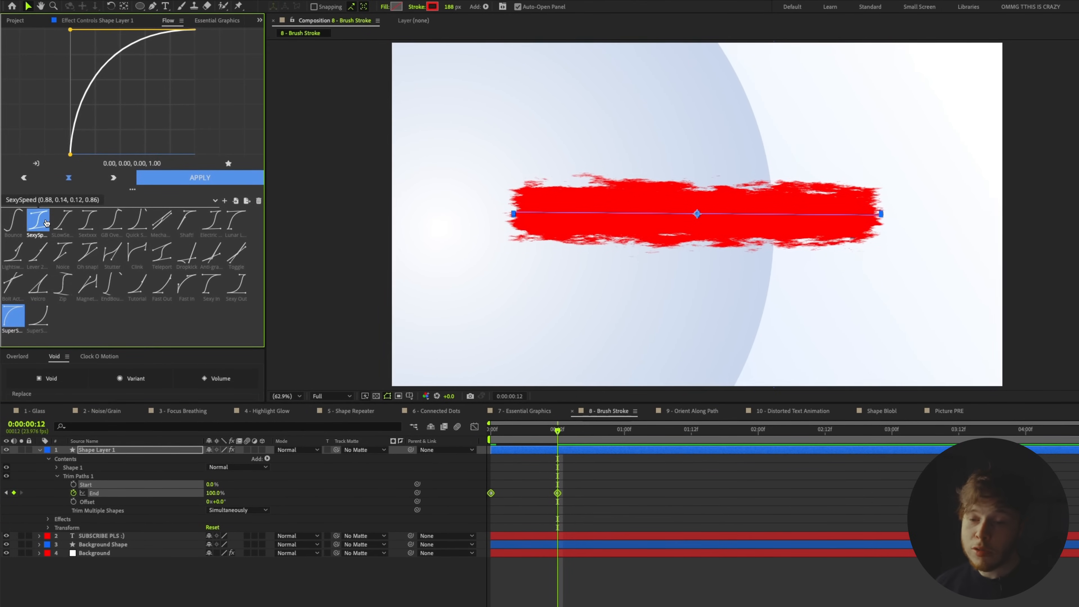
left_click(46, 222)
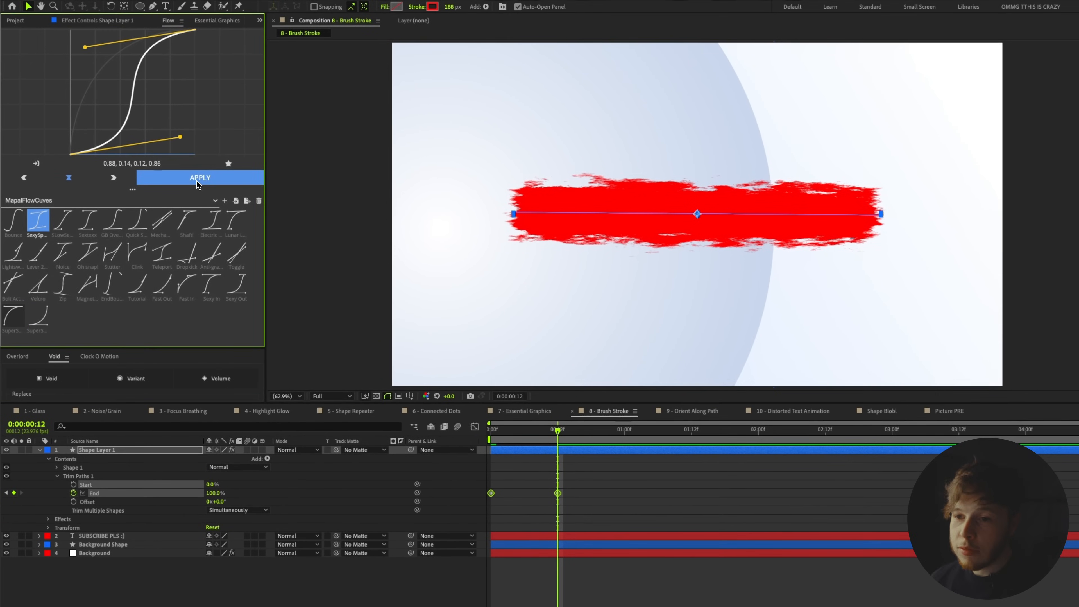
left_click(197, 184)
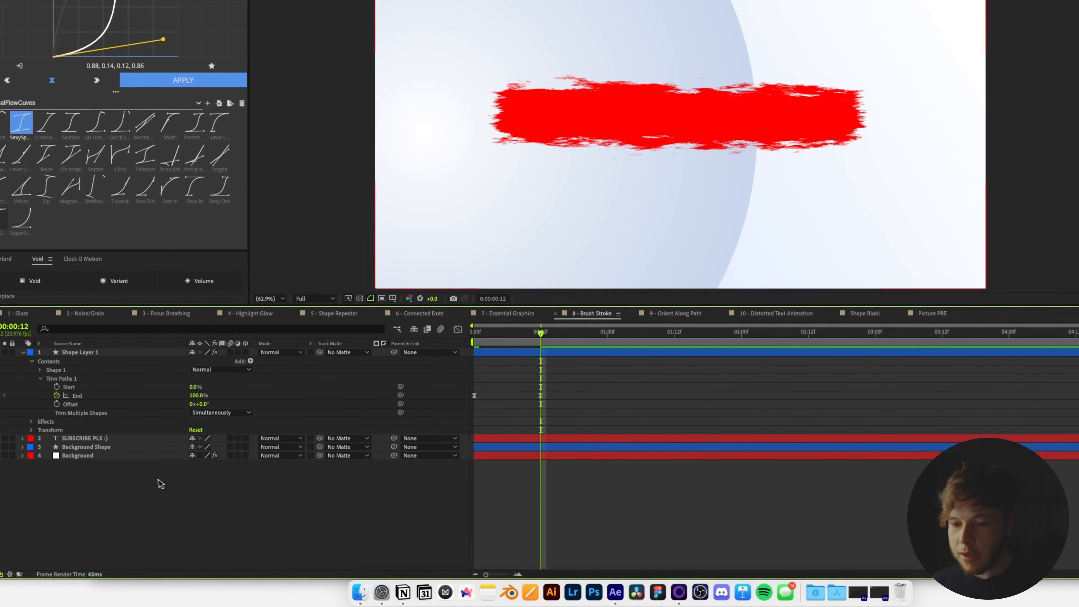
- Use Shape Layer 1 as the track matte for the SUBSCRIBE PLS :) text and preview the reveal
left_click(130, 438)
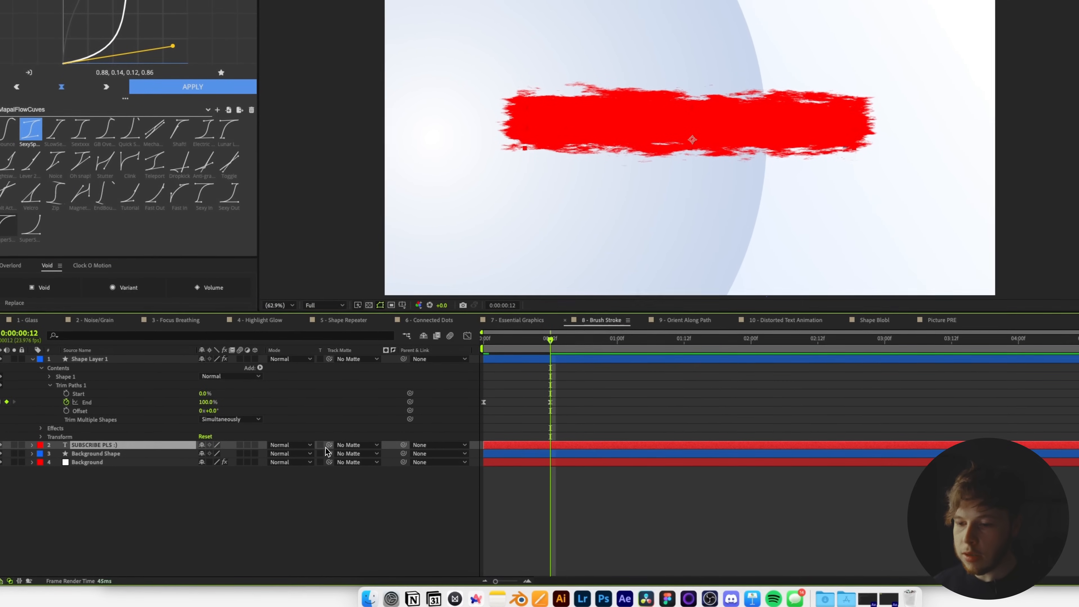
left_click_drag(330, 445, 100, 361)
key("space")
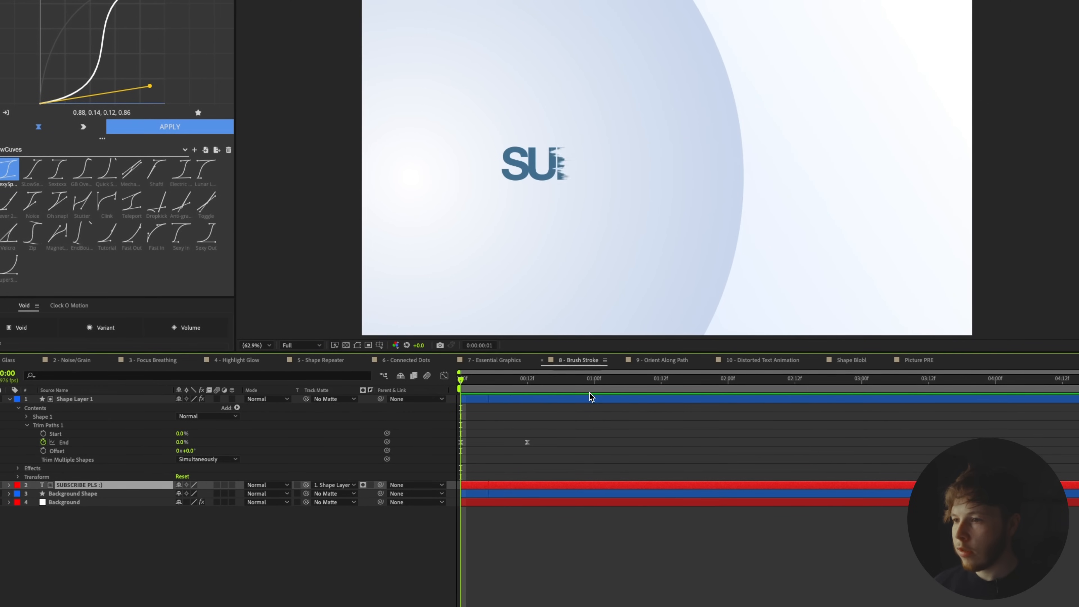
- Slow the reveal by moving the last Trim Paths End keyframe to about 0:00:01:09, and preview it
left_click(527, 444)
left_click_drag(527, 444, 642, 446)
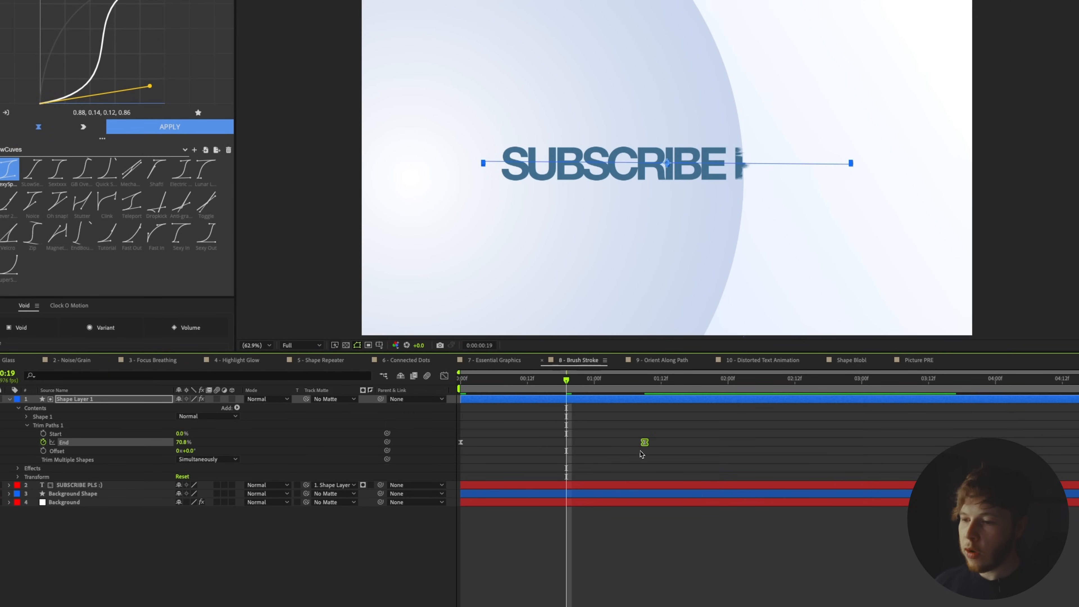
mouse_move(548, 385)
left_mouse_down()
mouse_move(517, 381)
mouse_move(538, 381)
left_mouse_up()
left_click(589, 221)
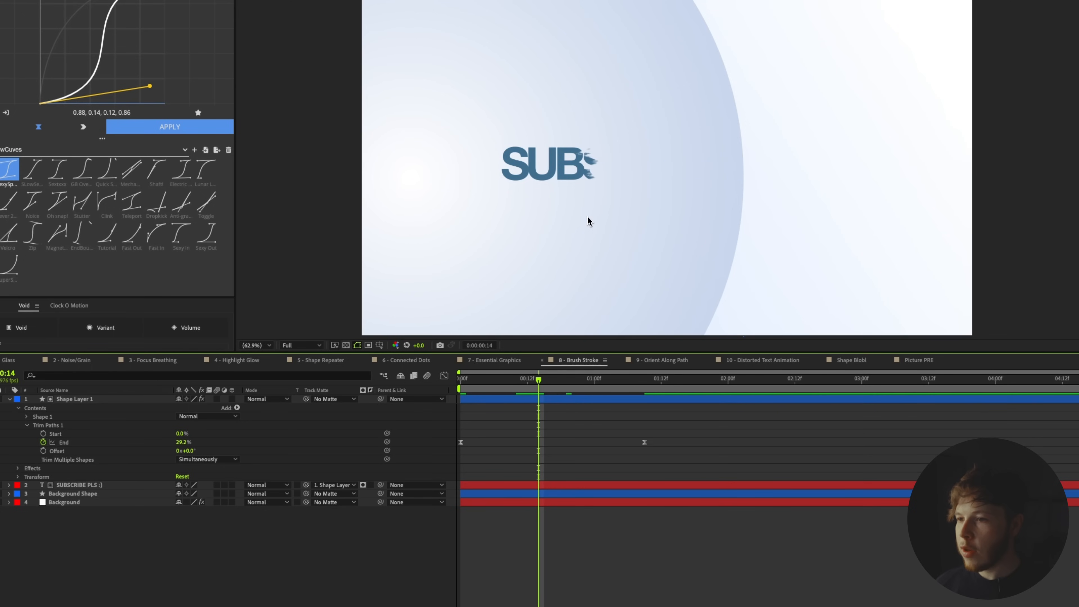
key("space")
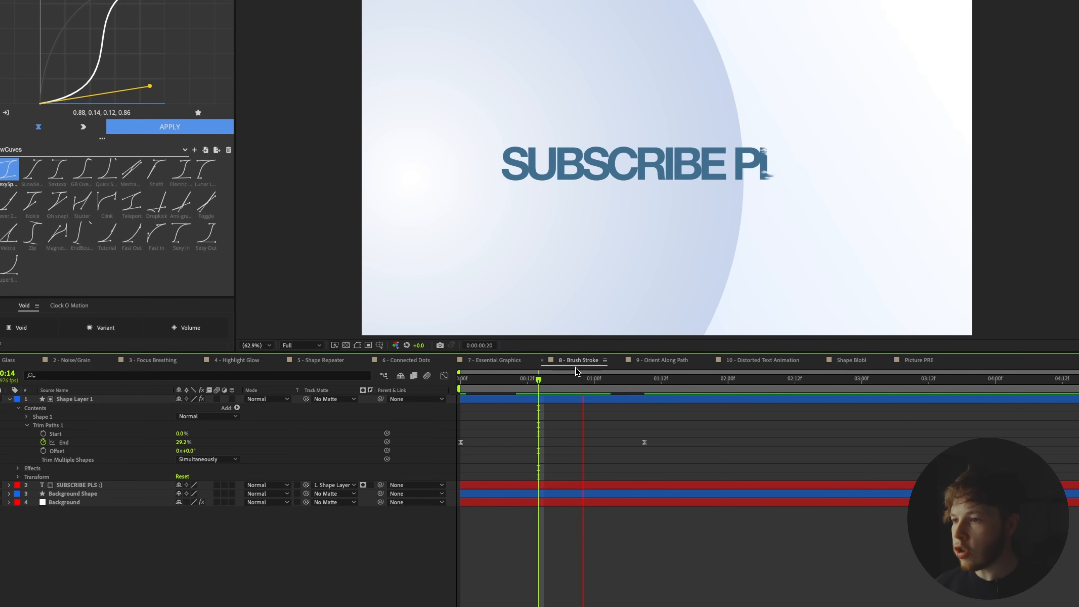